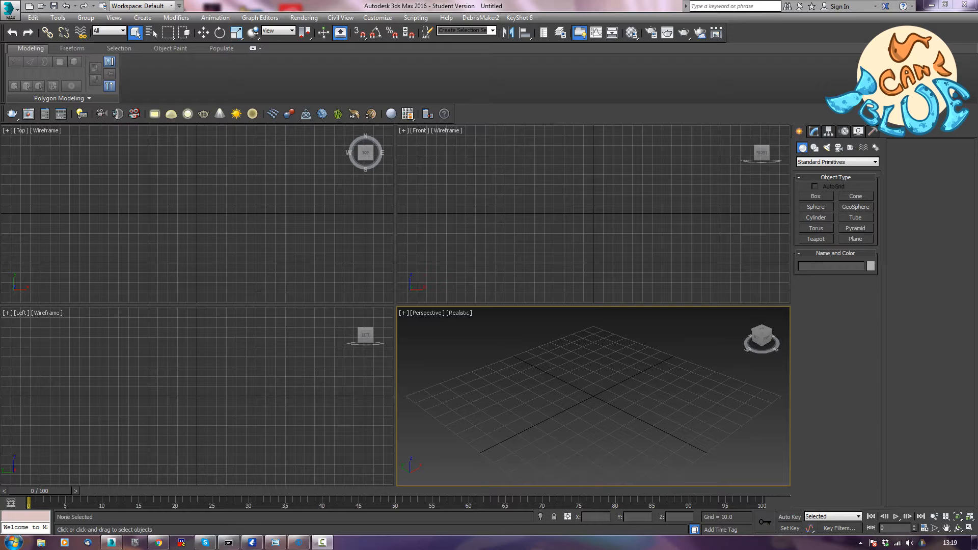
Maximize the Perspective viewport so it fills the whole view area
click(322, 211)
click(480, 222)
click(735, 410)
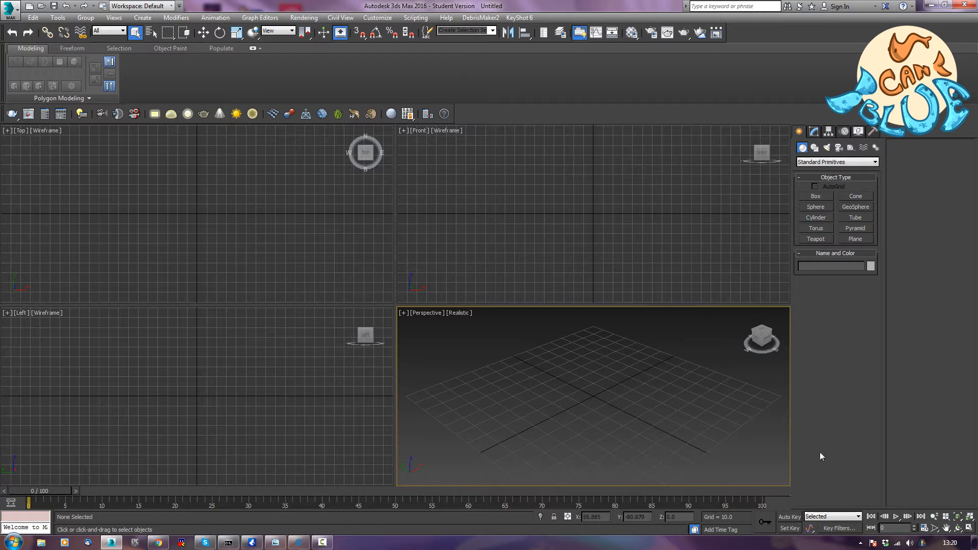
click(969, 529)
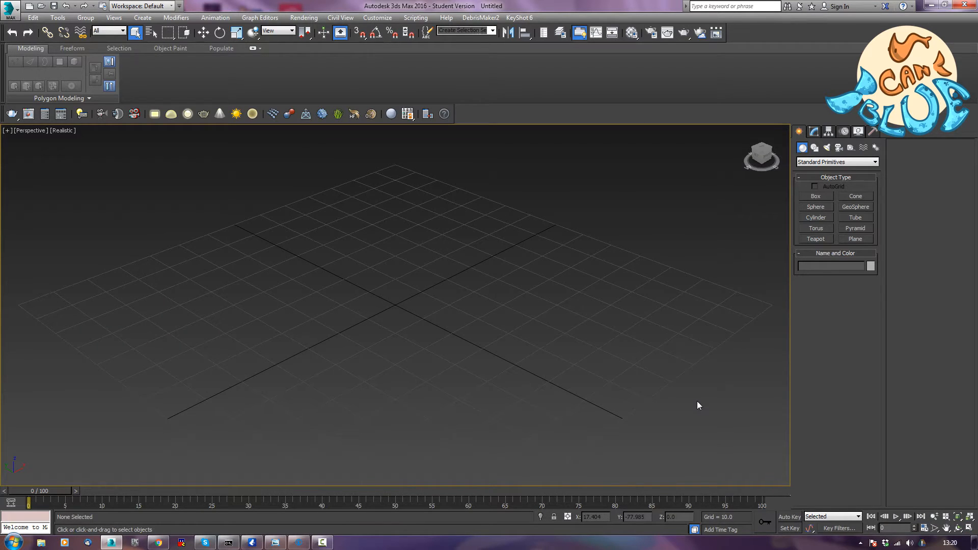
View the grid from the front, open Particle View, and position its window so the viewport stays partly uncovered
alt+middle_drag(500, 372, 454, 365)
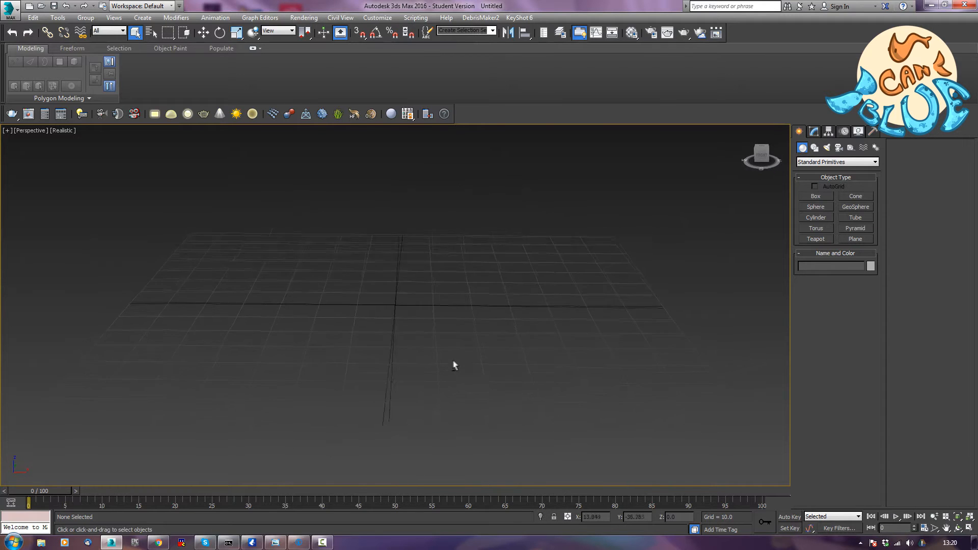
scroll(451, 361, down, 5)
middle_drag(446, 358, 409, 375)
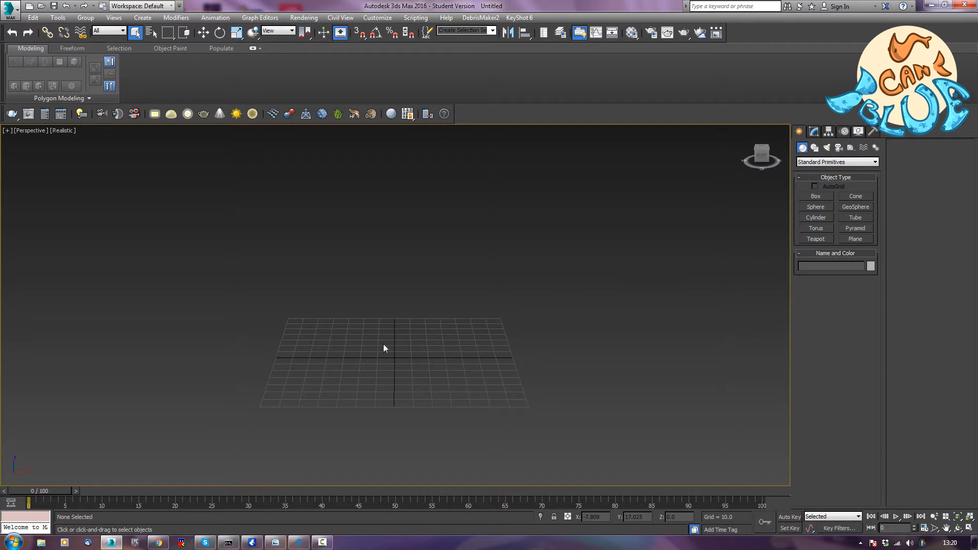
key(6)
drag(315, 46, 751, 51)
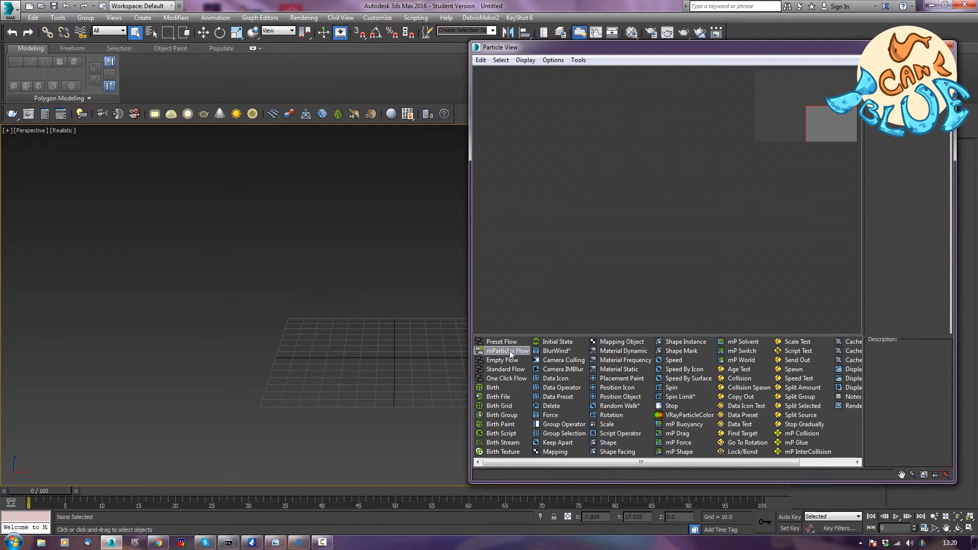
click(619, 381)
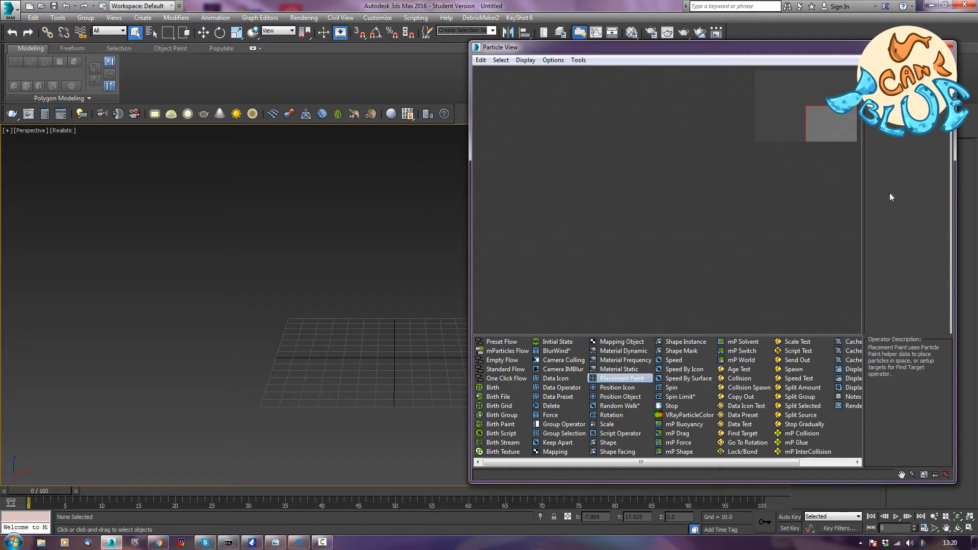
drag(604, 380, 620, 222)
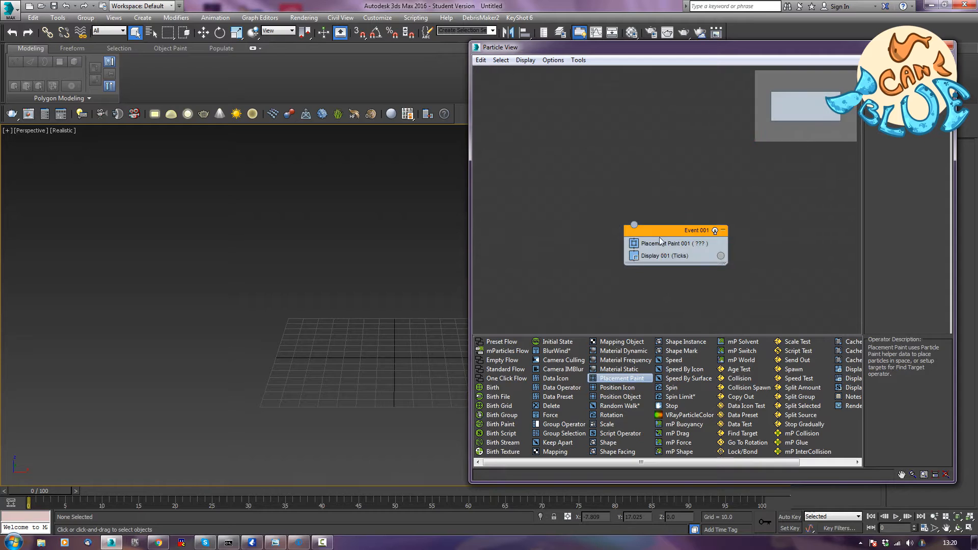
click(660, 245)
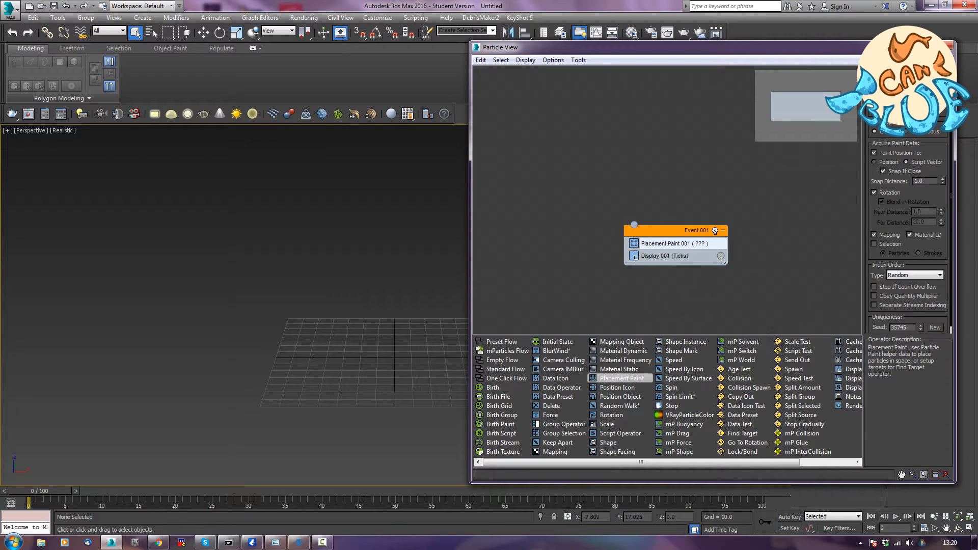
drag(760, 208, 570, 304)
key(Delete)
key(apostrophe)
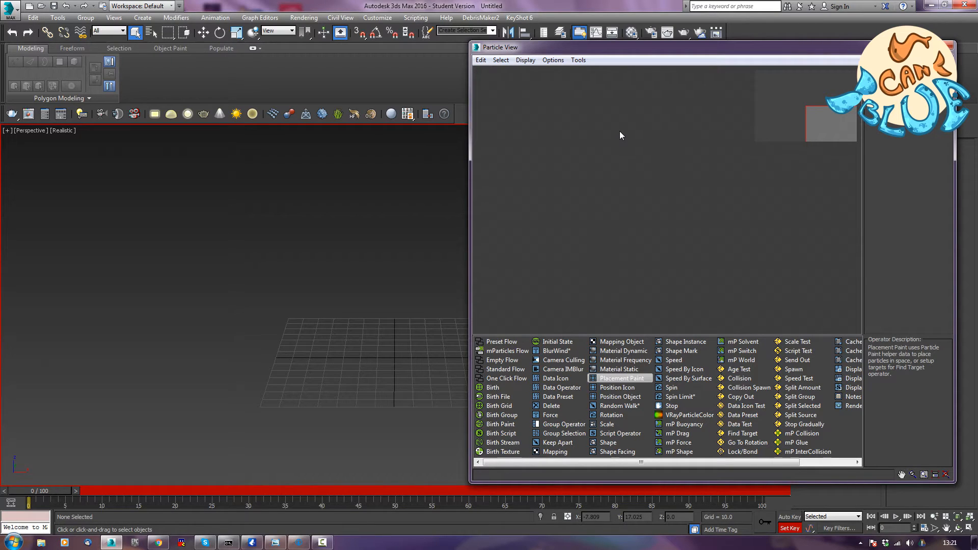
Add a Standard Flow to the empty Particle View canvas and turn off Set Key mode
drag(505, 369, 645, 137)
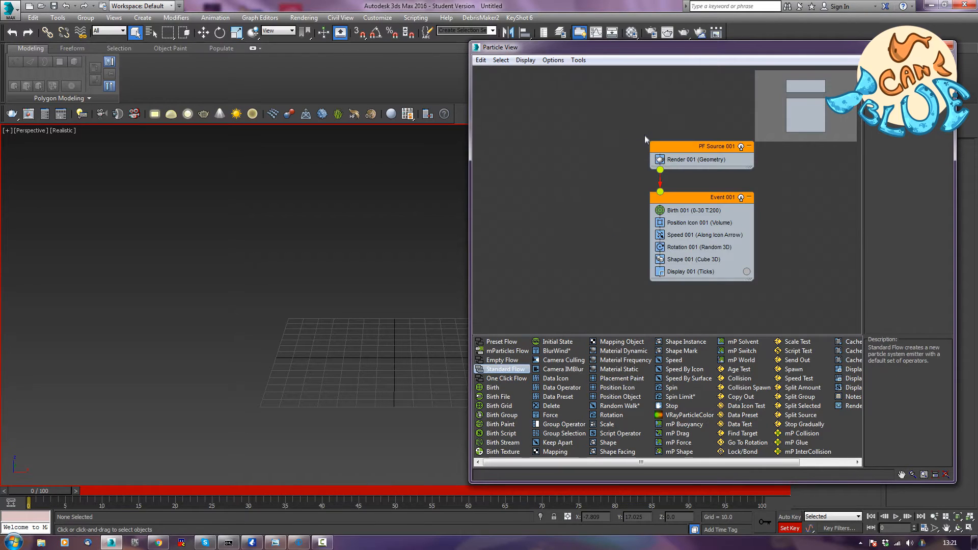
drag(708, 52, 177, 69)
click(791, 527)
Hide the viewport grid and scrub the timeline to frame 17 to preview the emitted particles
middle_drag(553, 381, 724, 281)
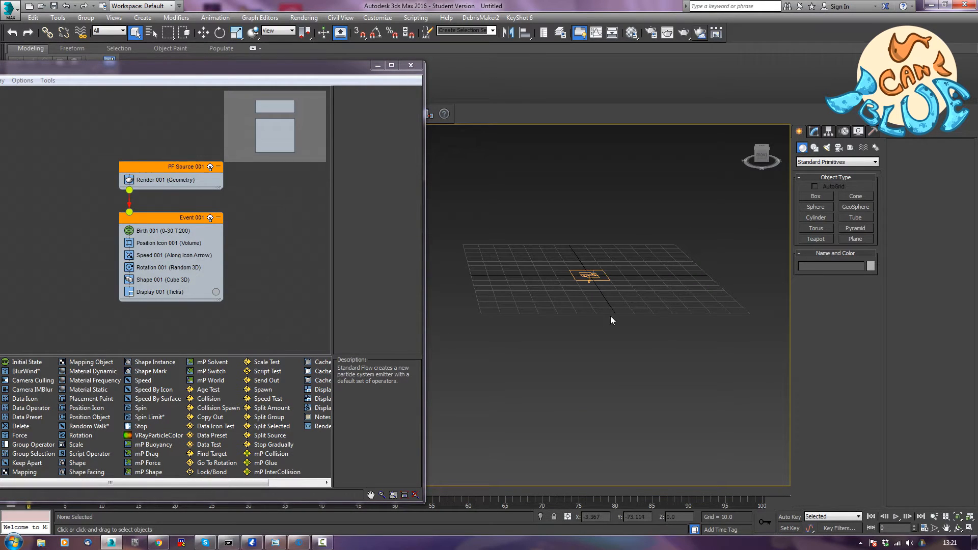
key(g)
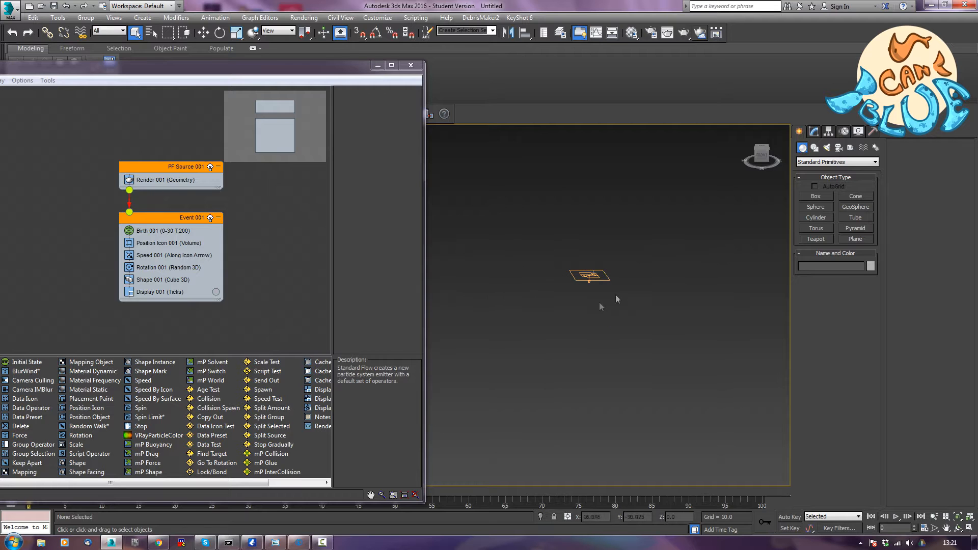
drag(278, 504, 281, 481)
drag(58, 495, 173, 476)
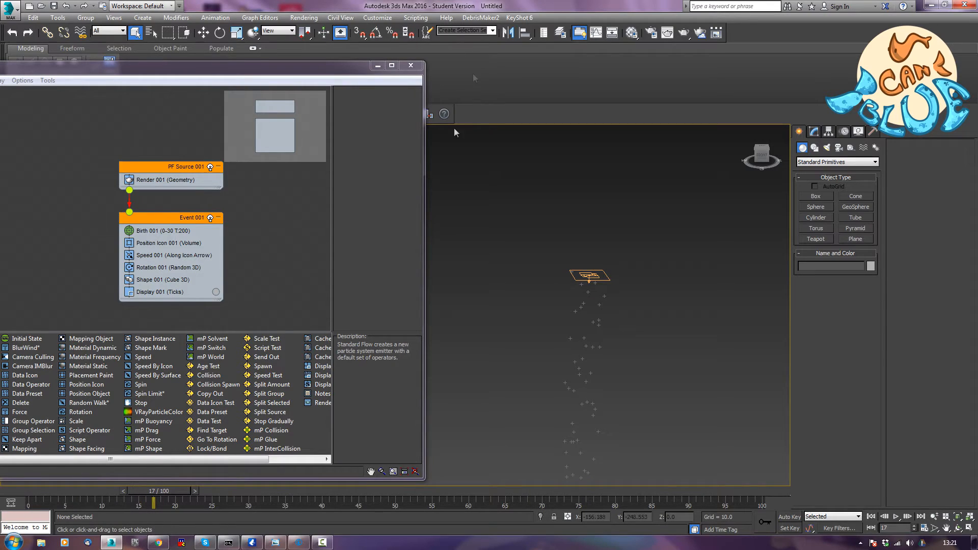
drag(275, 64, 306, 7)
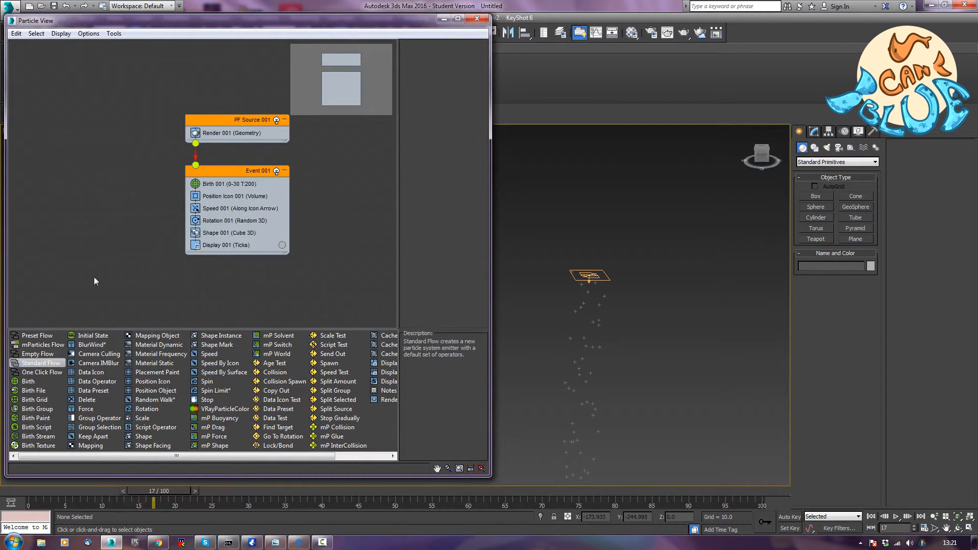
Select PF Source 001 and its viewport icon, and place Event 001 further below the source in Particle View
click(224, 122)
click(571, 274)
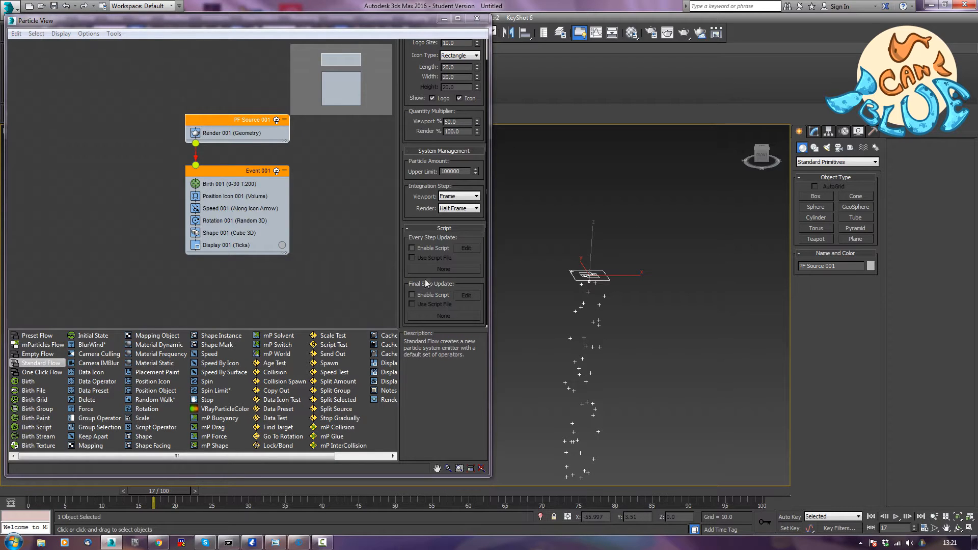
middle_drag(338, 252, 280, 229)
drag(168, 151, 168, 202)
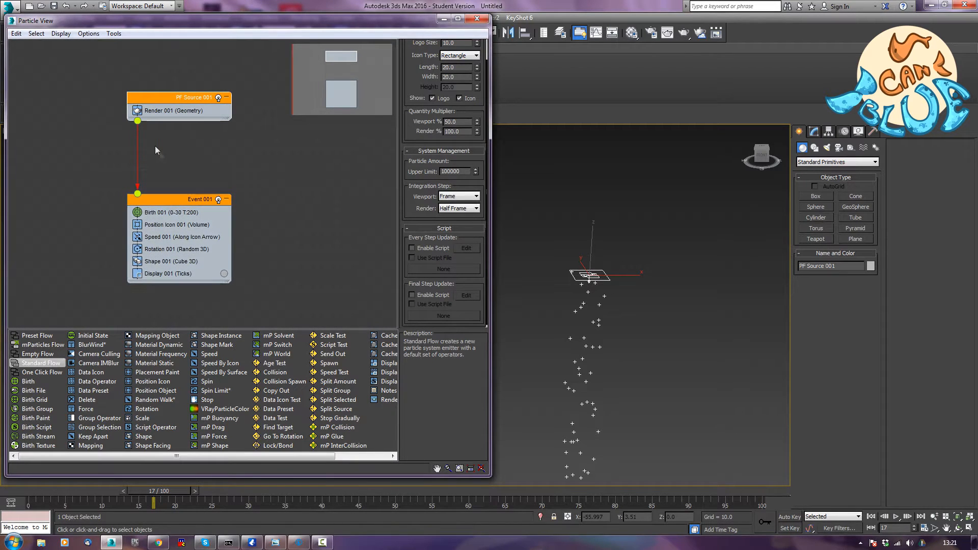
Delete the wire between PF Source 001 and Event 001 and reconnect the source output to the event input
click(138, 195)
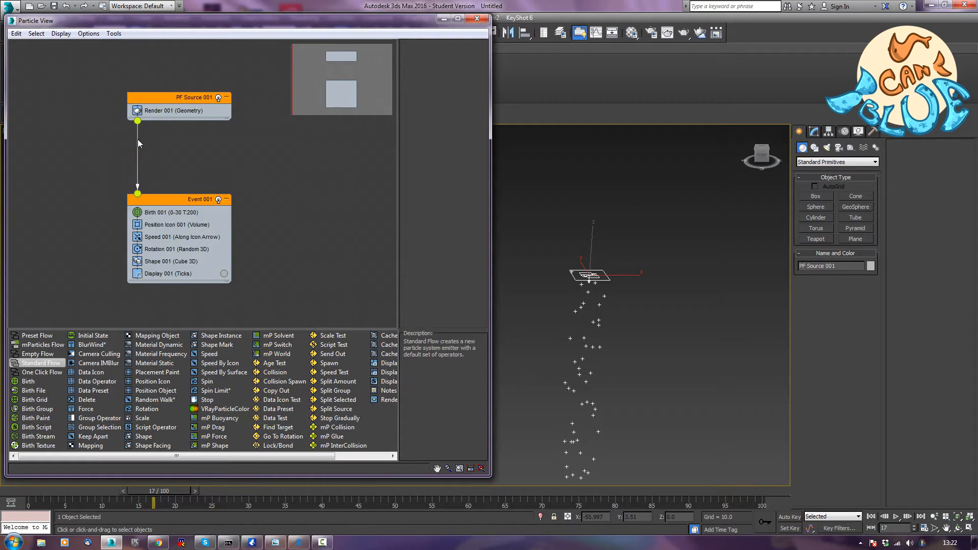
key(Delete)
drag(137, 121, 138, 194)
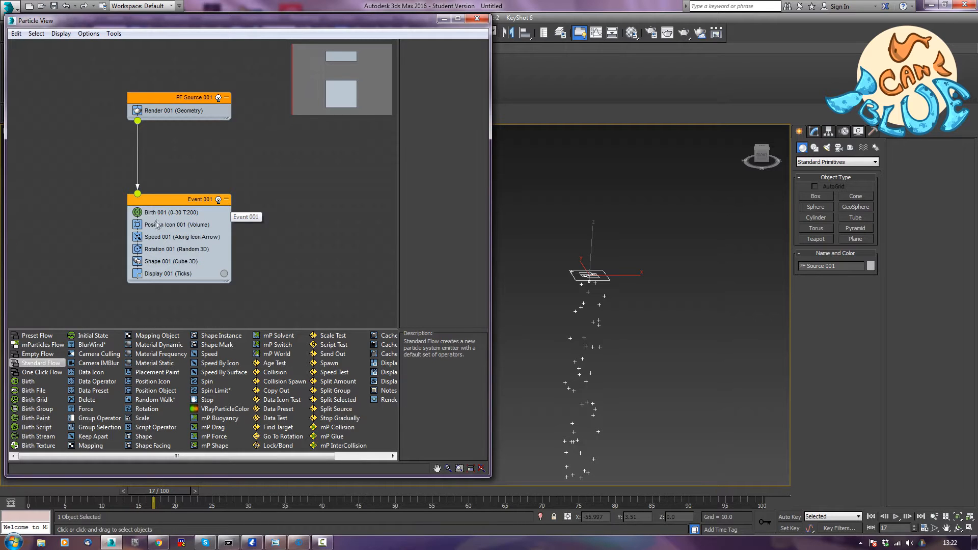
Set the Birth 001 operator's Emit Start to -30 and its Amount to 400
click(160, 212)
drag(182, 199, 170, 168)
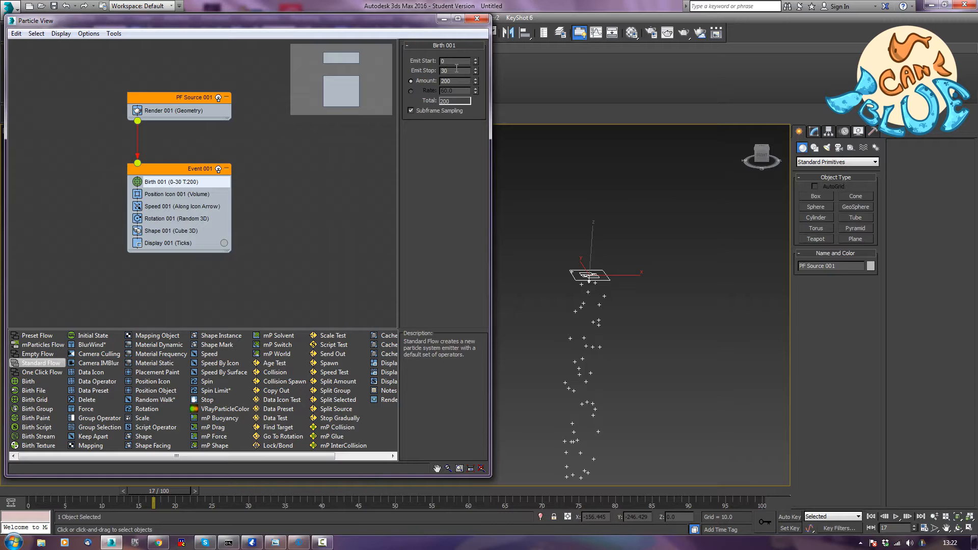
click(458, 60)
text(-30)
key(Return)
click(458, 79)
text(400)
key(Return)
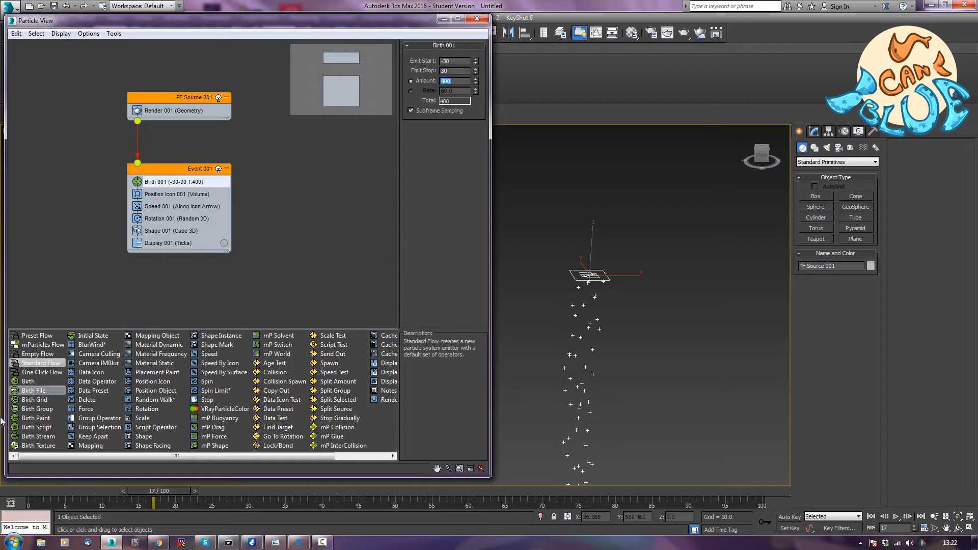
Play the animation from frame 0 to preview the particle flow
drag(153, 491, 27, 503)
key(/)
key(/)
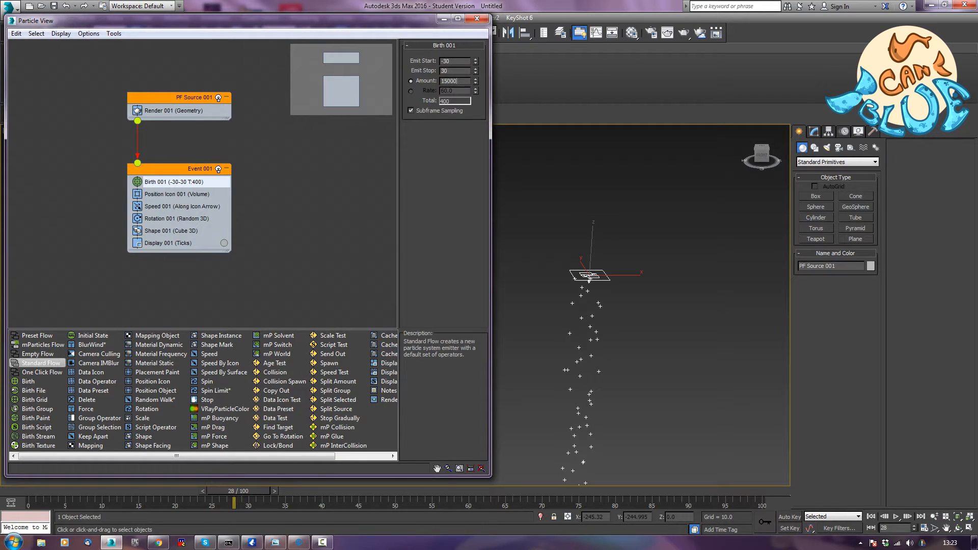
Set the Birth 001 Amount to 15000, play the animation from frame 0, and rewind to the start
key(Return)
drag(258, 496, 26, 493)
key(slash)
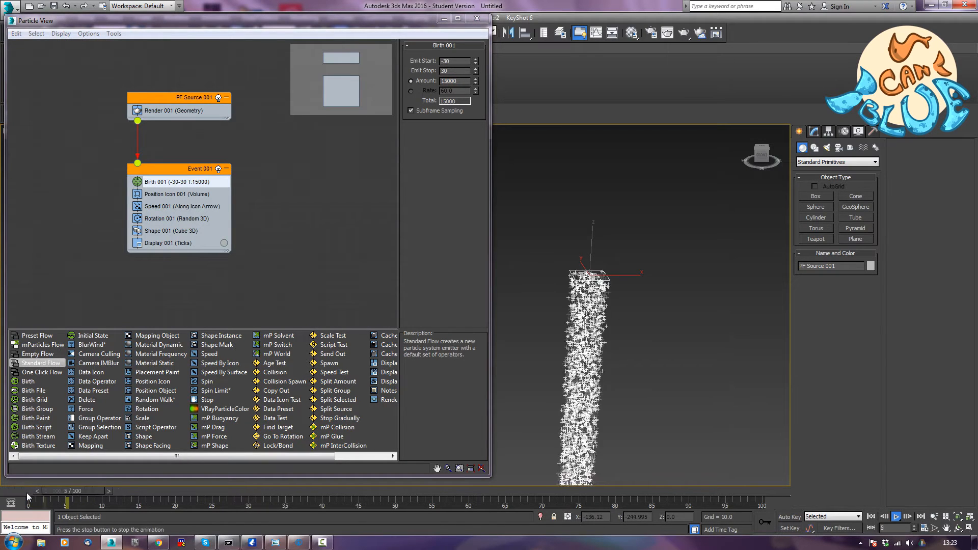
key(slash)
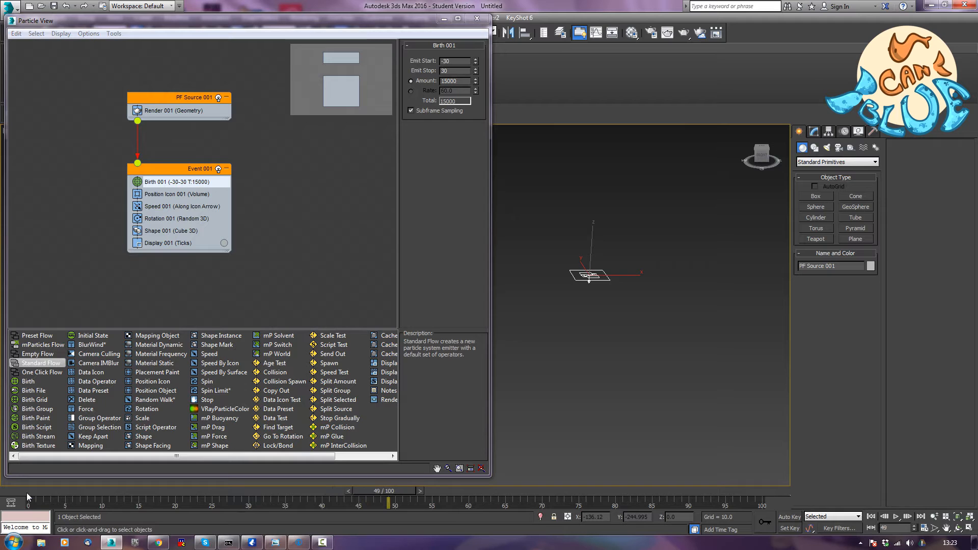
drag(401, 496, 30, 492)
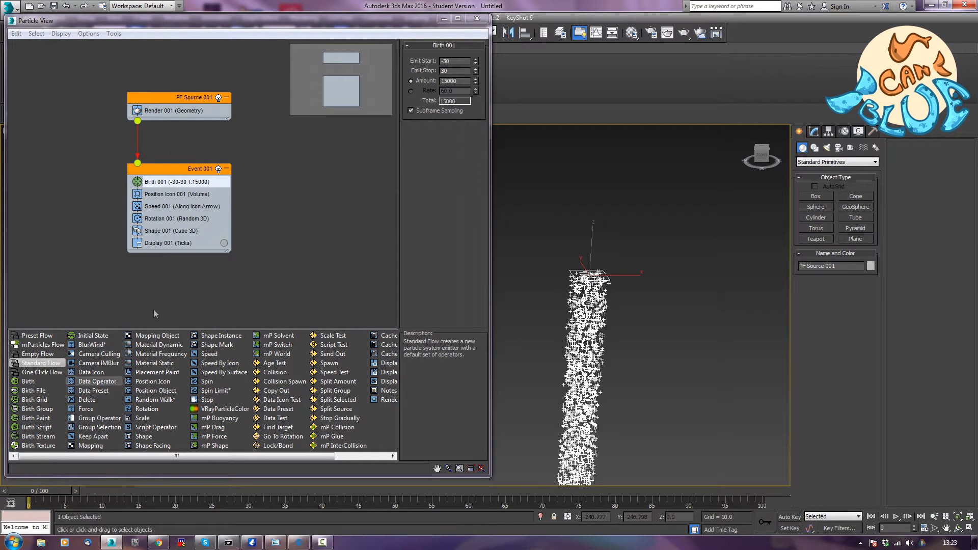
Try the Pivot and Surface locations for the Position Icon 001 operator and return it to Volume
middle_drag(298, 245, 289, 209)
click(164, 159)
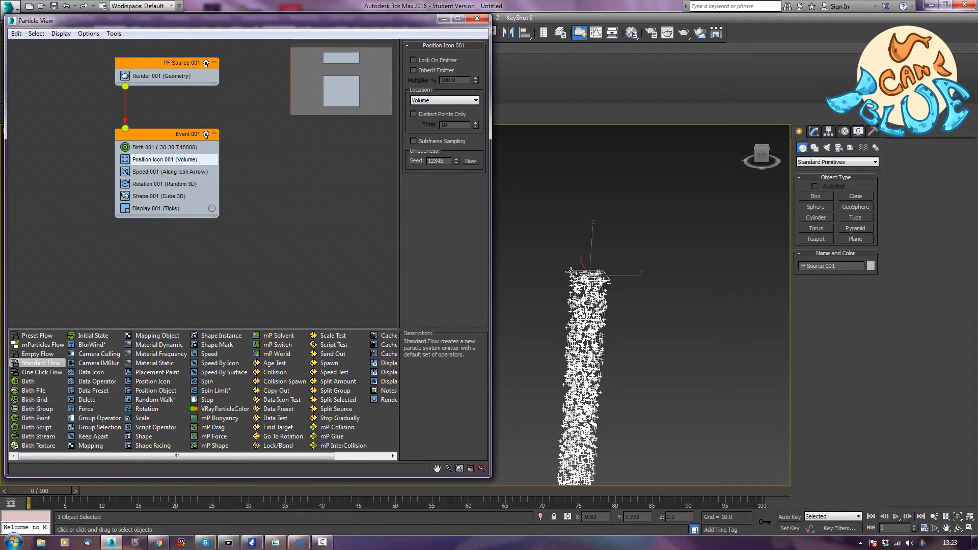
click(435, 99)
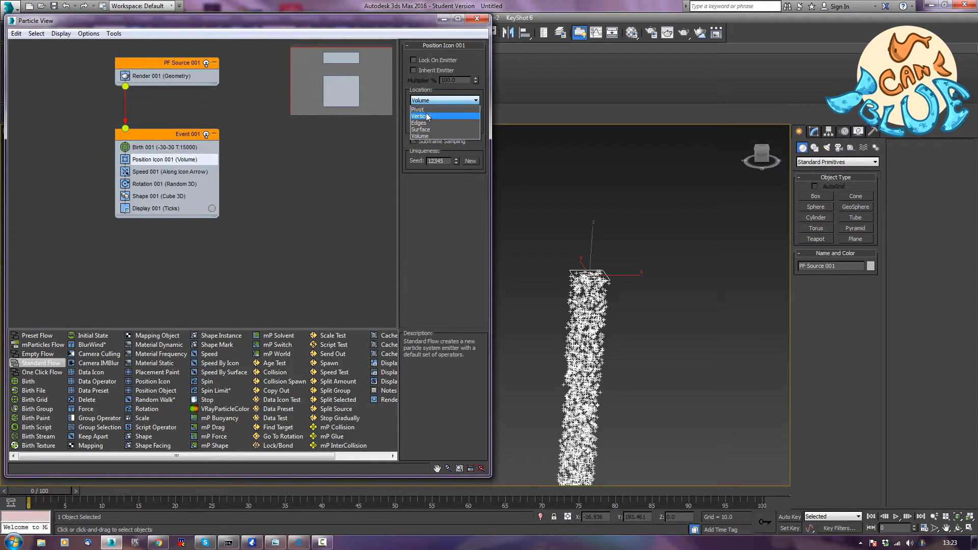
click(418, 109)
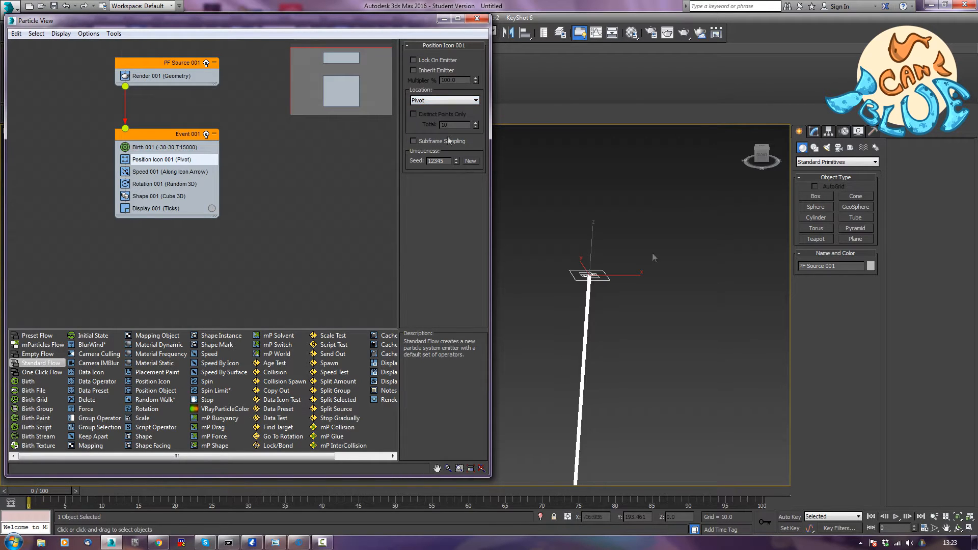
click(436, 101)
click(432, 126)
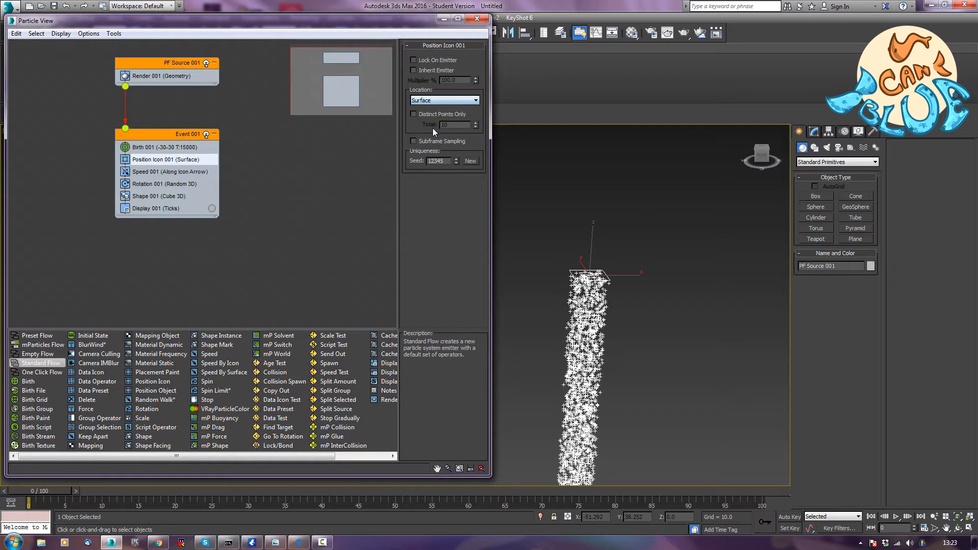
click(436, 100)
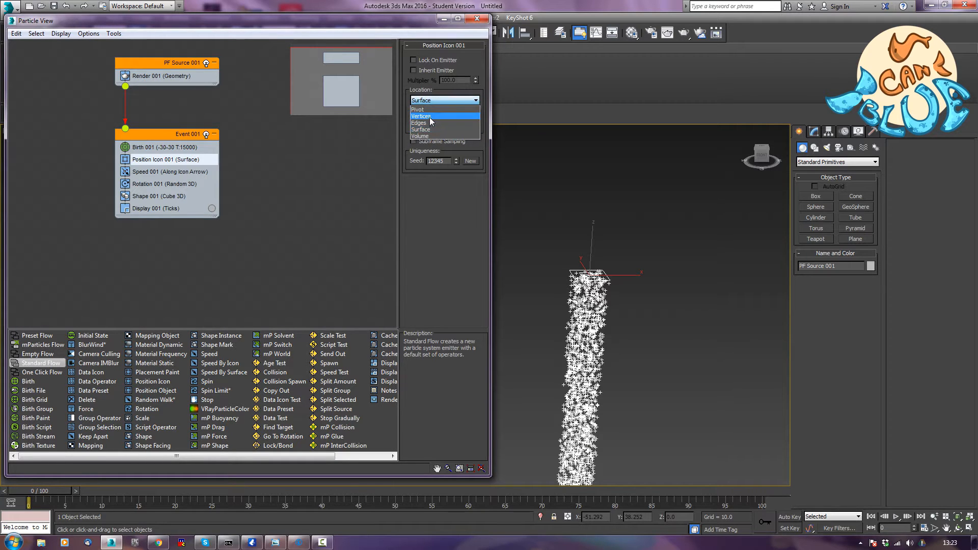
click(423, 136)
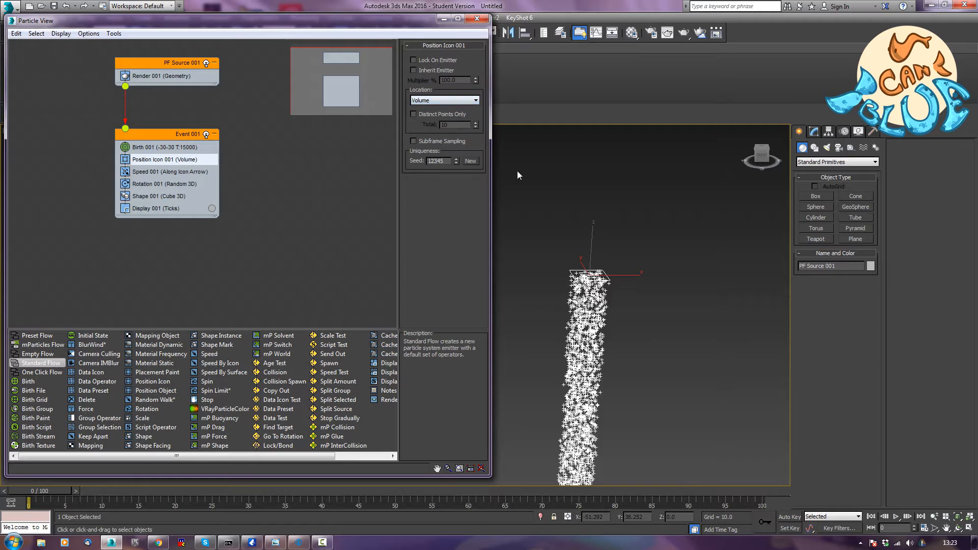
Set the Speed 001 operator's Speed to 15, preview the animation, and rewind to frame 0
click(173, 172)
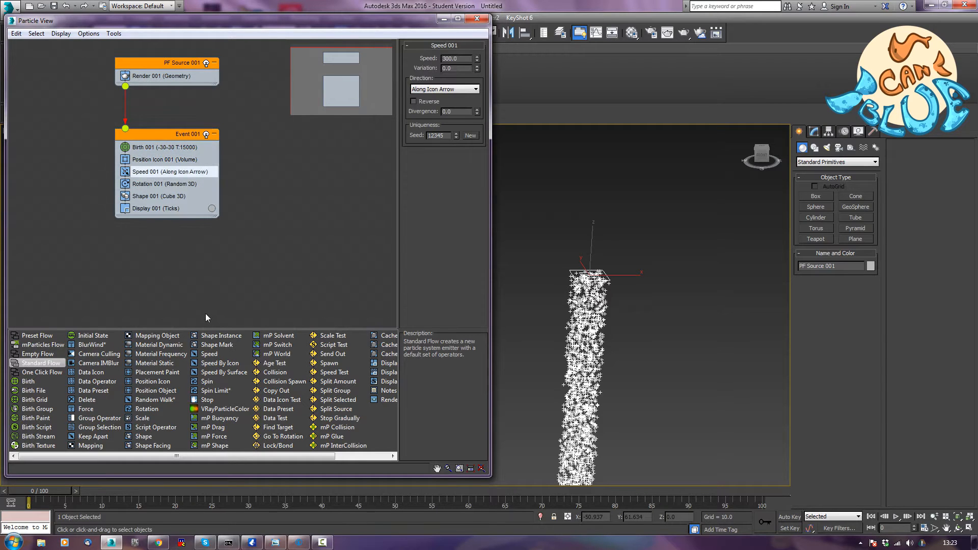
double_click(458, 58)
text(15)
key(Return)
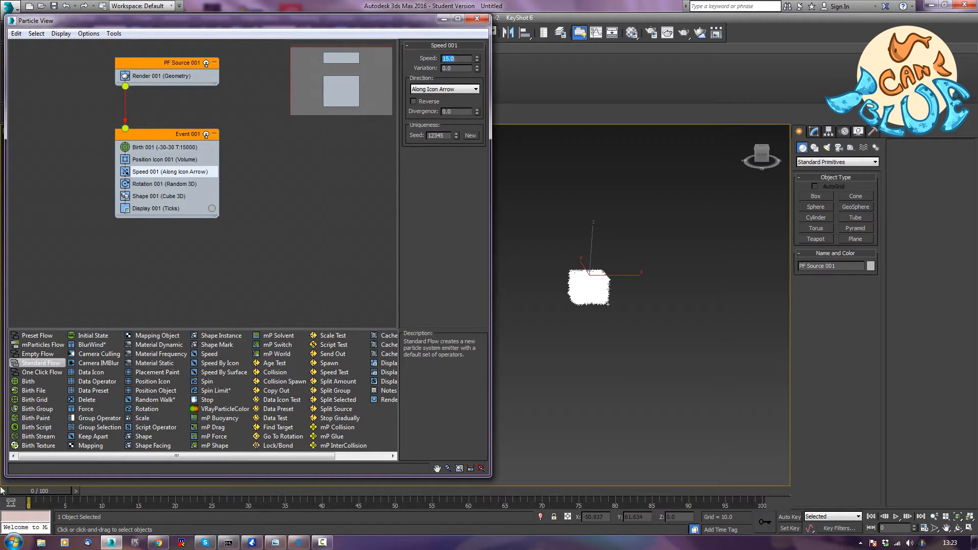
click(28, 493)
key(slash)
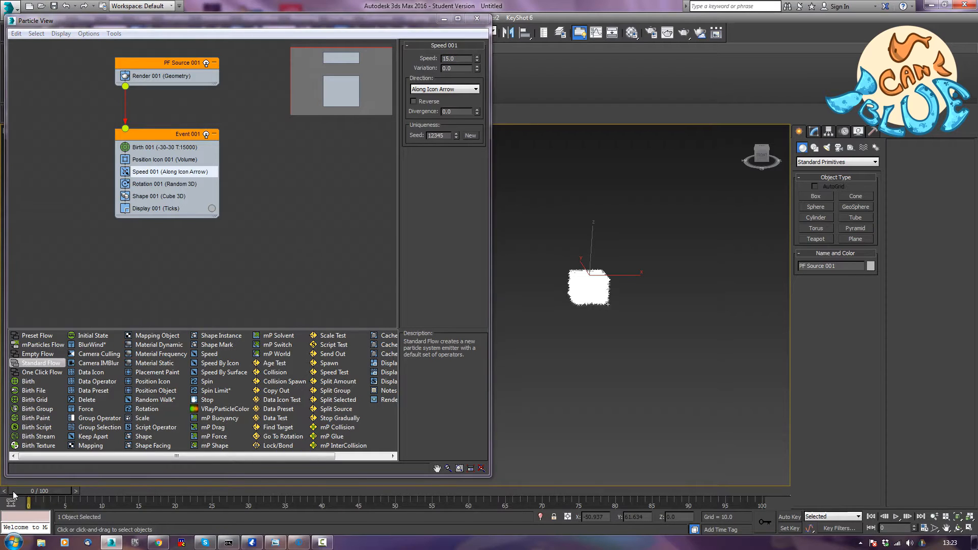
key(slash)
drag(457, 492, 23, 492)
Set the Speed 001 operator's Speed to 50
double_click(463, 59)
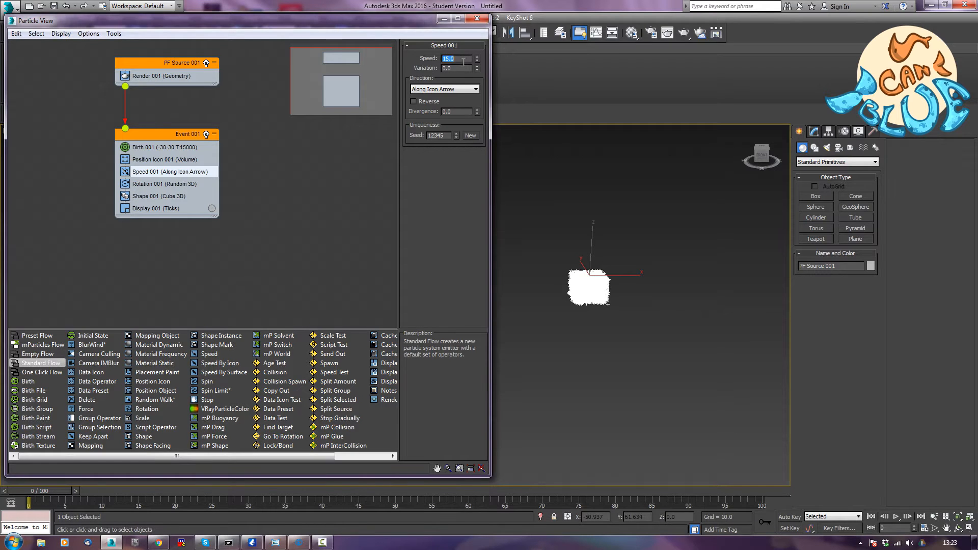
text(50)
key(Tab)
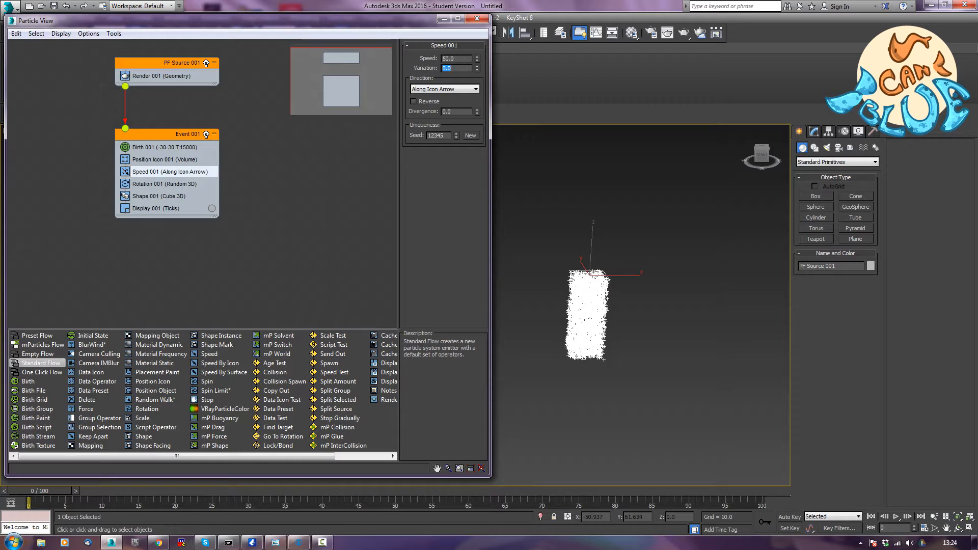
Set the Speed 001 operator's Variation to 25 and preview the animation
key(Return)
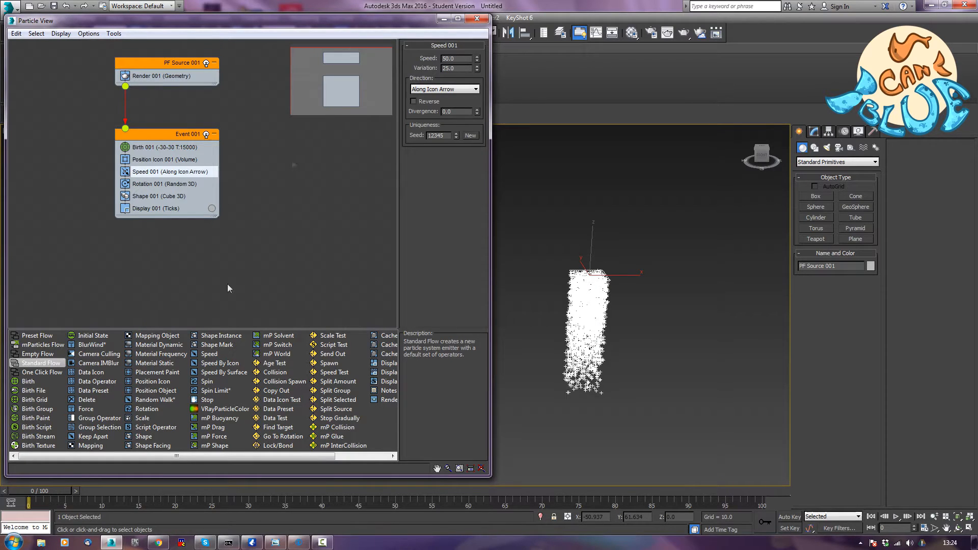
key(slash)
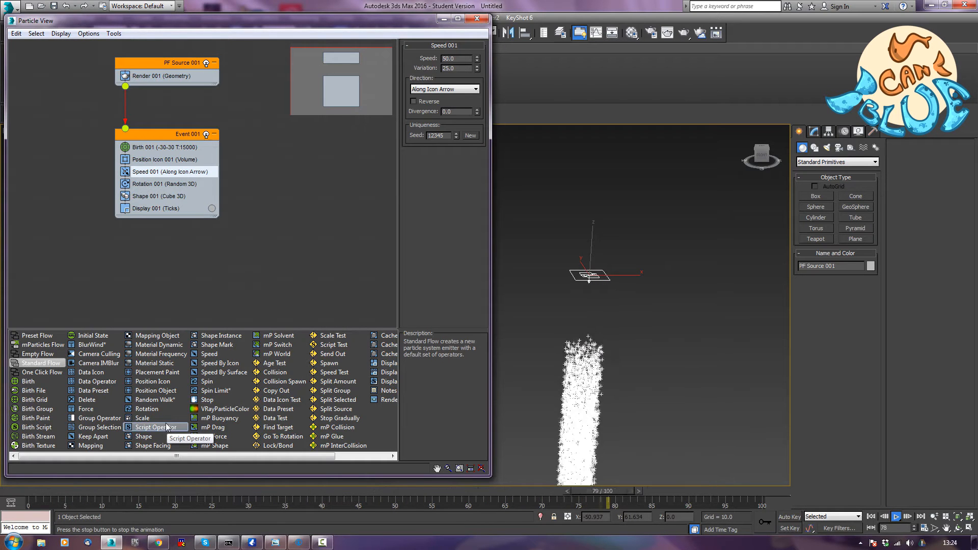
key(slash)
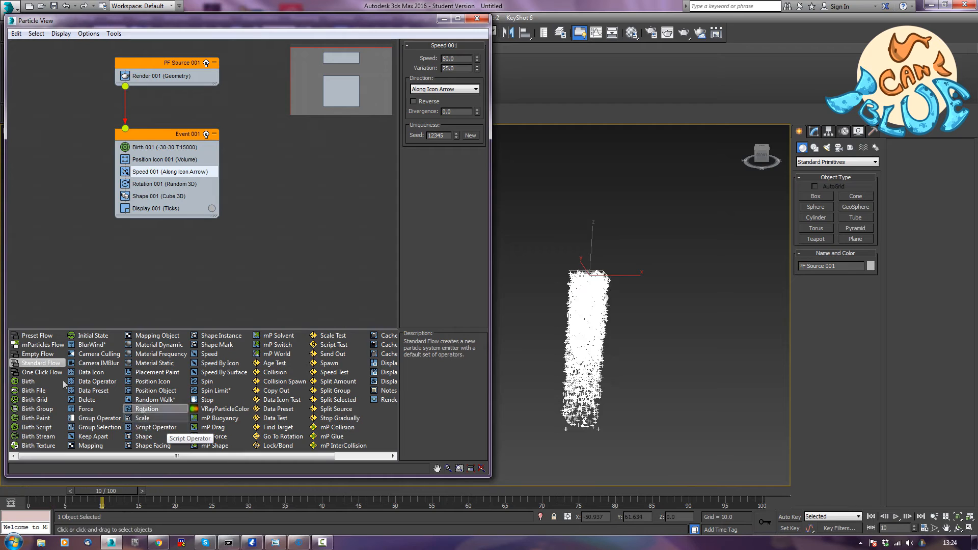
click(321, 216)
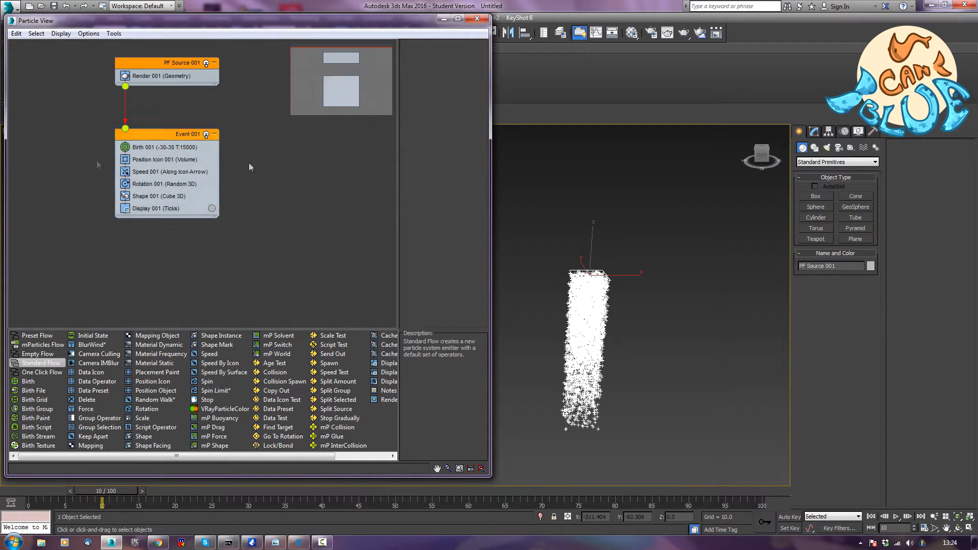
Review the Rotation 001 and Shape 001 operator settings and set the Display 001 operator's Type to Geometry
click(135, 186)
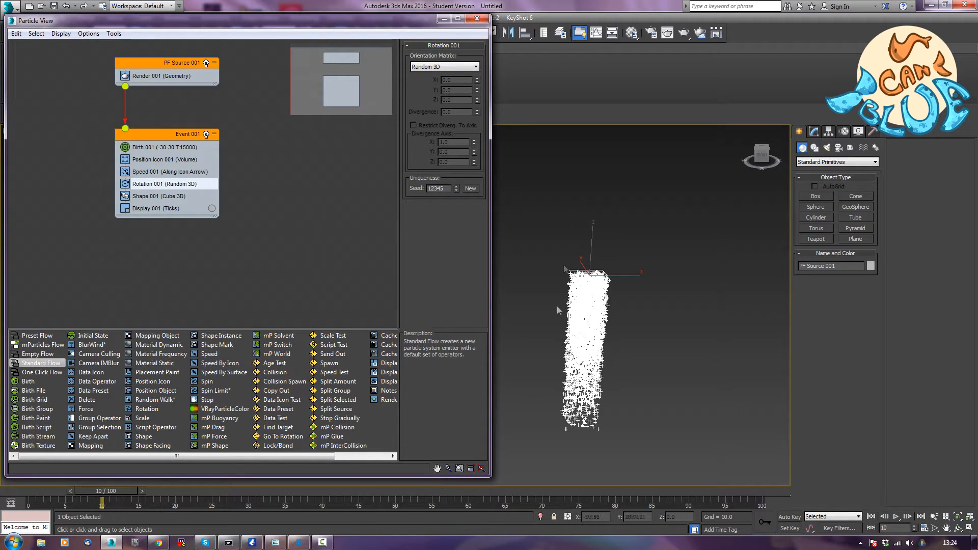
click(154, 196)
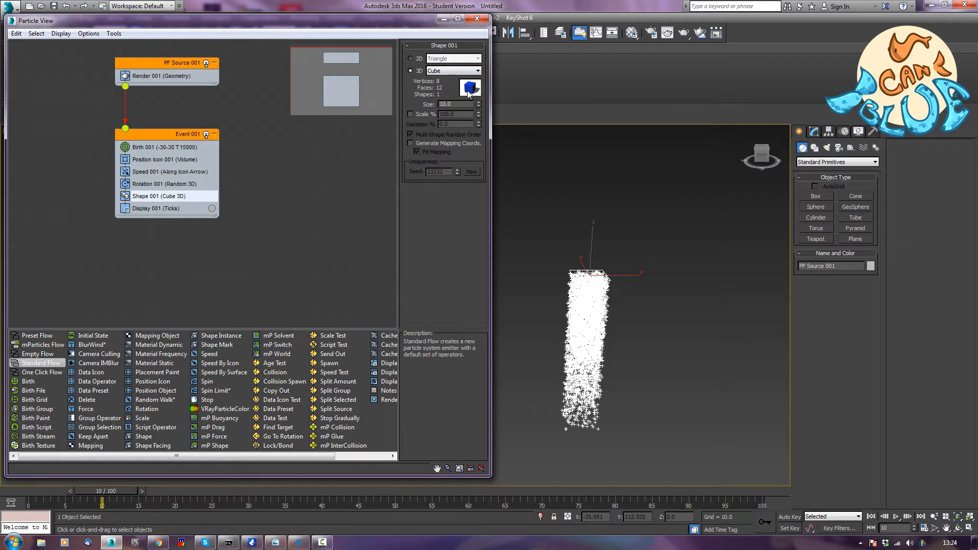
click(151, 208)
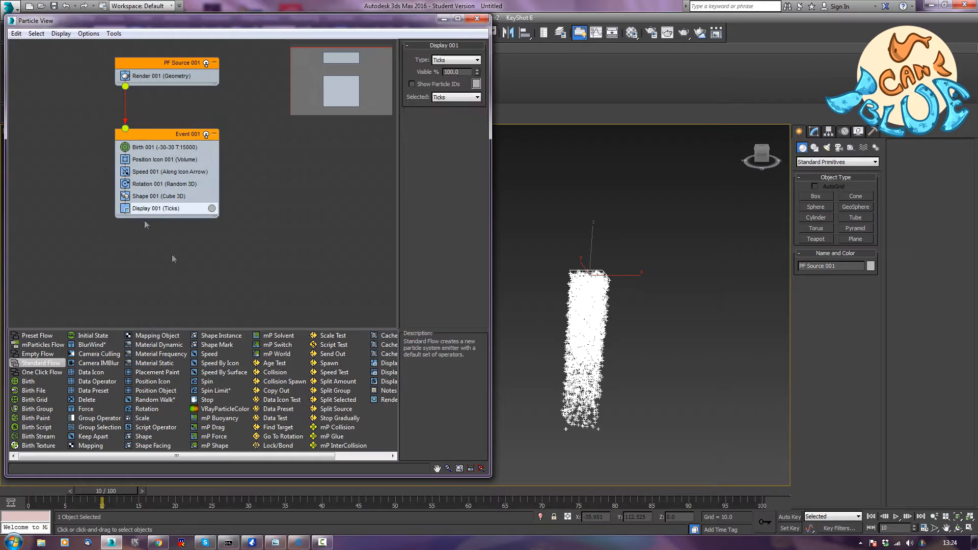
middle_drag(543, 252, 568, 214)
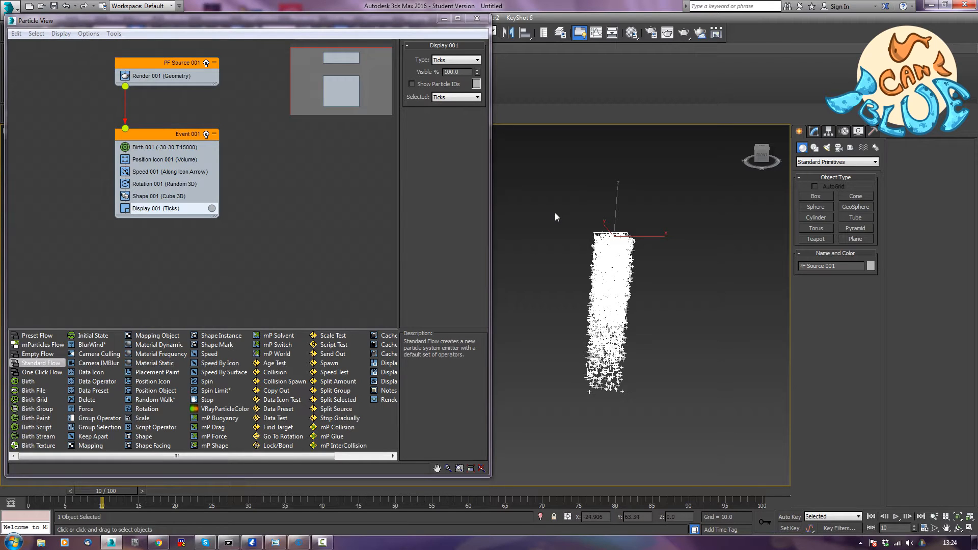
click(459, 61)
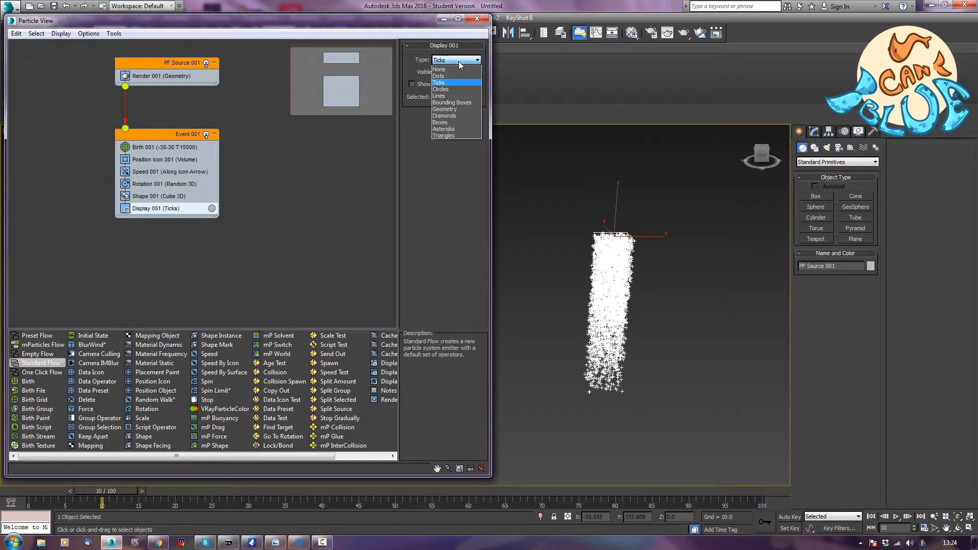
click(448, 109)
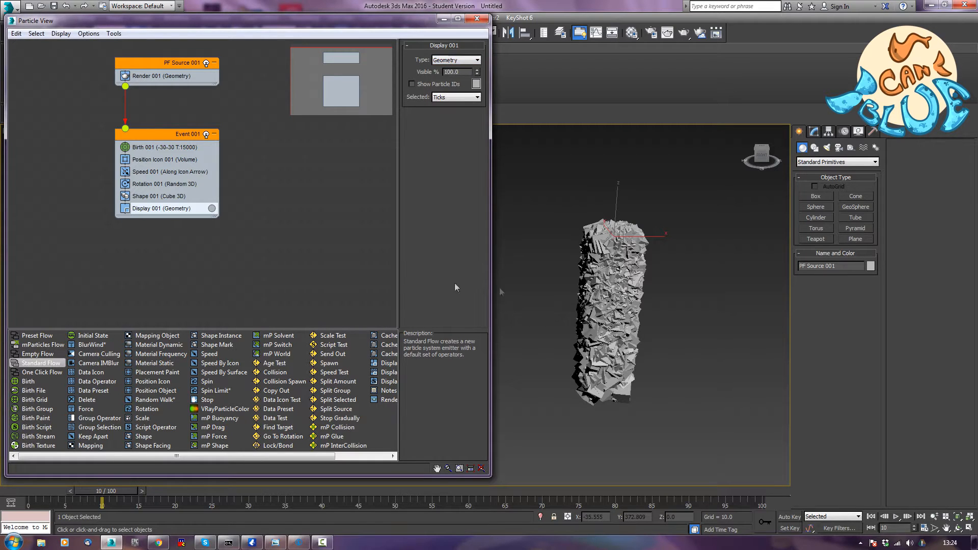
Set the Size of the Shape 001 operator's cubes to 2 and frame the particles closely
click(150, 197)
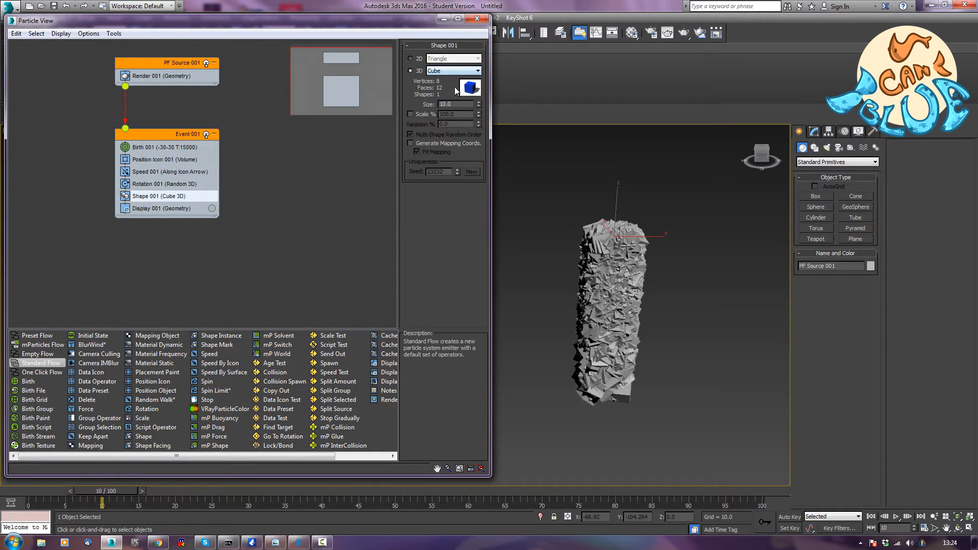
double_click(451, 104)
text(2)
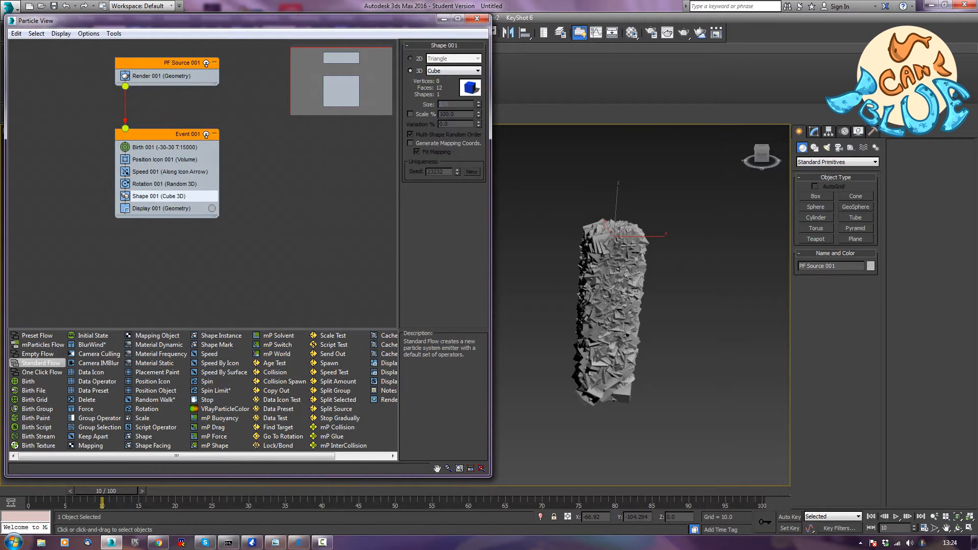
key(Return)
scroll(642, 307, up, 5)
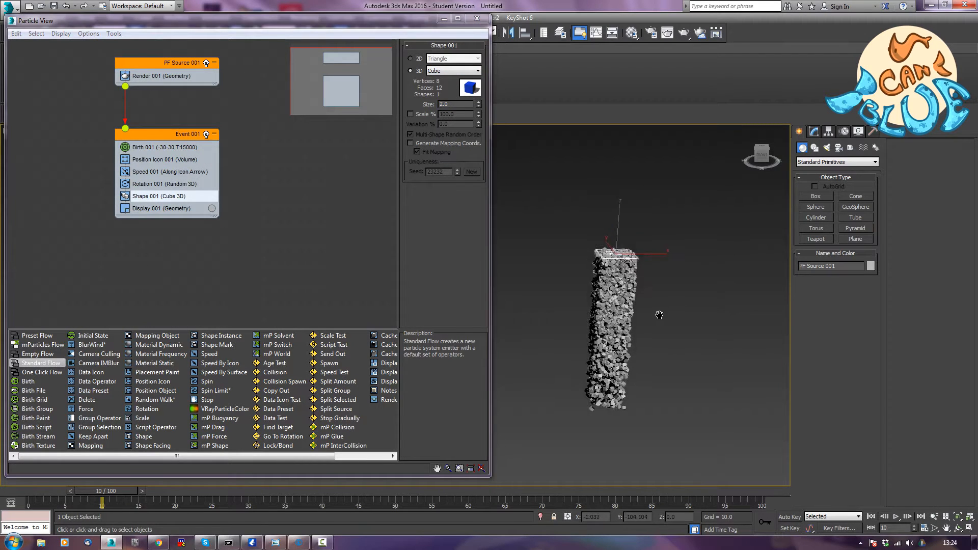
middle_drag(643, 308, 718, 282)
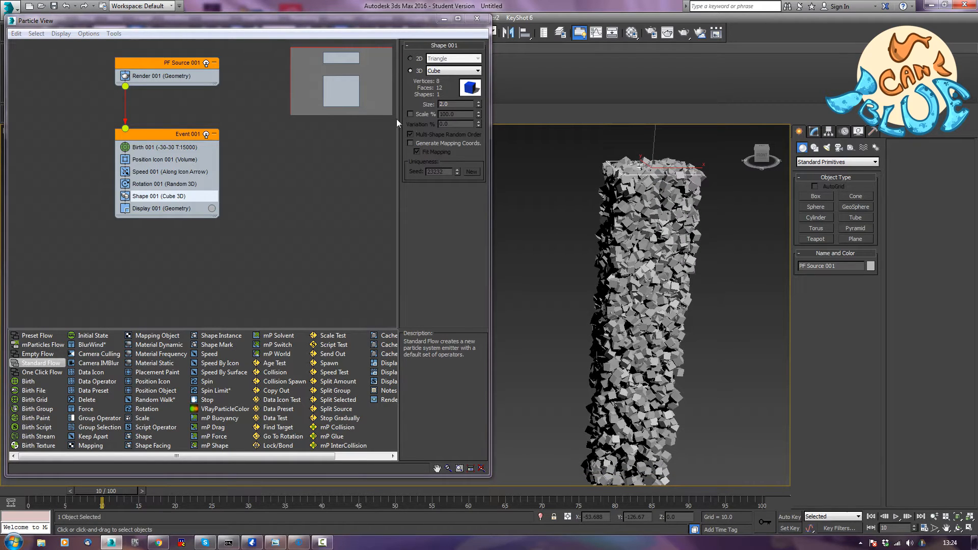
Enable Scale % on the Shape 001 operator and set its Variation % to 50
click(411, 114)
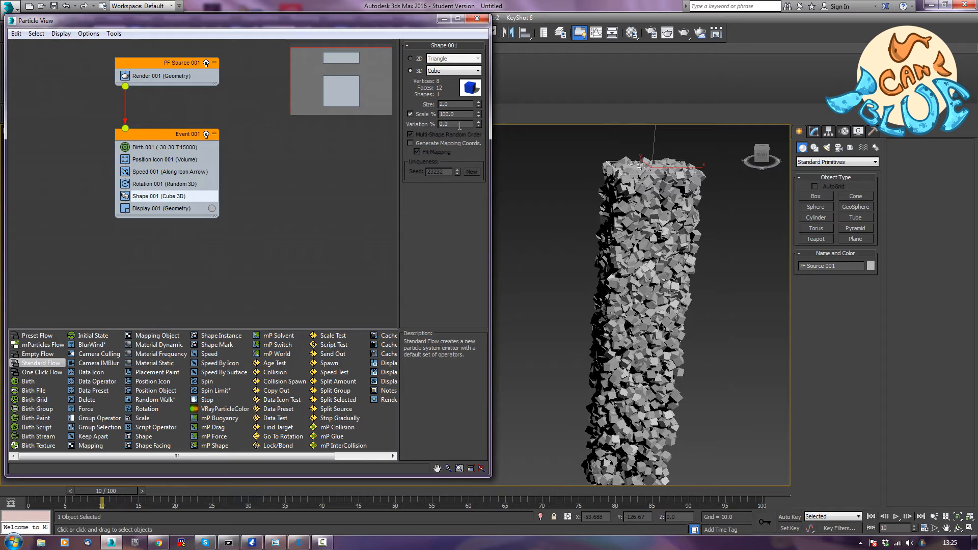
text(50)
key(Return)
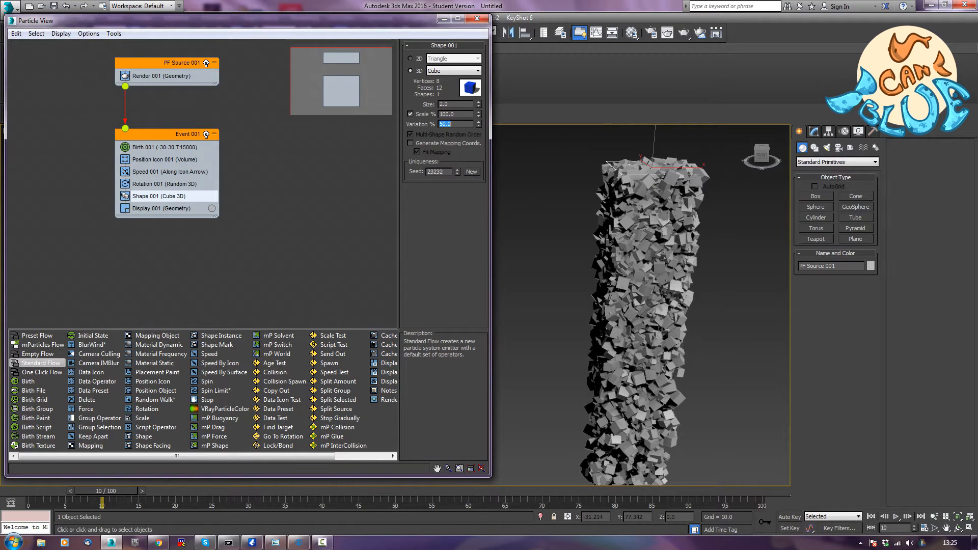
Try Random Horizontal, World Space, Speed Space and Speed Space Follow as the Rotation 001 Orientation Matrix and return it to Random 3D
click(155, 184)
click(448, 68)
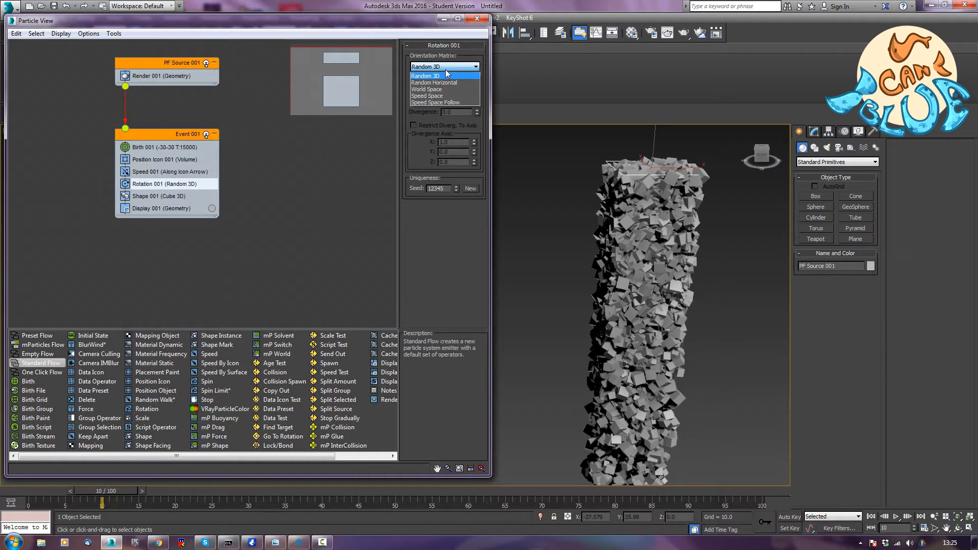
click(444, 83)
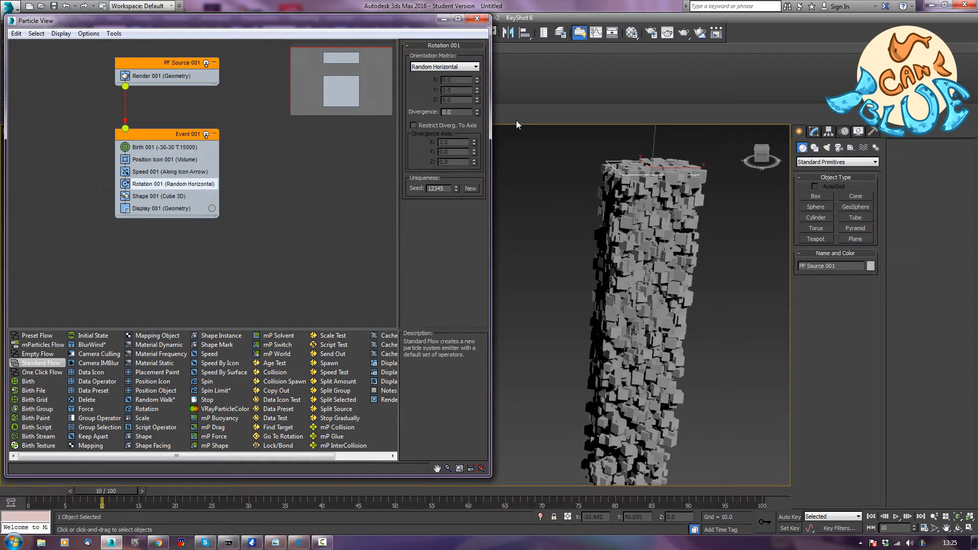
click(469, 67)
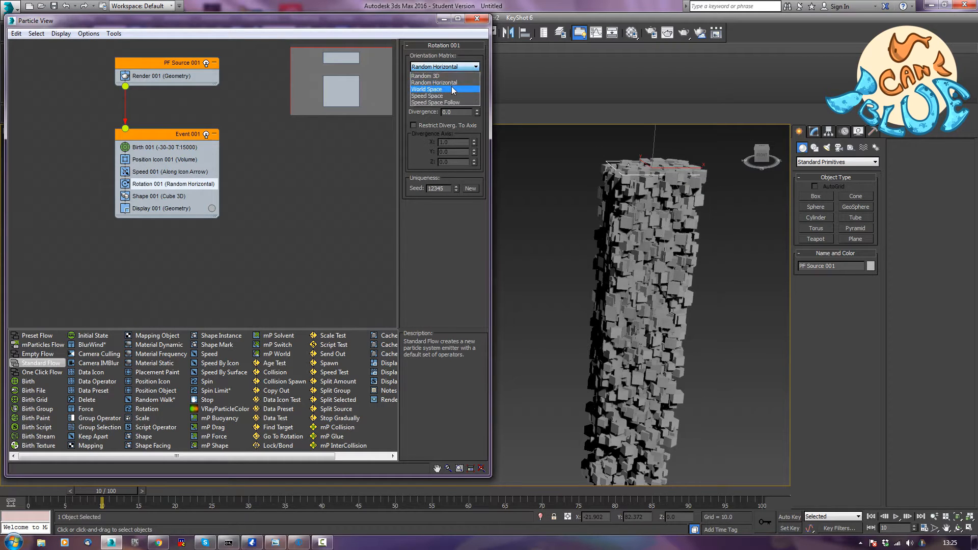
click(452, 86)
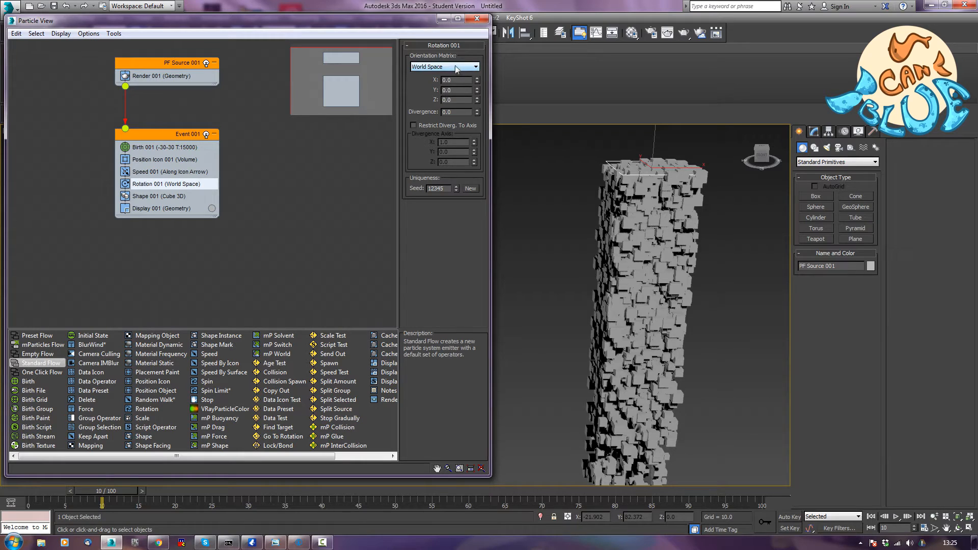
click(454, 66)
click(456, 69)
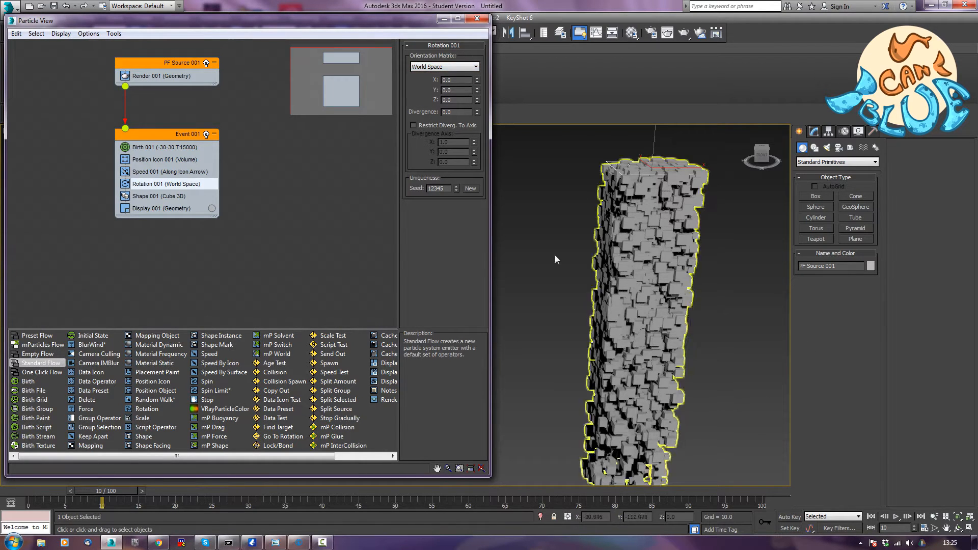
click(464, 67)
click(447, 95)
click(441, 71)
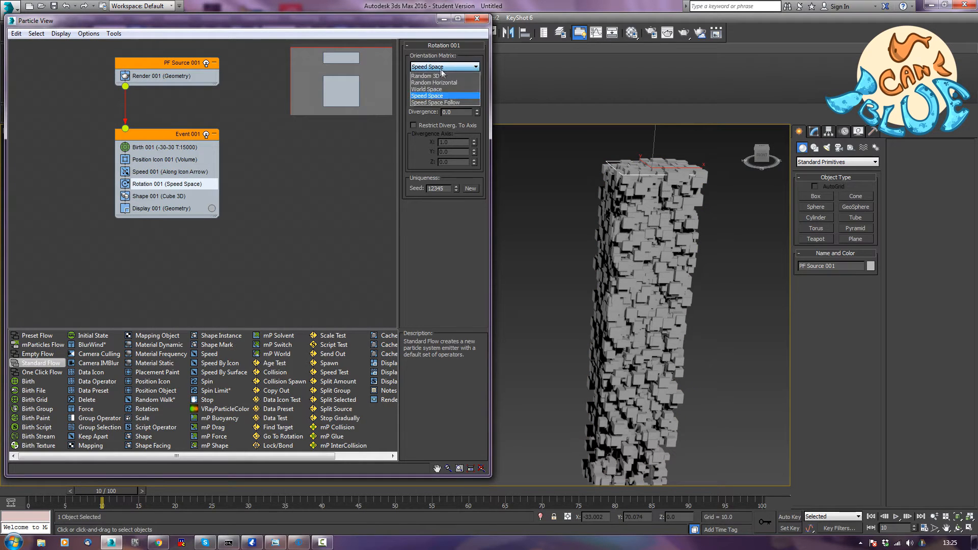
click(446, 100)
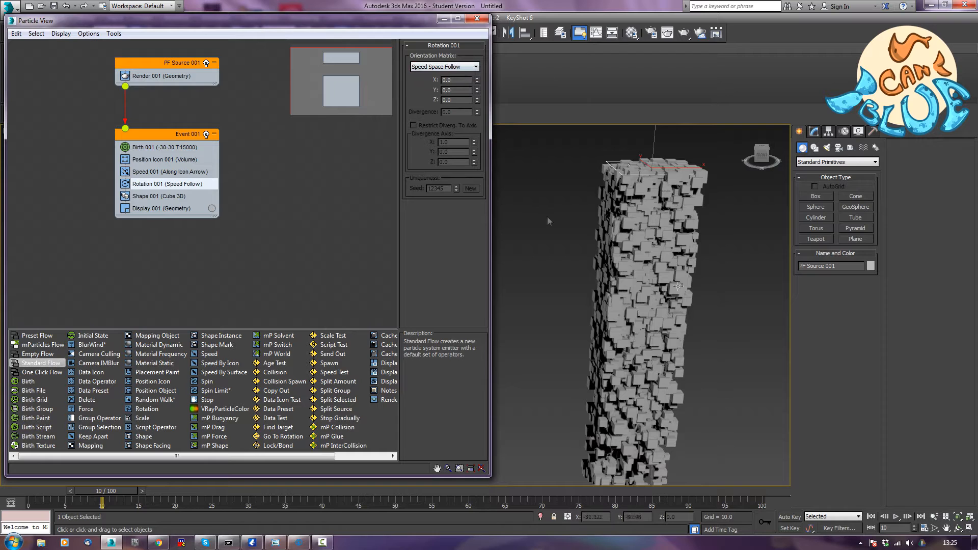
click(443, 66)
click(438, 74)
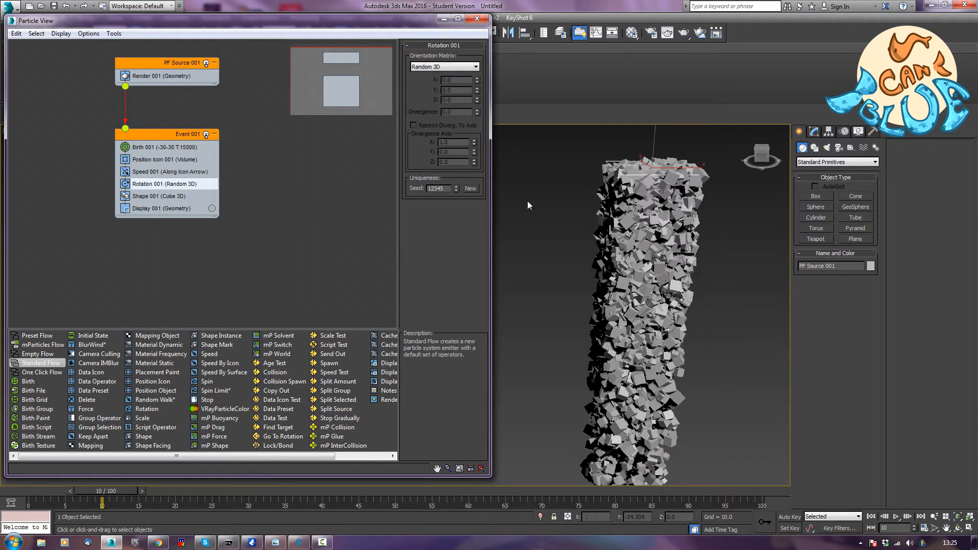
Play the cube particle animation from frame 0, stop it, and rewind to the start
middle_drag(525, 231, 550, 241)
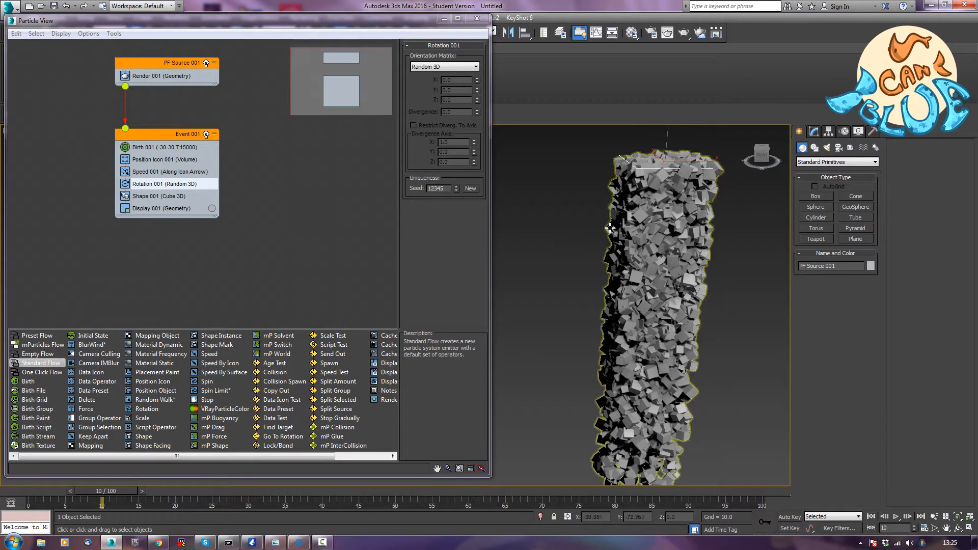
drag(99, 497, 13, 497)
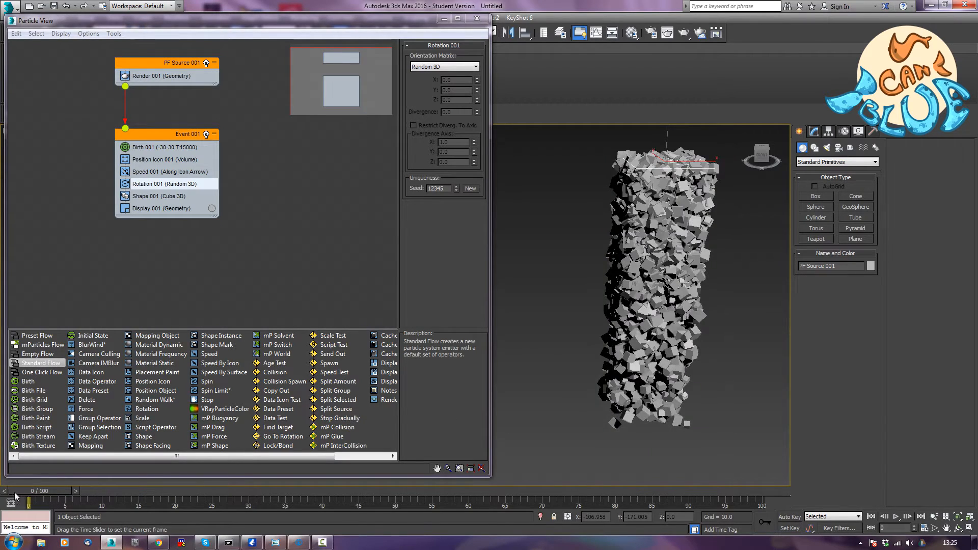
key(/)
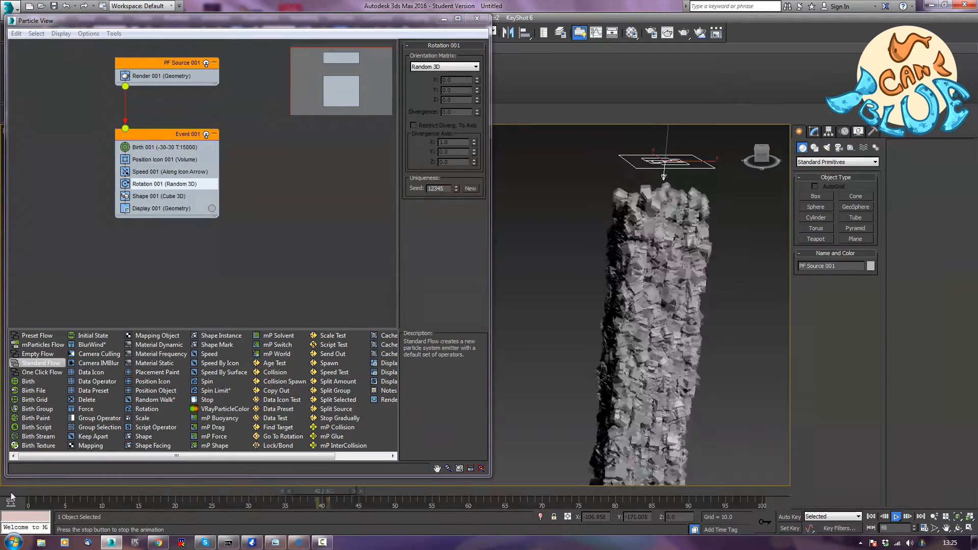
key(/)
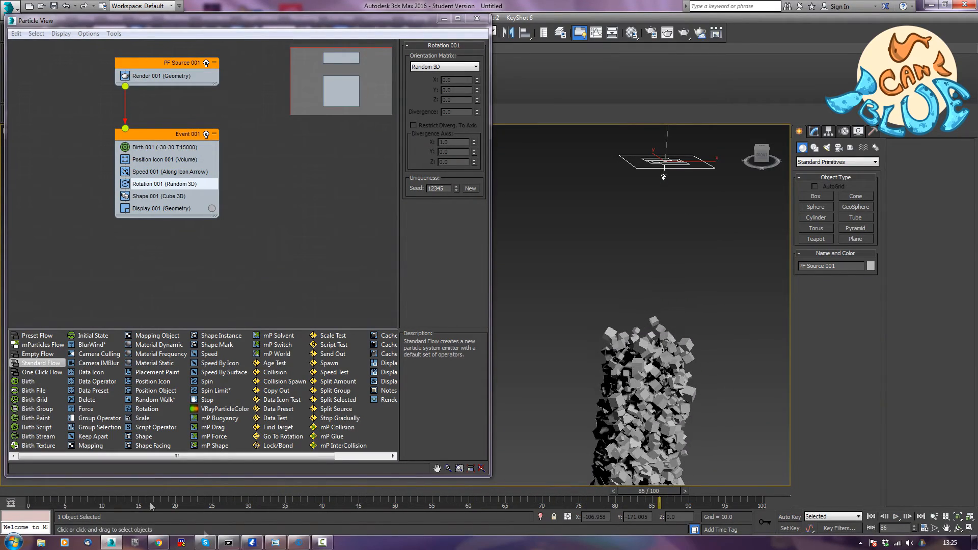
drag(651, 495, 2, 491)
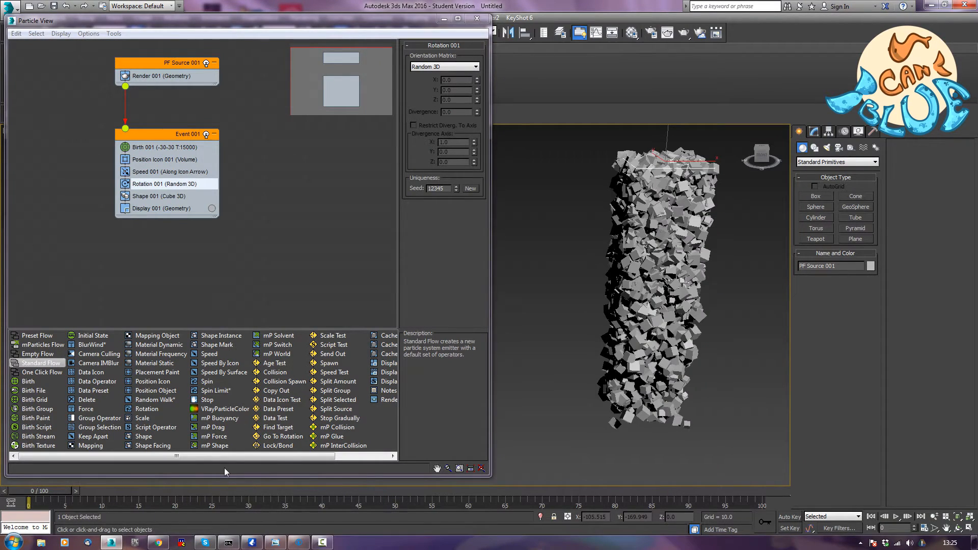
Deselect the particle source and move the Particle View window to uncover the main toolbar
click(545, 219)
mouse_move(519, 204)
middle_down()
mouse_move(531, 218)
mouse_move(527, 211)
middle_up()
drag(329, 15, 366, 46)
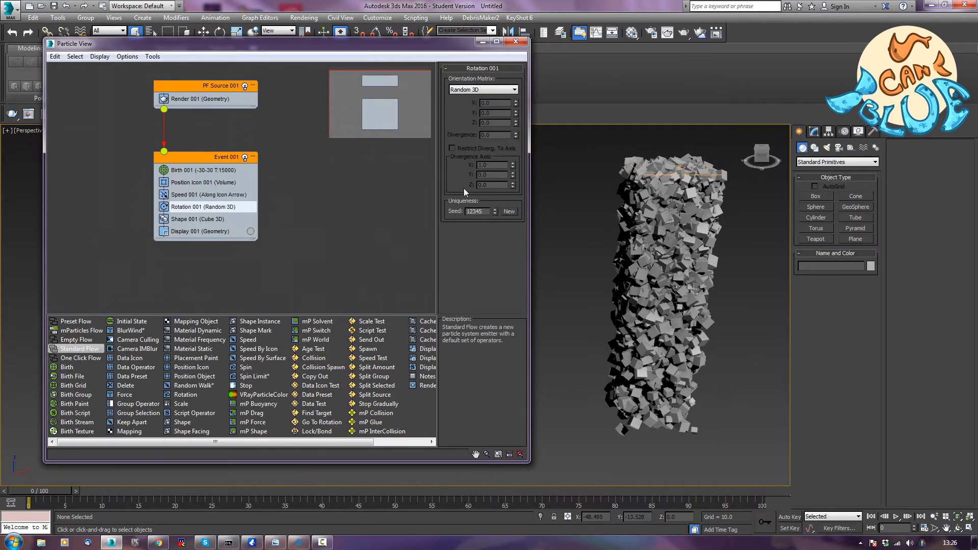
drag(438, 47, 414, 59)
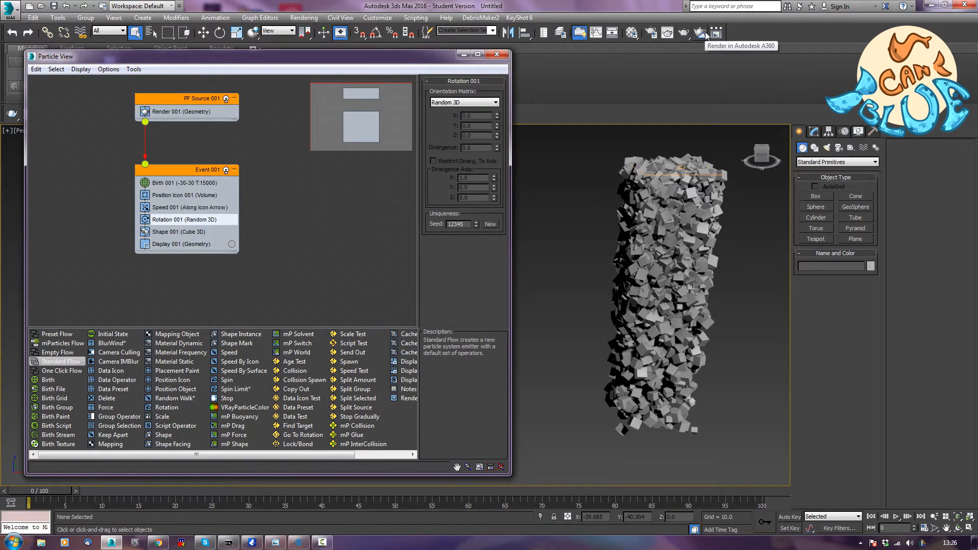
Render the perspective view at frame 0 and close the rendered image
click(668, 34)
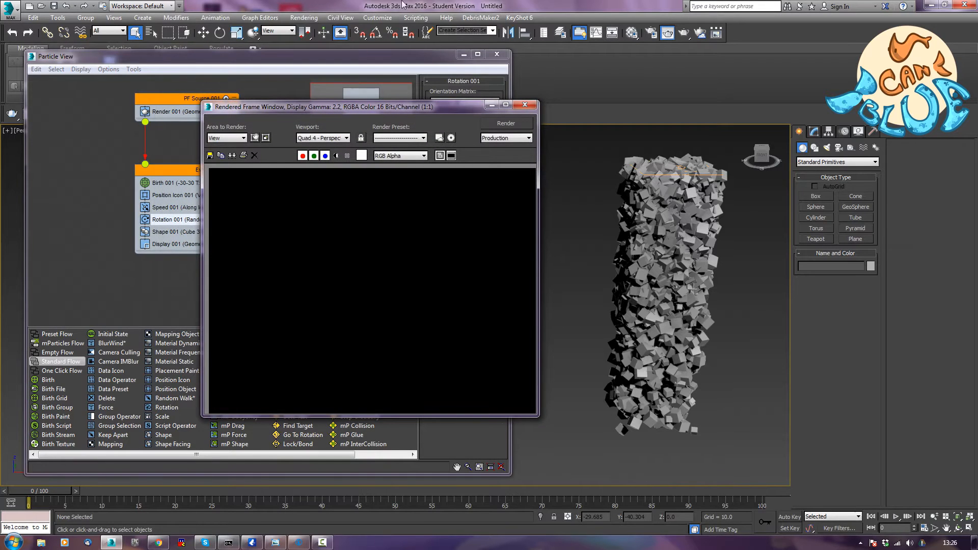
click(308, 20)
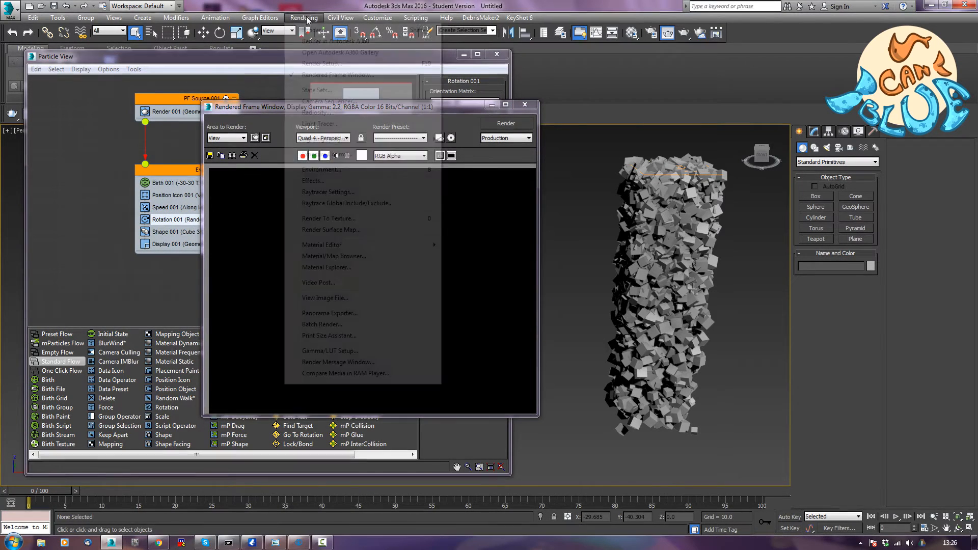
click(310, 30)
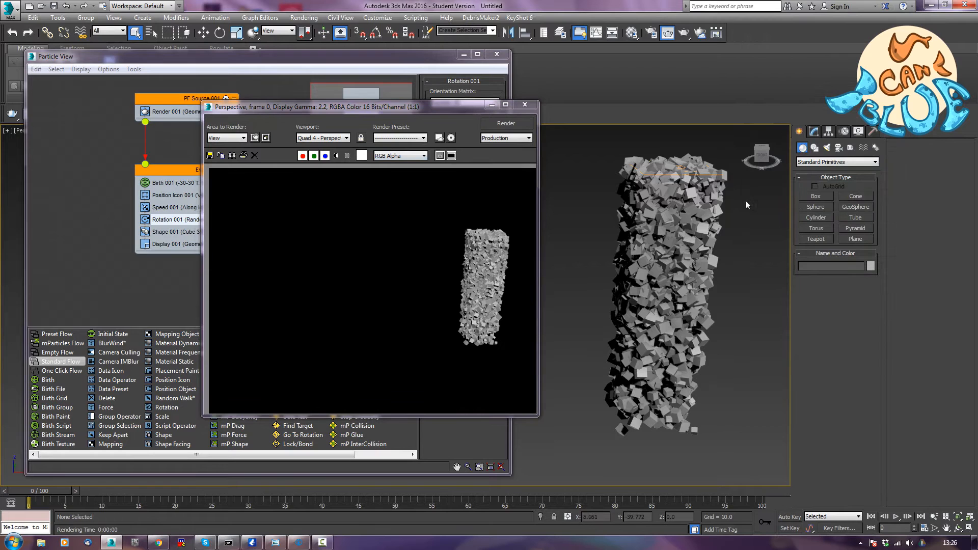
click(525, 105)
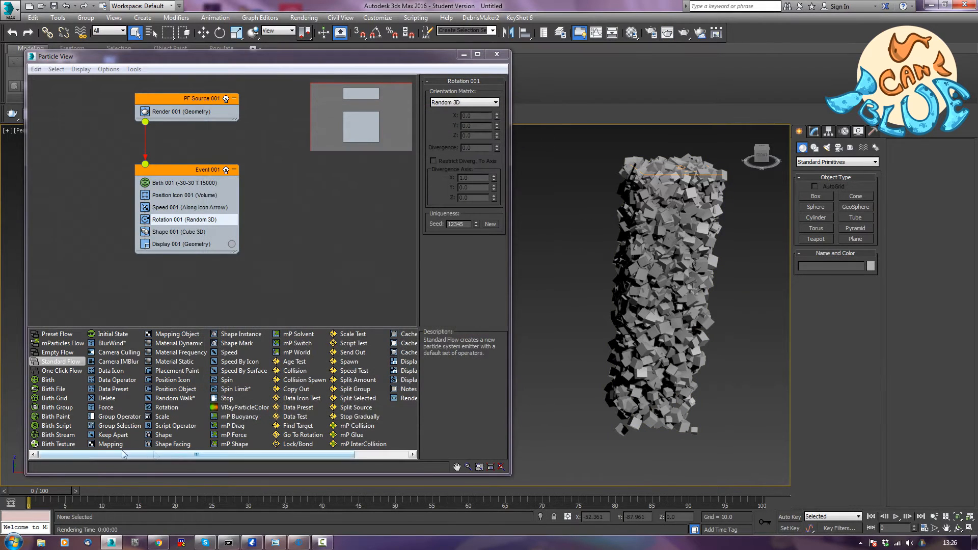
Select the particle source to show its emitter parameters, and open the Render 001 operator's settings
click(688, 174)
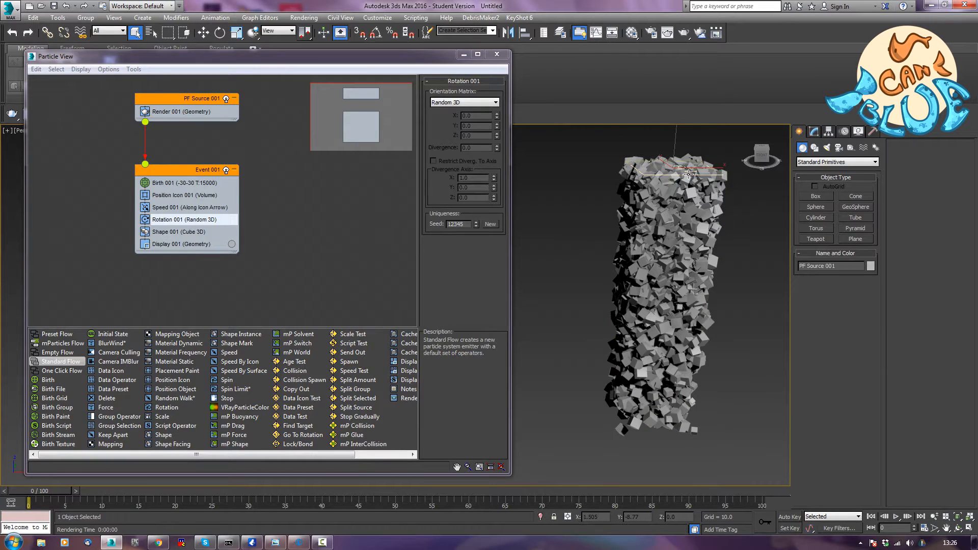
click(814, 134)
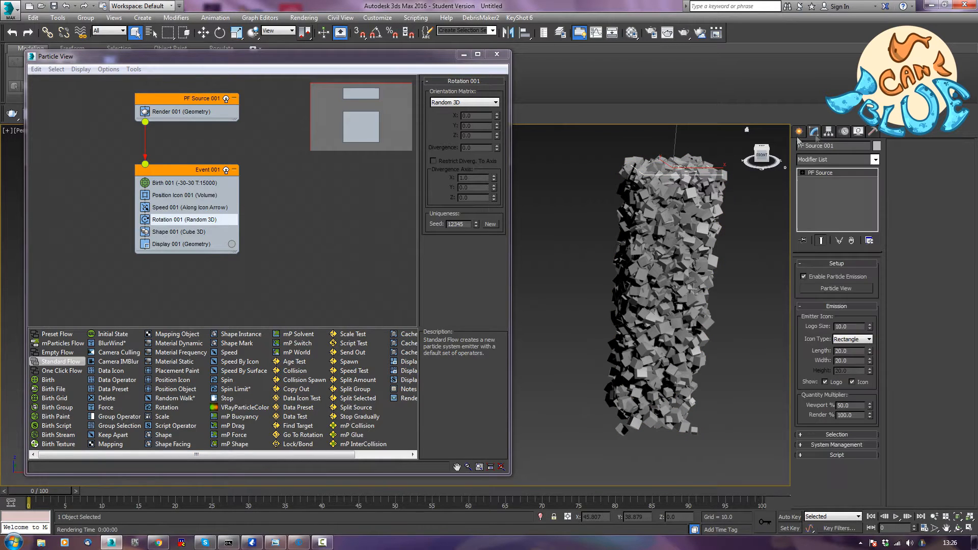
click(186, 112)
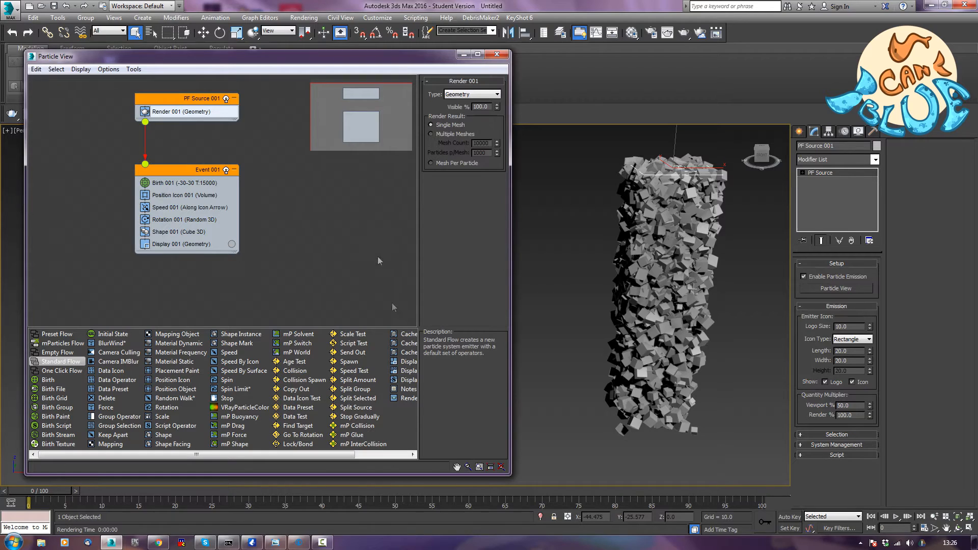
Try 10 as Render 001's Visible percentage and return it to 100
double_click(488, 106)
text(10)
key(Return)
text(100)
key(Return)
Expand the source's System Management settings, try 10, 5, 1 and 100 as the Viewport quantity multiplier, and return it to 50
click(810, 444)
scroll(897, 401, down, 2)
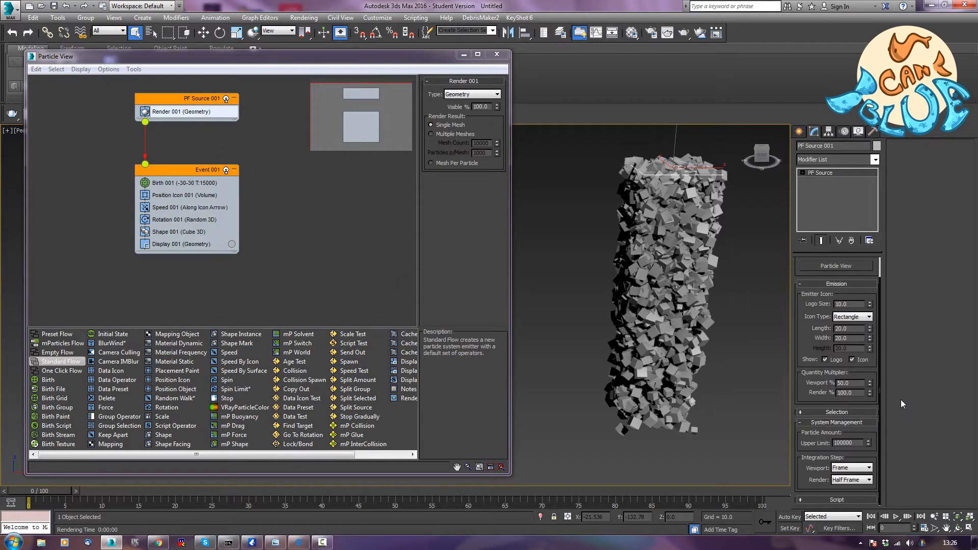
double_click(857, 384)
text(10)
key(Return)
text(5)
key(Return)
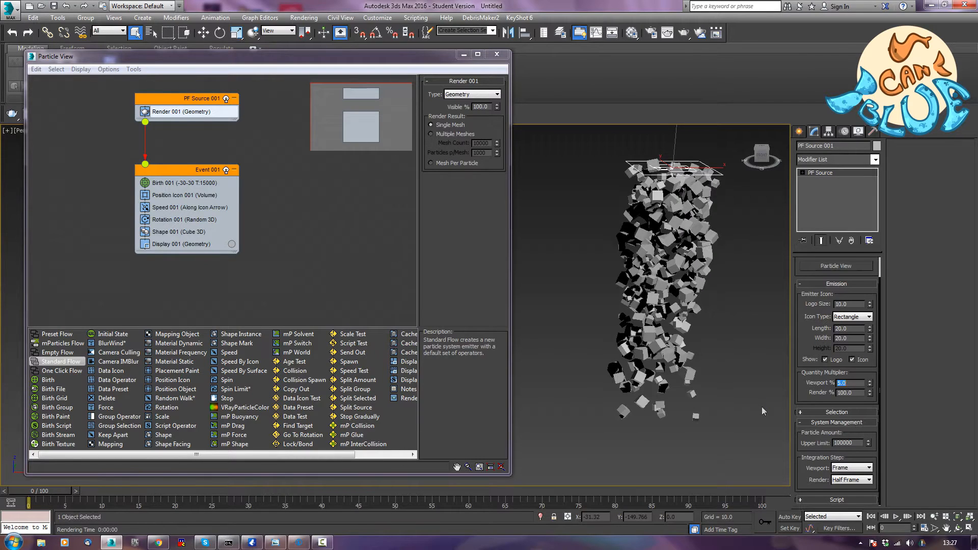
text(1)
key(Return)
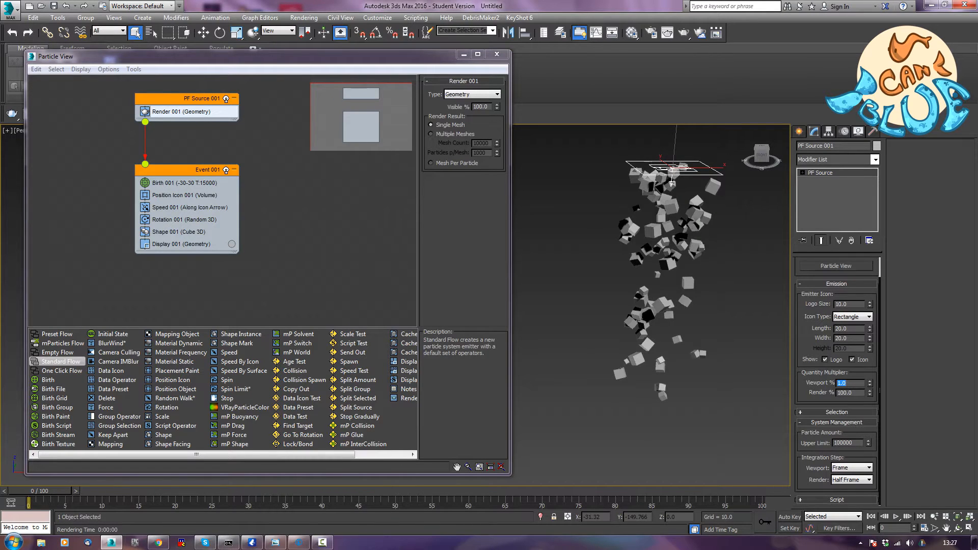
text(100)
key(Return)
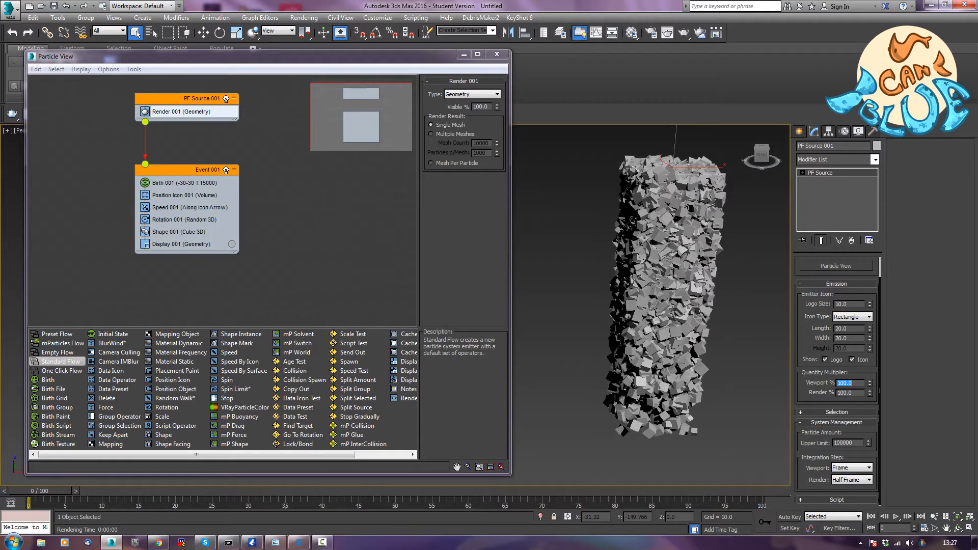
text(50)
key(Return)
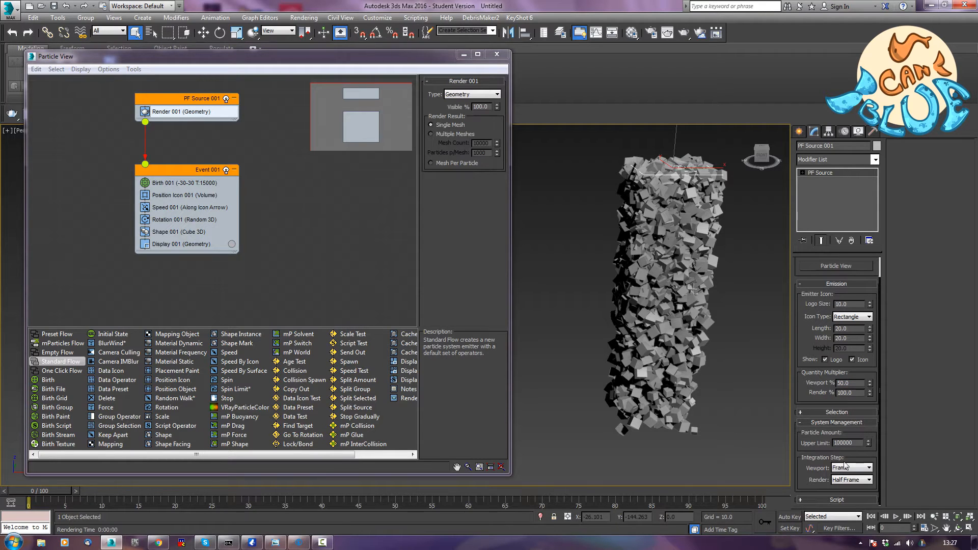
Advance the particle animation one frame at a time from frame 0 to frame 4
drag(801, 466, 801, 451)
drag(75, 493, 82, 492)
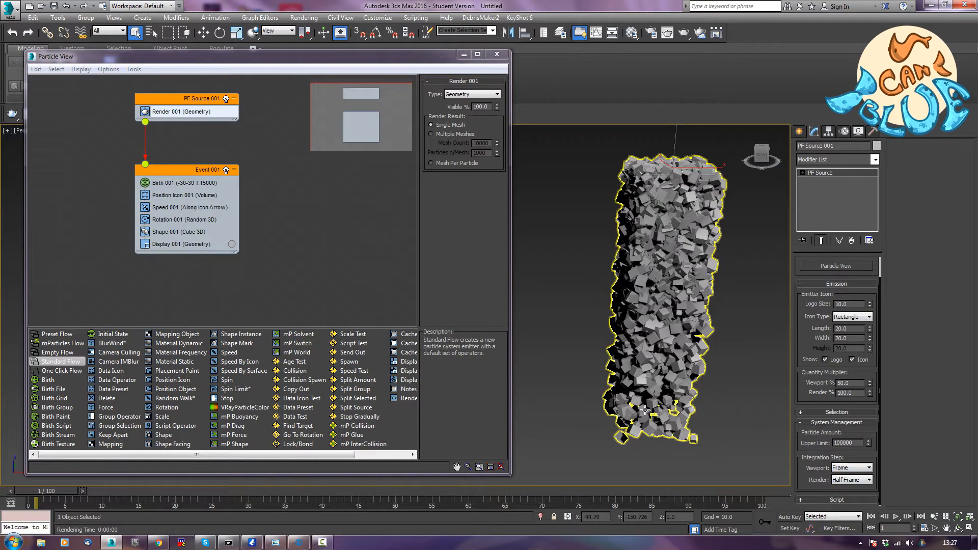
click(82, 491)
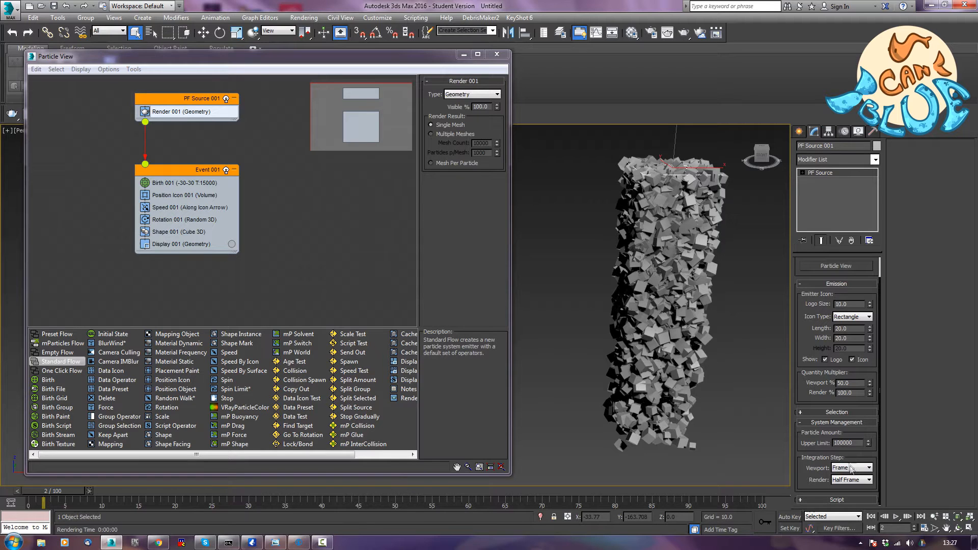
click(95, 492)
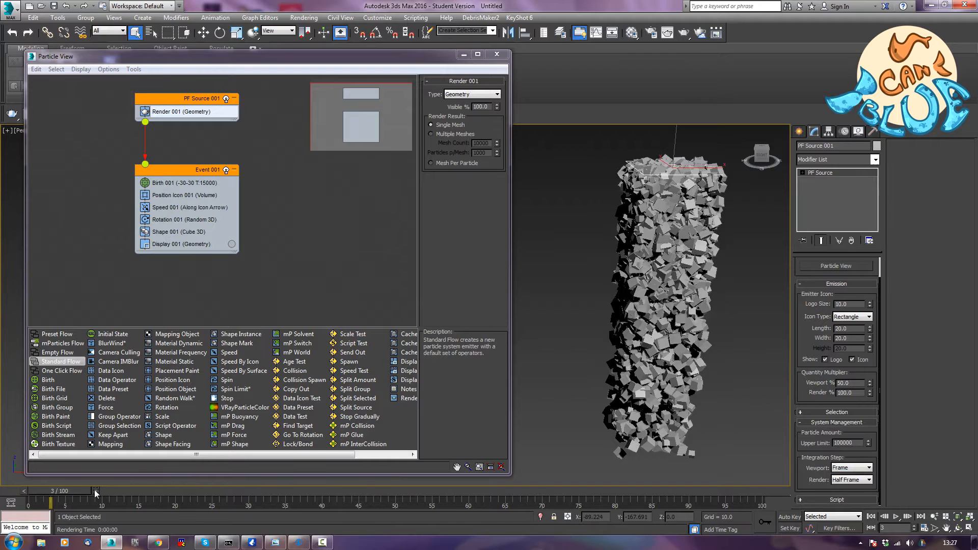
click(95, 491)
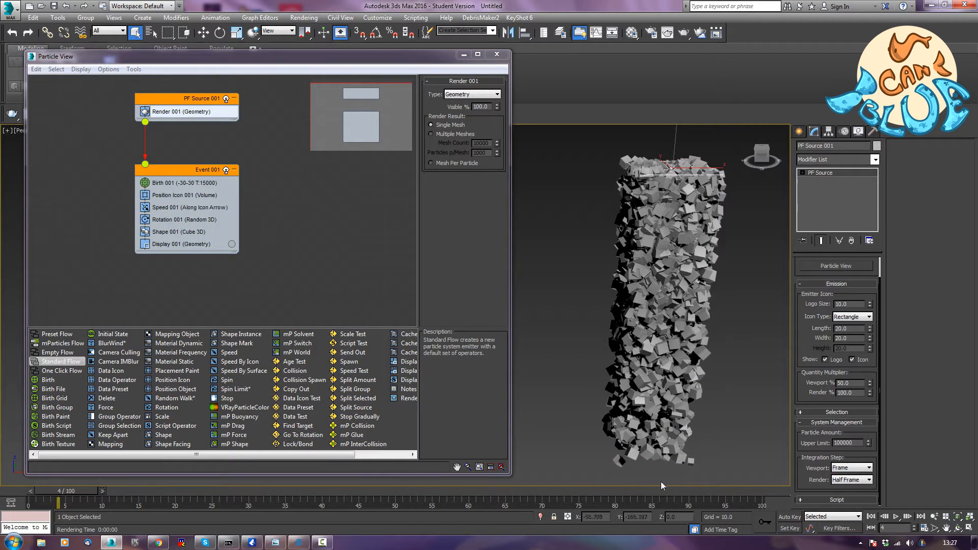
Try two other Viewport integration steps for the particle source and return it to Frame
click(855, 468)
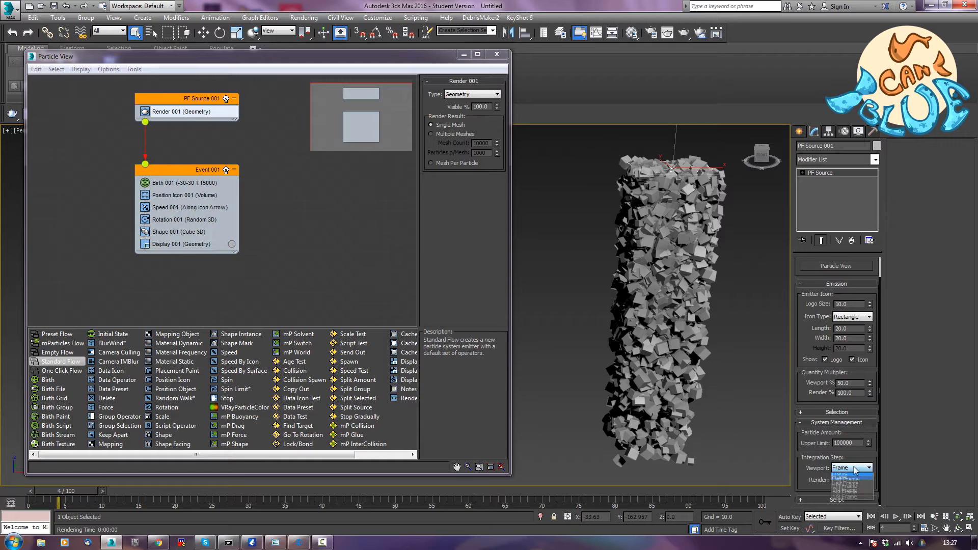
click(849, 484)
click(854, 469)
click(849, 491)
click(854, 468)
click(846, 477)
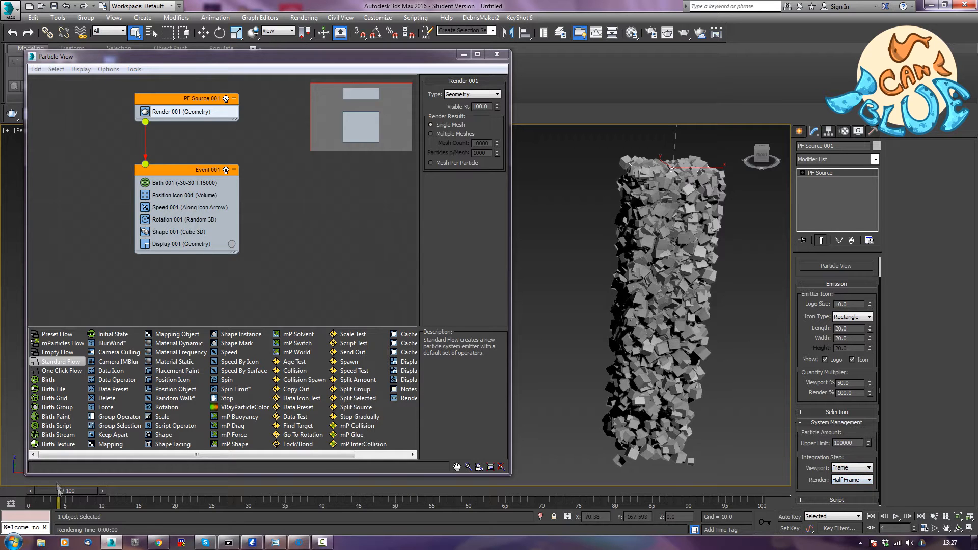
Scrub the particle animation forward and return to frame 0
drag(67, 492, 290, 514)
key(q)
drag(278, 493, 3, 478)
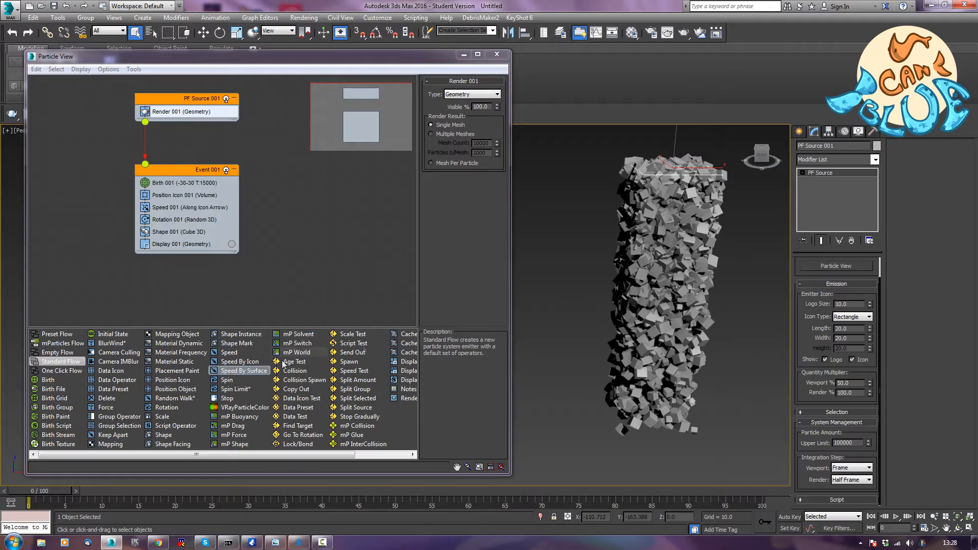
Delete the particle flow system, and widen and close the Particle View window
middle_drag(589, 215, 575, 222)
click(320, 280)
key(Delete)
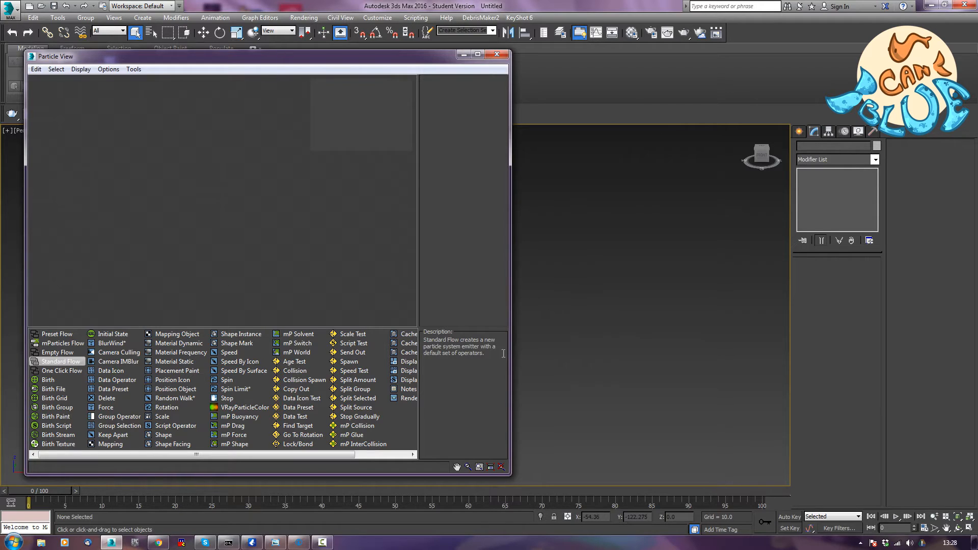
drag(512, 370, 715, 370)
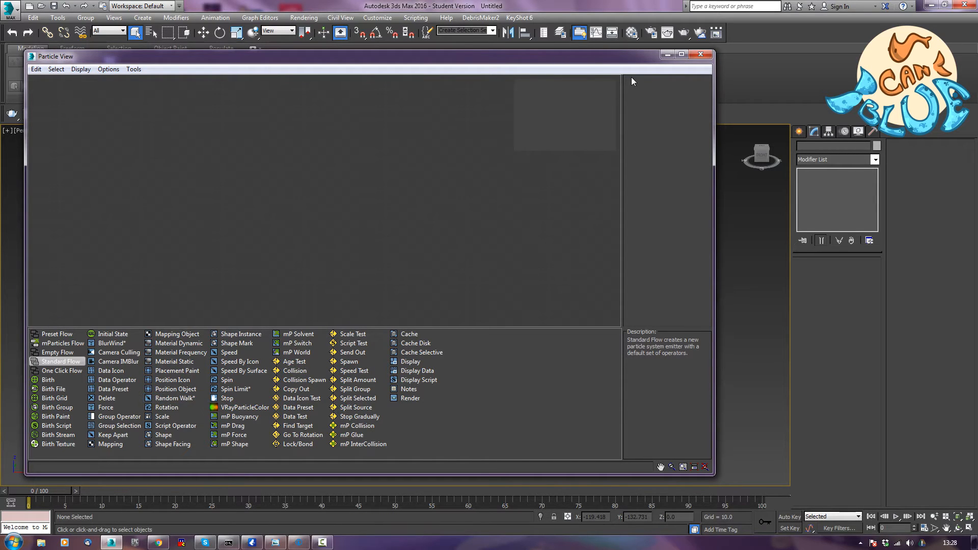
click(689, 55)
Reset the scene without saving the changes
click(13, 11)
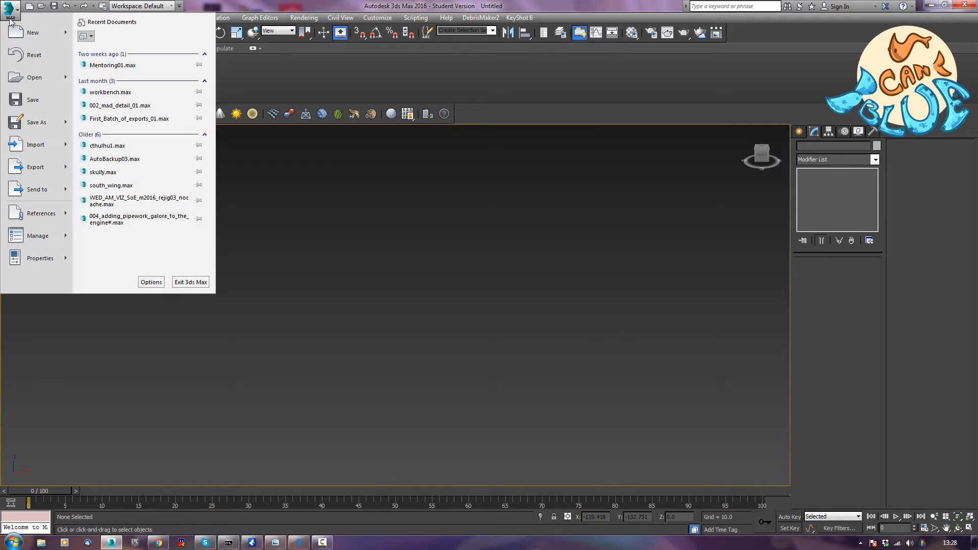
click(20, 54)
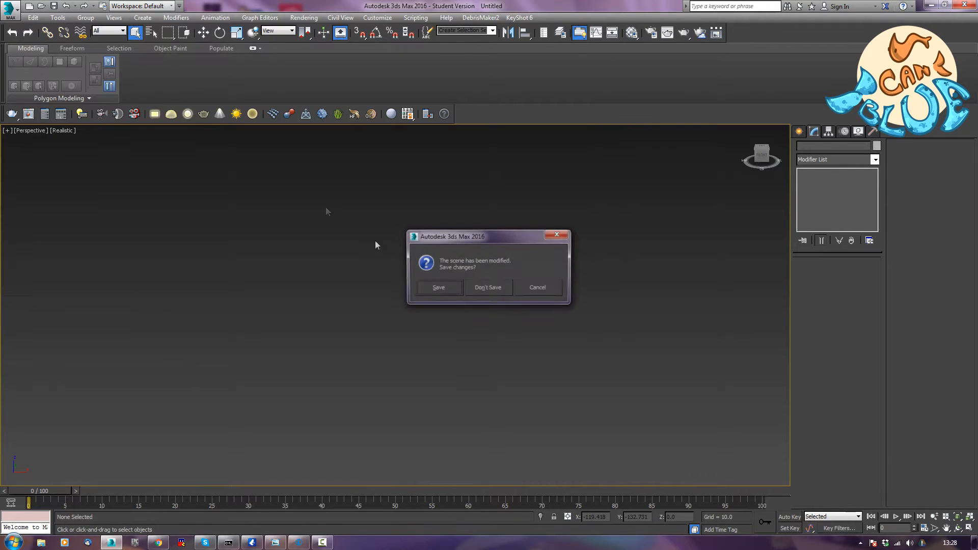
click(485, 289)
click(464, 289)
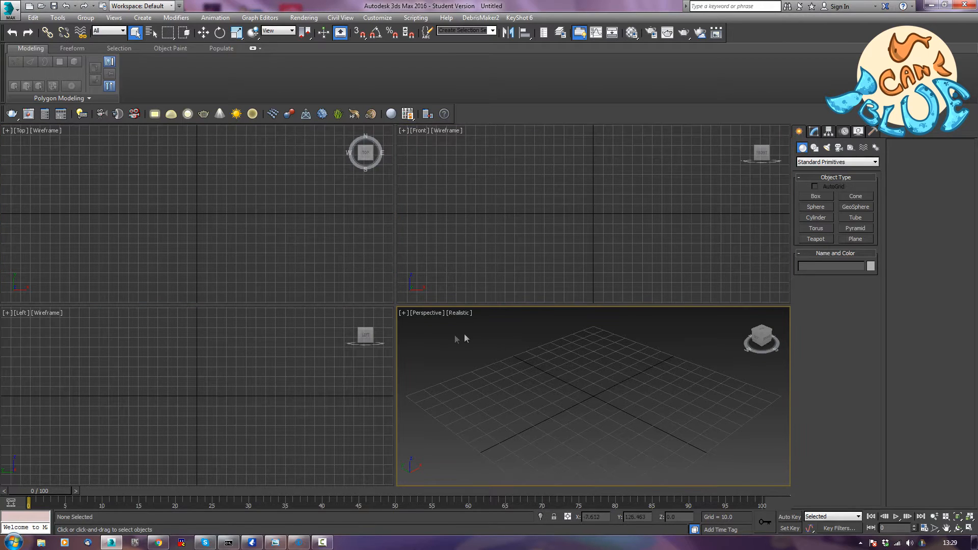
Maximize the Perspective viewport
key(alt+w)
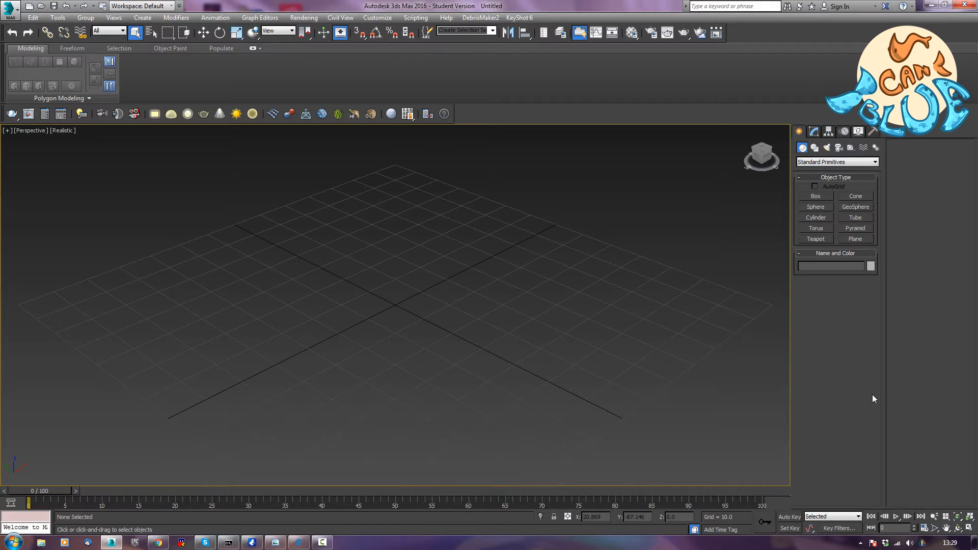
alt+middle_drag(457, 336, 534, 362)
scroll(456, 345, down, 3)
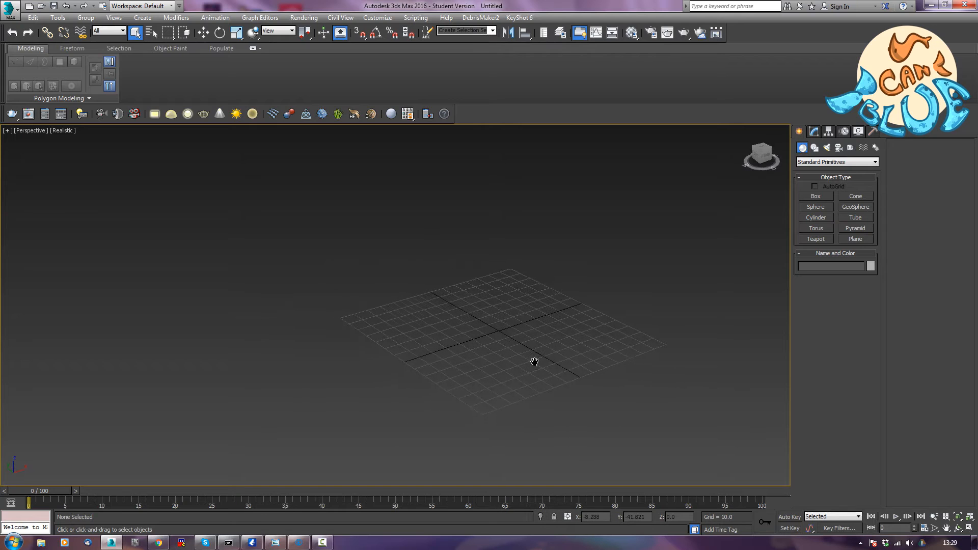
middle_drag(655, 350, 622, 336)
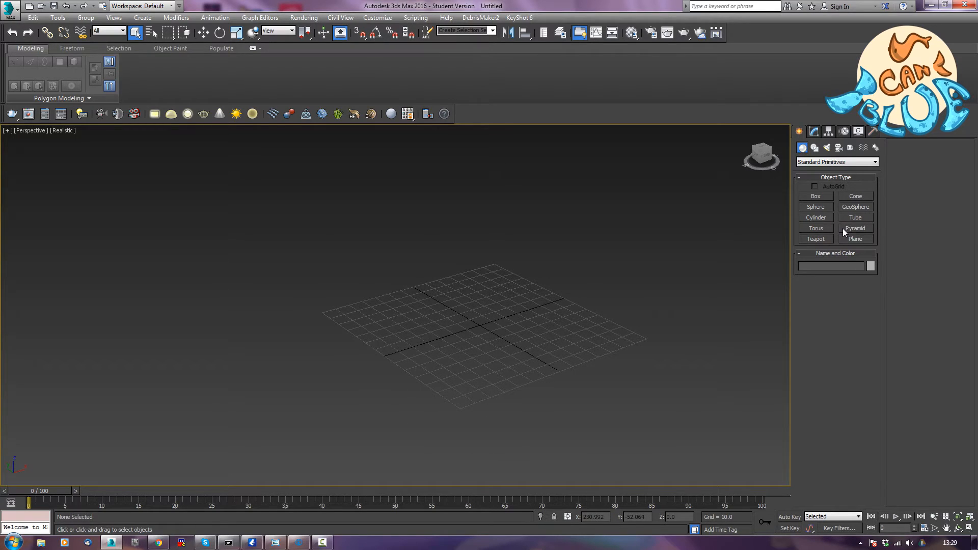
middle_drag(662, 301, 647, 309)
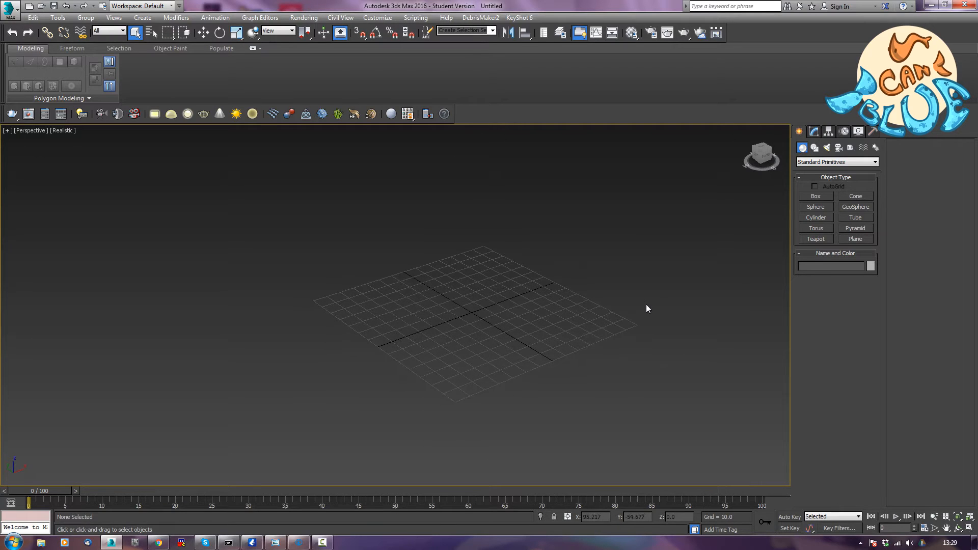
Create a teapot with a radius of about 34 at the grid's edge, using 8 segments and no handle or spout
click(818, 239)
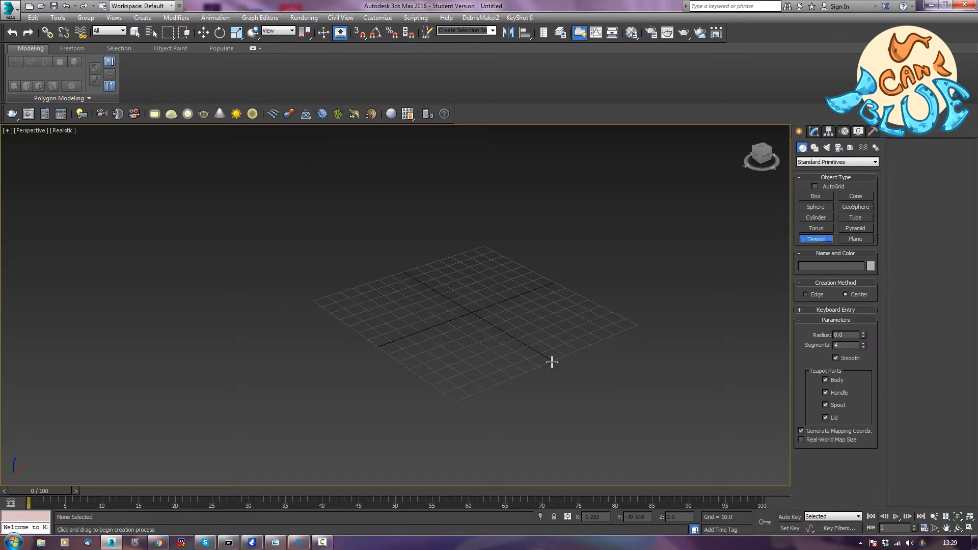
drag(552, 360, 564, 403)
text(8)
key(Return)
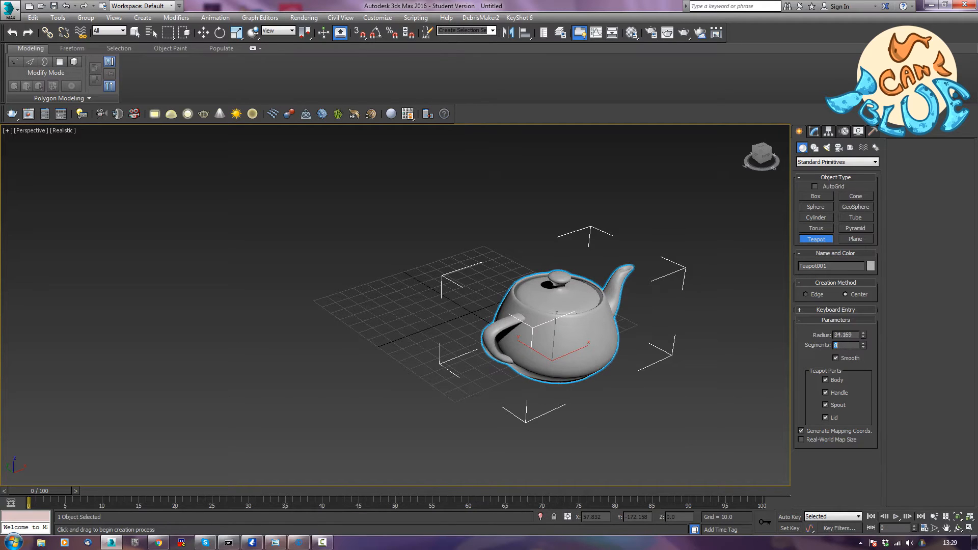
click(825, 392)
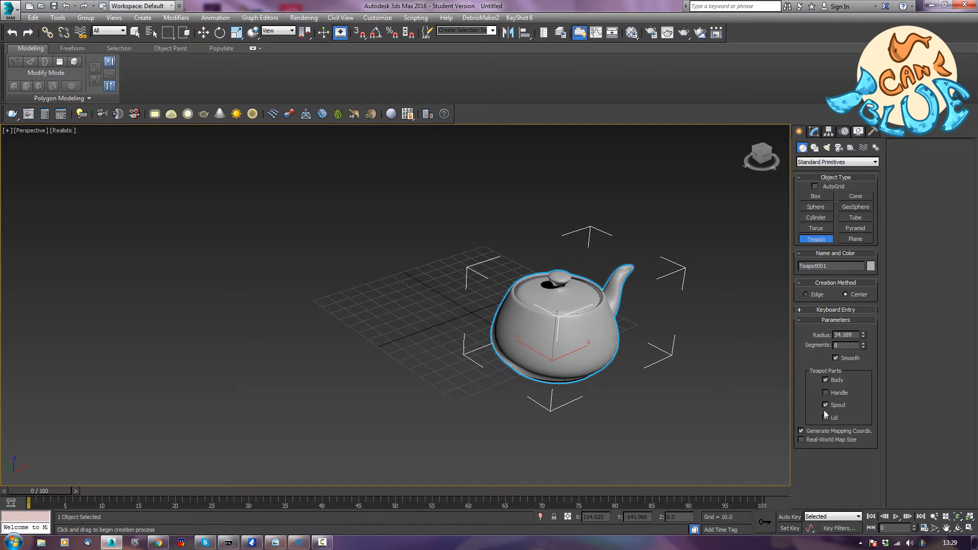
click(825, 405)
Clone the teapot as an independent copy along the Y axis to about Y 545
mouse_move(646, 381)
alt+middle_down()
mouse_move(491, 360)
mouse_move(653, 389)
alt+middle_up()
scroll(614, 397, down, 5)
middle_drag(514, 372, 649, 354)
key(w)
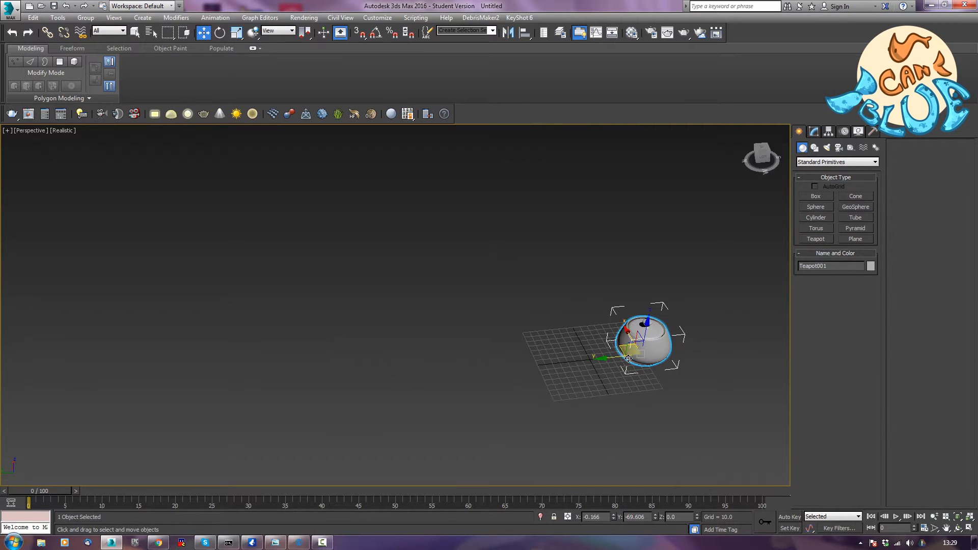
mouse_move(607, 359)
shift+mouse_down()
mouse_move(468, 352)
mouse_move(120, 383)
shift+mouse_up()
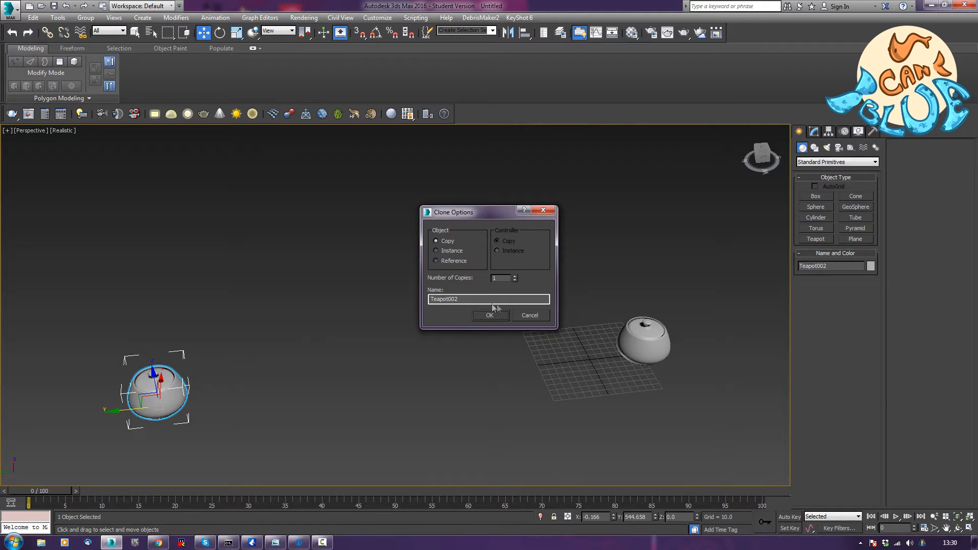
click(500, 316)
Turn on the handle and spout of the copied teapot and deselect it
mouse_move(513, 361)
alt+middle_down()
mouse_move(462, 355)
mouse_move(510, 247)
mouse_move(506, 279)
mouse_move(382, 292)
mouse_move(473, 316)
mouse_move(545, 319)
mouse_move(416, 318)
mouse_move(396, 330)
alt+middle_up()
scroll(510, 247, down, 5)
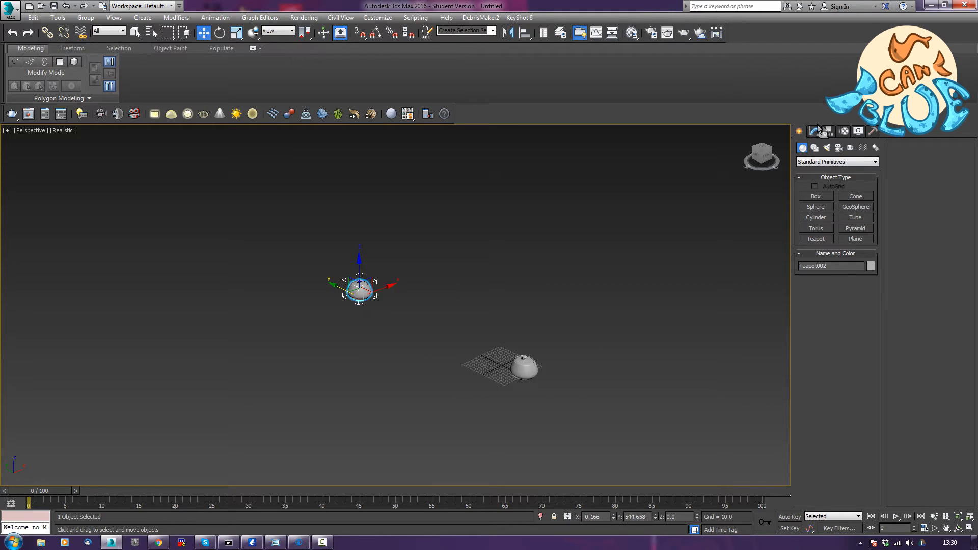
click(814, 131)
click(826, 336)
click(826, 349)
click(500, 330)
alt+middle_drag(512, 326, 542, 330)
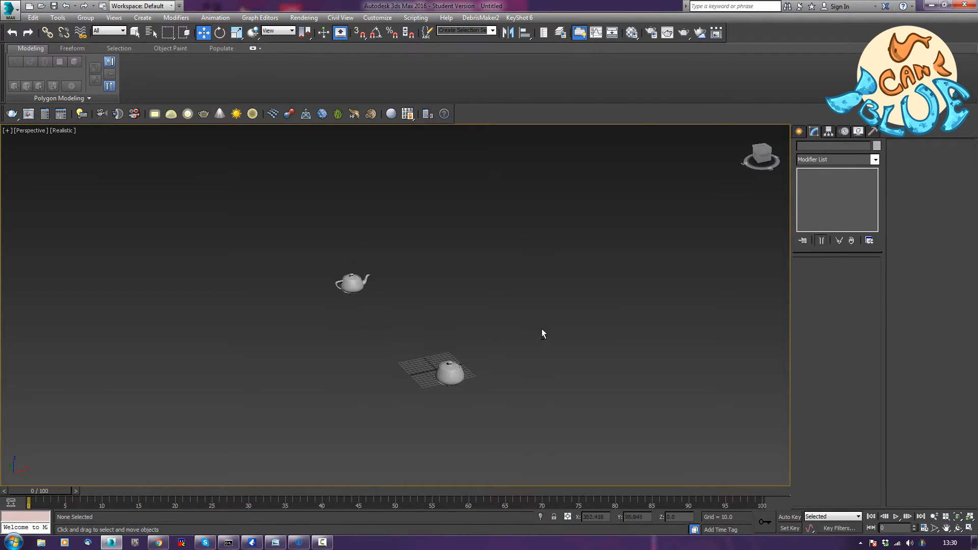
Set the animation length to 400 frames in the time configuration
click(442, 378)
alt+middle_drag(533, 341, 423, 355)
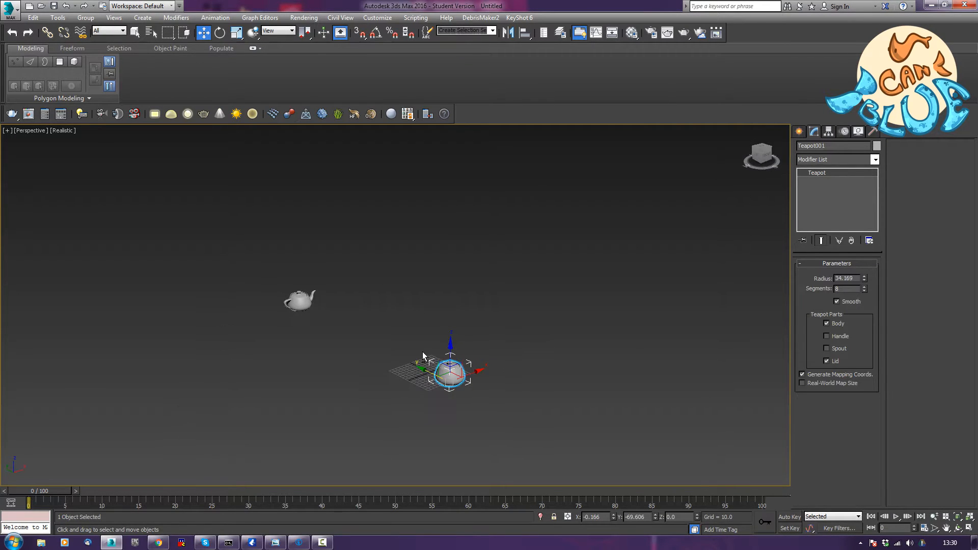
click(299, 302)
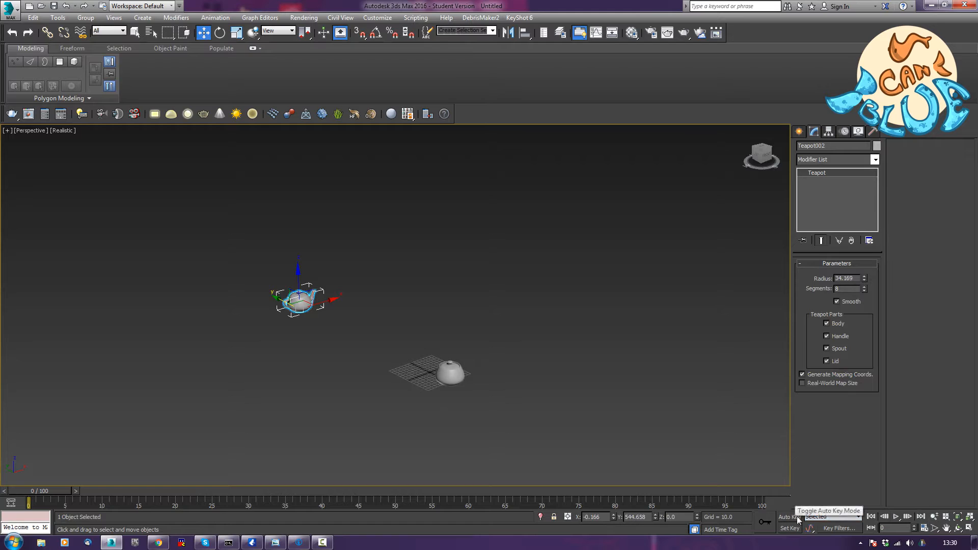
right_click(896, 516)
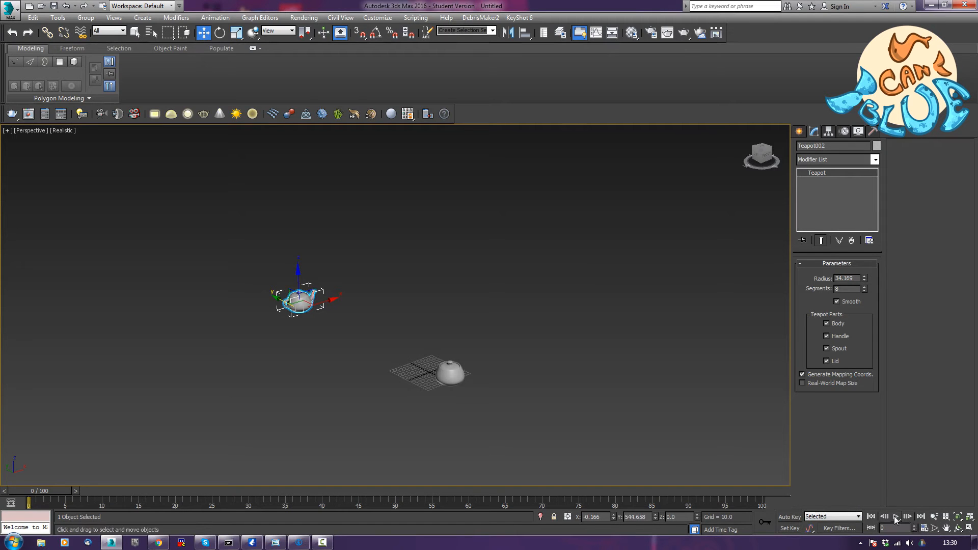
click(554, 289)
text(1)
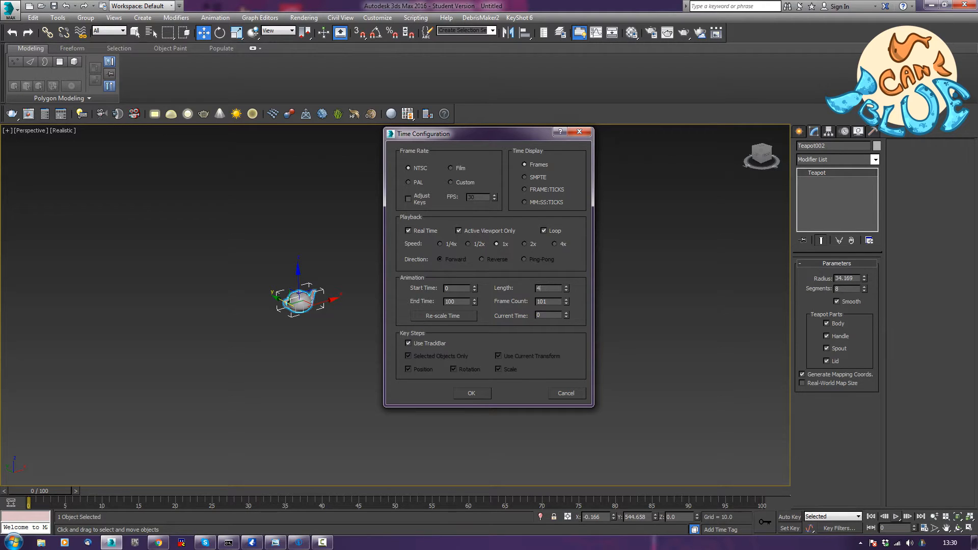
key(Return)
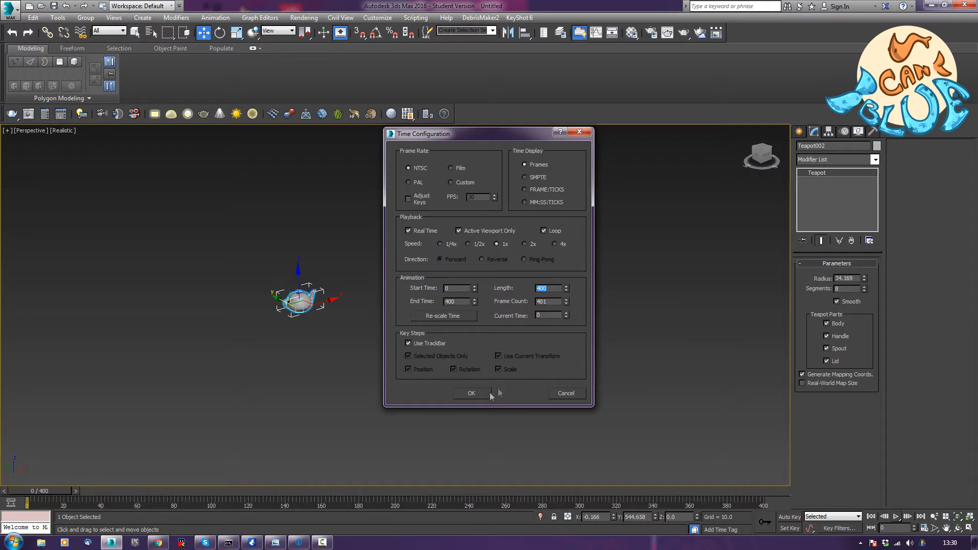
click(471, 393)
Create a free camera in front of the teapot without handle and spout, at about X 18, Y -319
middle_drag(472, 392, 533, 397)
click(799, 132)
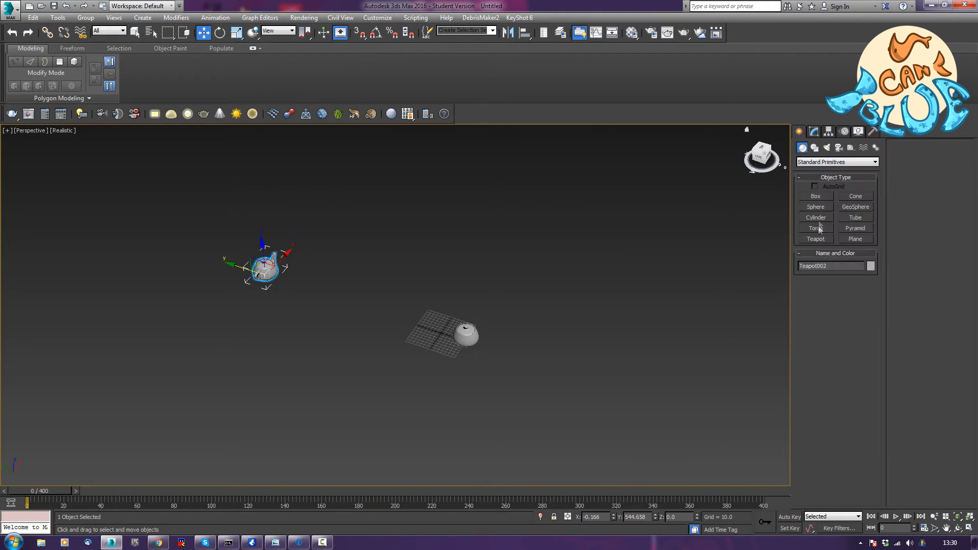
click(839, 147)
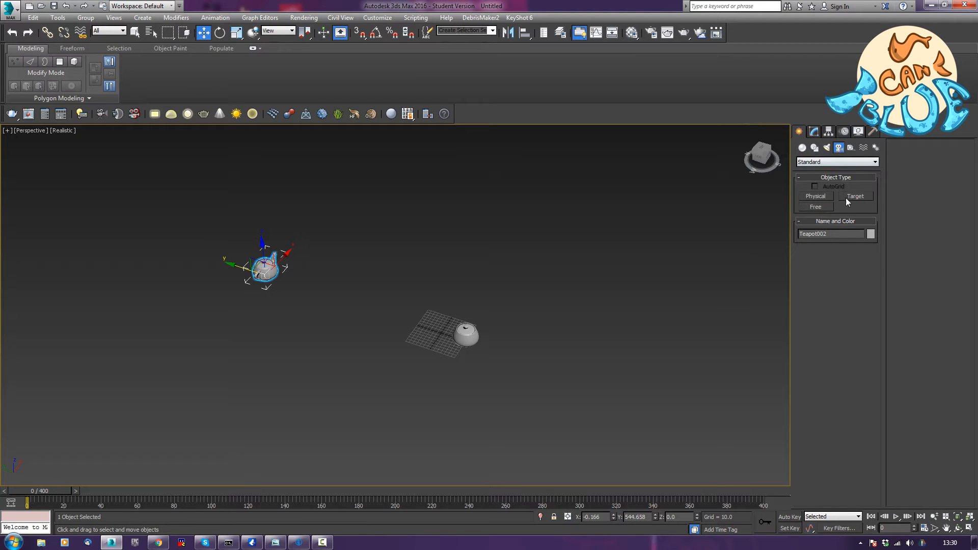
click(815, 206)
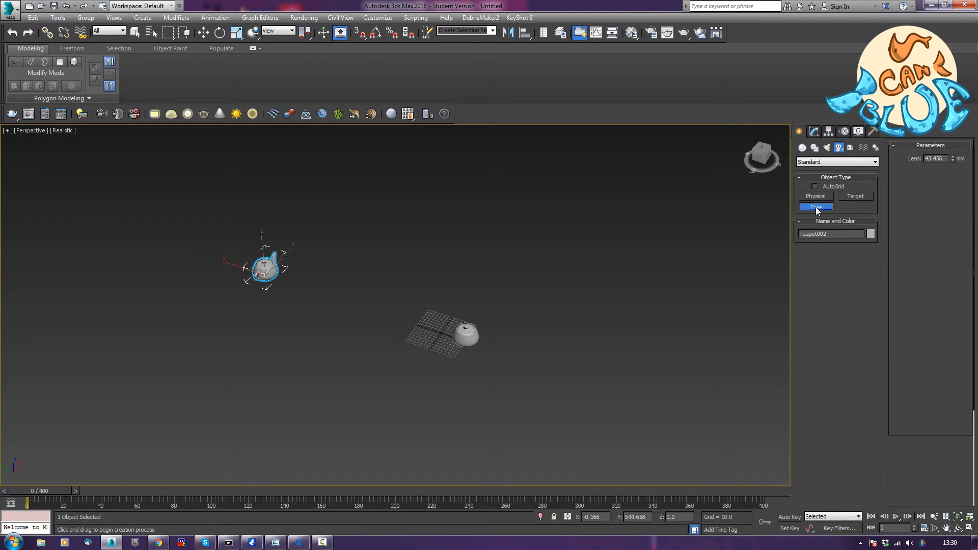
click(558, 365)
right_click(579, 366)
Turn on angle snap, rotate the camera 90 degrees about X to face the teapots, and look through it
key(e)
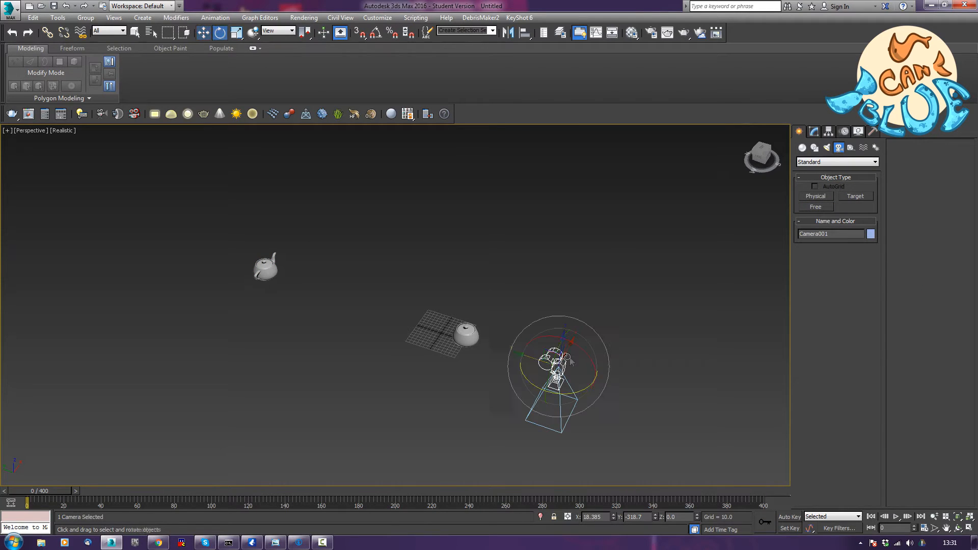
drag(566, 341, 631, 389)
key(ctrl+z)
key(a)
drag(589, 352, 631, 393)
key(c)
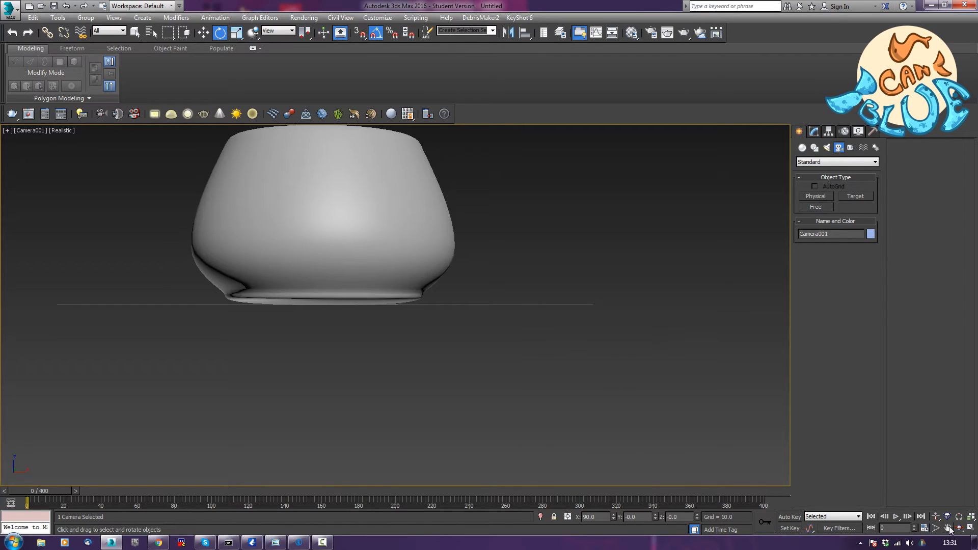
Pan and dolly the camera back to about Y -653 so the whole front teapot is framed
drag(370, 288, 376, 277)
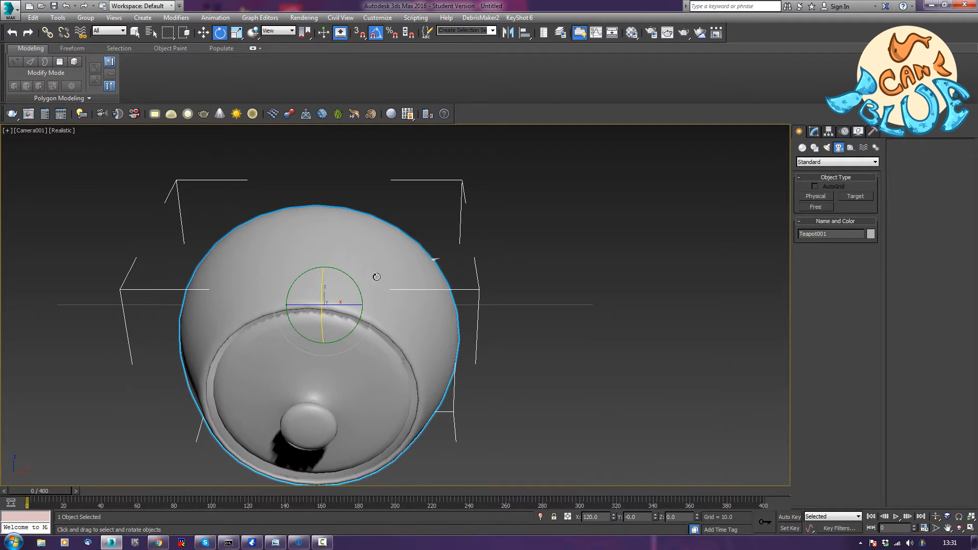
right_click(377, 277)
click(947, 528)
drag(526, 276, 655, 426)
click(936, 517)
drag(408, 323, 396, 425)
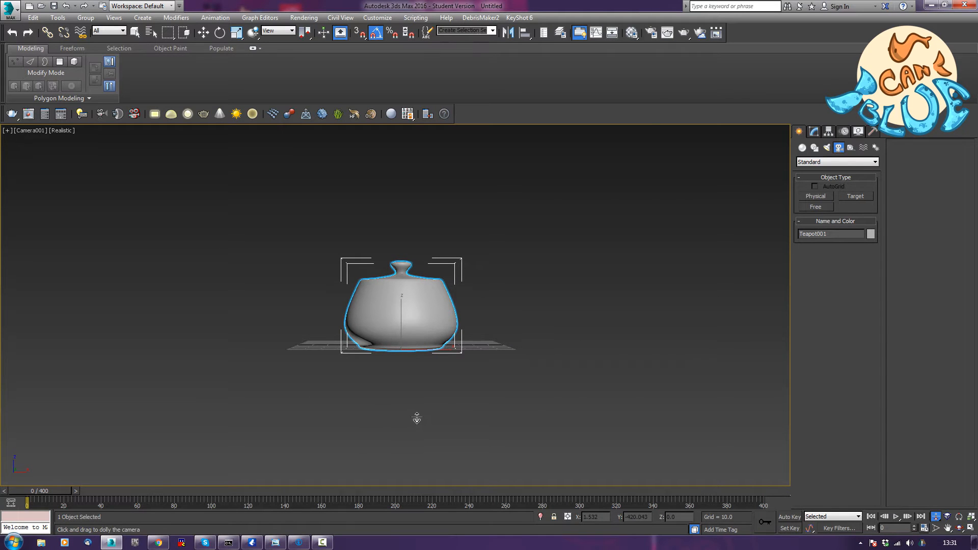
Switch to the Top view and select the camera with the Move tool
key(t)
middle_drag(421, 419, 427, 306)
scroll(416, 386, down, 8)
scroll(408, 405, down, 3)
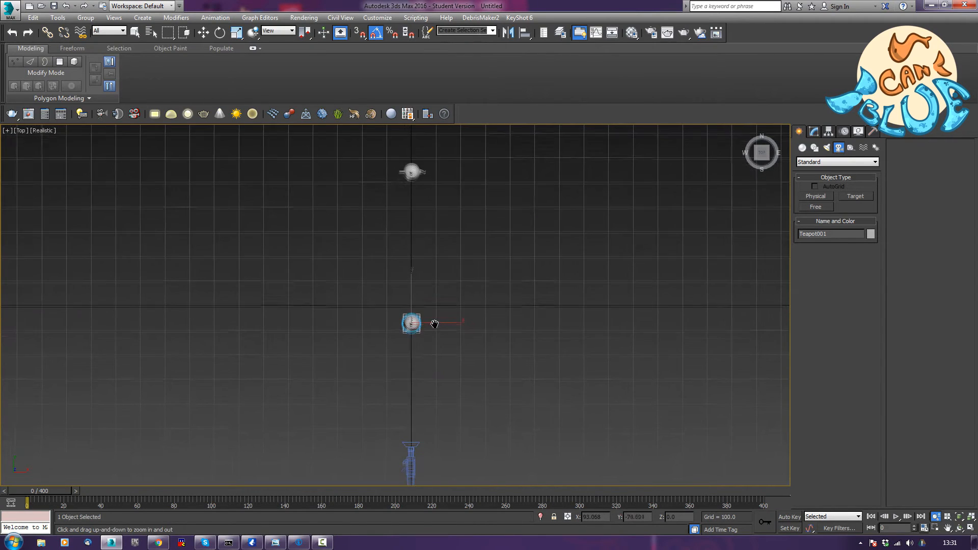
middle_drag(427, 425, 431, 401)
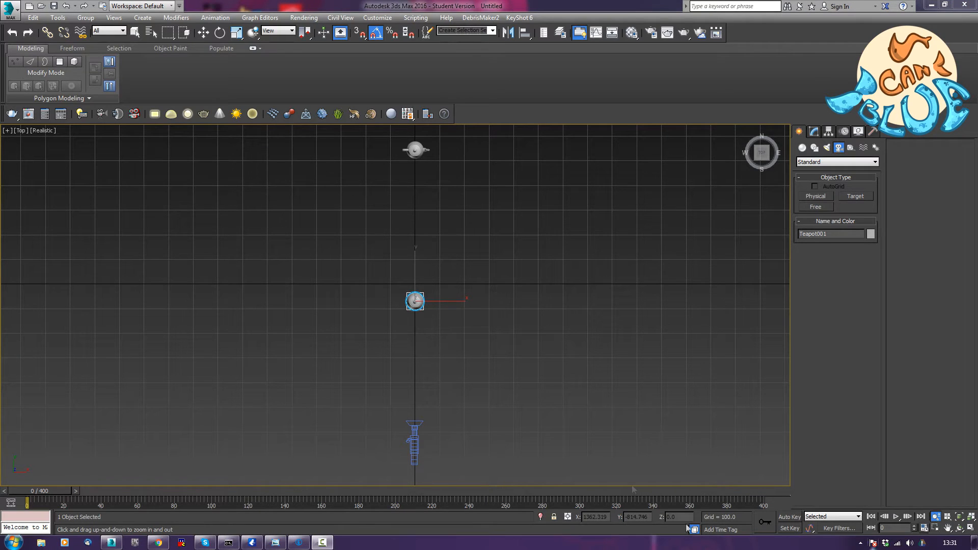
key(e)
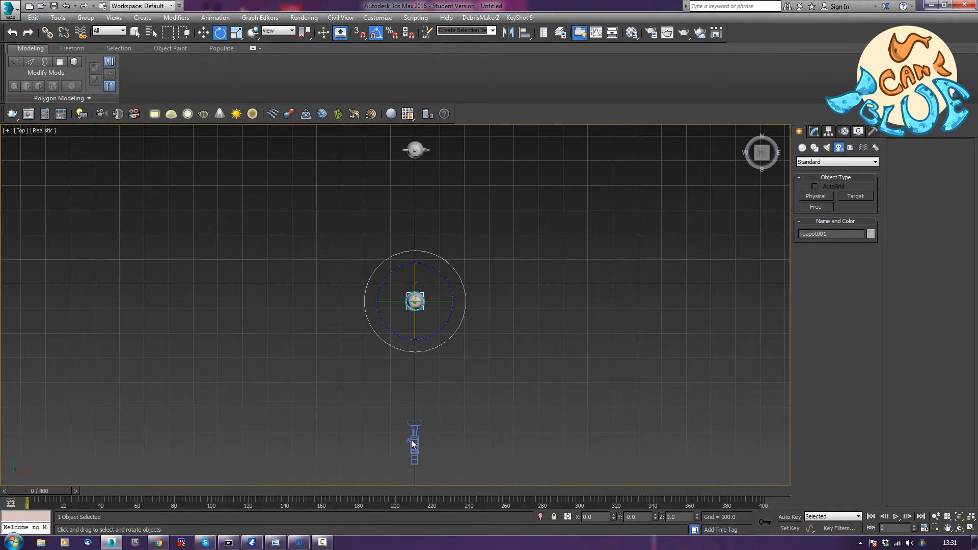
click(416, 446)
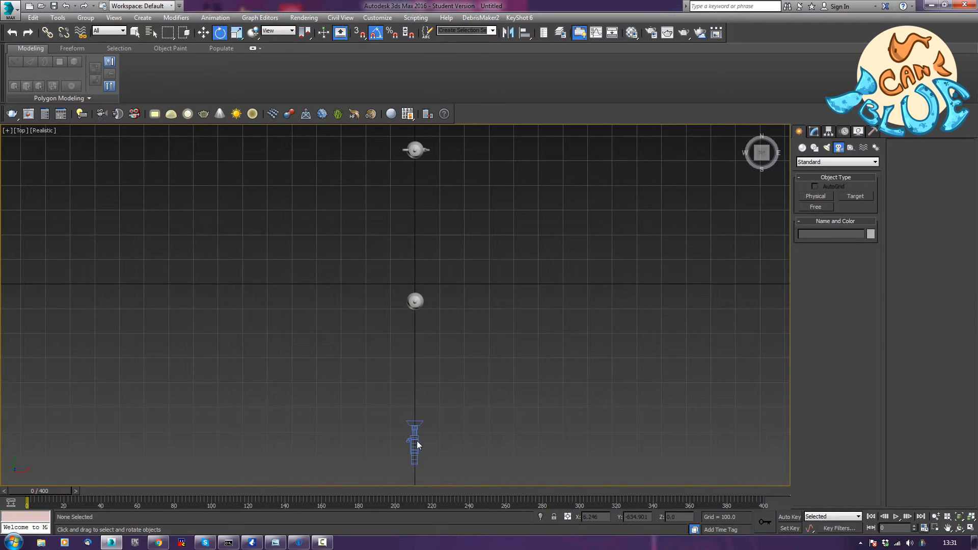
click(204, 33)
mouse_move(468, 397)
middle_down()
mouse_move(472, 365)
mouse_move(472, 392)
middle_up()
drag(469, 405, 393, 469)
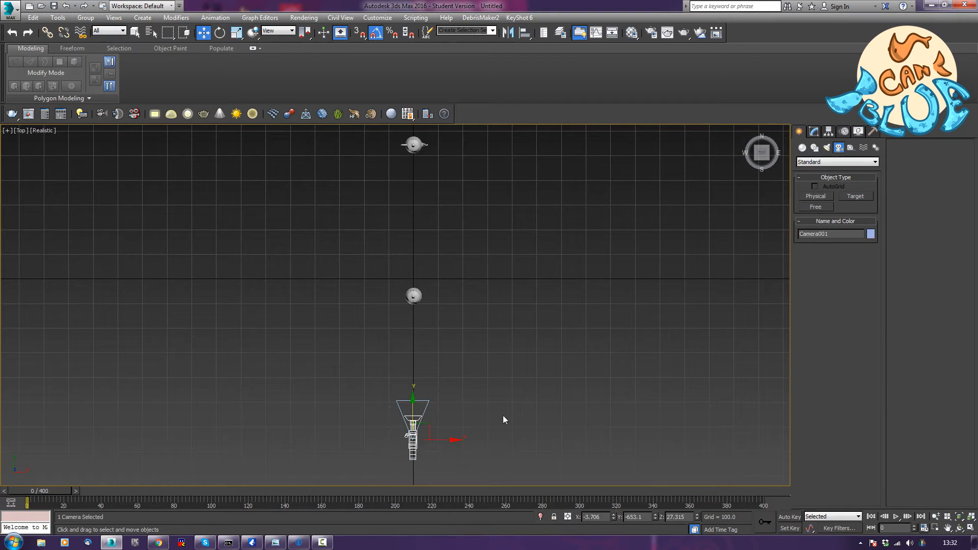
Turn on Auto Key and create position, rotation and scale keys for the camera at frames 0 and 59
click(791, 517)
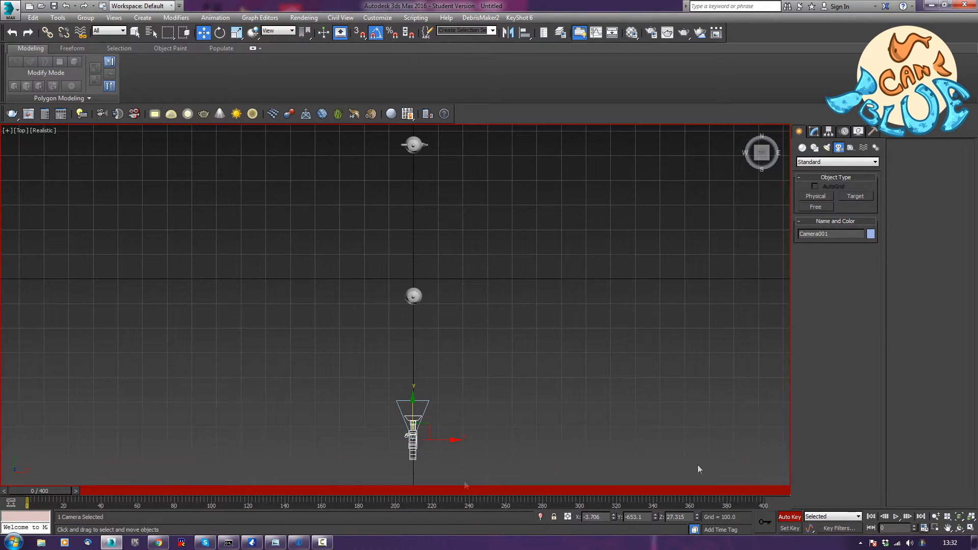
right_click(31, 492)
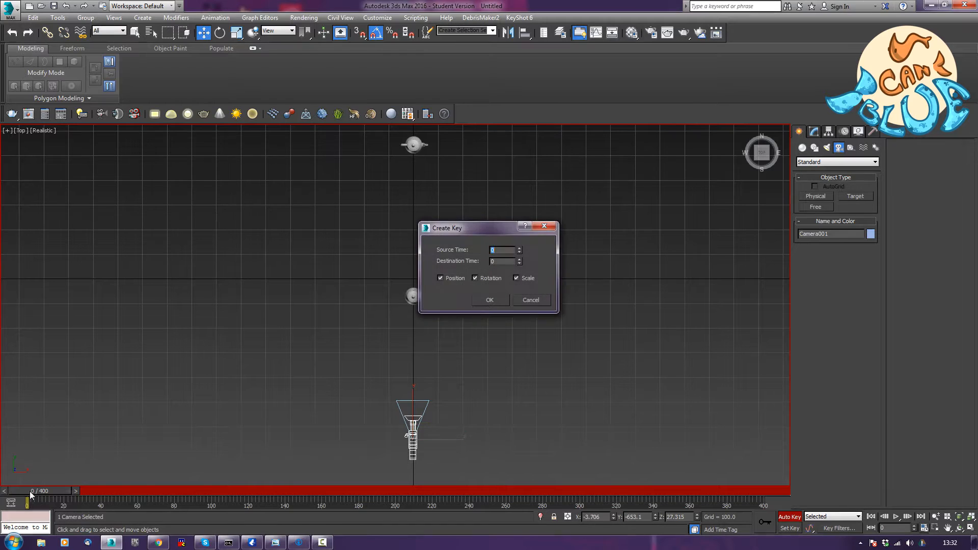
click(493, 299)
drag(53, 488, 156, 503)
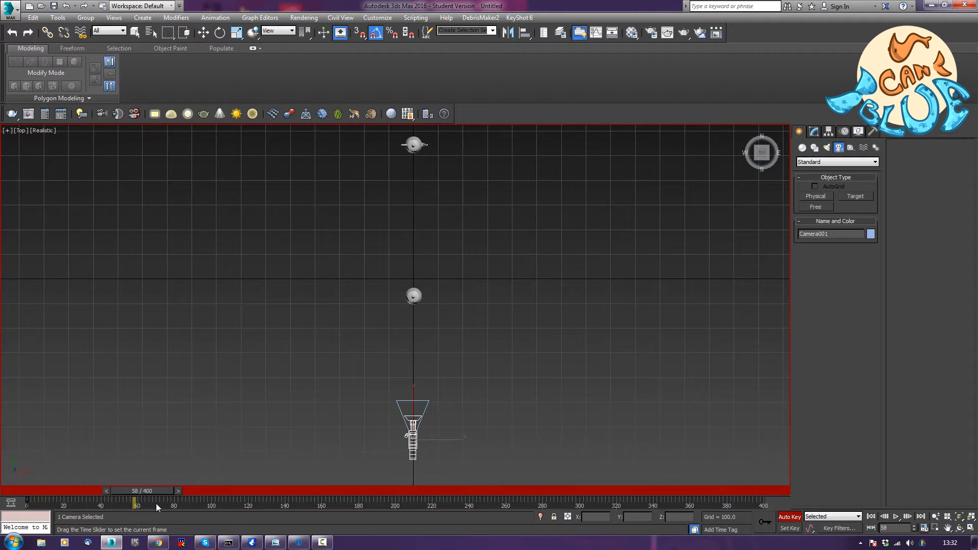
key(w)
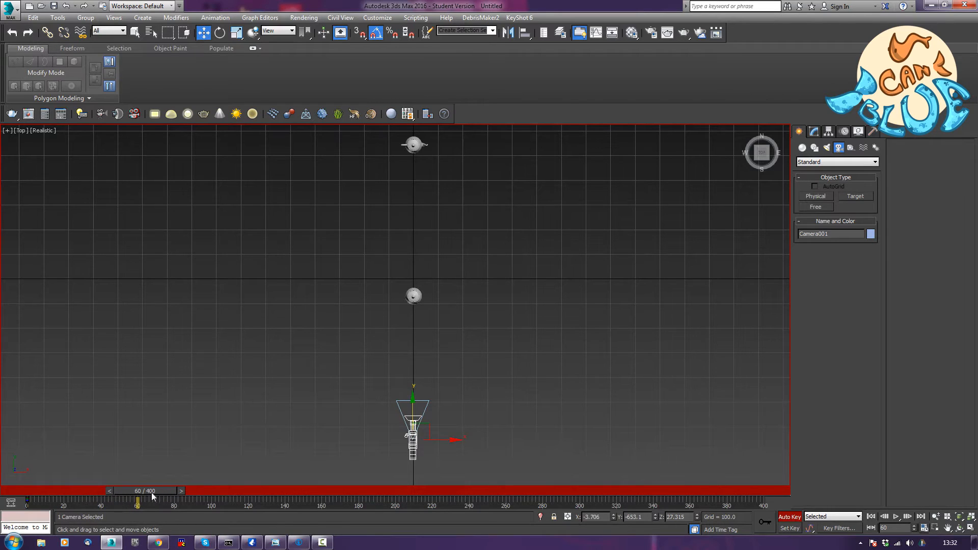
shift+drag(152, 491, 150, 492)
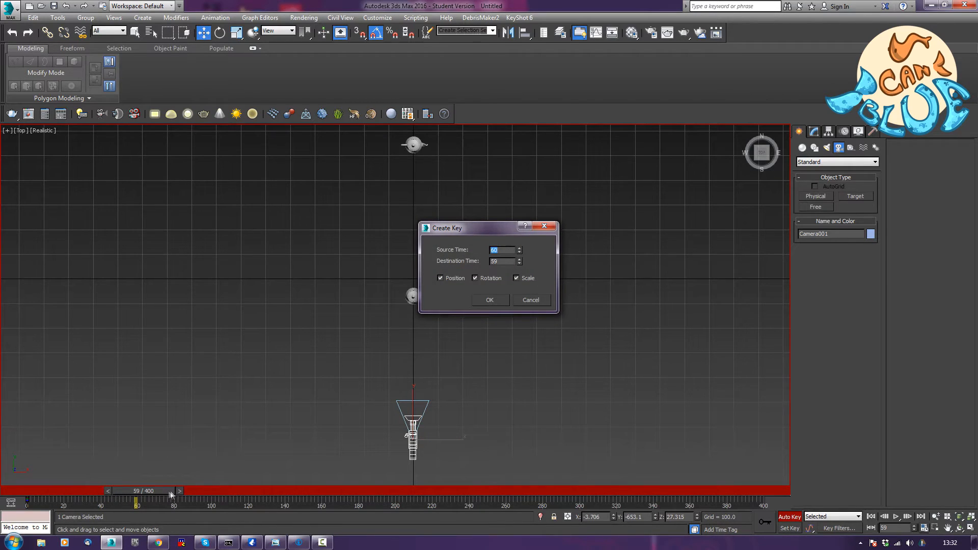
click(489, 301)
At frame 220, move the camera along Y past the first teapot to about Y 154, and turn off Auto Key
drag(141, 492, 434, 502)
key(w)
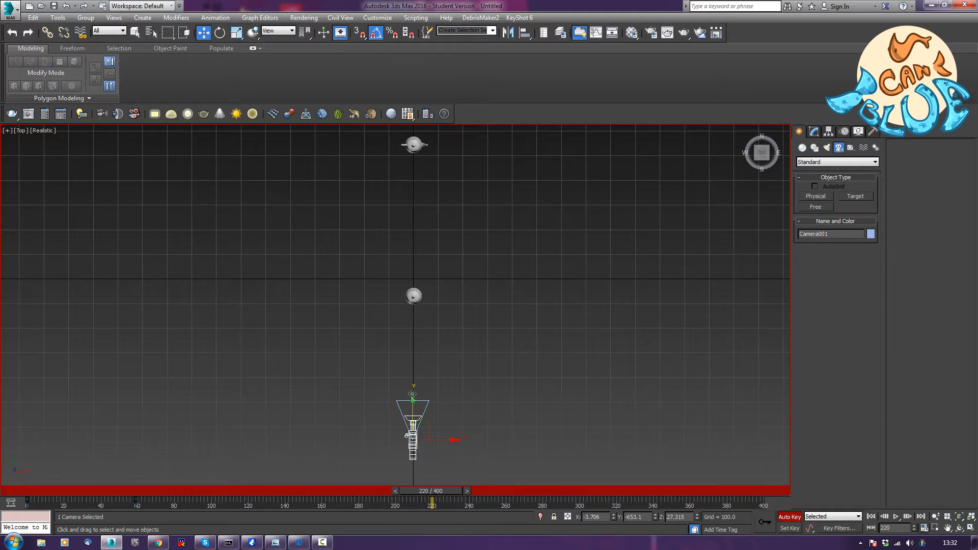
drag(412, 399, 396, 201)
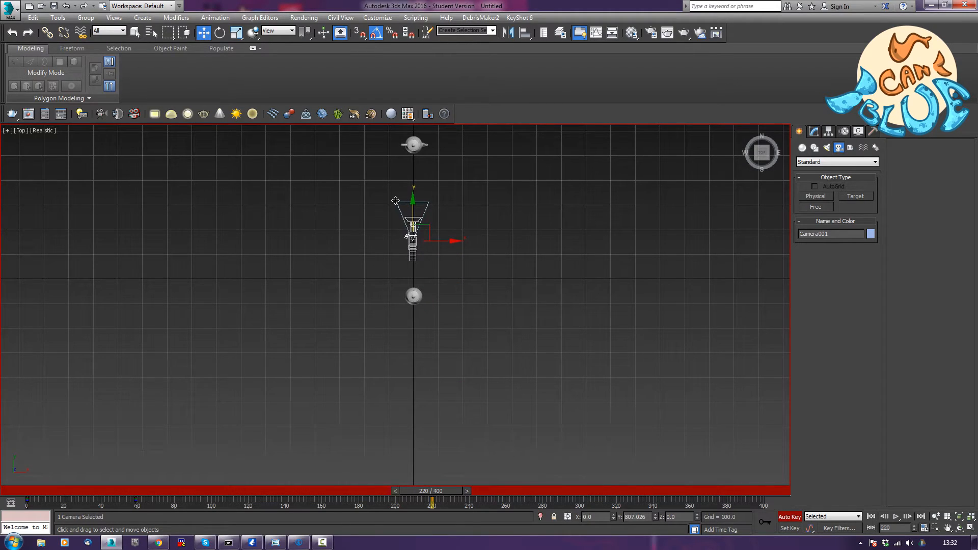
click(789, 517)
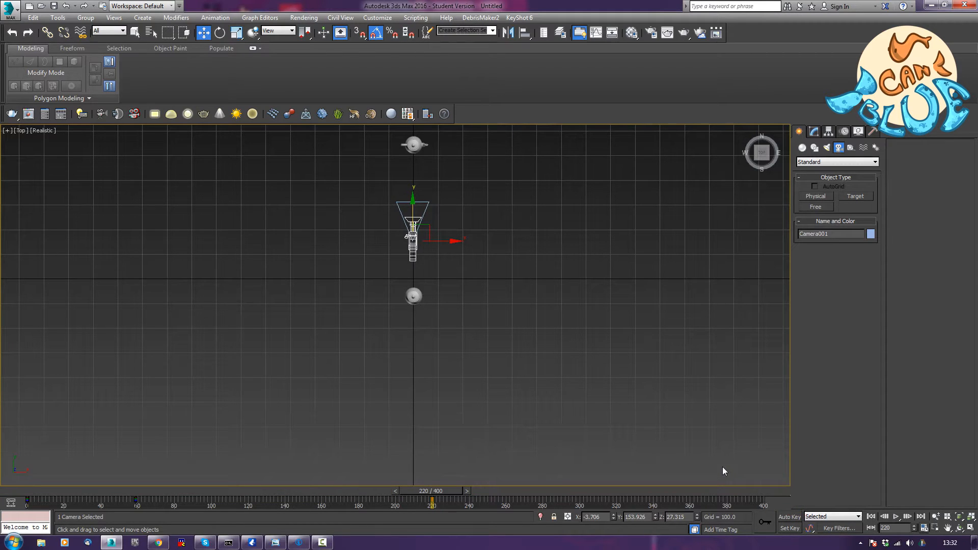
Play the camera move from frame 0 through the camera view and stop the playback
key(c)
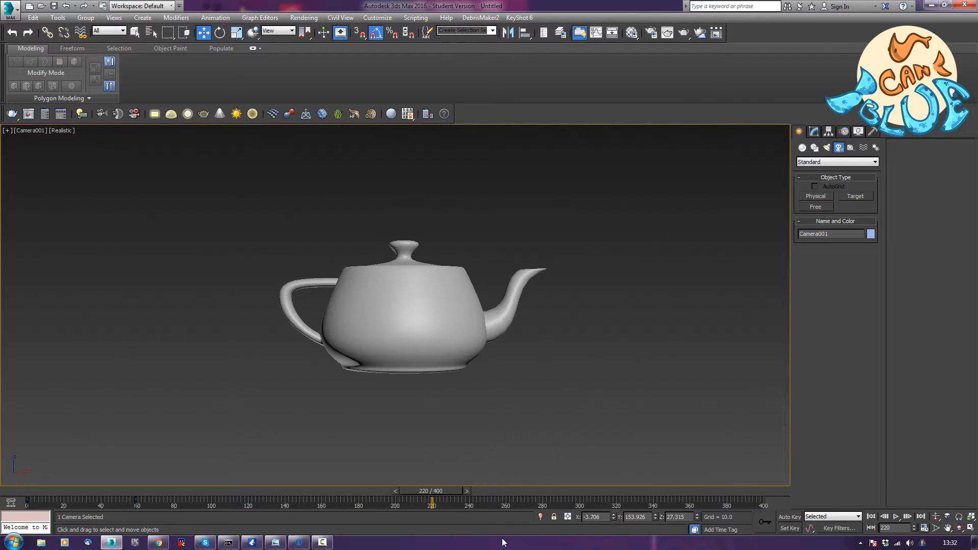
key(slash)
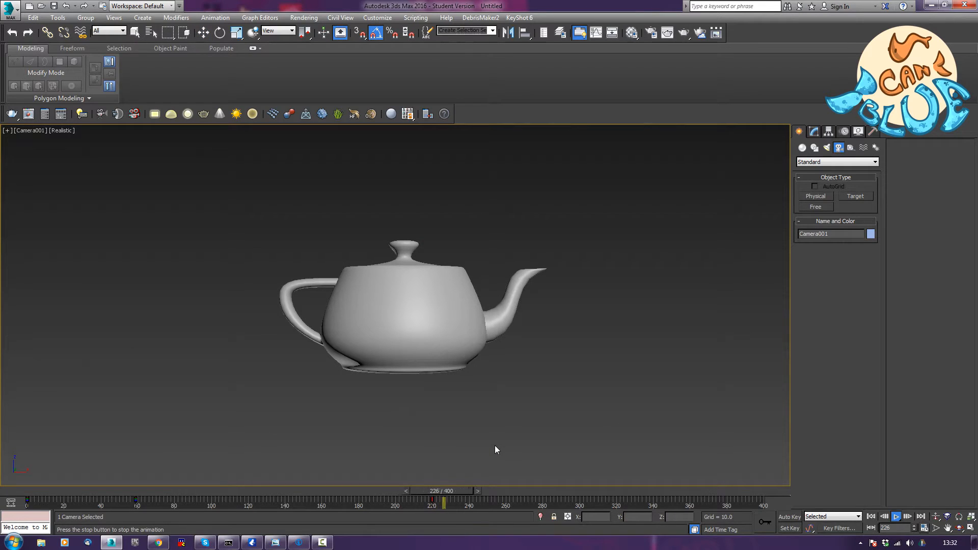
key(slash)
click(29, 493)
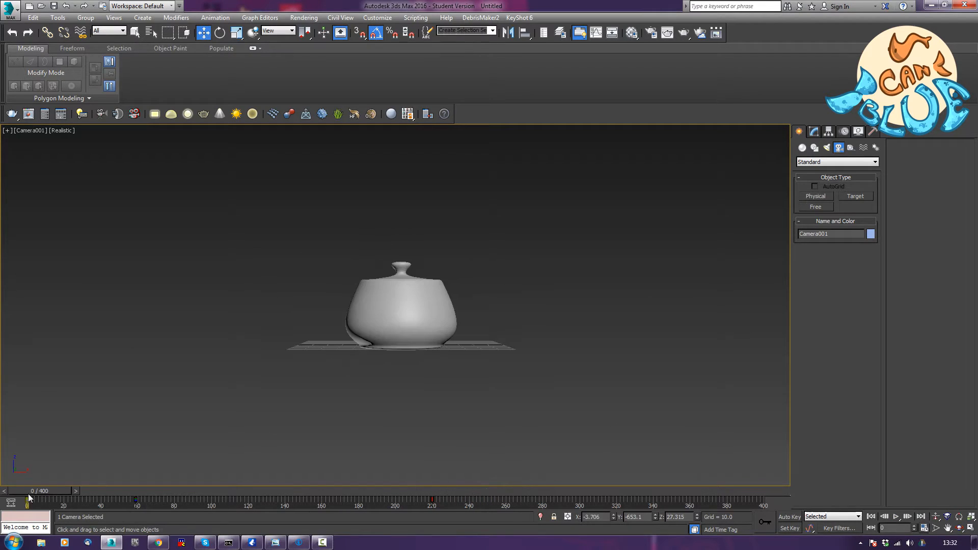
key(slash)
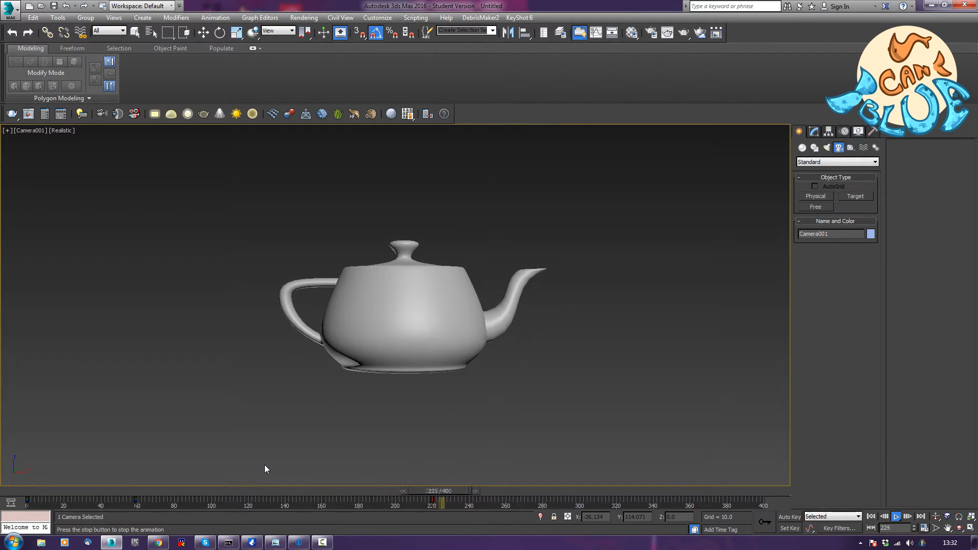
key(w)
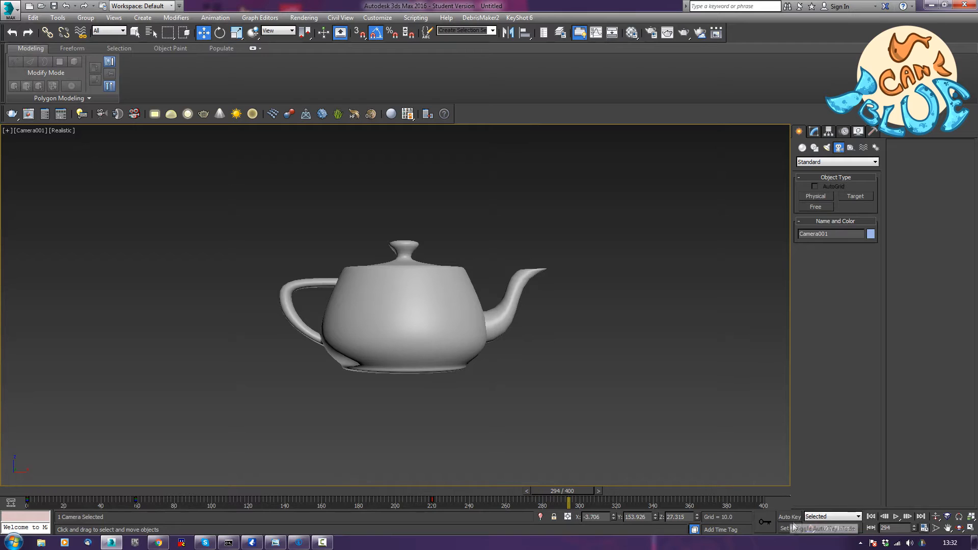
Shorten the animation length to 300 frames
right_click(897, 517)
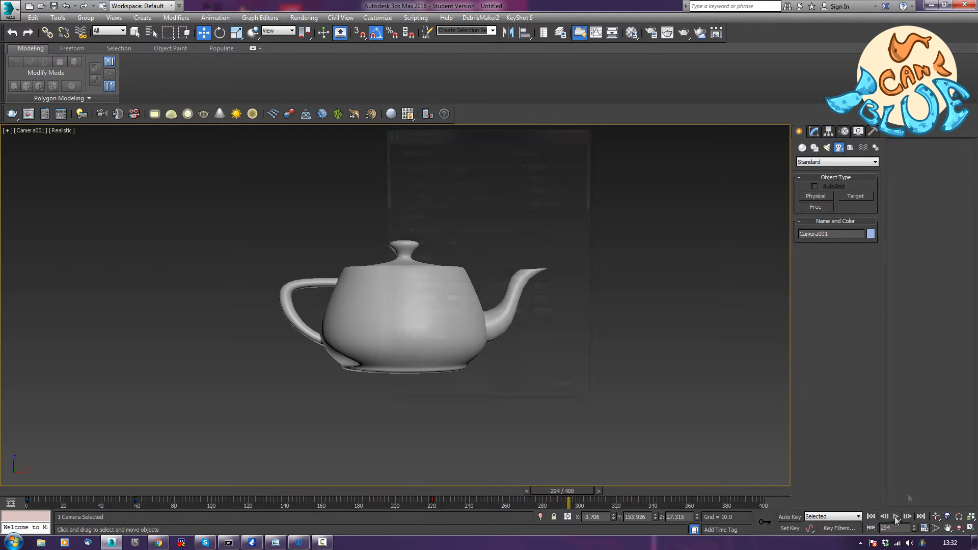
double_click(552, 287)
text(300)
key(Tab)
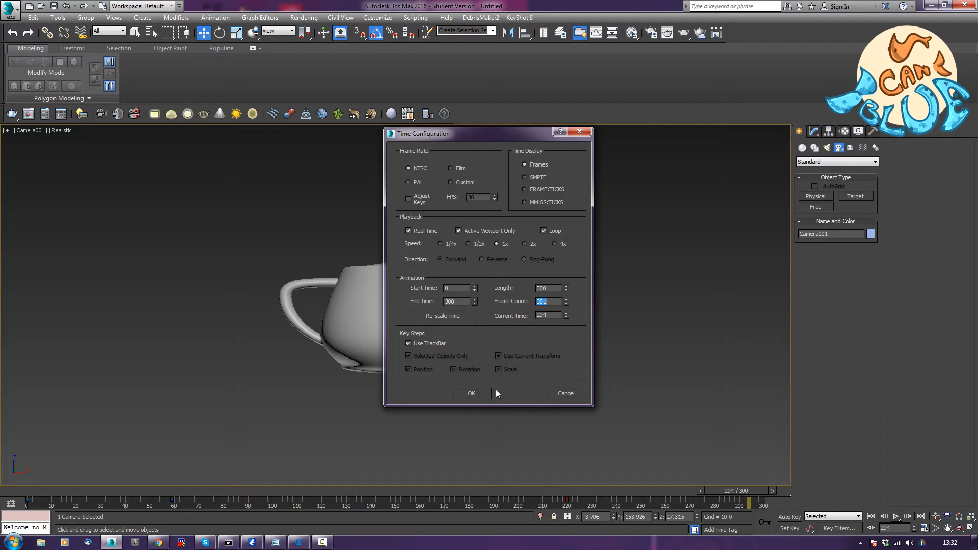
click(483, 393)
Go back to frame 16 and show both teapots in the Perspective view
drag(714, 488, 69, 462)
key(w)
key(p)
alt+middle_drag(226, 442, 512, 436)
scroll(228, 424, down, 4)
scroll(288, 401, down, 5)
Rename the teapot without handle and spout to Particles_Emit_Object
click(363, 410)
alt+middle_drag(367, 411, 563, 443)
drag(578, 323, 514, 383)
click(814, 132)
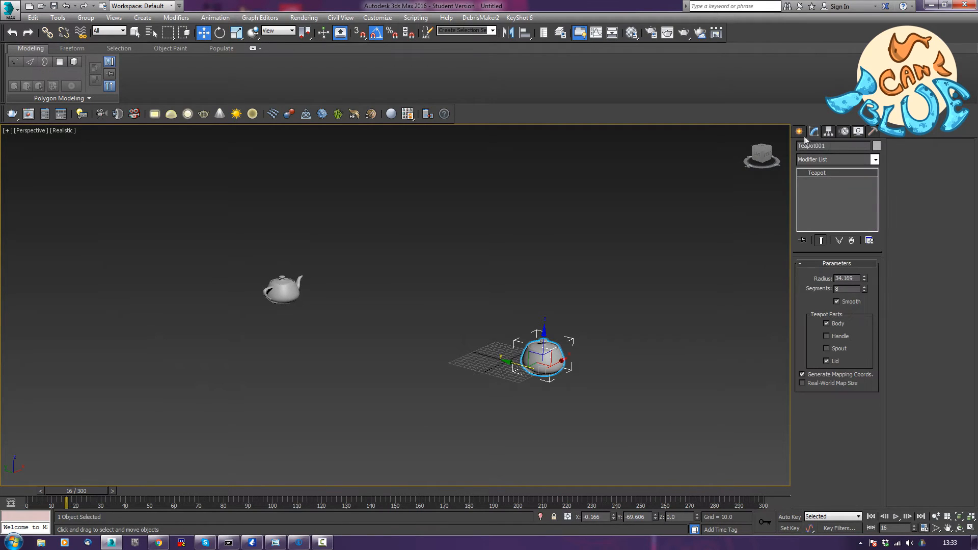
click(832, 146)
text(Particles_Emit_Object)
Rename the teapot with handle and spout to Particles_Collect_Object and deselect it
click(300, 289)
double_click(849, 146)
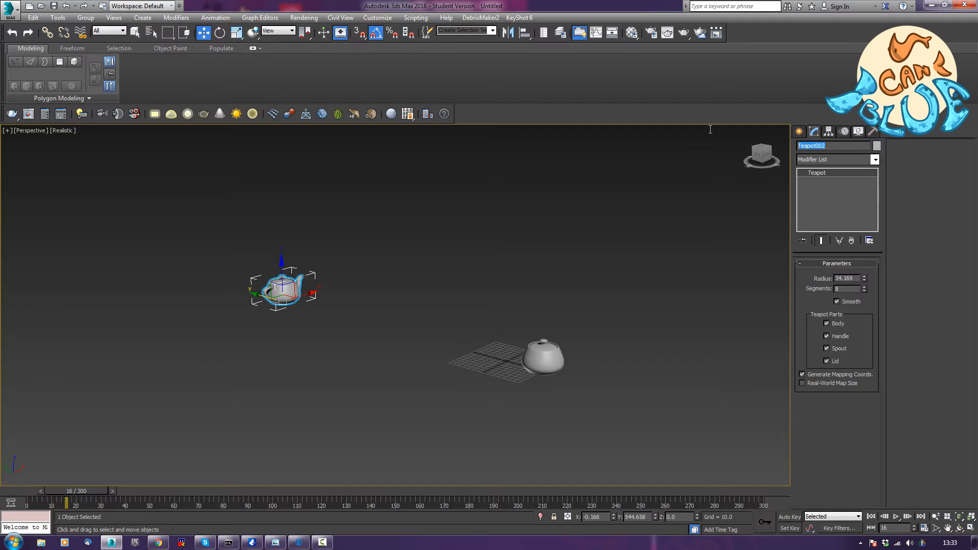
text(Particles_Collect_Object)
middle_drag(412, 319, 441, 286)
click(442, 284)
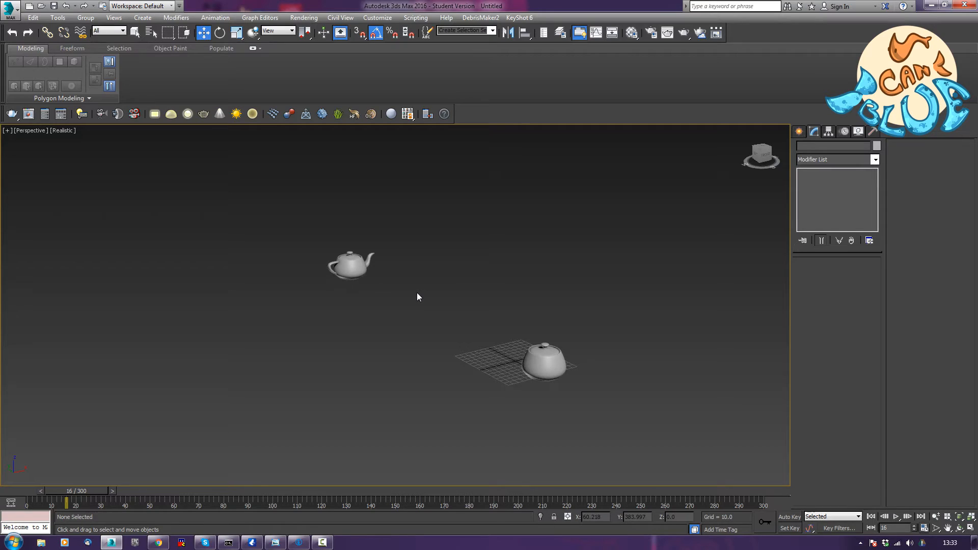
middle_drag(541, 273, 571, 257)
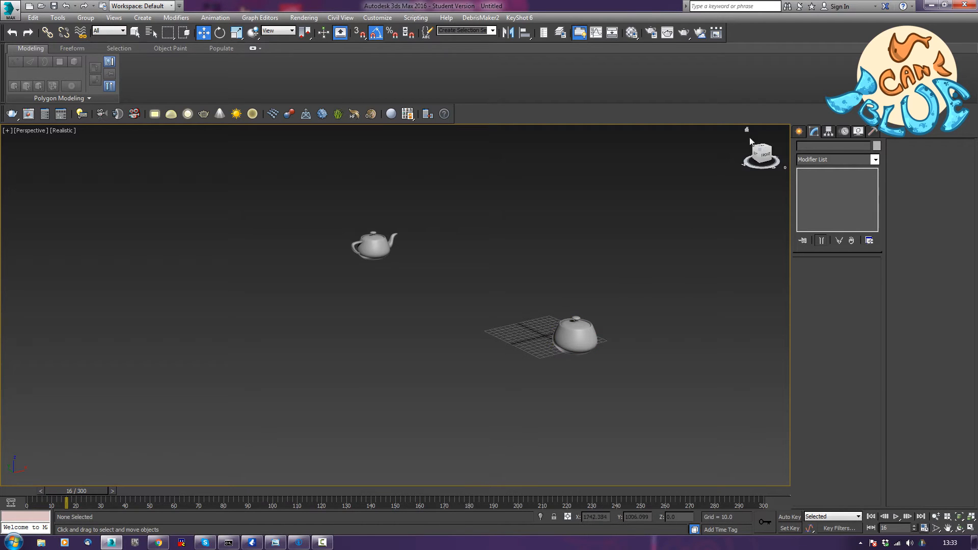
click(798, 131)
middle_drag(703, 304, 710, 289)
click(802, 148)
middle_drag(527, 343, 429, 375)
scroll(443, 359, up, 3)
middle_drag(458, 343, 412, 413)
scroll(423, 372, up, 3)
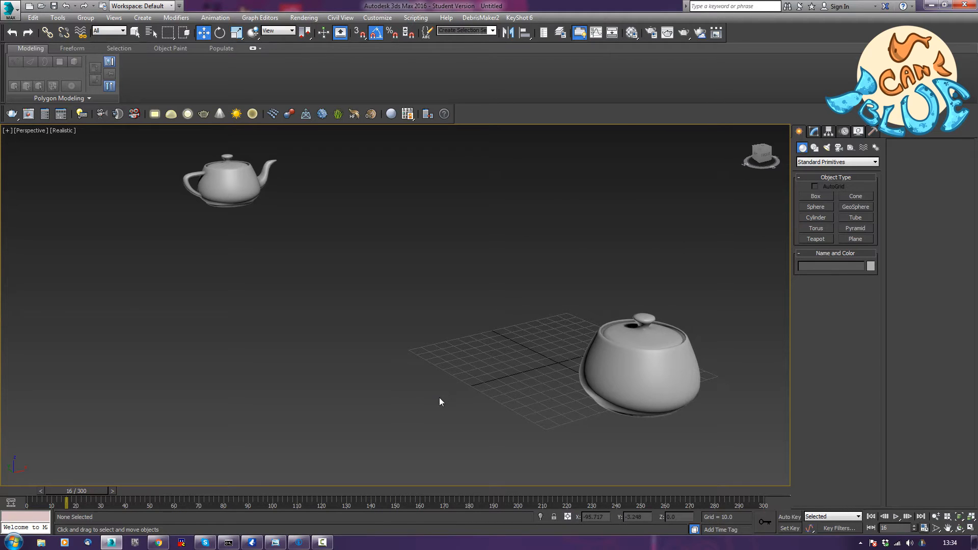
middle_drag(438, 398, 439, 389)
middle_drag(438, 329, 409, 352)
scroll(431, 338, down, 3)
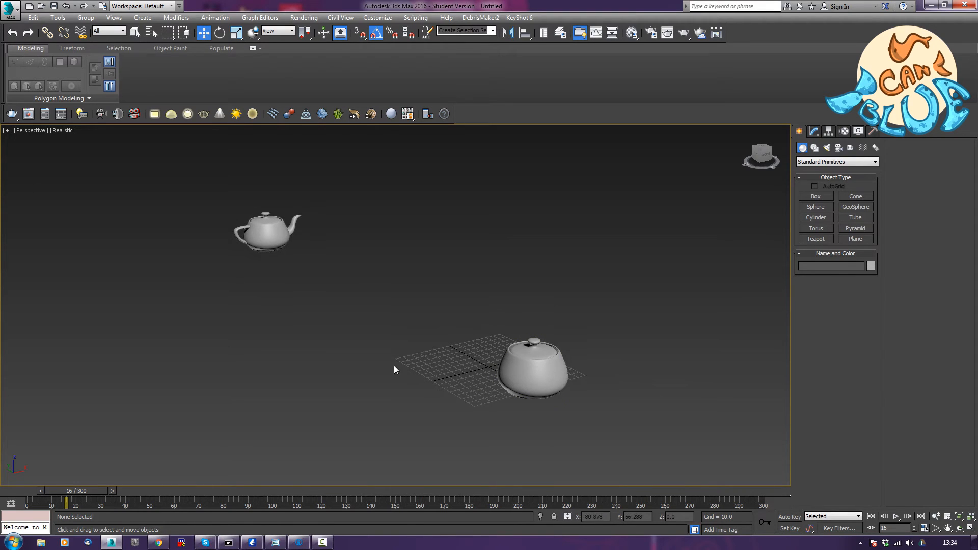
middle_drag(436, 349, 435, 373)
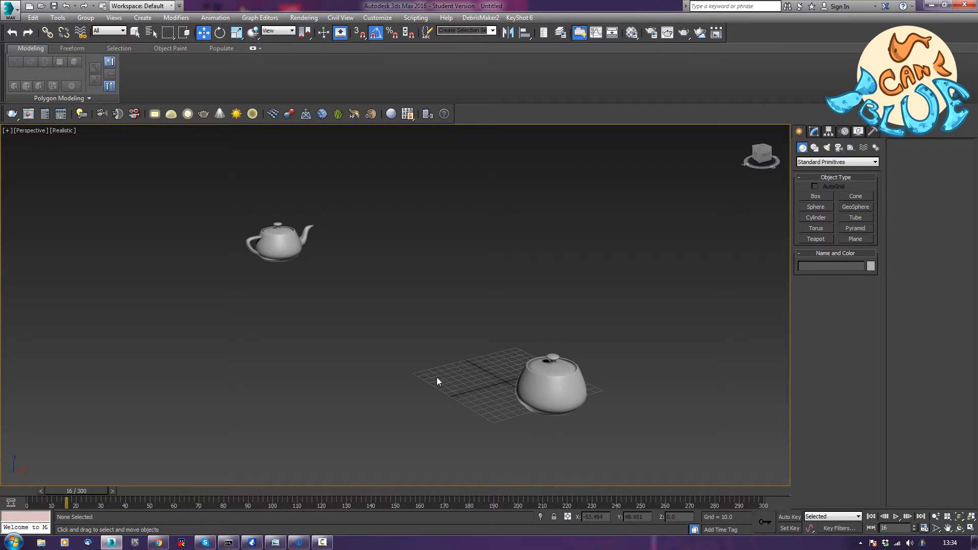
Draw a small box of about 4.9 × 5.8 × 2.5 units on the grid beside the emitter teapot, and undo it
click(815, 196)
drag(509, 397, 501, 402)
click(501, 398)
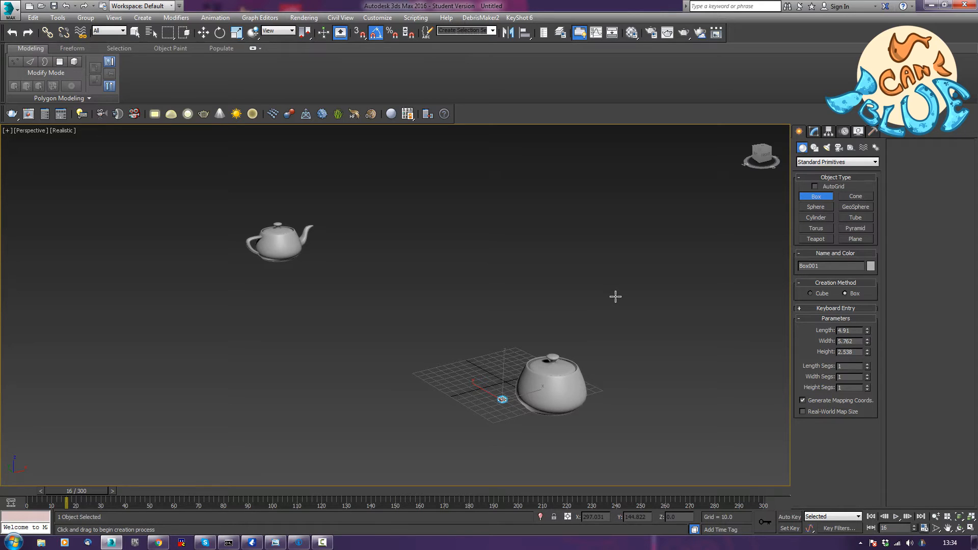
key(ctrl+z)
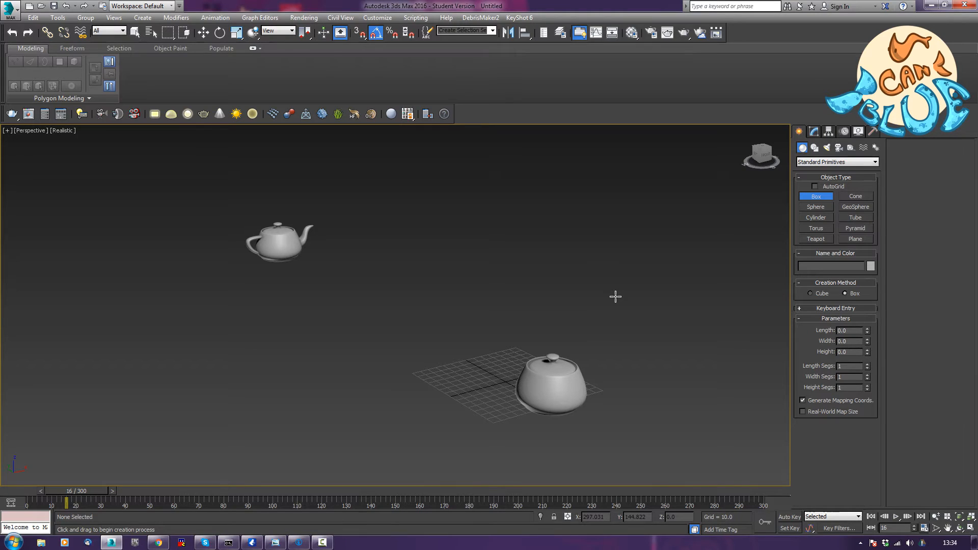
Open Particle View and narrow its window so both teapots stay visible beside it in the Perspective view
alt+middle_drag(635, 340, 615, 338)
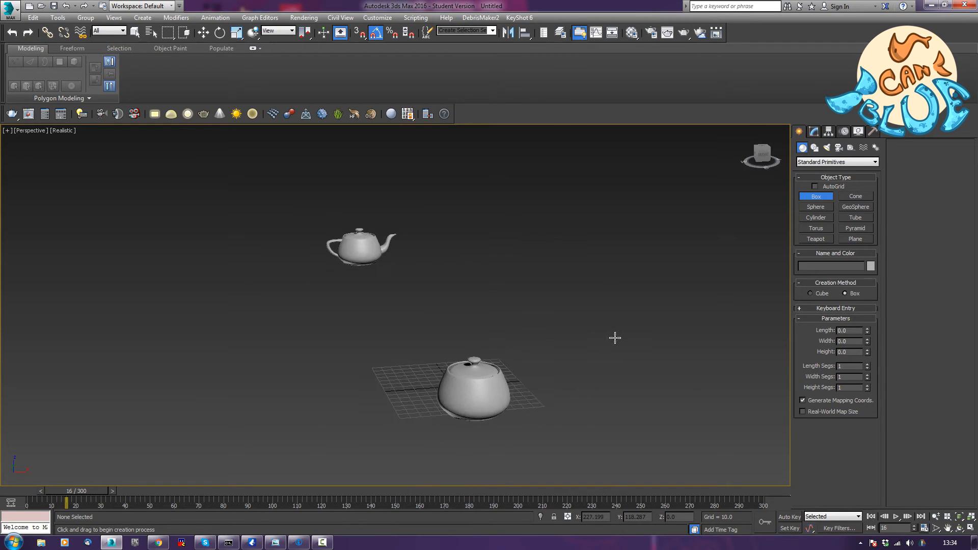
middle_drag(408, 321, 521, 314)
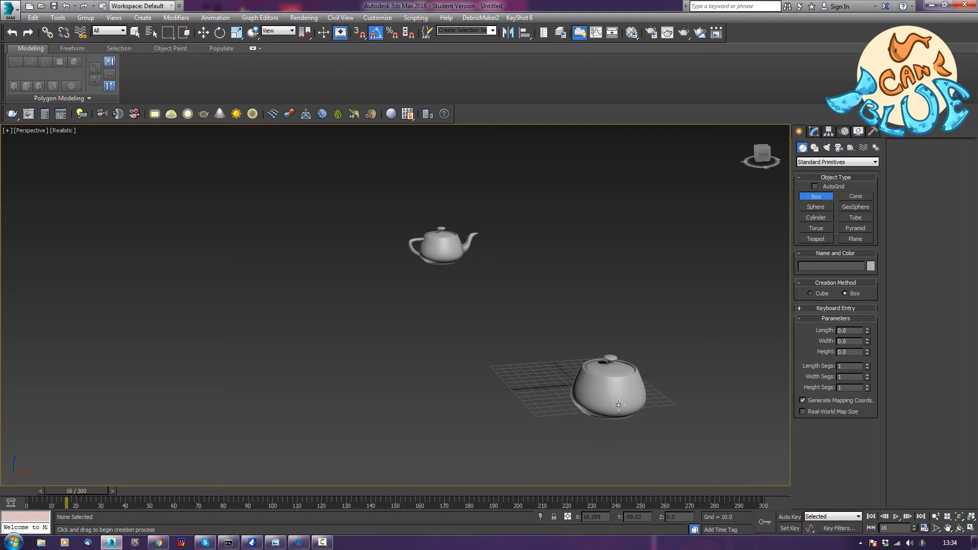
middle_drag(497, 396, 469, 397)
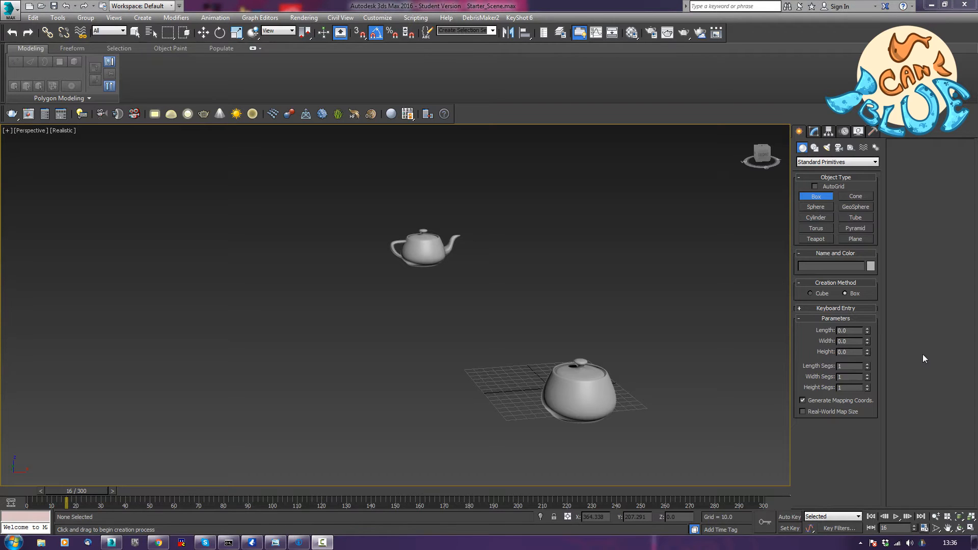
mouse_move(337, 391)
alt+middle_down()
mouse_move(406, 388)
mouse_move(315, 373)
mouse_move(303, 382)
mouse_move(358, 393)
mouse_move(306, 378)
mouse_move(346, 382)
alt+middle_up()
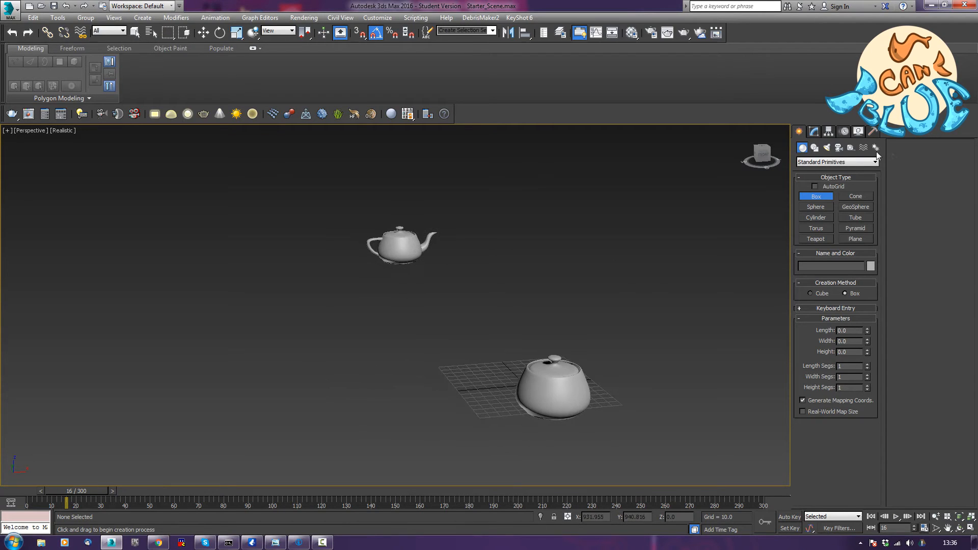
middle_drag(452, 261, 497, 260)
key(6)
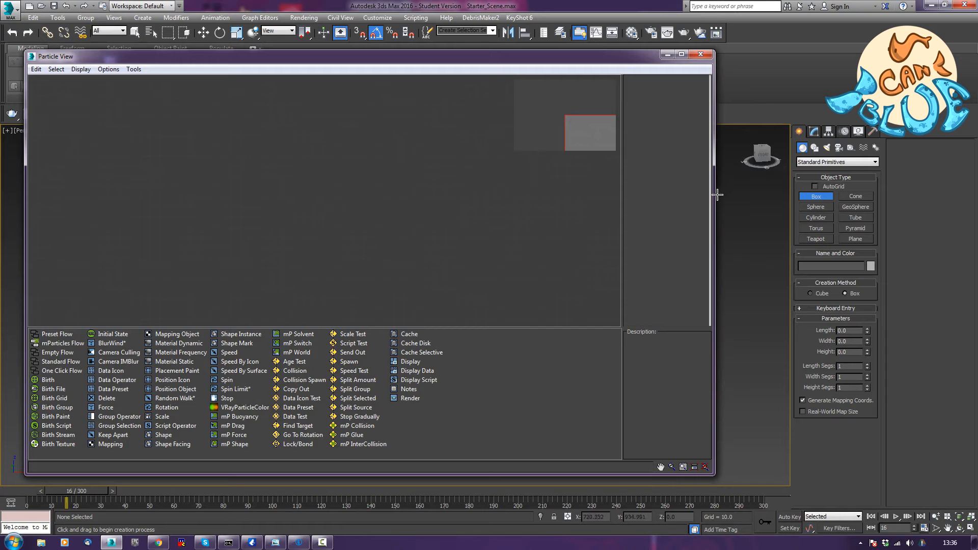
drag(717, 195, 578, 221)
alt+middle_drag(679, 294, 764, 292)
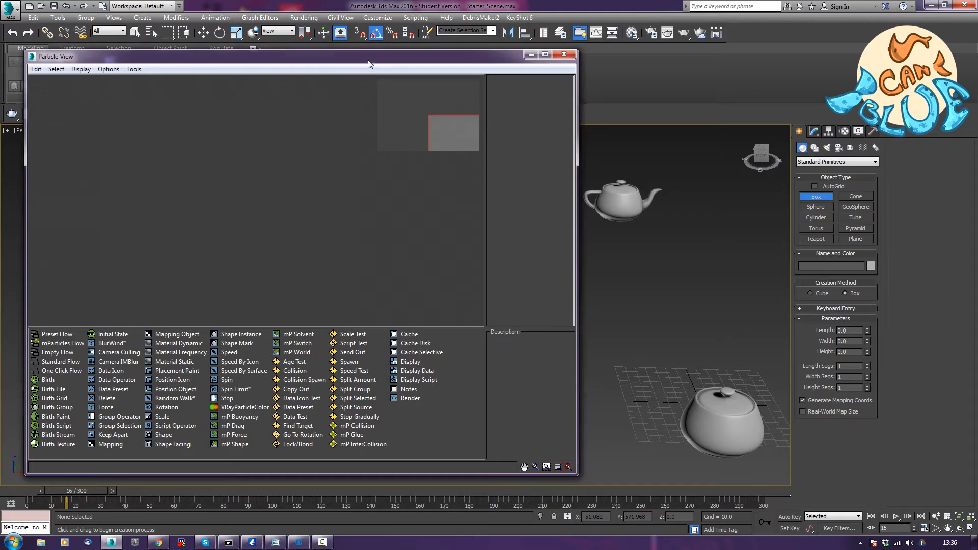
Hide the Parameters and Description areas of Particle View, and show them again
click(81, 69)
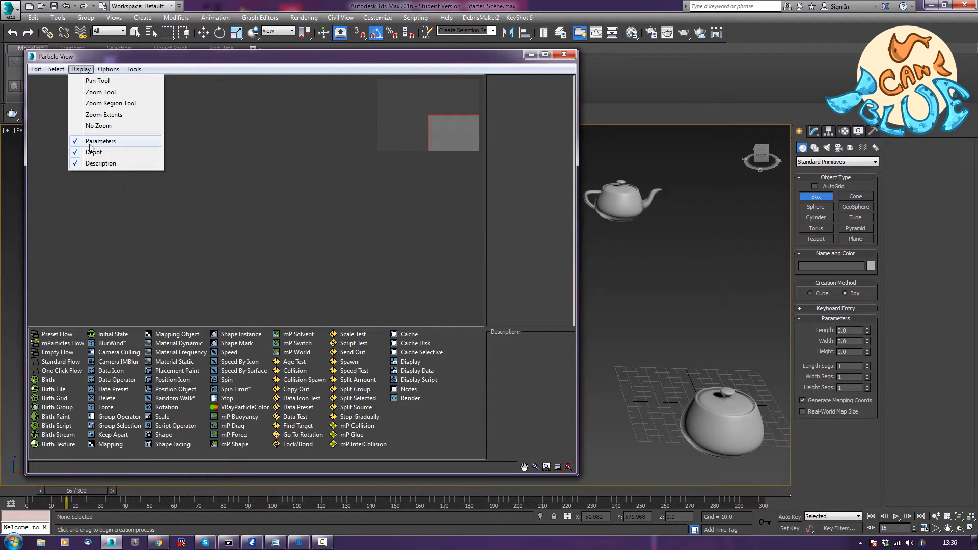
click(91, 141)
click(80, 70)
click(102, 163)
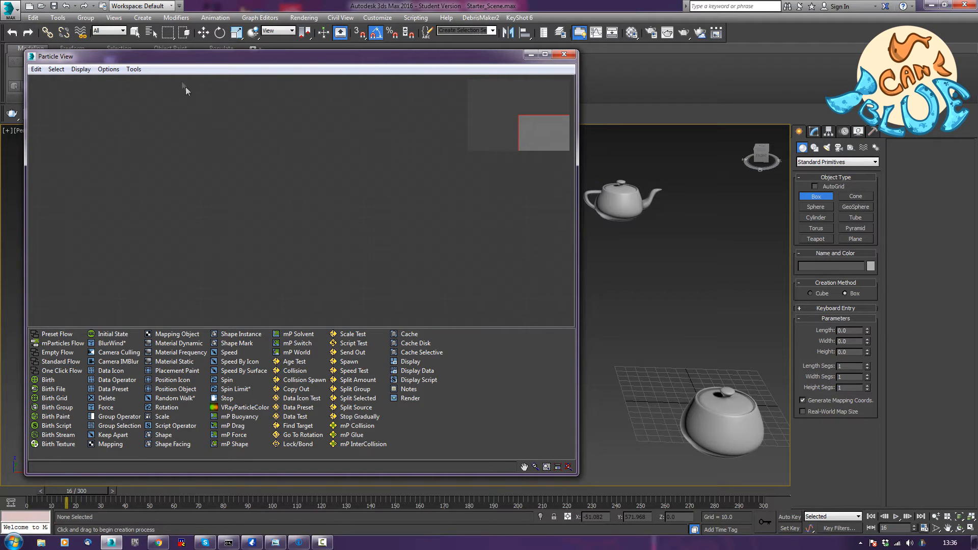
click(79, 69)
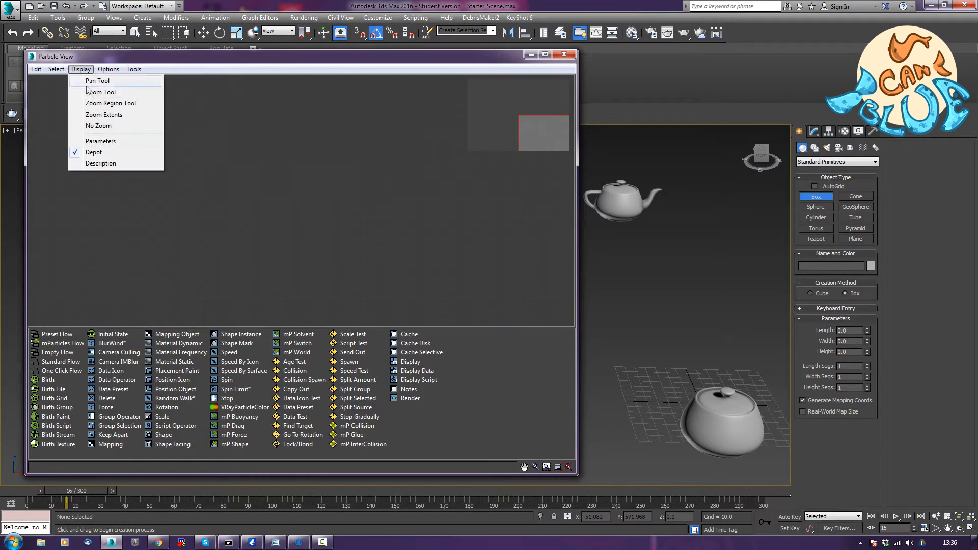
click(97, 142)
click(80, 70)
click(104, 164)
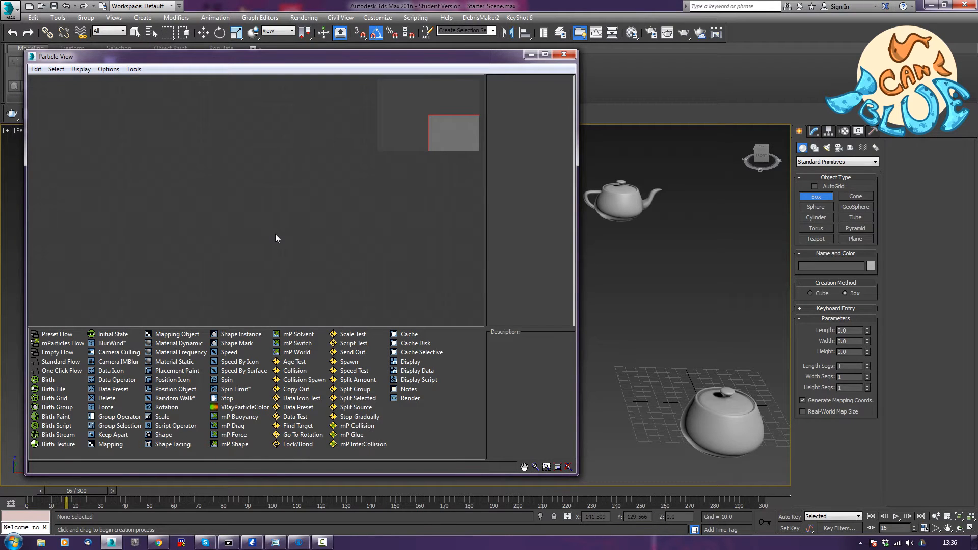
Add a Standard Flow particle system to the Particle View canvas
middle_drag(666, 312, 694, 313)
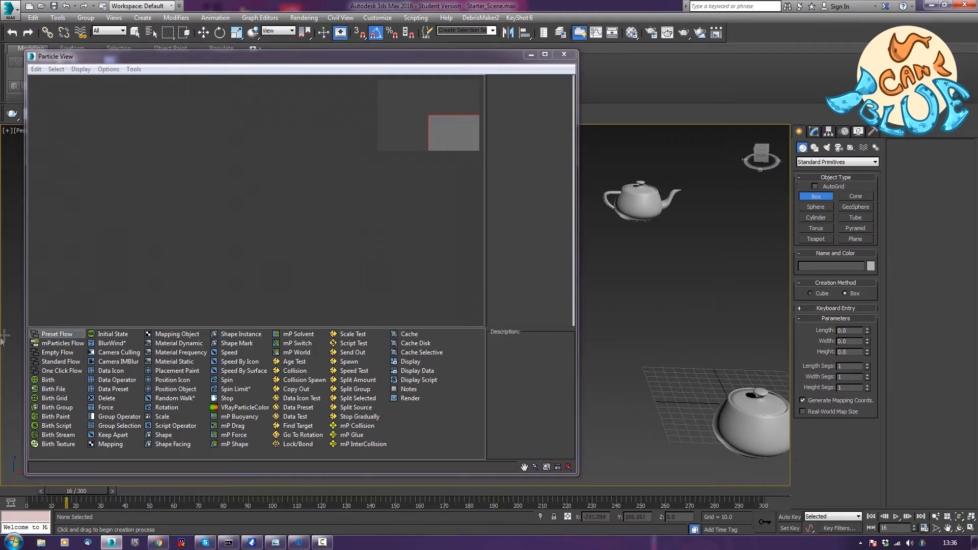
drag(58, 363, 153, 124)
middle_drag(663, 296, 675, 269)
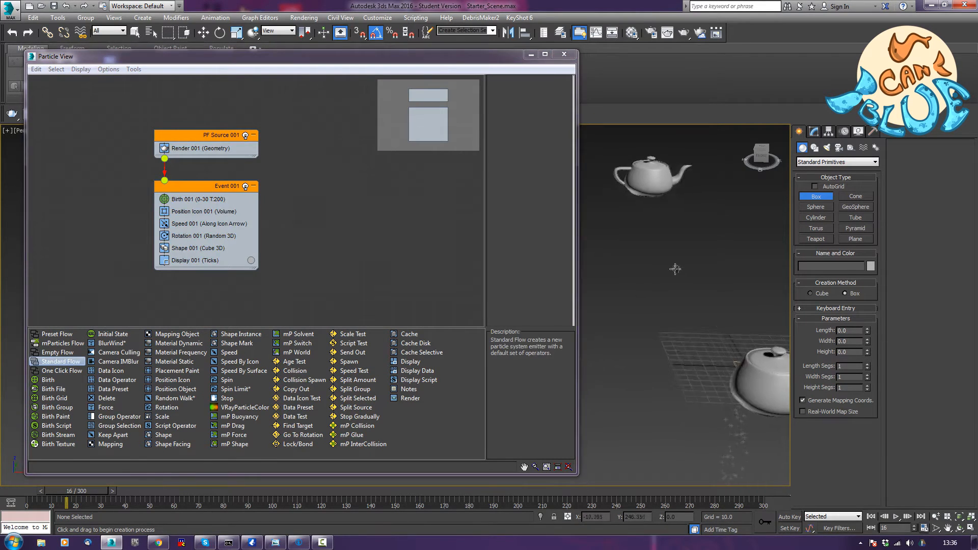
scroll(676, 268, down, 3)
alt+middle_drag(681, 314, 713, 375)
scroll(695, 309, down, 2)
scroll(710, 376, up, 2)
scroll(709, 374, up, 2)
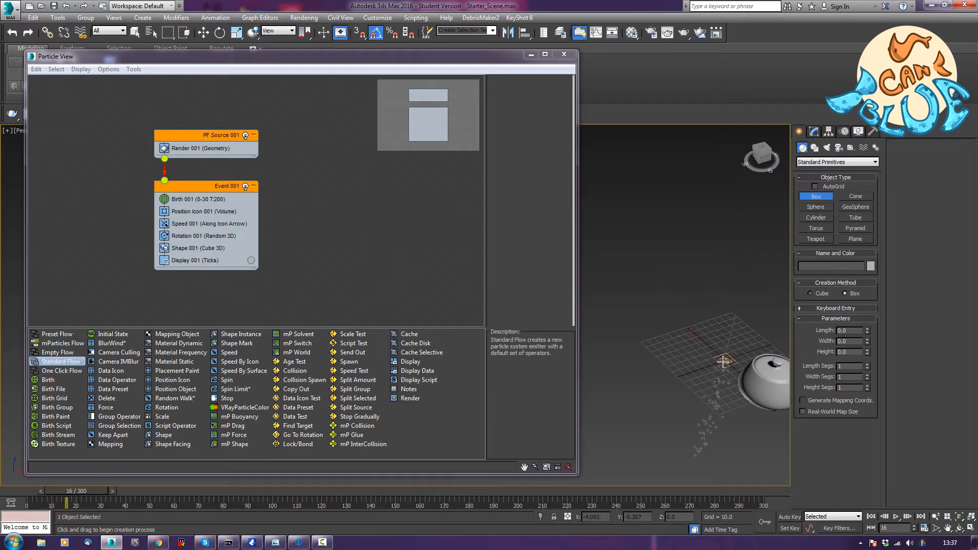
Move the particle source icon along the Y axis to about 191.5, away from the emitter teapot
key(w)
click(720, 352)
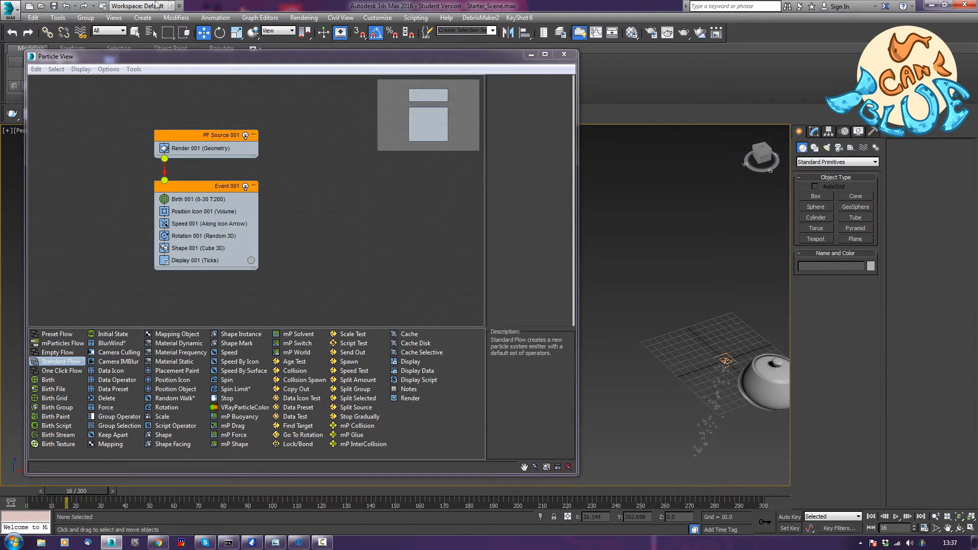
click(725, 370)
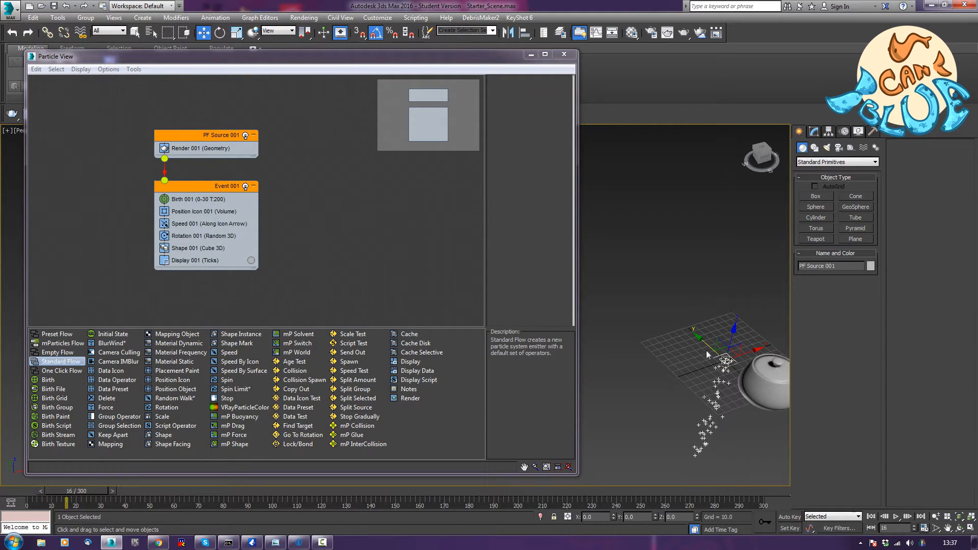
drag(707, 350, 624, 258)
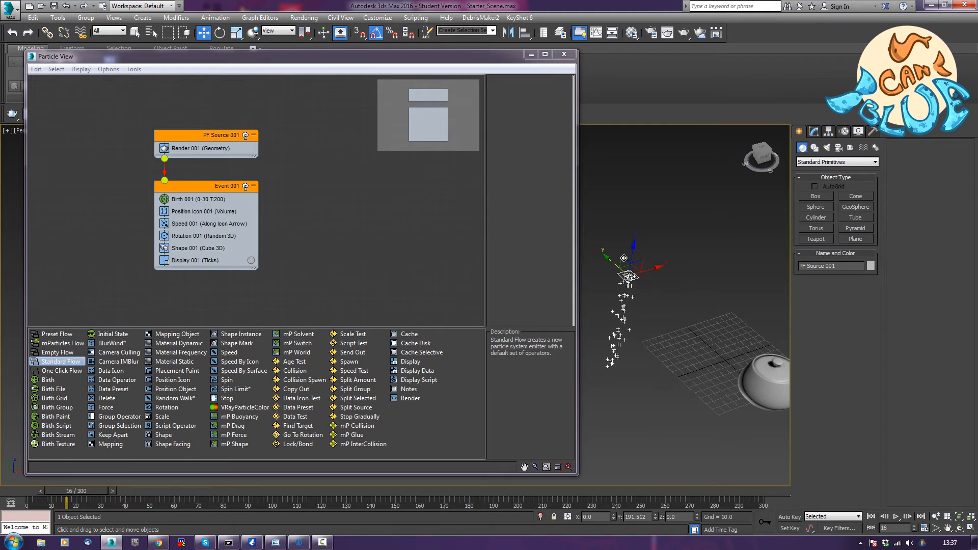
Rename the PF Source 001 node to Particle_emit_and_gather
click(296, 284)
click(212, 134)
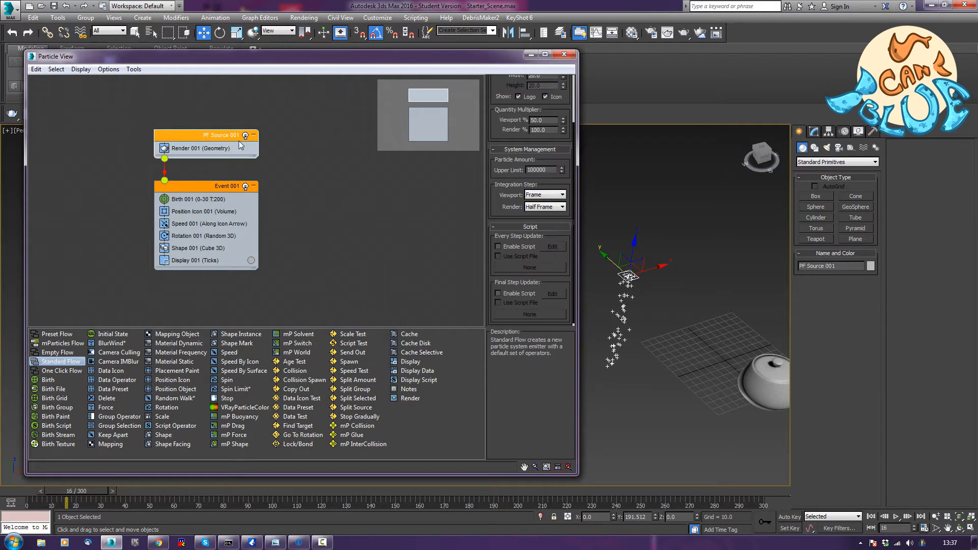
right_click(235, 139)
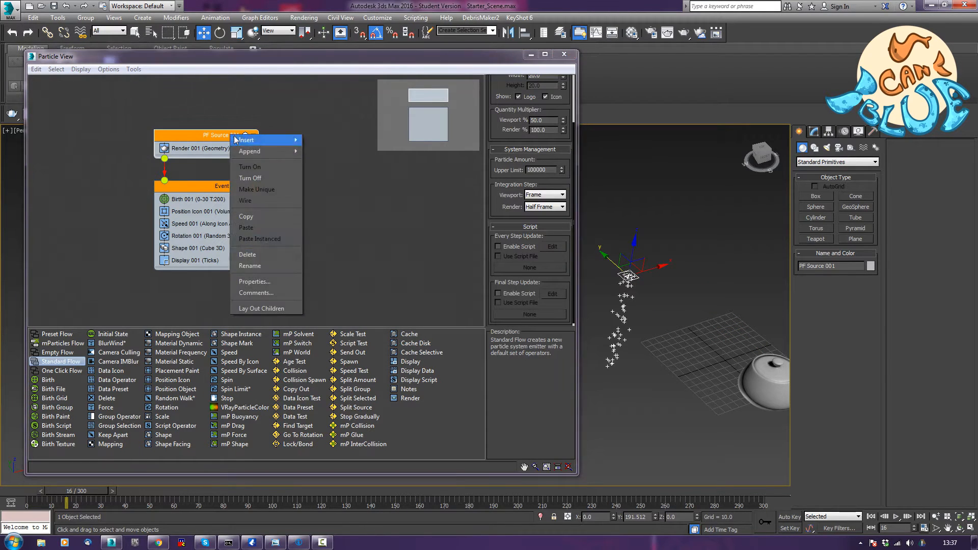
click(264, 265)
key(BackSpace)
key(BackSpace)
key(BackSpace)
key(BackSpace)
key(BackSpace)
key(BackSpace)
key(BackSpace)
key(BackSpace)
key(BackSpace)
key(BackSpace)
key(BackSpace)
key(BackSpace)
key(BackSpace)
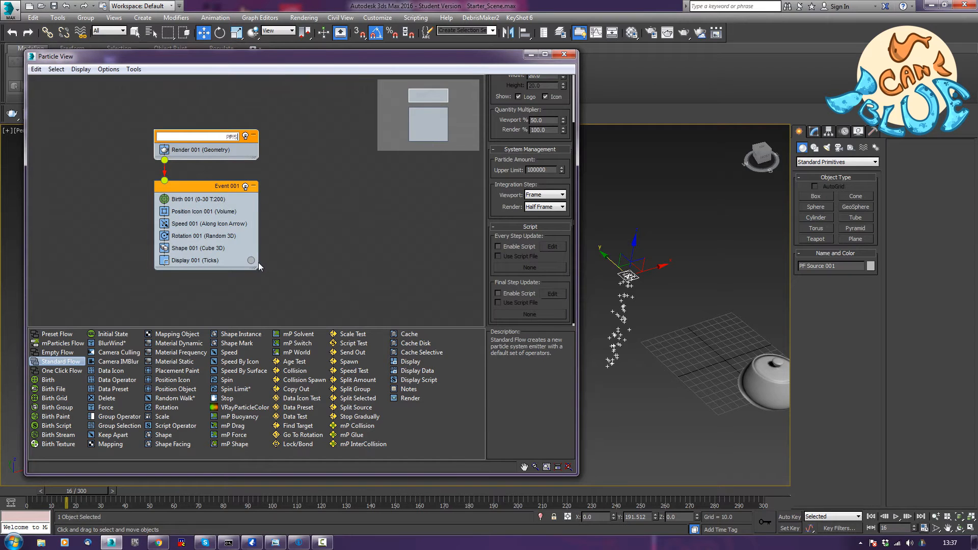
text(Particle_emit_and_gather)
key(Return)
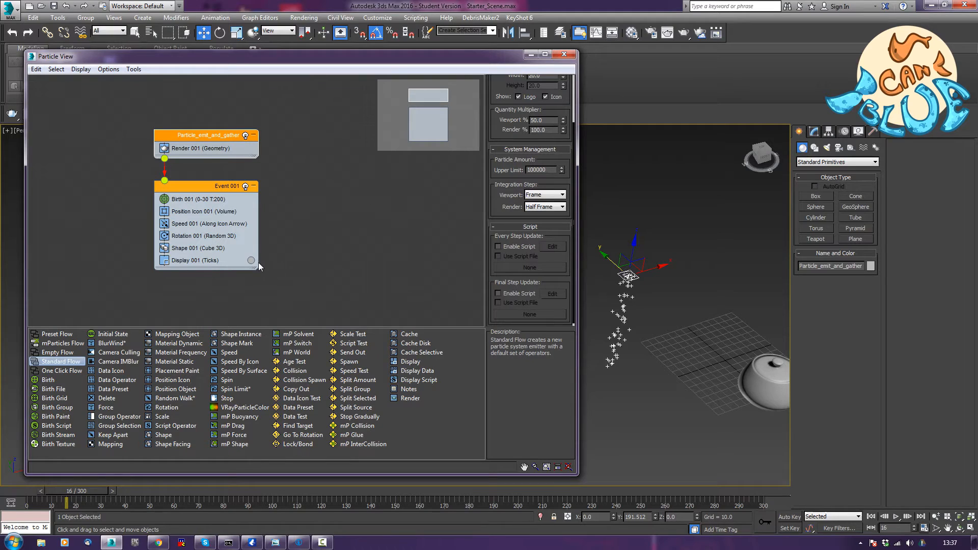
Rename Event 001 to Particles_Generate_On_Emitter
click(226, 187)
right_click(225, 187)
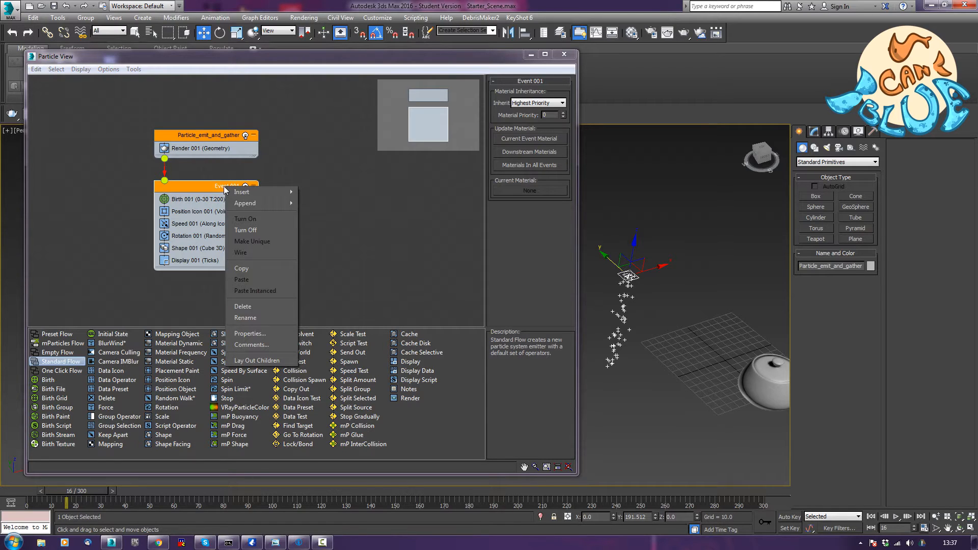
click(254, 318)
key(BackSpace)
key(BackSpace)
key(BackSpace)
key(BackSpace)
key(BackSpace)
key(BackSpace)
key(BackSpace)
key(BackSpace)
key(BackSpace)
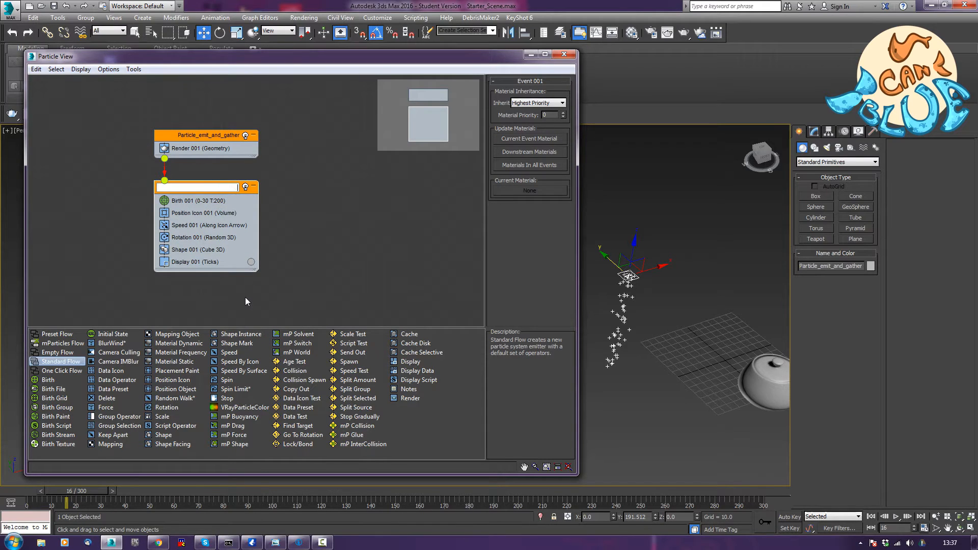
text(Particles_Generate_On_Emitter)
key(Return)
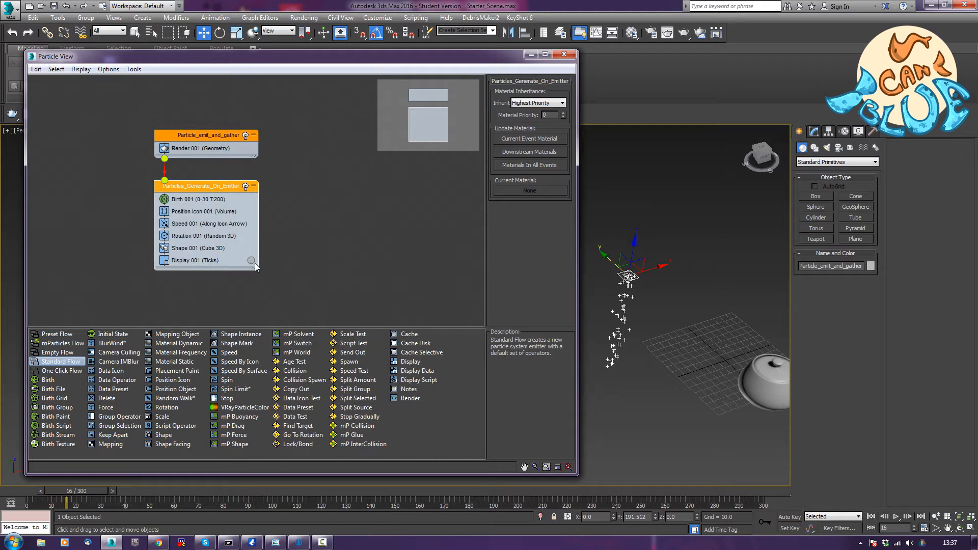
Examine the parameters of the Birth and Position Icon operators in the Particles_Generate_On_Emitter event
click(181, 200)
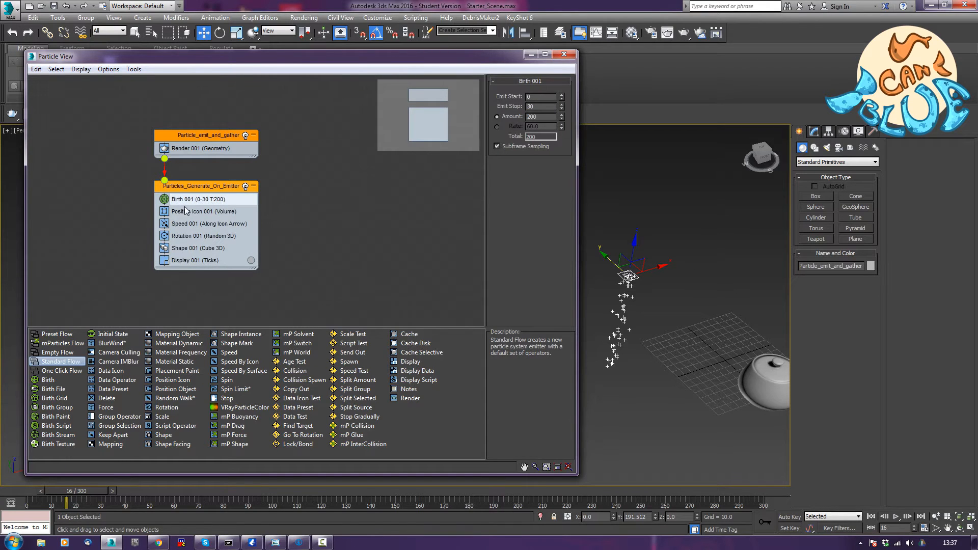
click(184, 212)
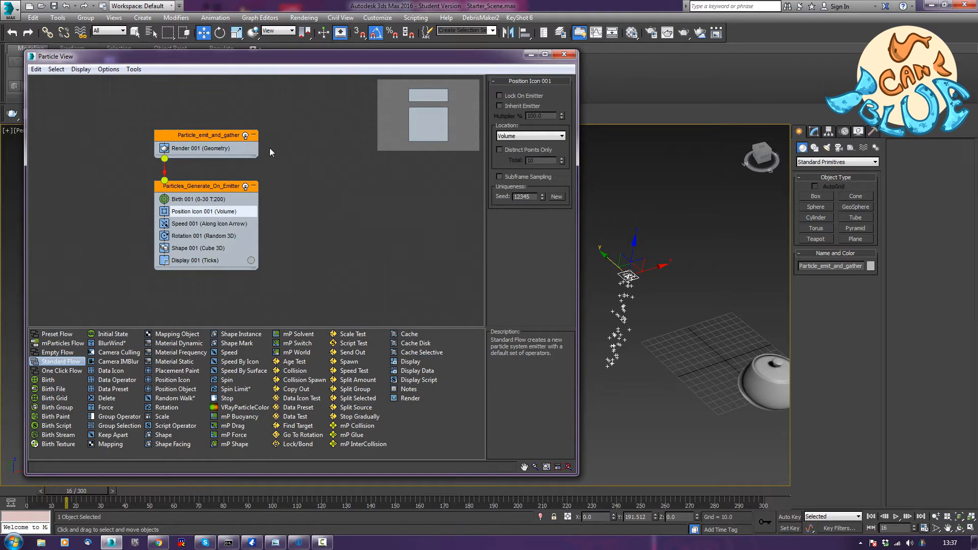
Convert the Particles_Emit_Object teapot to an Editable Poly
click(747, 369)
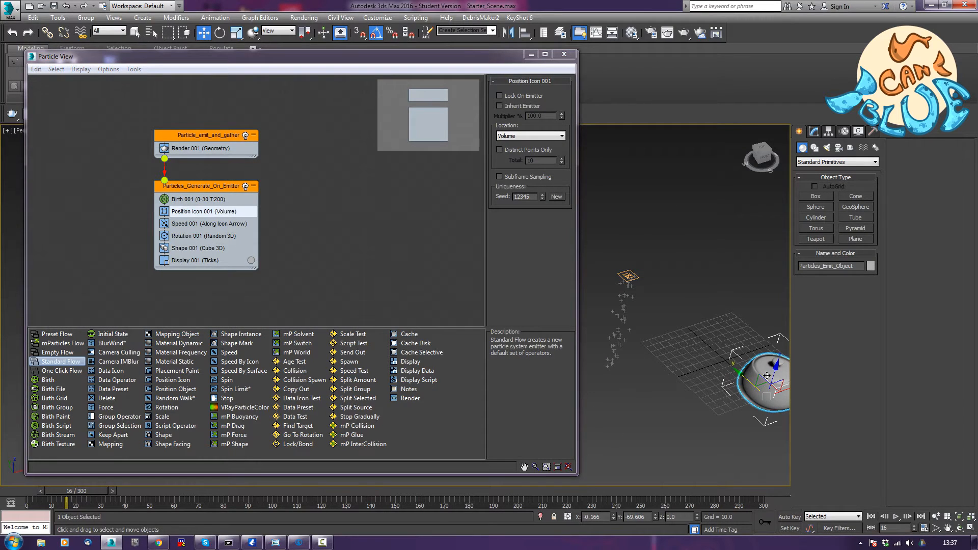
right_click(765, 363)
mouse_move(825, 465)
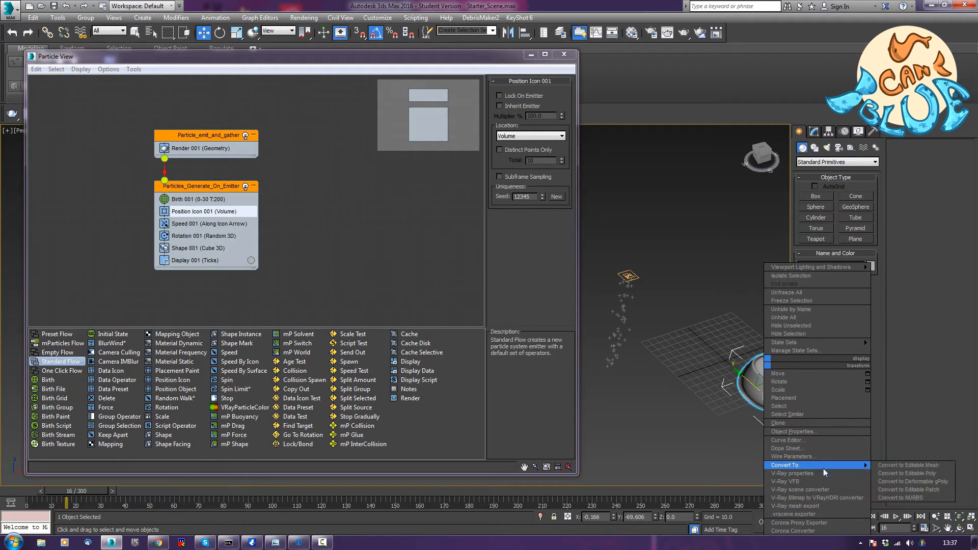
click(907, 473)
Convert the Particles_Collect_Object teapot to an Editable Poly and bring the emitter teapot back into view
middle_drag(573, 194, 703, 304)
click(597, 246)
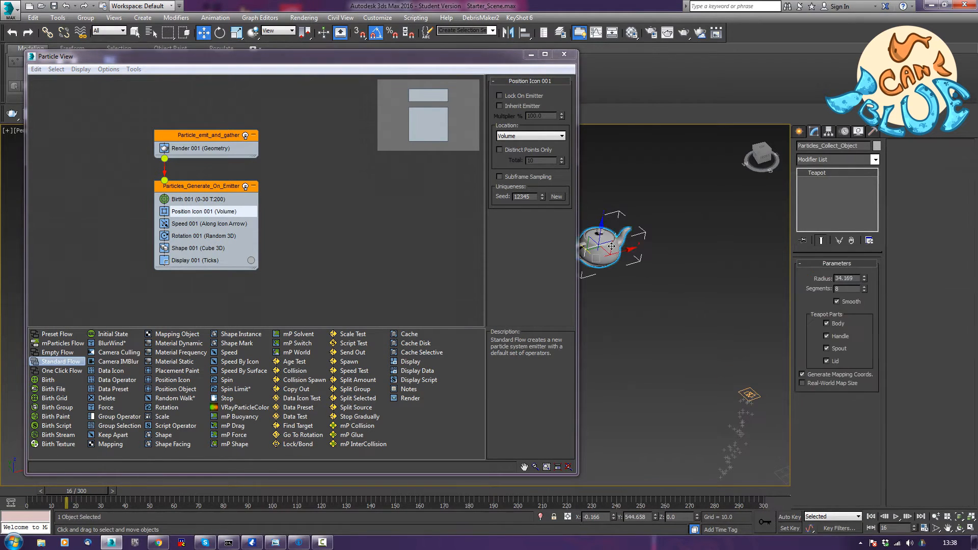
right_click(607, 243)
mouse_move(670, 350)
click(752, 355)
middle_drag(723, 372, 619, 277)
middle_drag(736, 405, 640, 395)
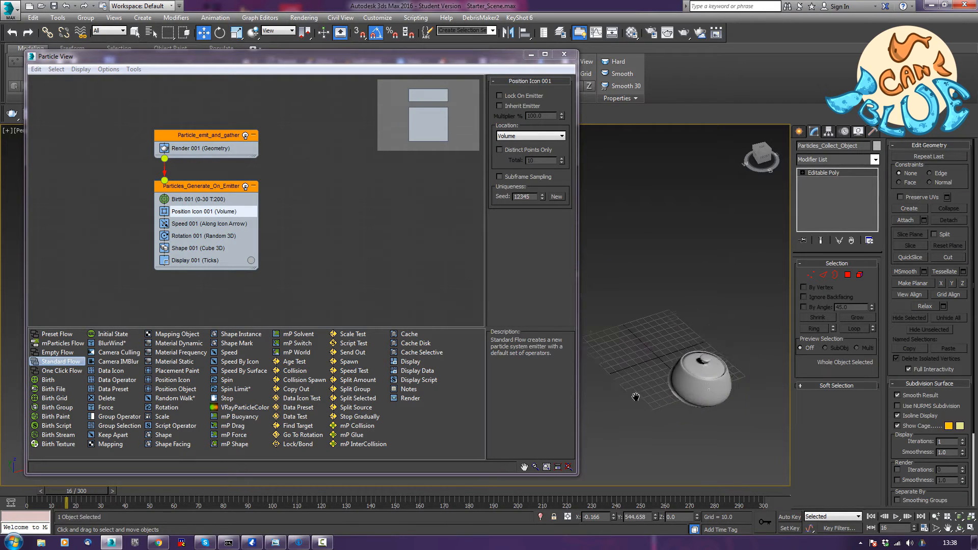
Add a Position Object operator below Birth in the Particles_Generate_On_Emitter event and delete the Position Icon operator
click(714, 389)
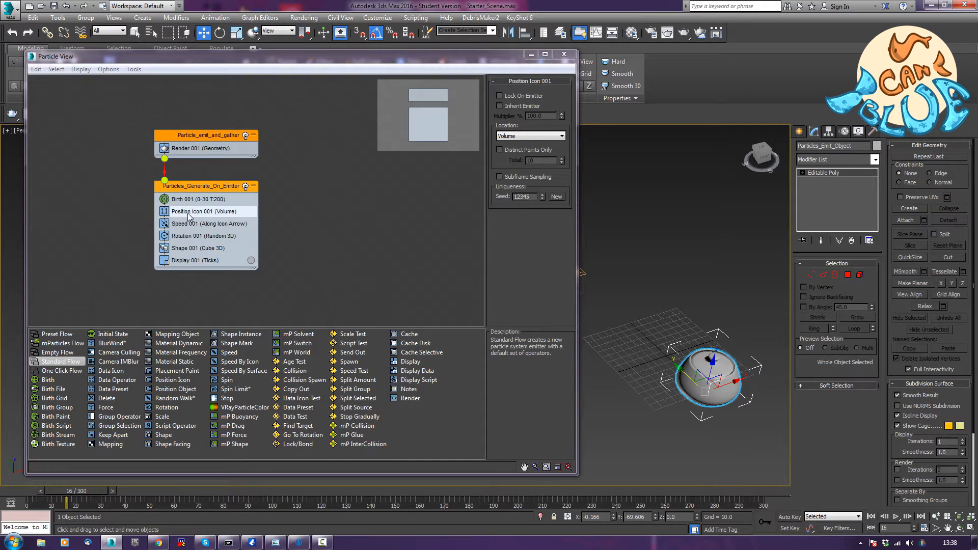
click(170, 389)
drag(170, 389, 199, 210)
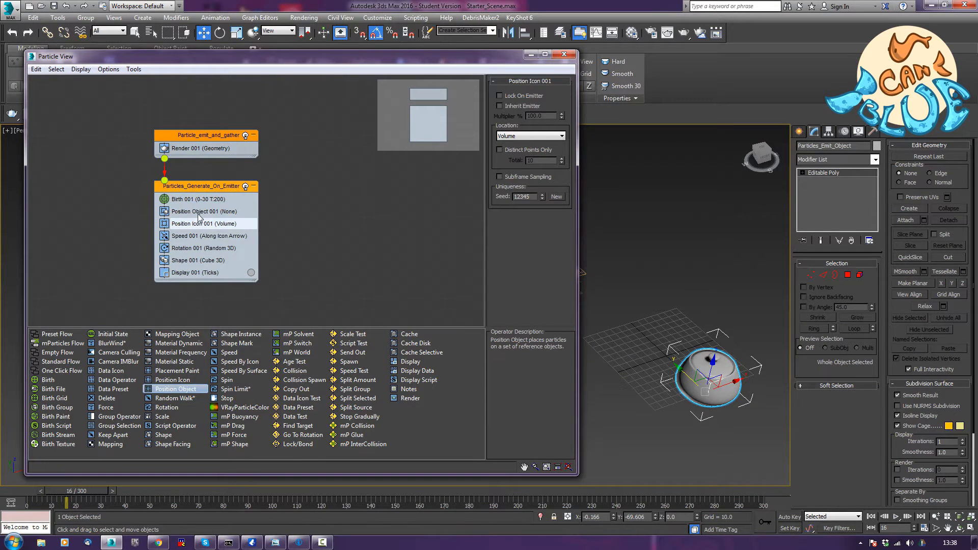
click(197, 225)
click(196, 224)
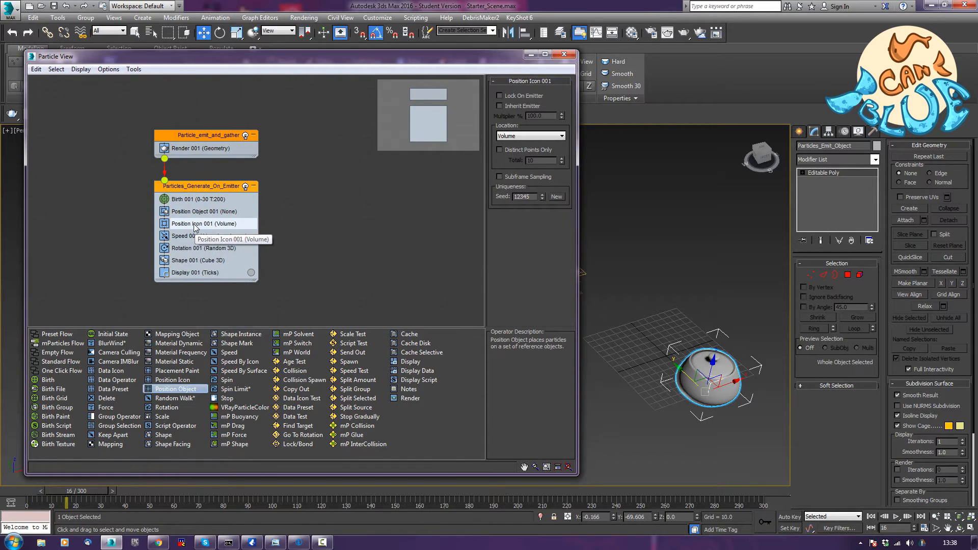
key(Delete)
click(198, 211)
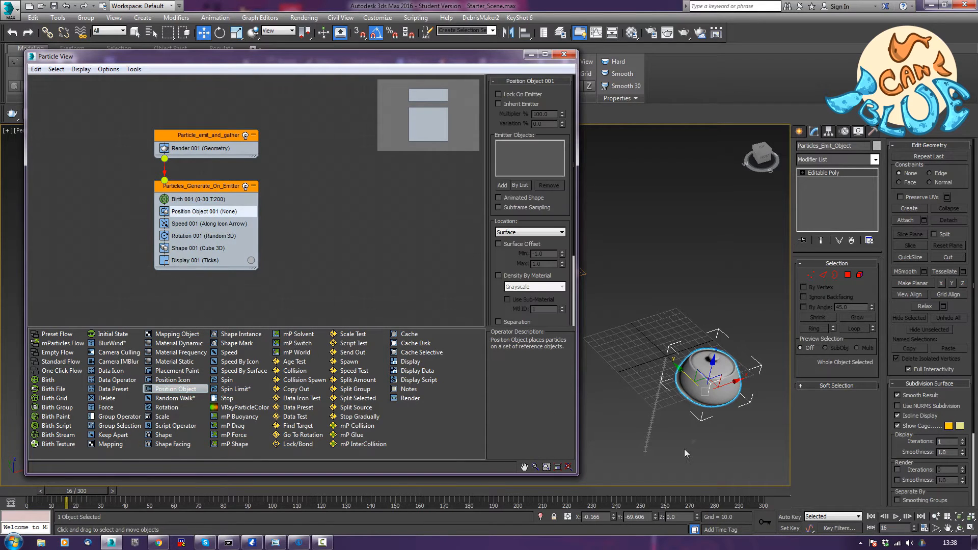
Return to frame 0 and add the Particles_Emit_Object teapot as emitter object of the Position Object operator
alt+middle_drag(656, 426, 682, 403)
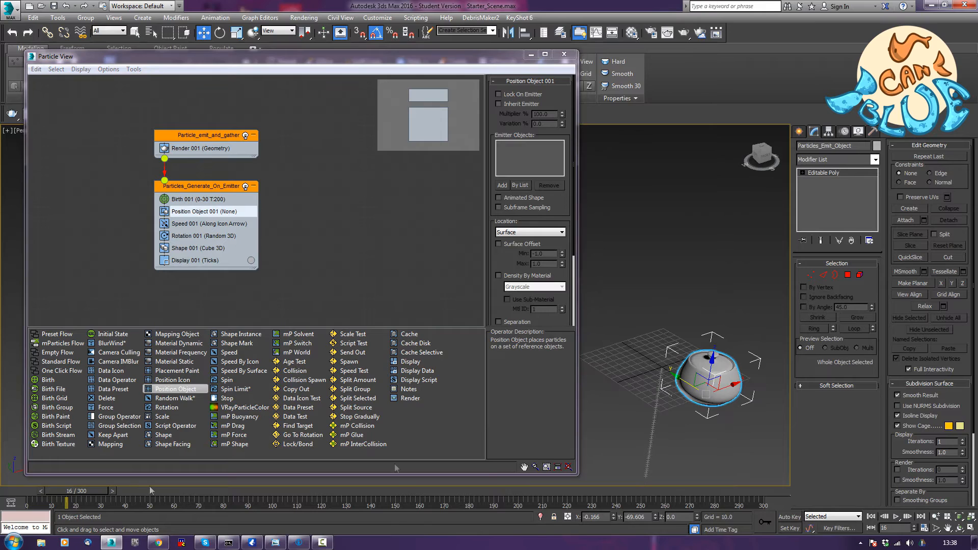
drag(84, 492, 225, 484)
drag(2, 489, 21, 483)
key(w)
alt+middle_drag(627, 414, 655, 409)
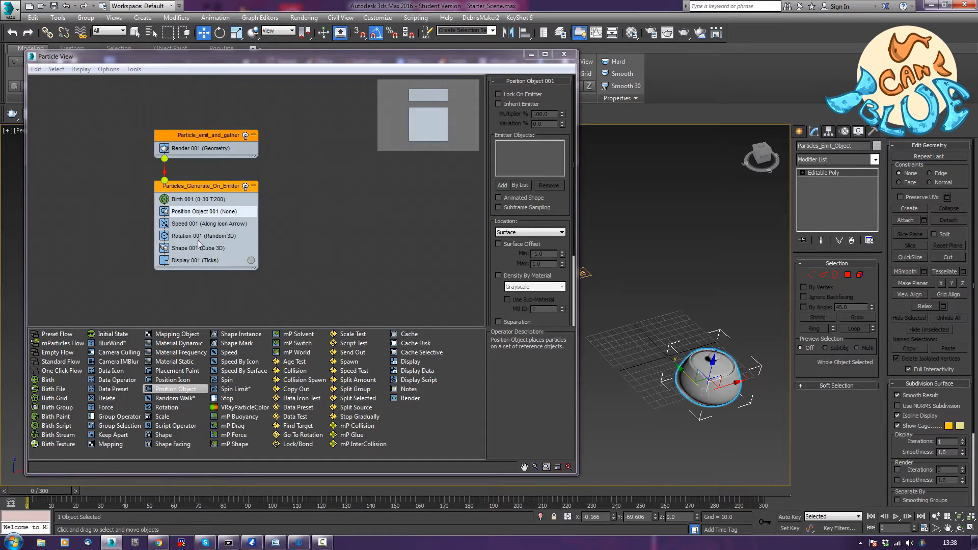
click(502, 185)
click(697, 378)
Scrub through the first frames to check where particles are emitted on the teapot, ending at frame 0
alt+middle_drag(669, 442, 688, 423)
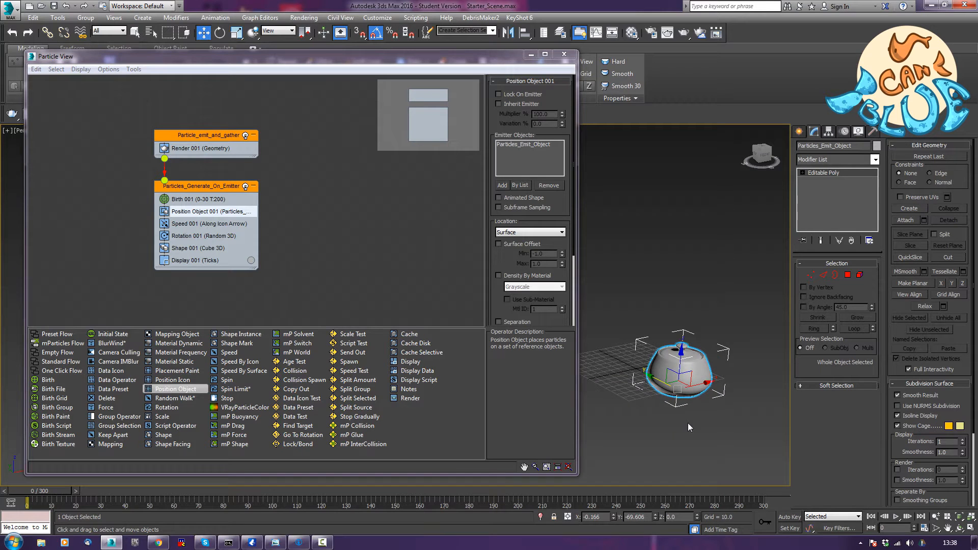
scroll(691, 418, up, 5)
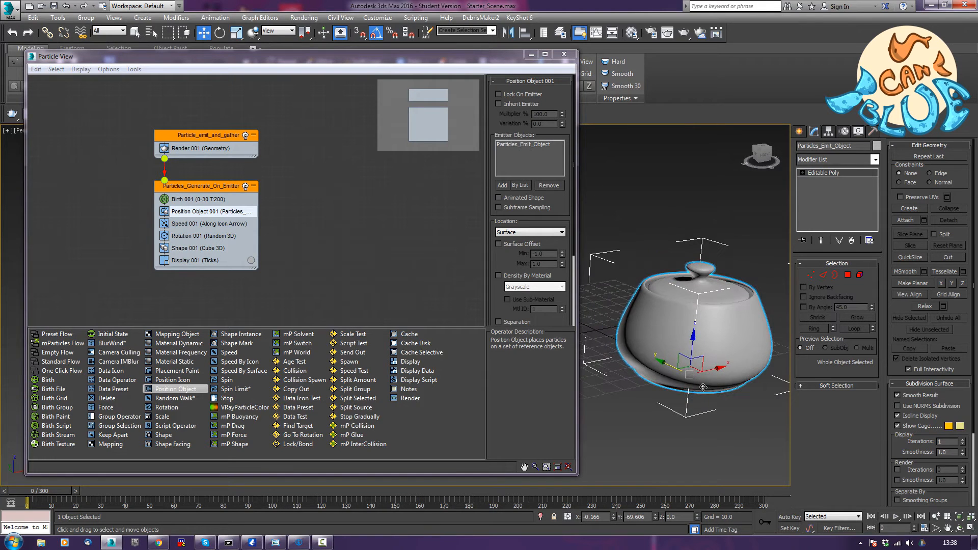
mouse_move(708, 388)
alt+middle_down()
mouse_move(695, 388)
mouse_move(708, 386)
alt+middle_up()
drag(58, 494, 83, 497)
key(w)
drag(74, 496, 56, 494)
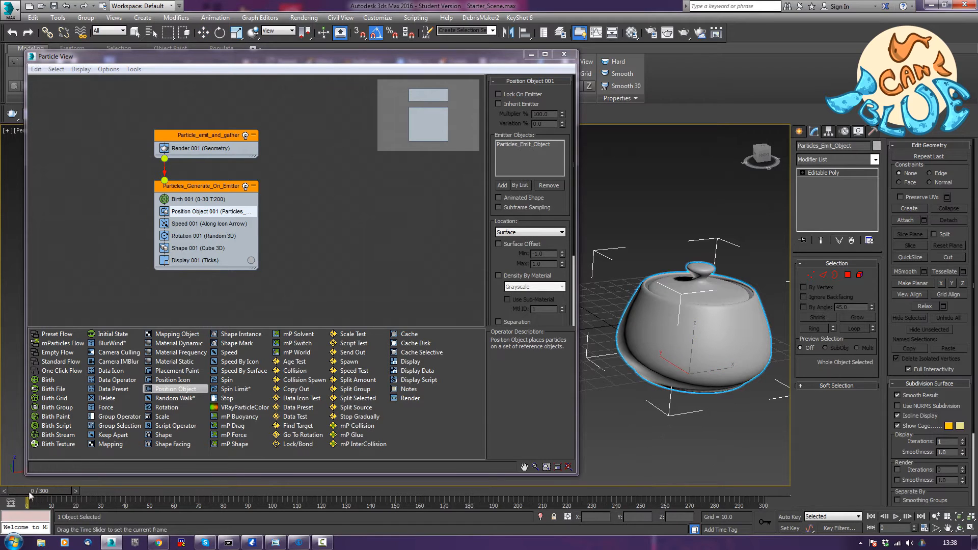
Replace the Shape operator in the Particles_Generate_On_Emitter event with a Shape Facing operator
click(182, 249)
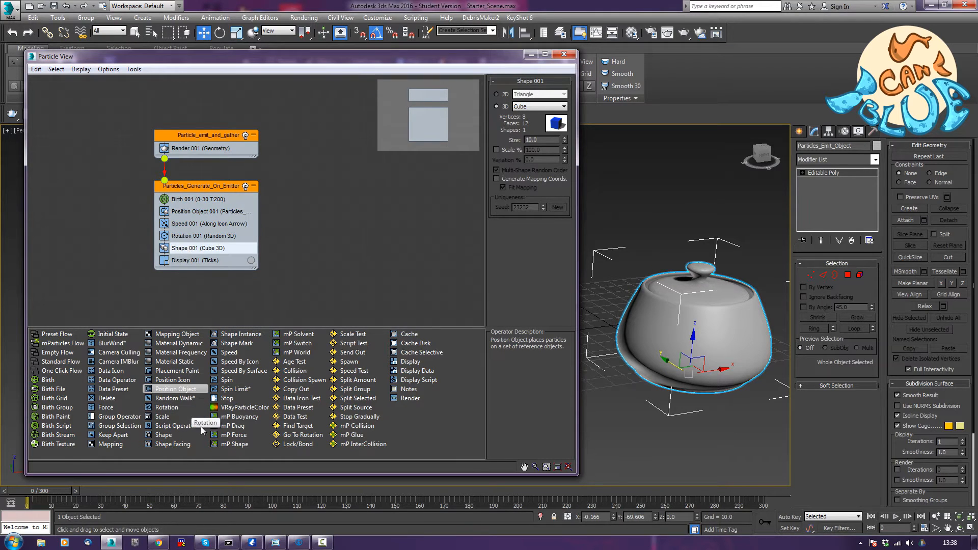
drag(176, 445, 218, 249)
click(211, 248)
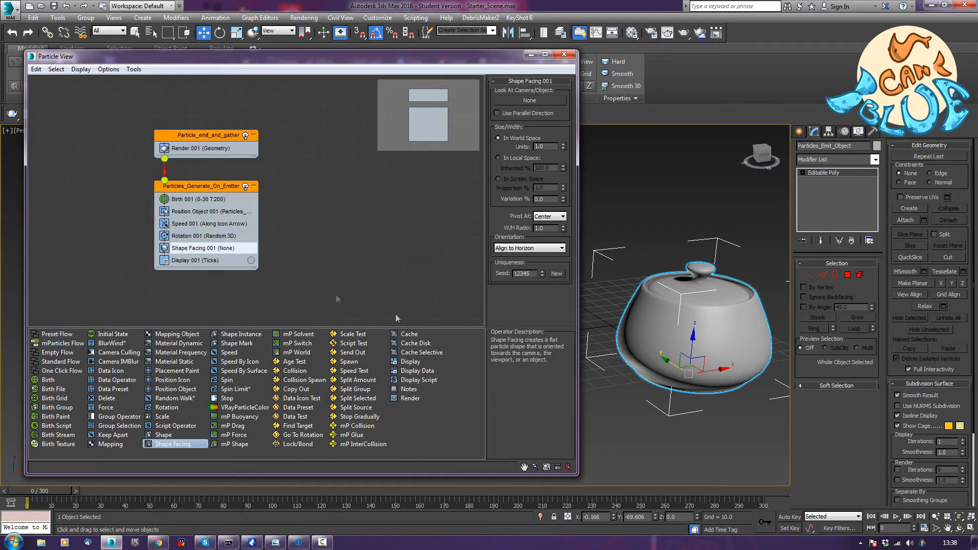
Assign the scene camera Camera001 as the Look At object of the Shape Facing operator
scroll(661, 433, down, 4)
alt+middle_drag(661, 433, 769, 350)
scroll(666, 431, down, 5)
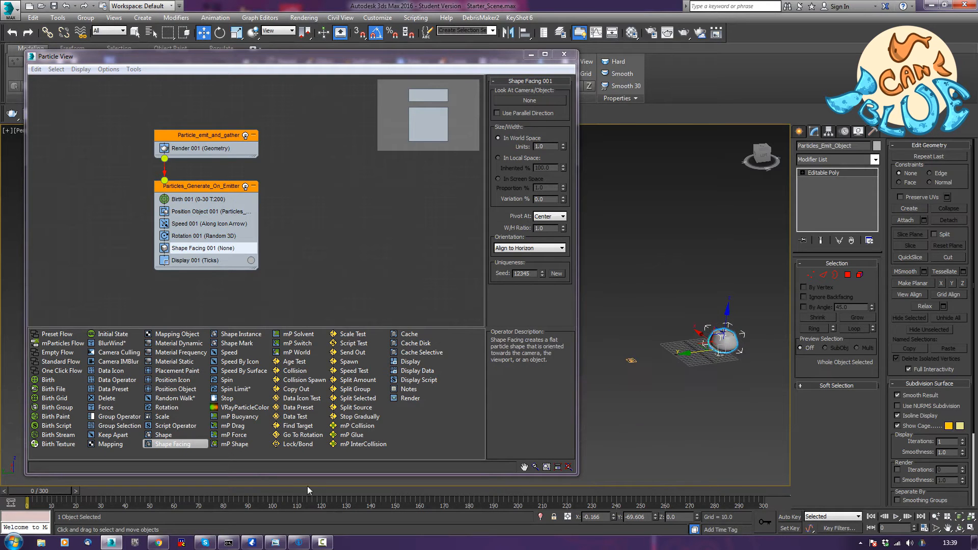
scroll(749, 415, down, 4)
middle_drag(749, 415, 633, 409)
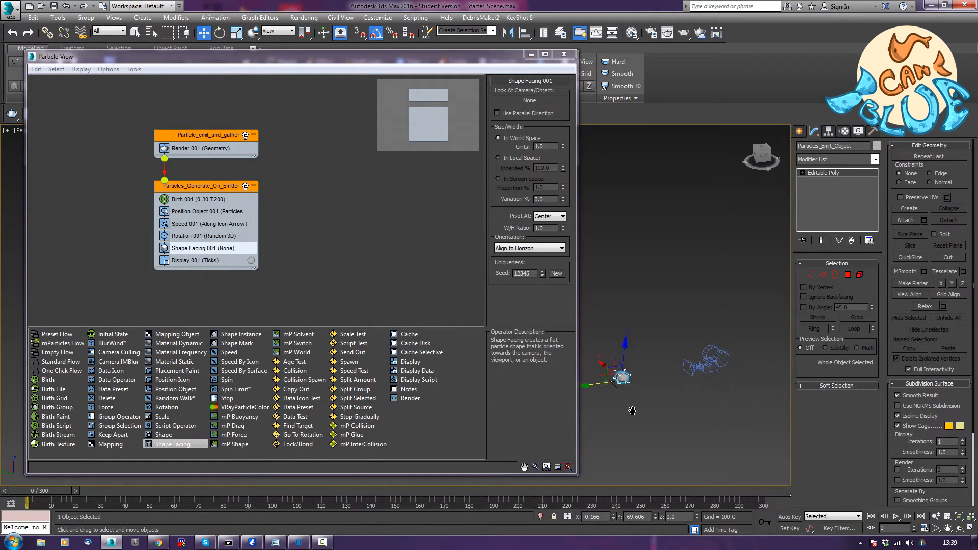
click(530, 101)
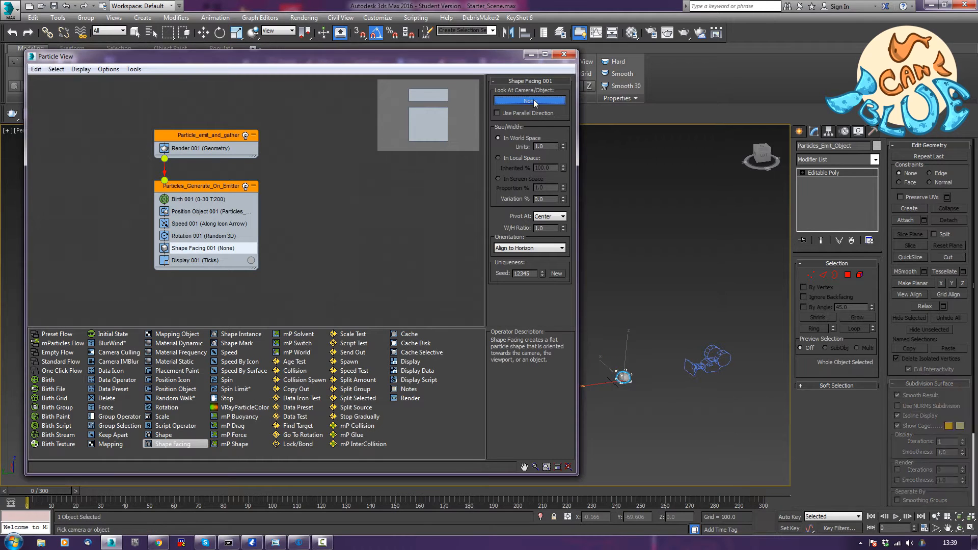
click(709, 364)
alt+middle_drag(688, 415, 595, 405)
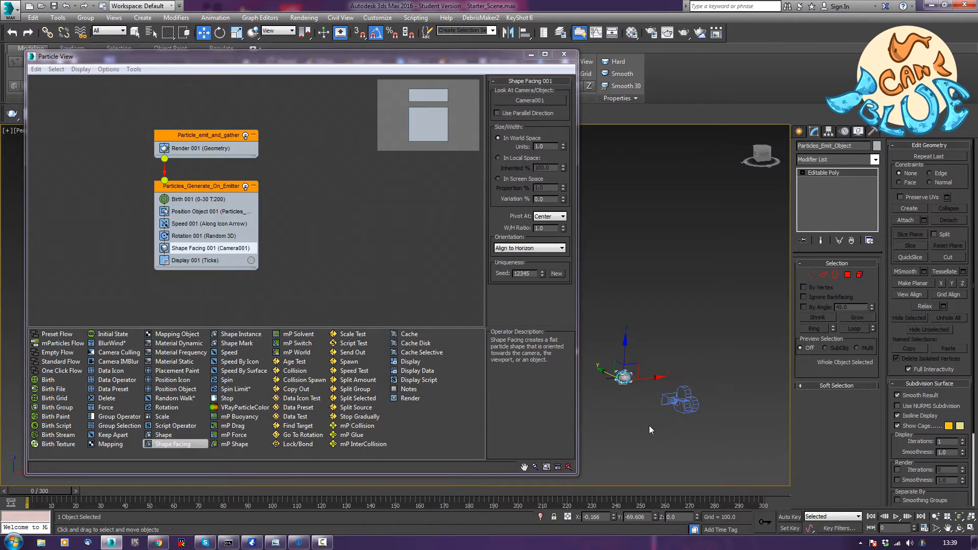
Set the Display operator's type to Geometry and move to frame 13 to preview the particles
key(z)
middle_drag(673, 372, 699, 422)
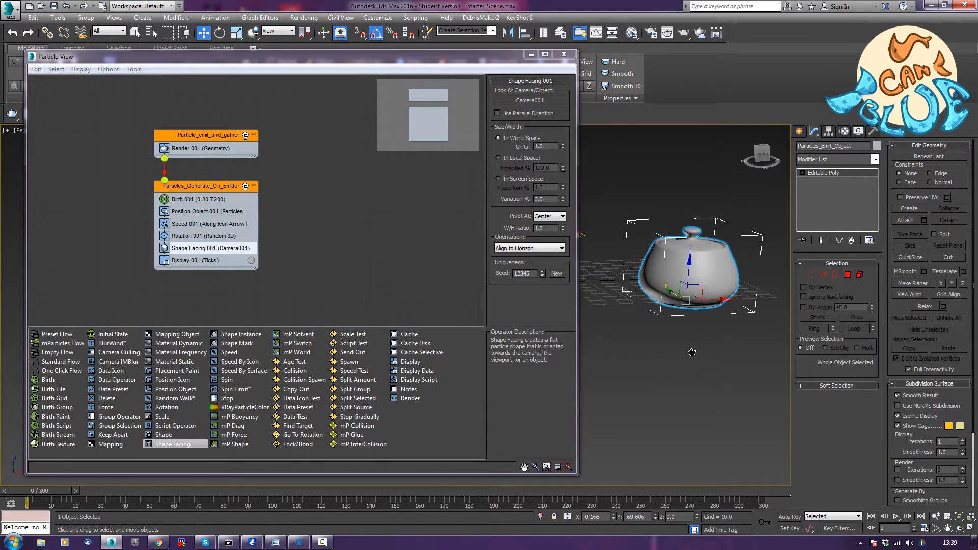
click(188, 261)
click(546, 95)
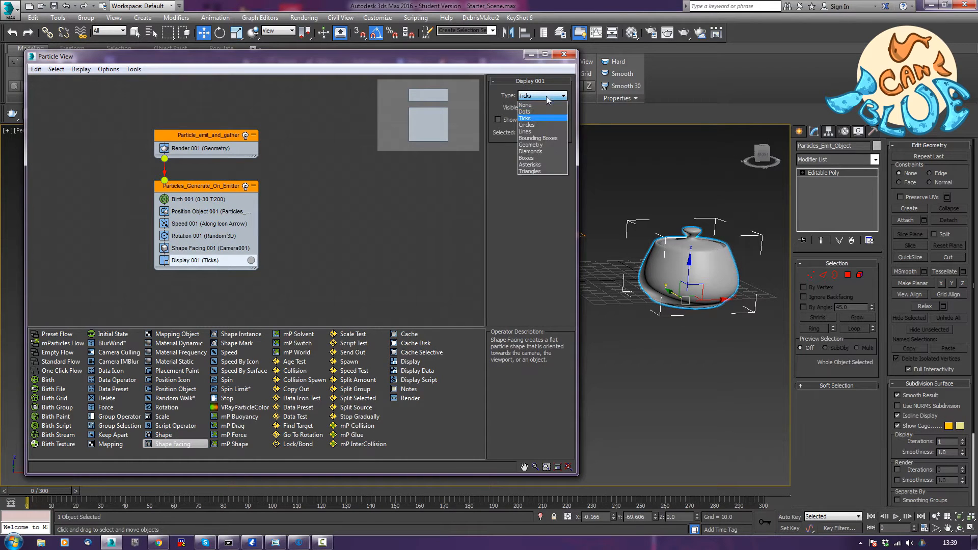
click(542, 143)
drag(26, 491, 57, 491)
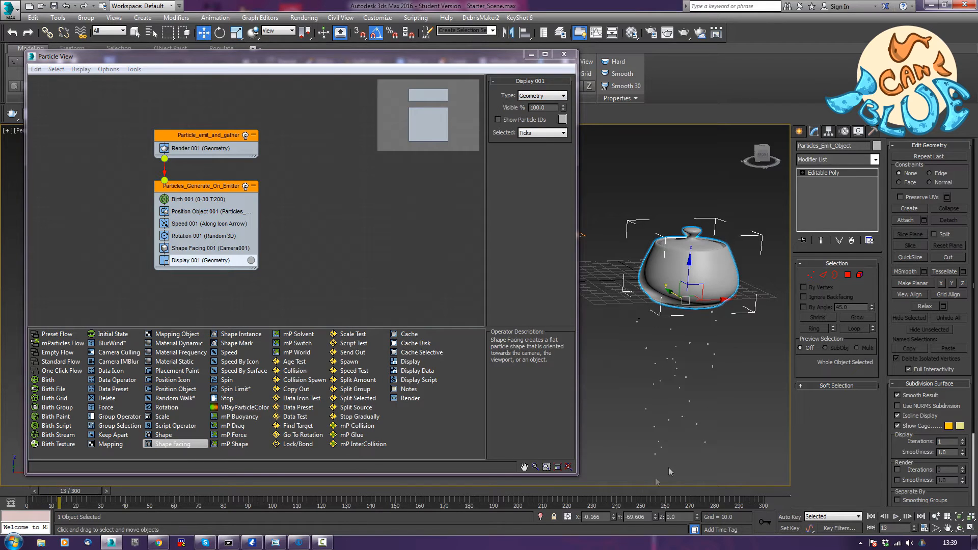
Set the Shape Facing operator's world-space particle size to 3 units after trying 5
alt+middle_drag(664, 432, 662, 385)
scroll(662, 384, up, 2)
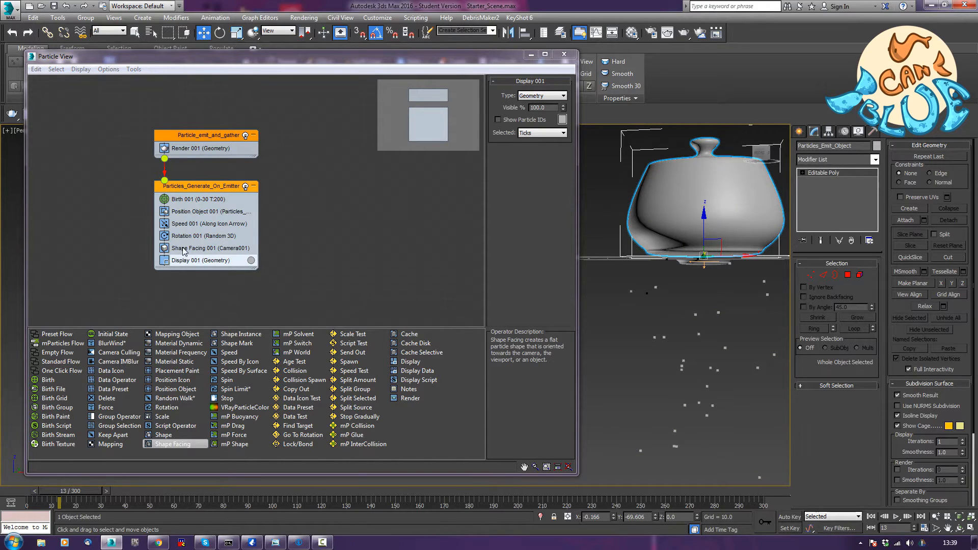
alt+middle_drag(670, 401, 698, 401)
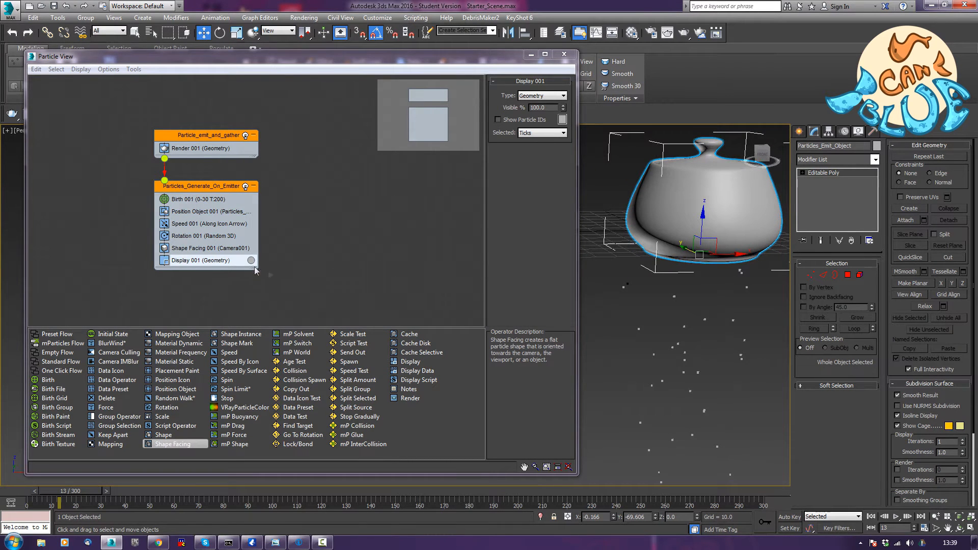
click(187, 248)
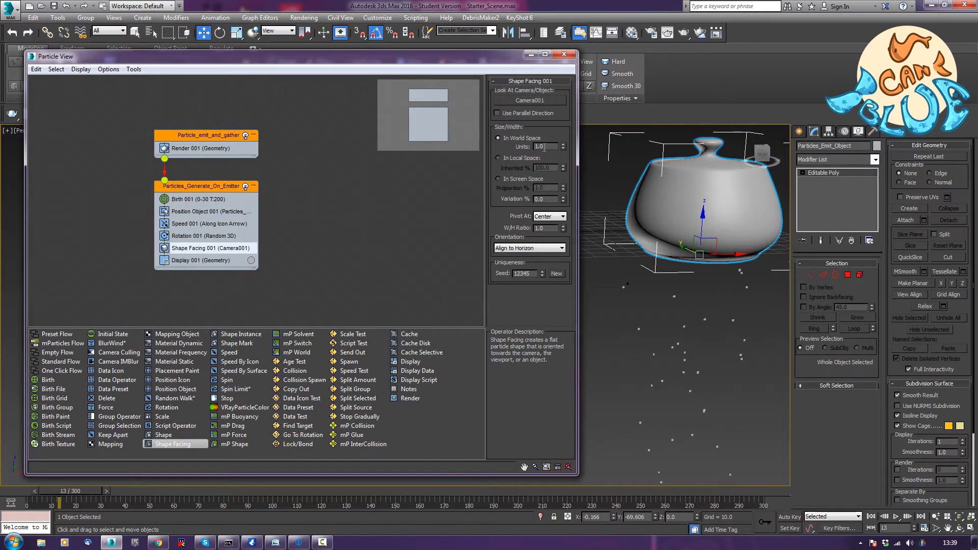
text(5)
key(Tab)
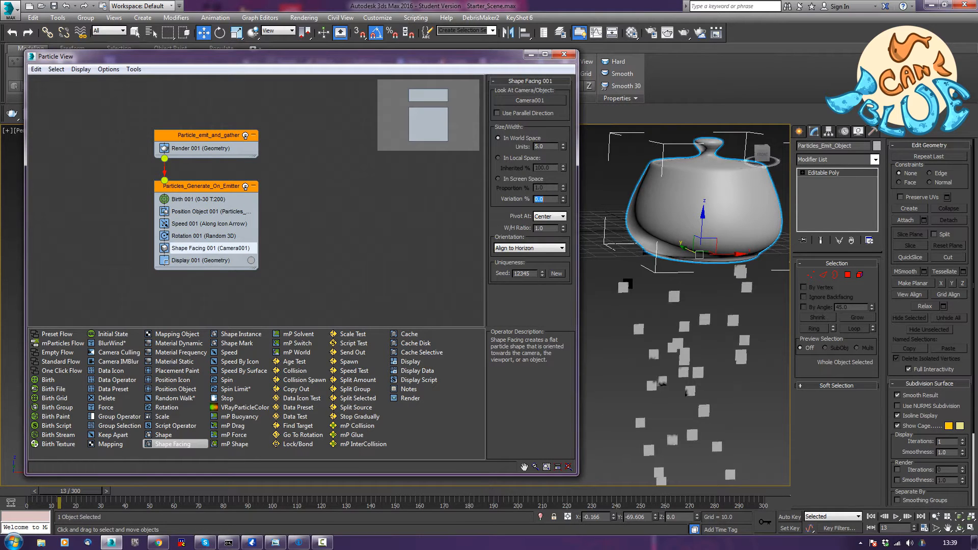
key(shift+Tab)
key(Tab)
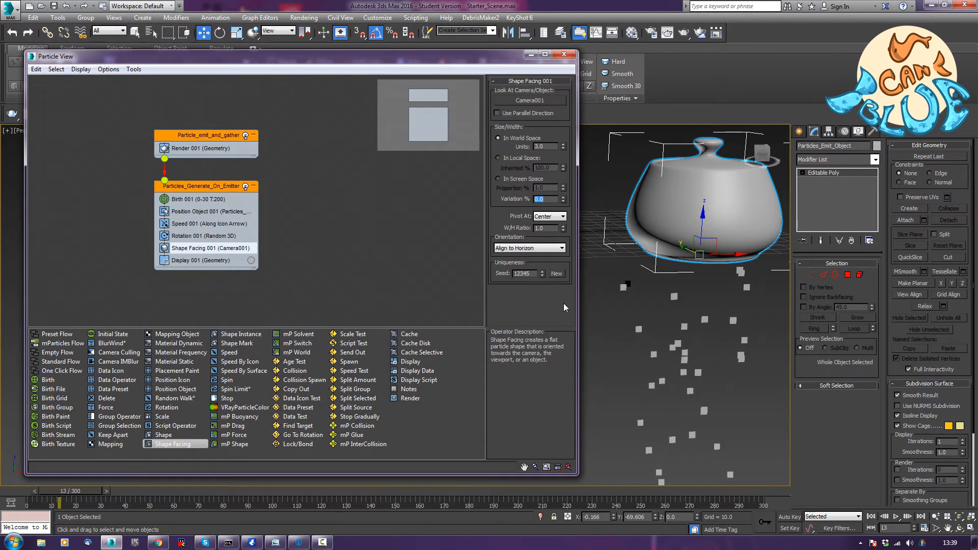
Try the Icon Center Out and Random Horizontal directions on the Speed operator
click(194, 226)
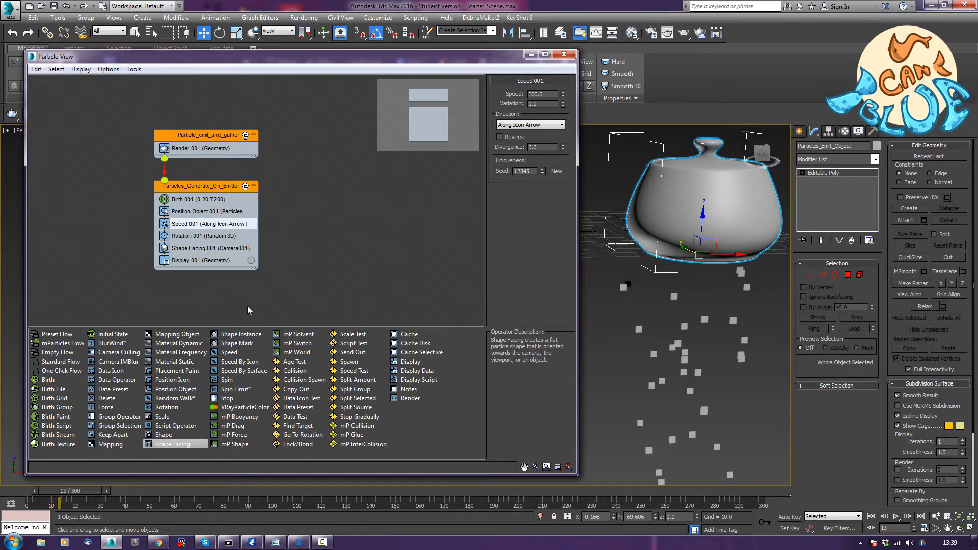
click(536, 125)
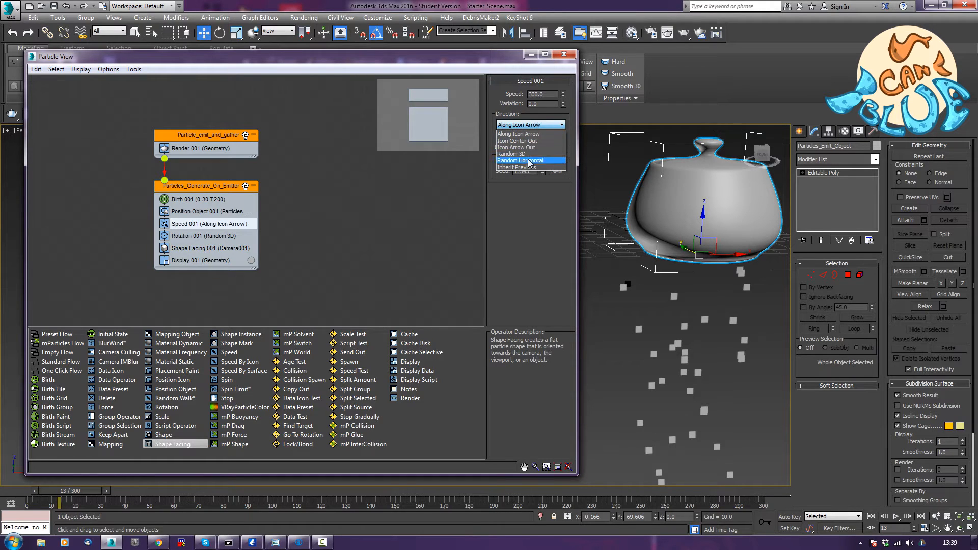
click(537, 141)
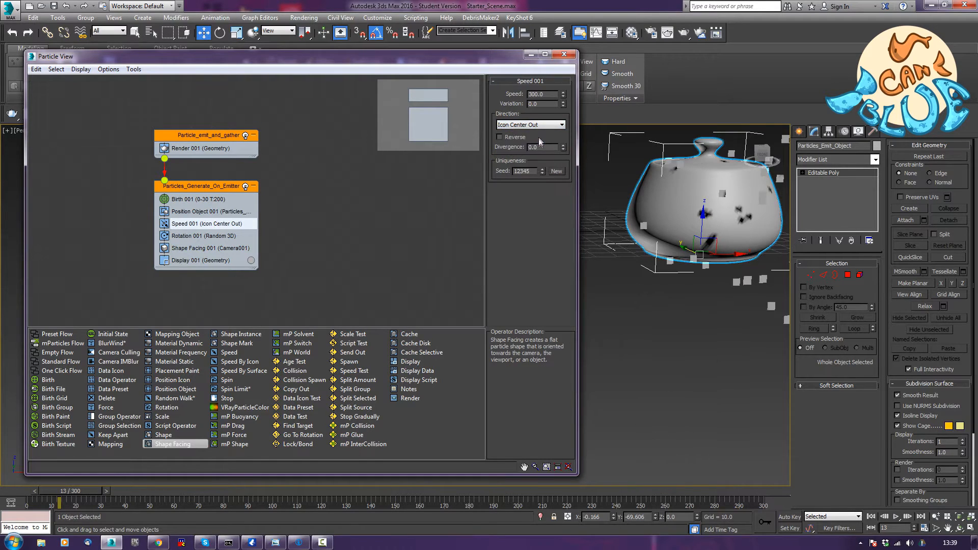
scroll(708, 311, down, 3)
alt+middle_drag(707, 302, 675, 302)
click(553, 126)
click(542, 166)
scroll(699, 304, down, 4)
scroll(676, 303, up, 3)
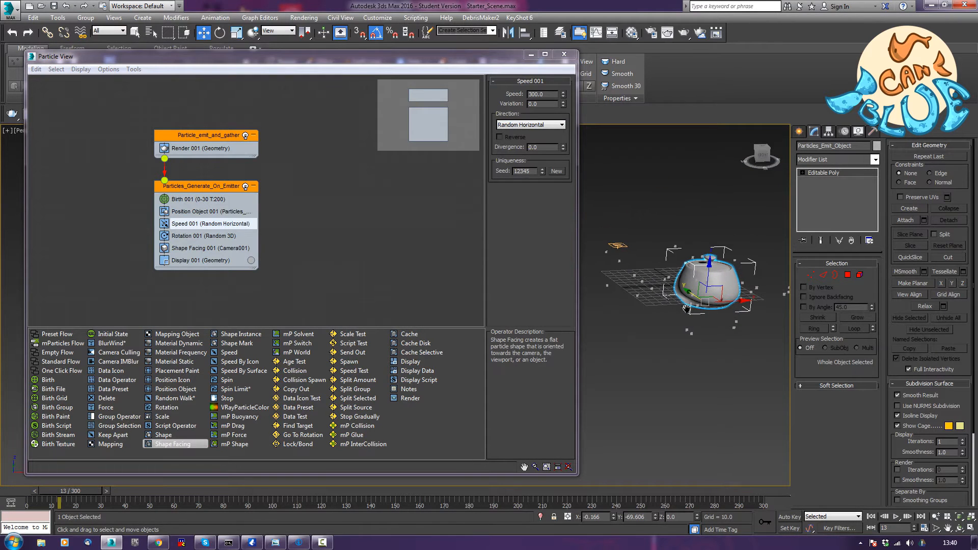
Delete the Speed operator from the event and show edged faces to inspect the particles on the emitter teapot
click(183, 225)
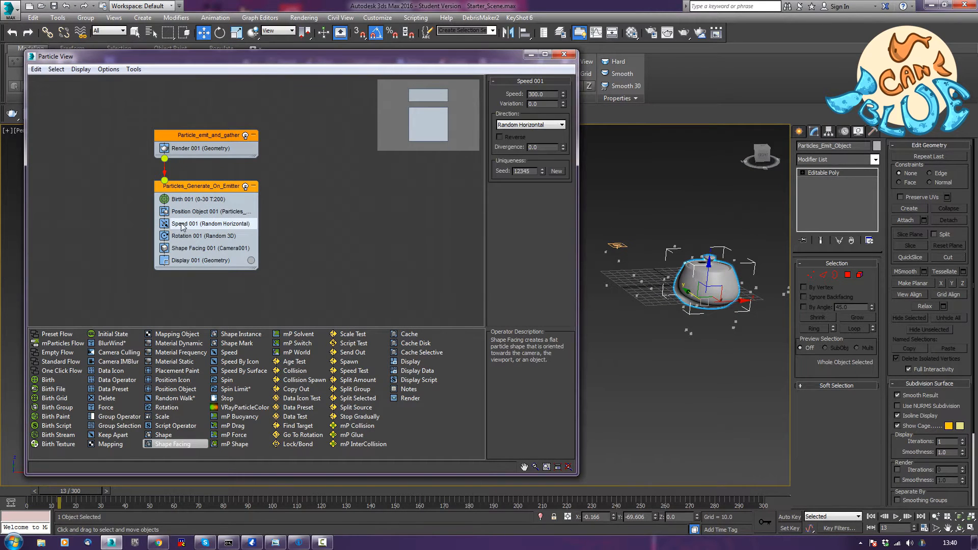
key(Delete)
alt+middle_drag(695, 348, 677, 378)
scroll(687, 339, up, 3)
key(F4)
scroll(677, 378, up, 2)
middle_drag(685, 333, 687, 366)
scroll(686, 365, up, 2)
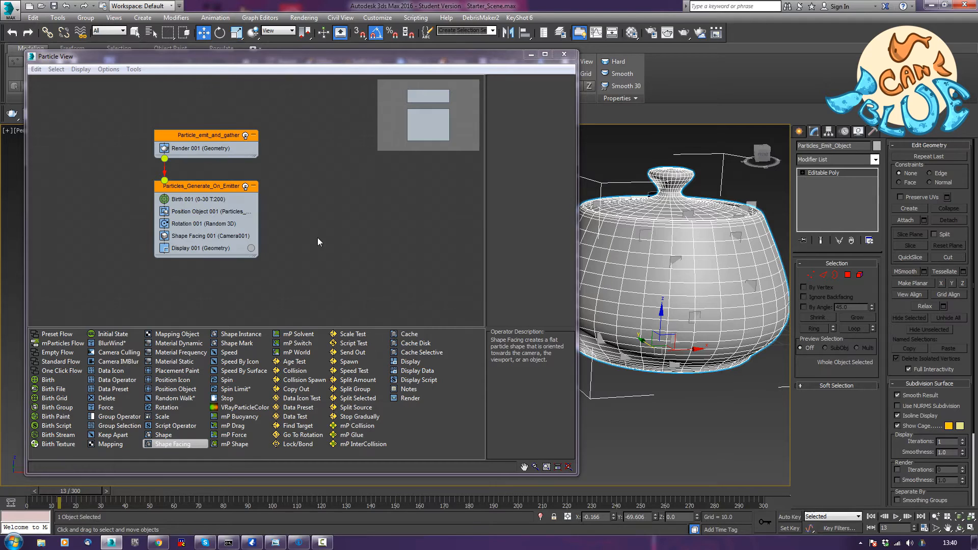
Set the Birth operator's Emit Start to -1 and Emit Stop to 0
click(179, 203)
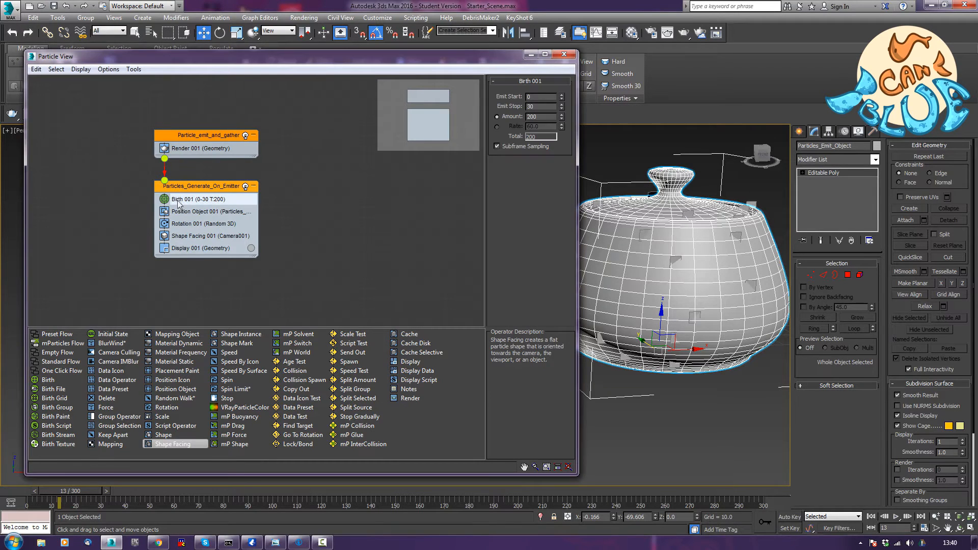
double_click(540, 98)
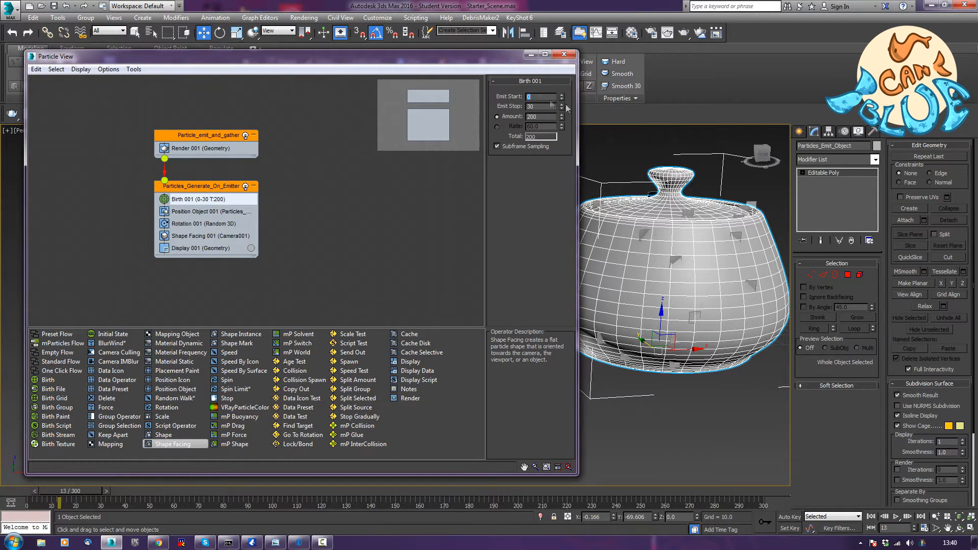
text(-1)
key(Tab)
text(0)
key(Return)
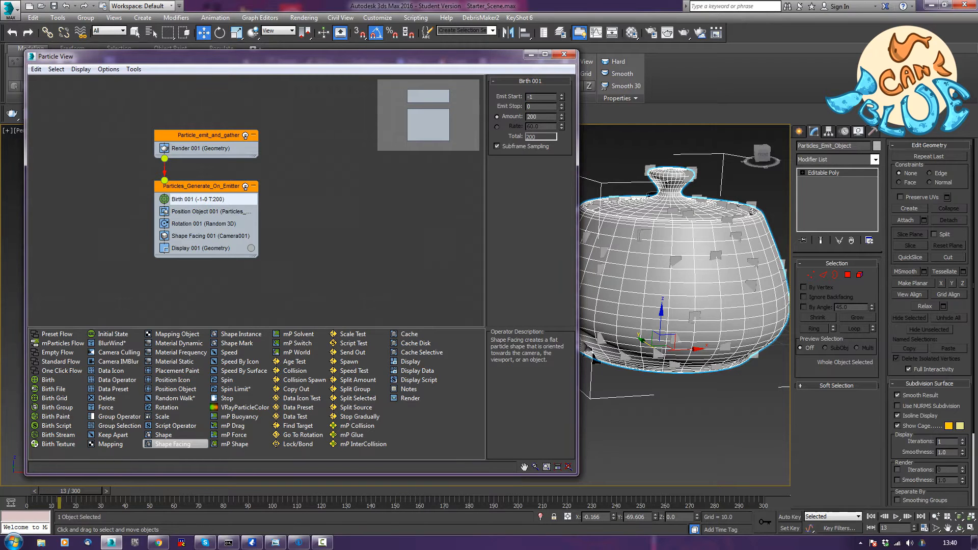
Return to frame 0 and set the Birth operator's particle amount to 50000
drag(80, 495, 39, 510)
key(w)
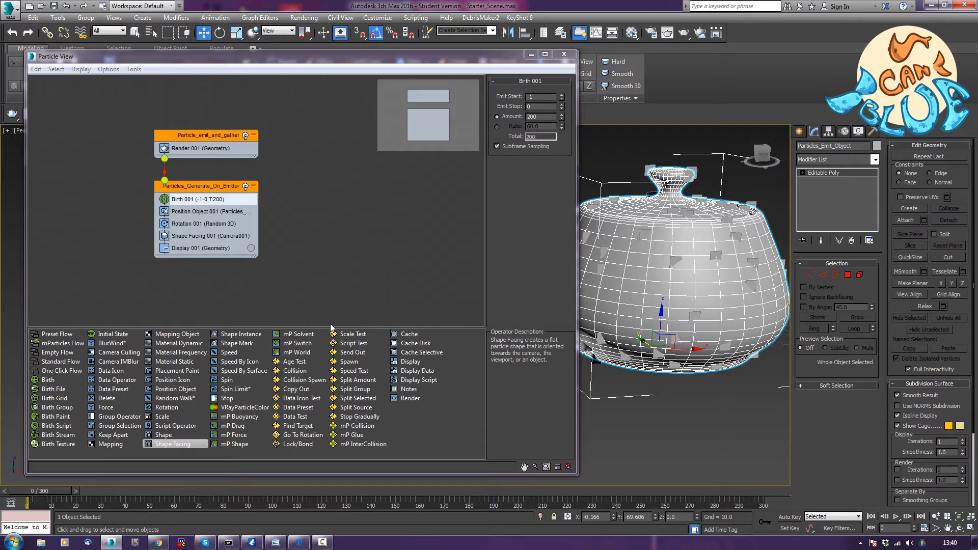
click(545, 119)
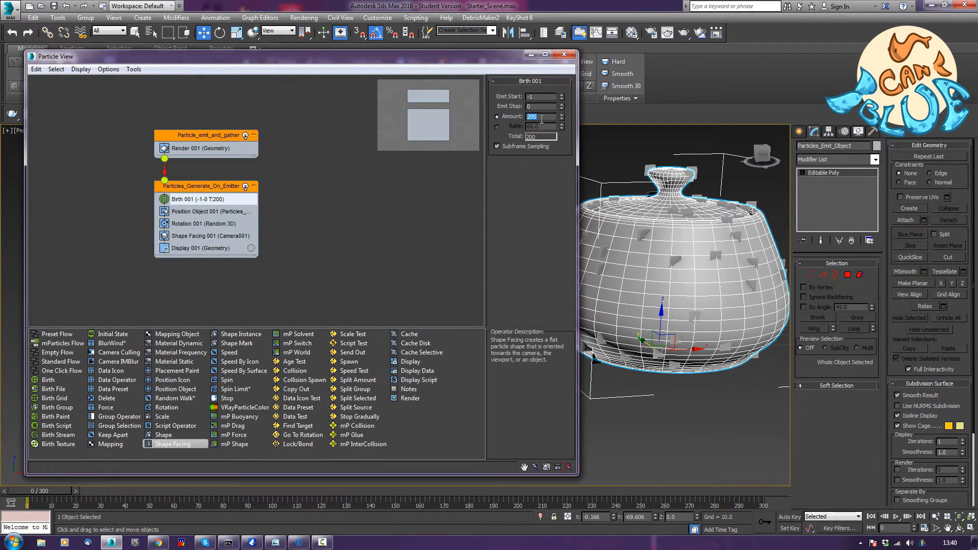
key(Return)
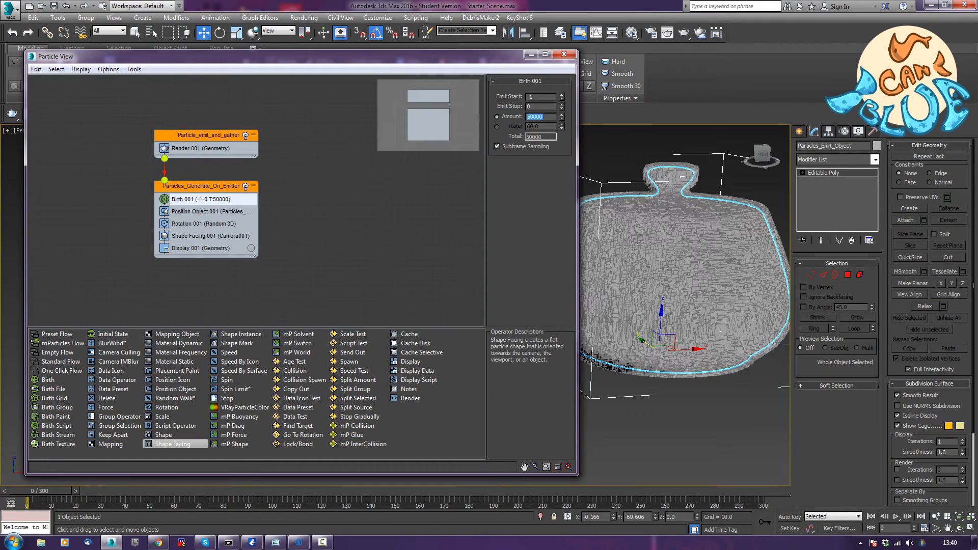
Set the Birth operator's particle amount to 25000
scroll(708, 350, down, 4)
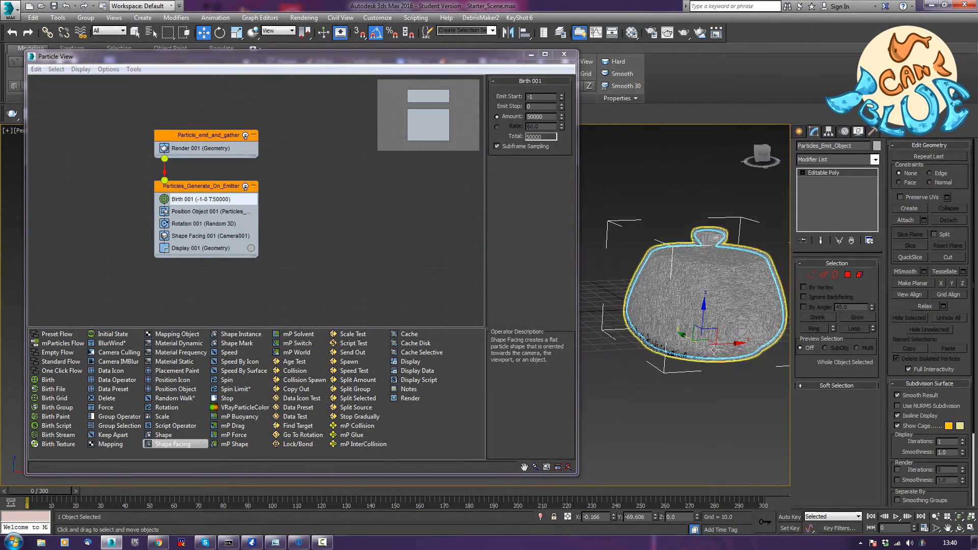
mouse_move(708, 350)
alt+middle_down()
mouse_move(685, 336)
mouse_move(699, 365)
mouse_move(688, 368)
mouse_move(702, 354)
alt+middle_up()
mouse_move(50, 492)
mouse_down()
mouse_move(285, 504)
mouse_move(57, 490)
mouse_move(151, 488)
mouse_move(47, 494)
mouse_up()
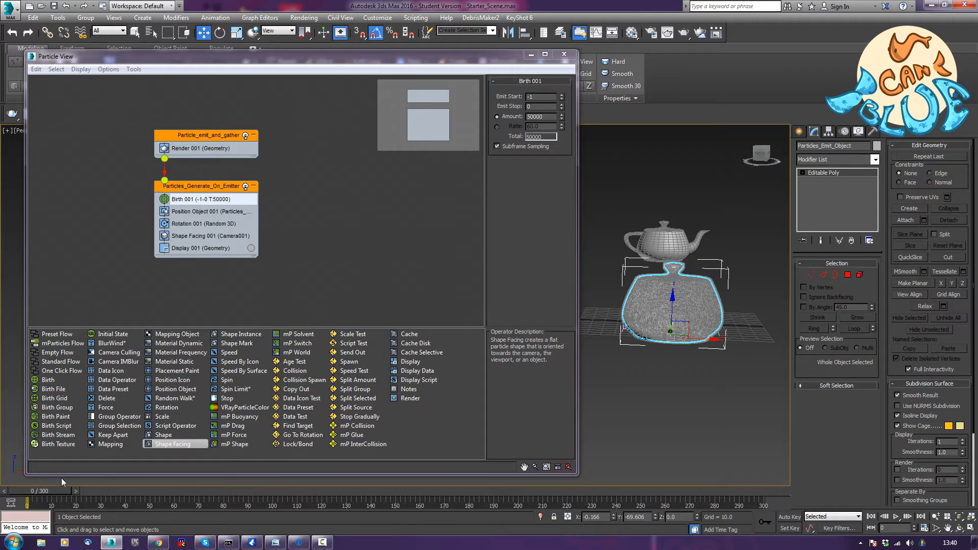
double_click(534, 117)
text(25)
key(Return)
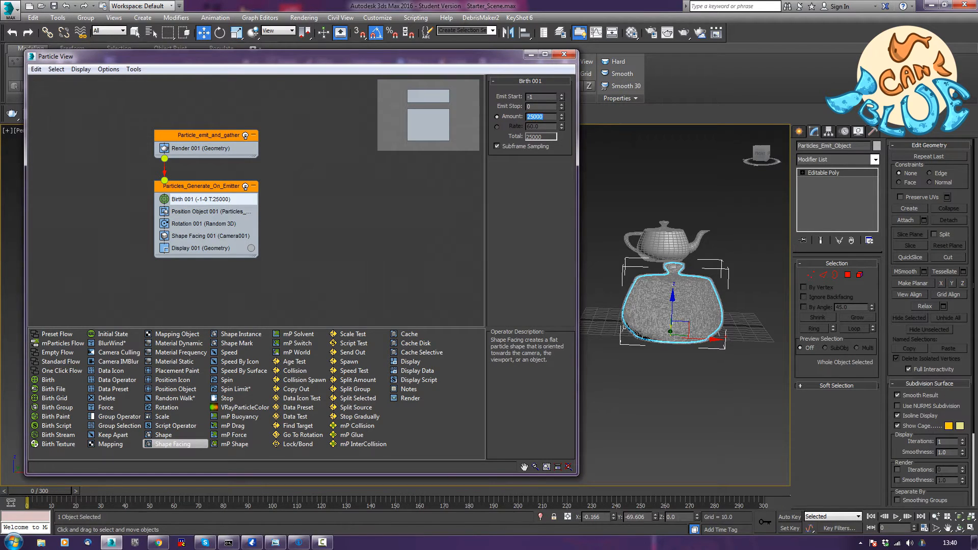
click(48, 491)
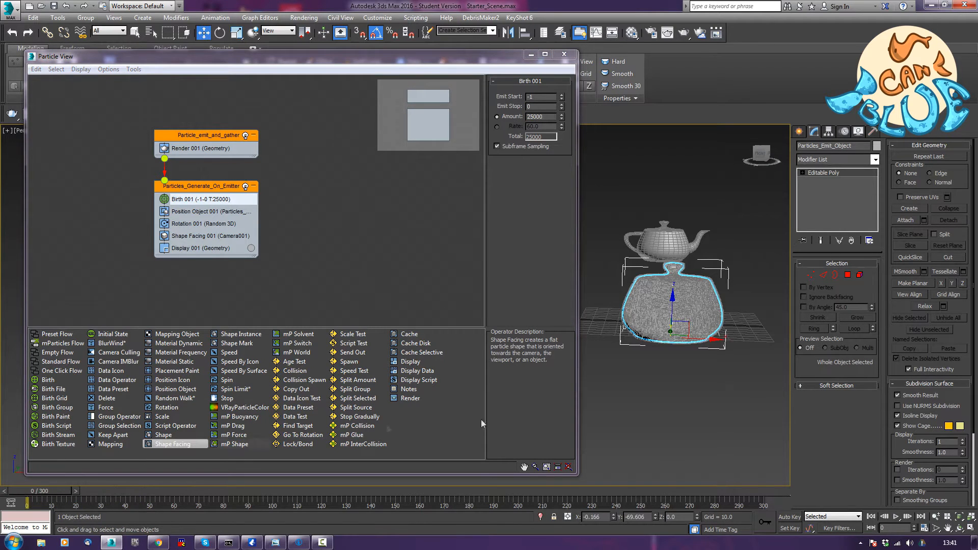
Delete the Rotation operator from the Particles_Generate_On_Emitter event and scrub the first frames to check the particles
alt+middle_drag(692, 419, 677, 340)
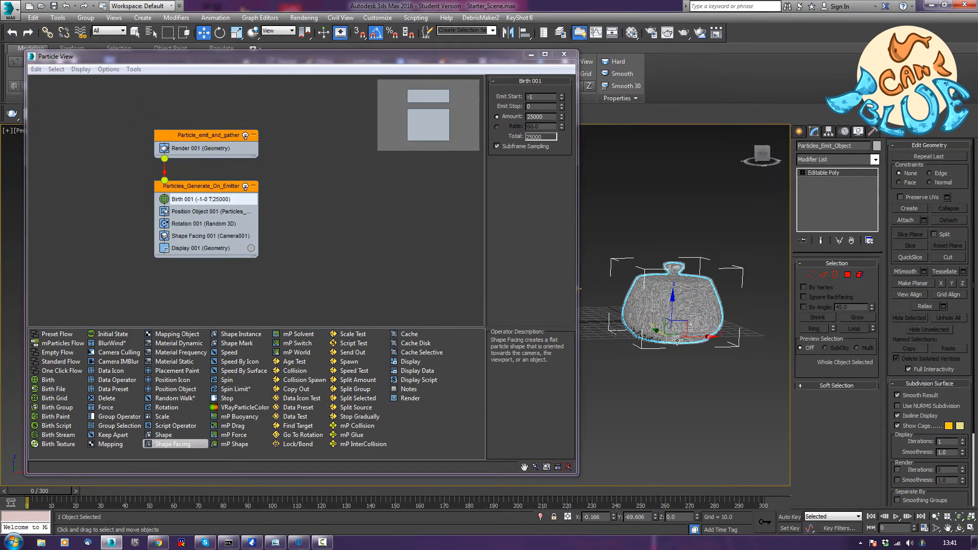
click(188, 225)
key(Delete)
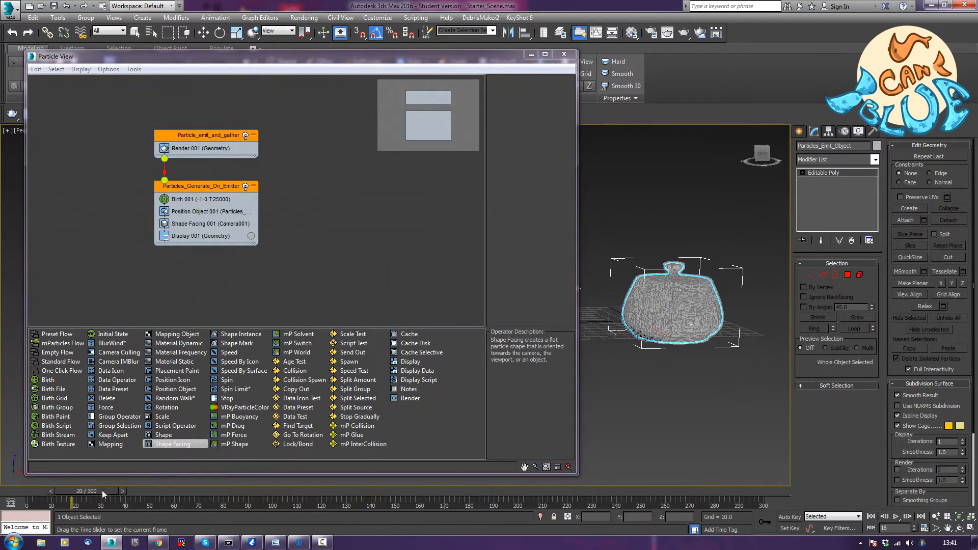
mouse_move(42, 502)
mouse_down()
mouse_move(200, 503)
mouse_move(50, 509)
mouse_up()
key(w)
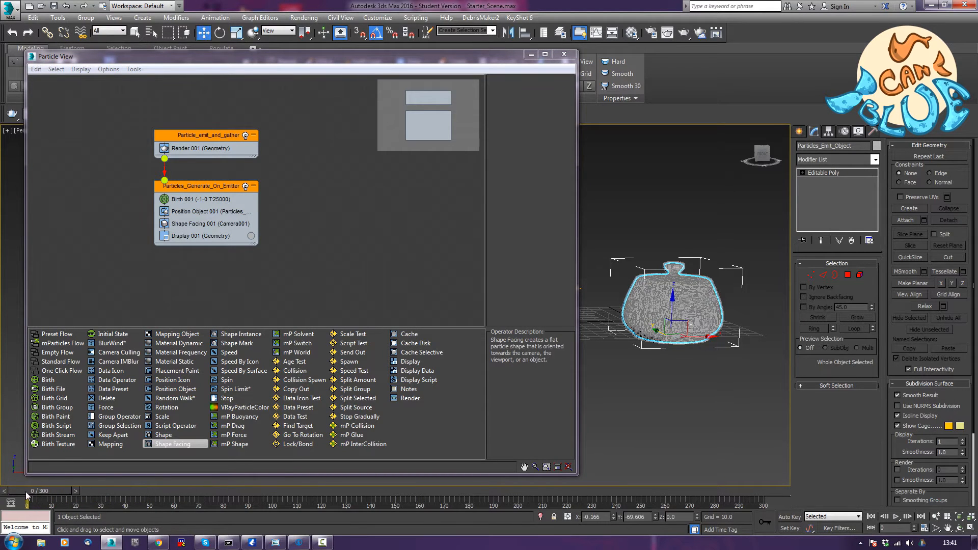
Narrow the Particle View window to uncover both teapots in the viewport
middle_drag(676, 408, 693, 397)
scroll(686, 392, down, 3)
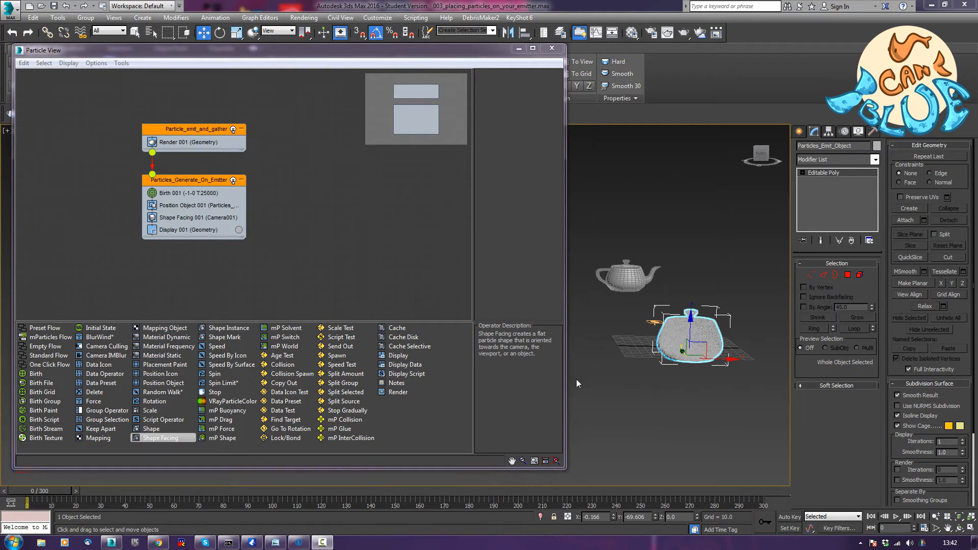
middle_drag(646, 376, 648, 381)
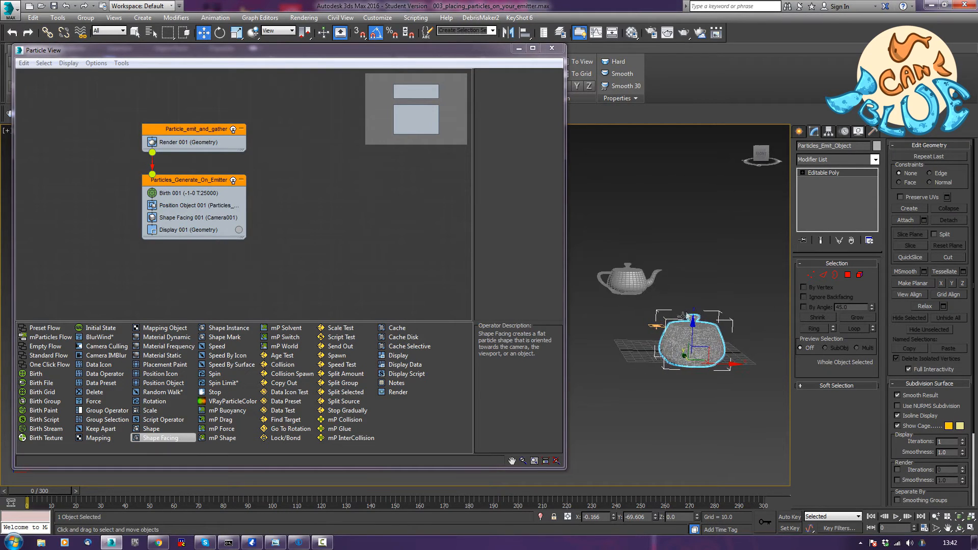
mouse_move(619, 381)
alt+middle_down()
mouse_move(720, 383)
mouse_move(644, 414)
mouse_move(597, 391)
mouse_move(622, 391)
alt+middle_up()
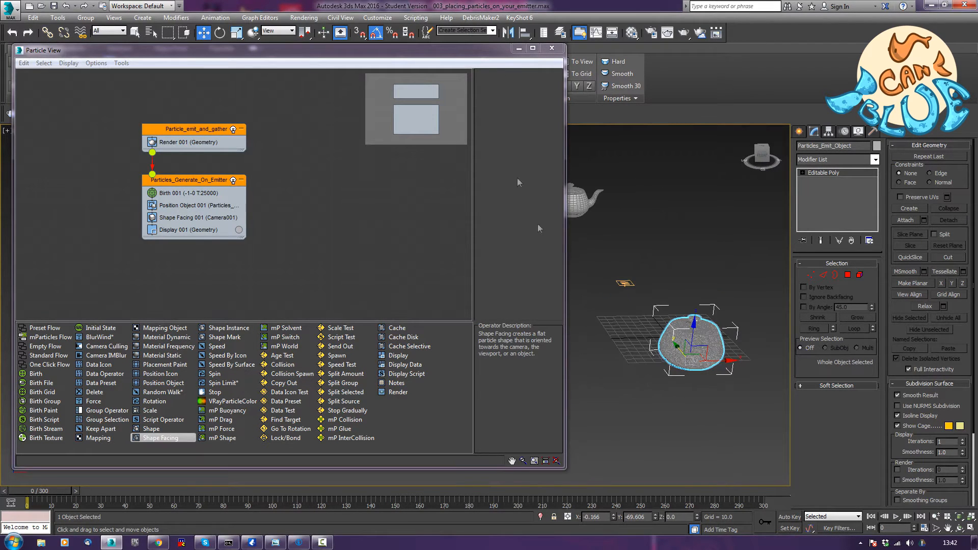
drag(560, 221, 412, 242)
alt+middle_drag(601, 335, 579, 348)
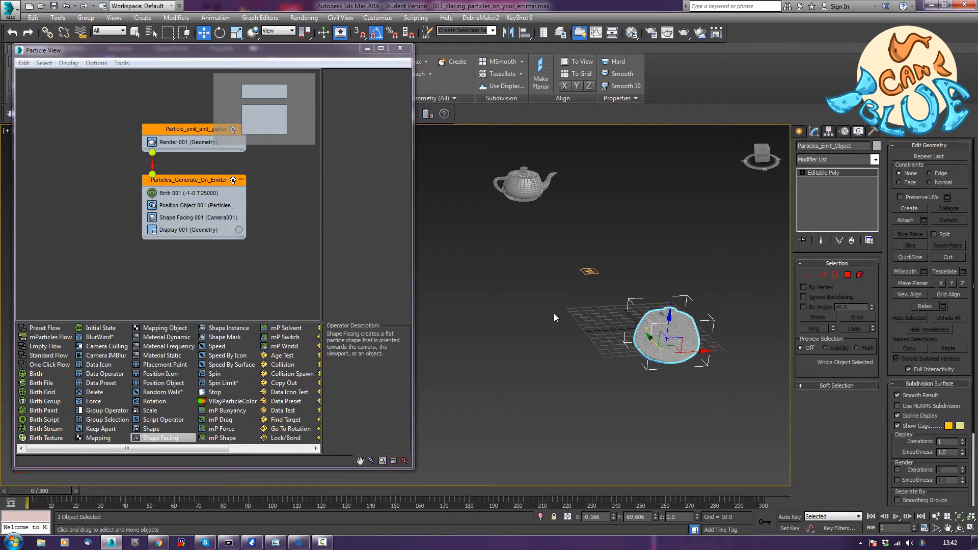
alt+middle_drag(633, 336, 621, 342)
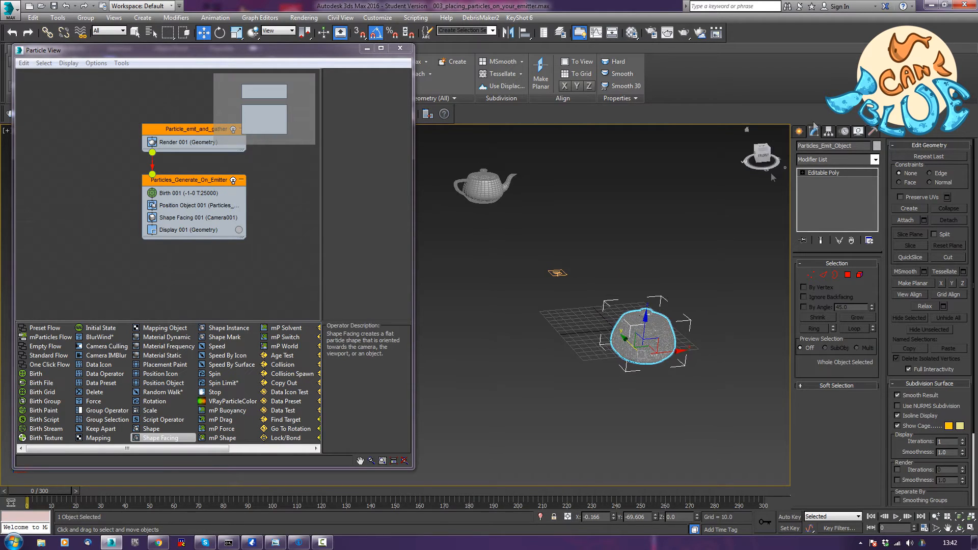
Create a Wind space warp and place it beside the emitter teapot at about X -107, Y -65
click(799, 131)
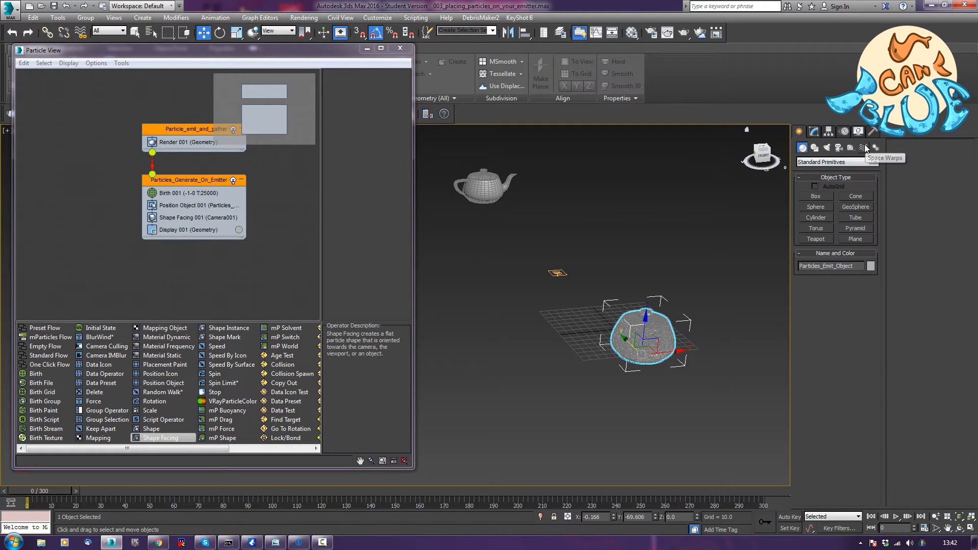
click(863, 148)
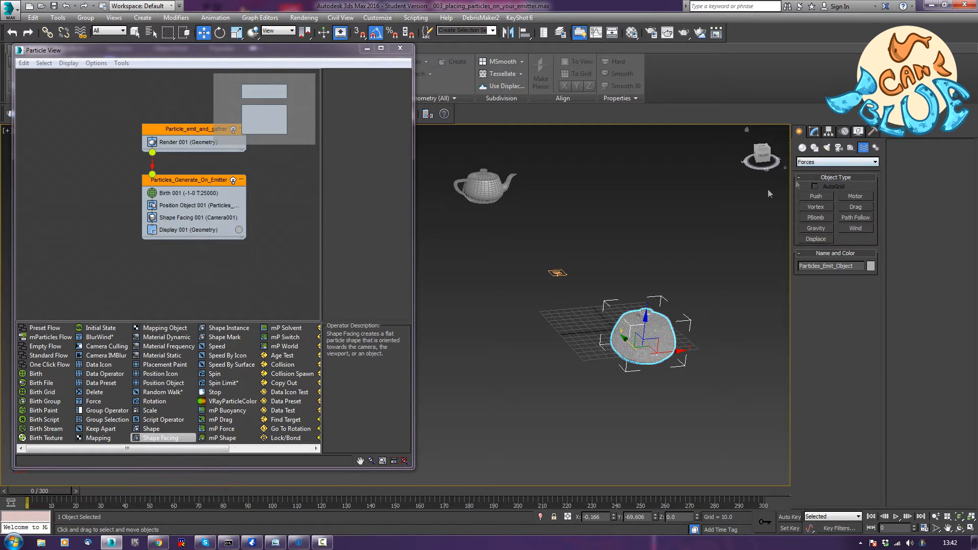
alt+middle_drag(707, 407, 700, 393)
alt+middle_drag(760, 236, 698, 300)
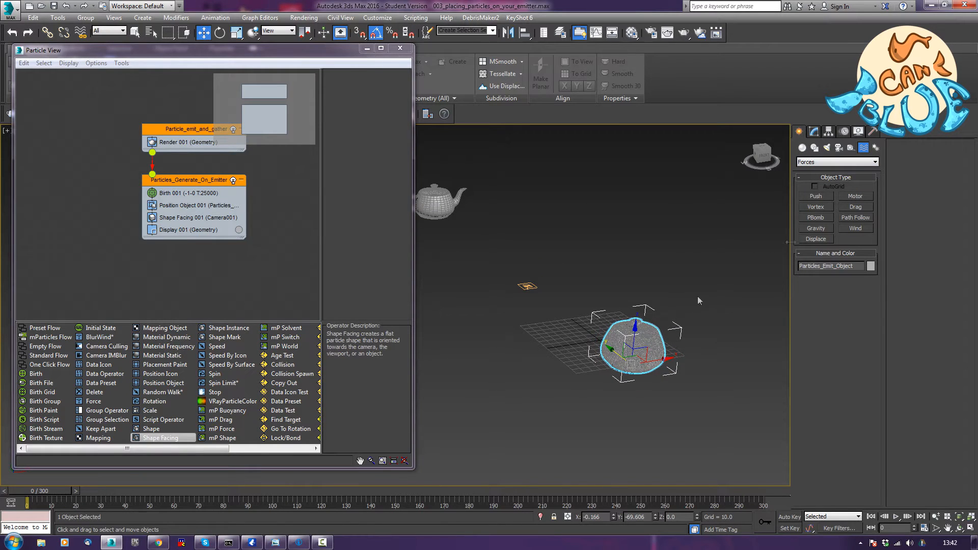
click(855, 228)
drag(557, 388, 555, 411)
key(w)
alt+middle_drag(555, 411, 518, 365)
drag(536, 347, 530, 330)
alt+middle_drag(613, 388, 587, 363)
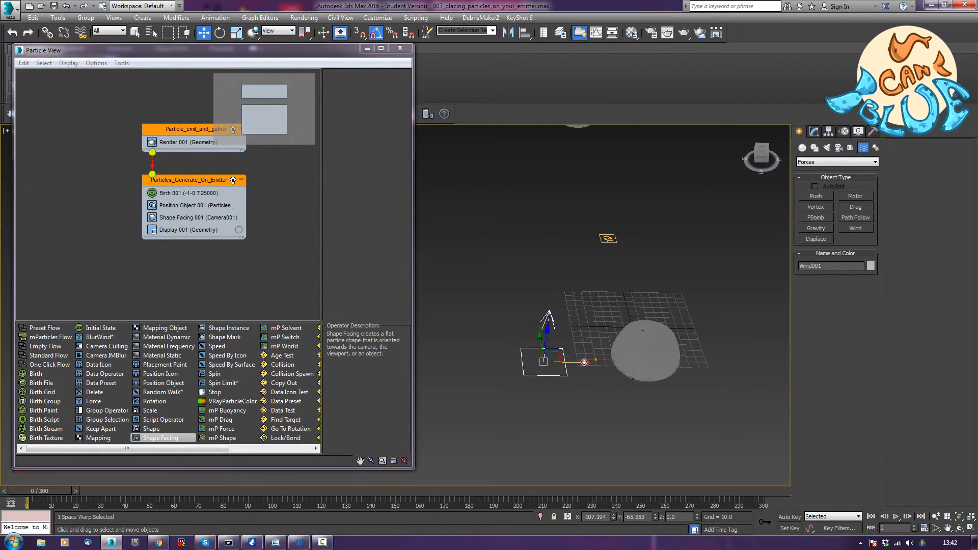
Clone the Wind warp along X to the opposite side of the emitter teapot, at about X 91
shift+drag(585, 361, 769, 352)
click(488, 318)
mouse_move(609, 410)
alt+middle_down()
mouse_move(623, 394)
mouse_move(656, 385)
mouse_move(648, 379)
alt+middle_up()
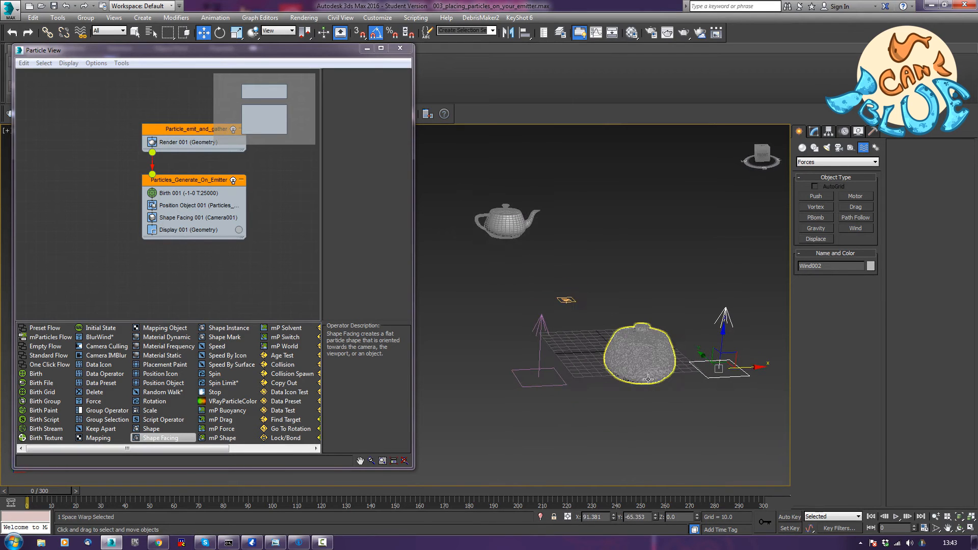
Rotate the cloned Wind -10° and the original Wind 10° about Y so both lean toward the emitter teapot
key(e)
drag(723, 351, 666, 357)
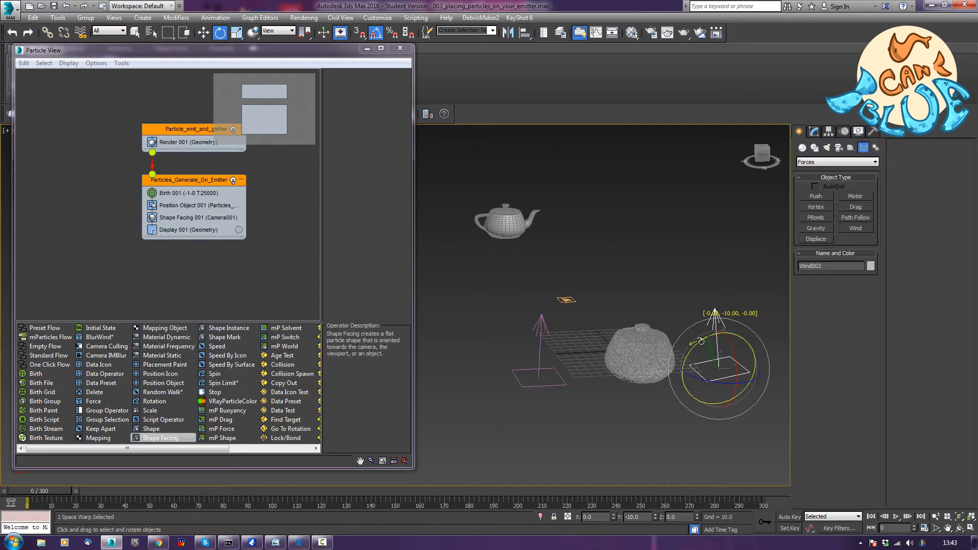
click(558, 383)
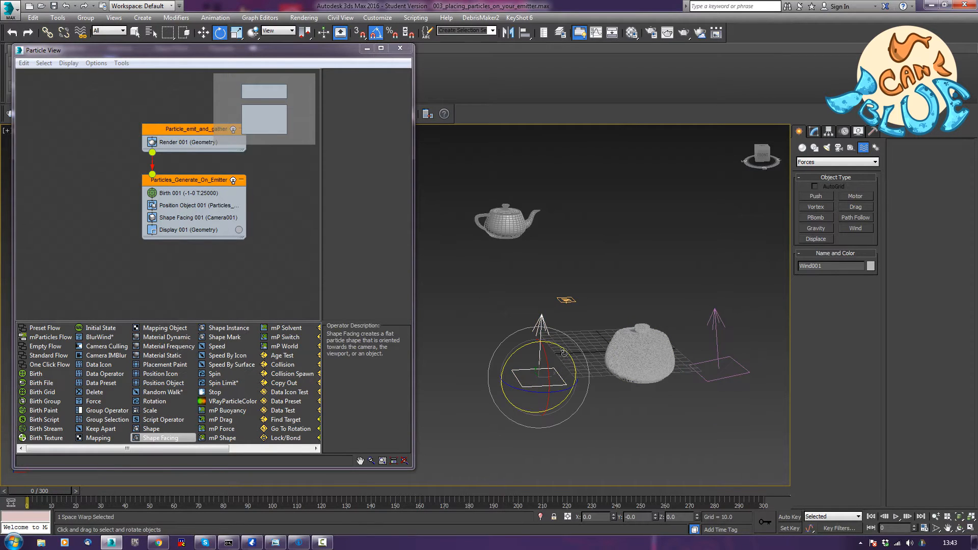
drag(564, 353, 573, 354)
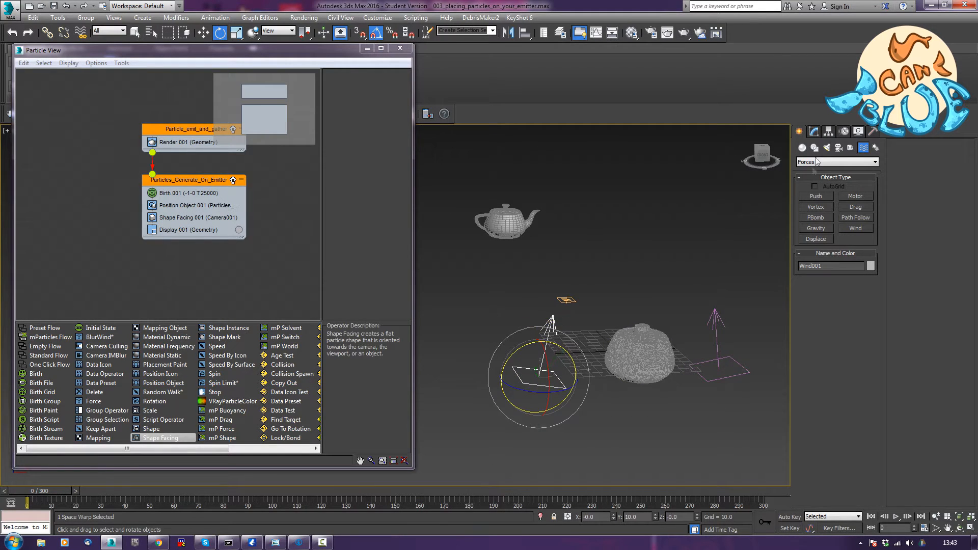
Show the original Wind warp's force and turbulence parameters
click(814, 131)
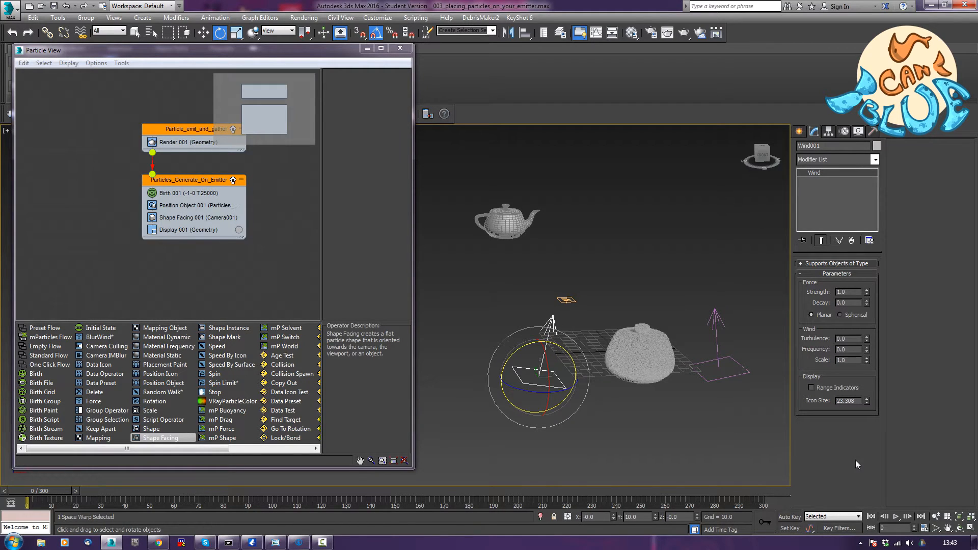
middle_drag(650, 415, 620, 428)
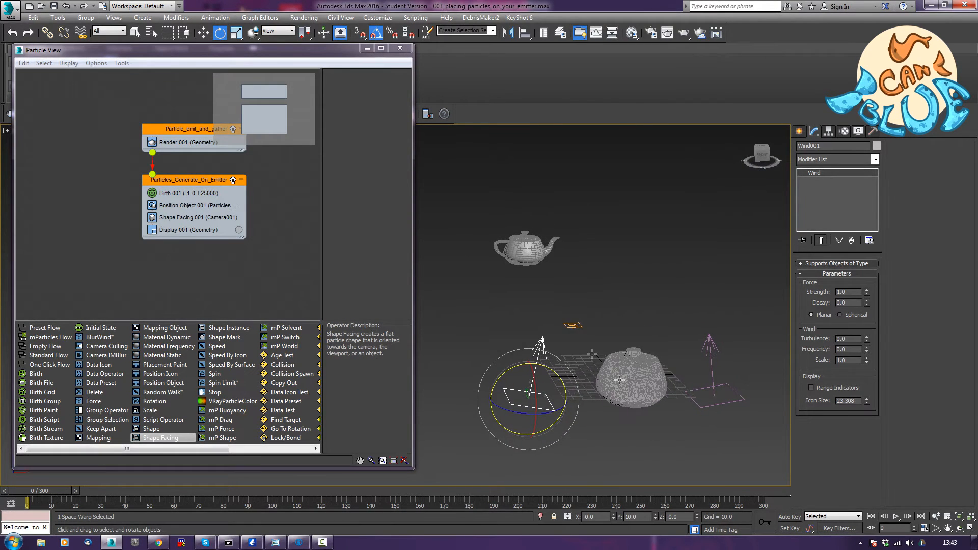
middle_drag(264, 277, 182, 246)
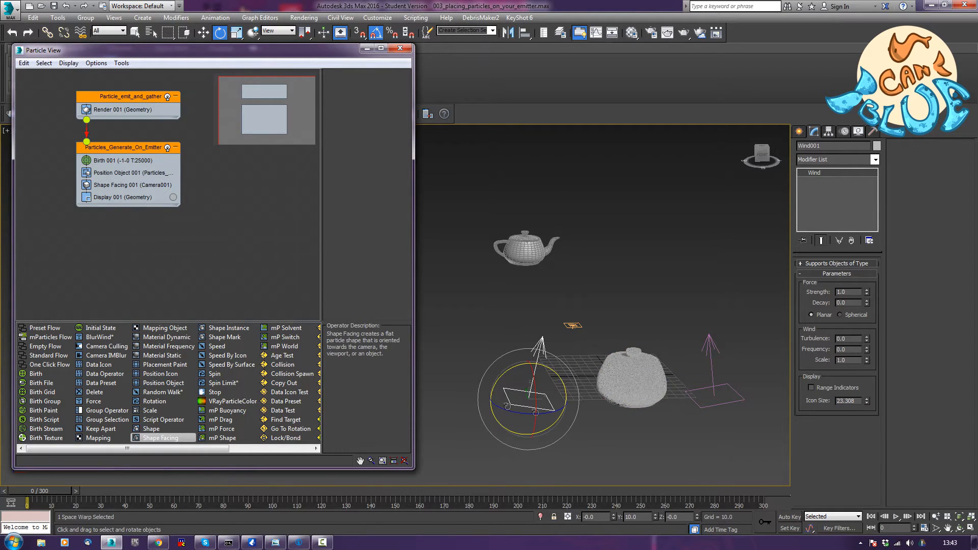
click(654, 382)
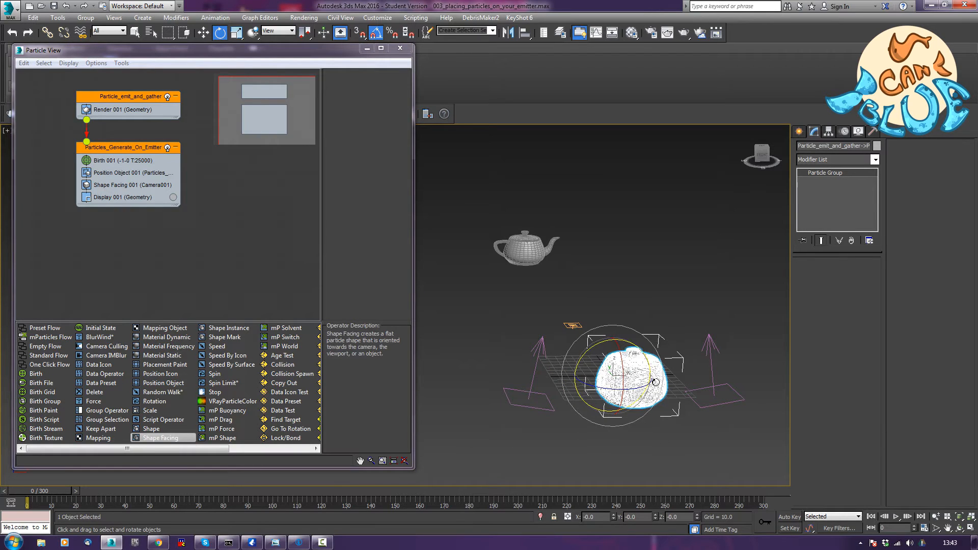
right_click(633, 366)
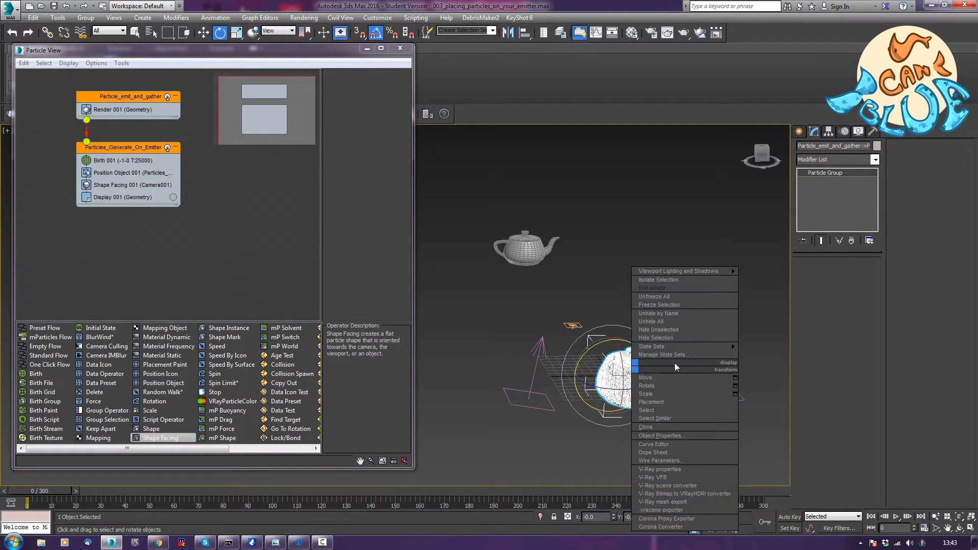
click(554, 445)
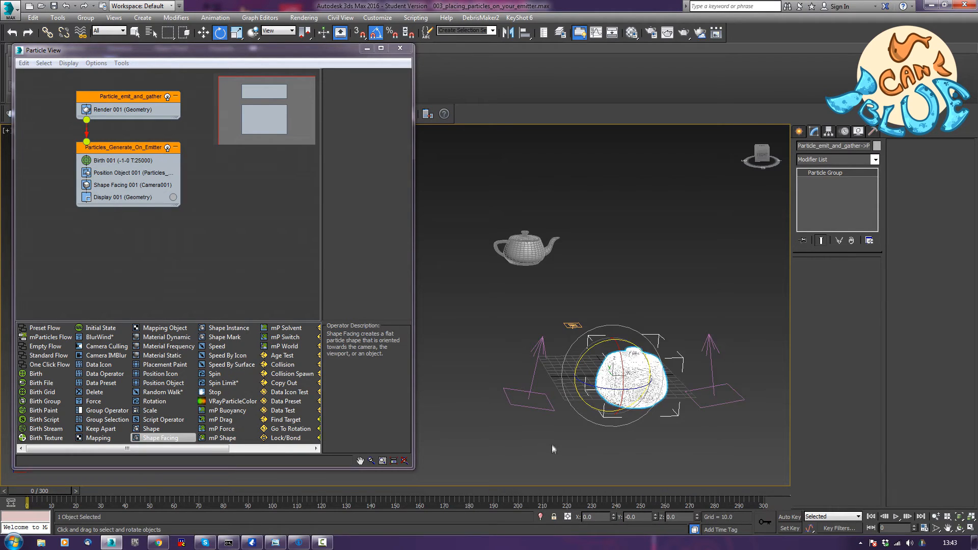
alt+middle_drag(552, 444, 638, 445)
click(681, 434)
drag(40, 491, 283, 491)
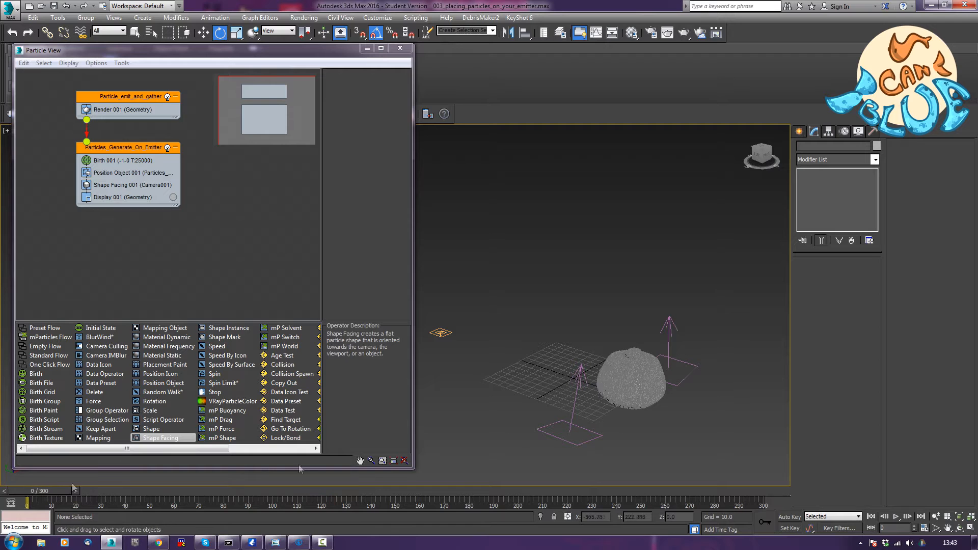
Hide the Particles_Emit_Object teapot, leaving its particles displayed
click(640, 390)
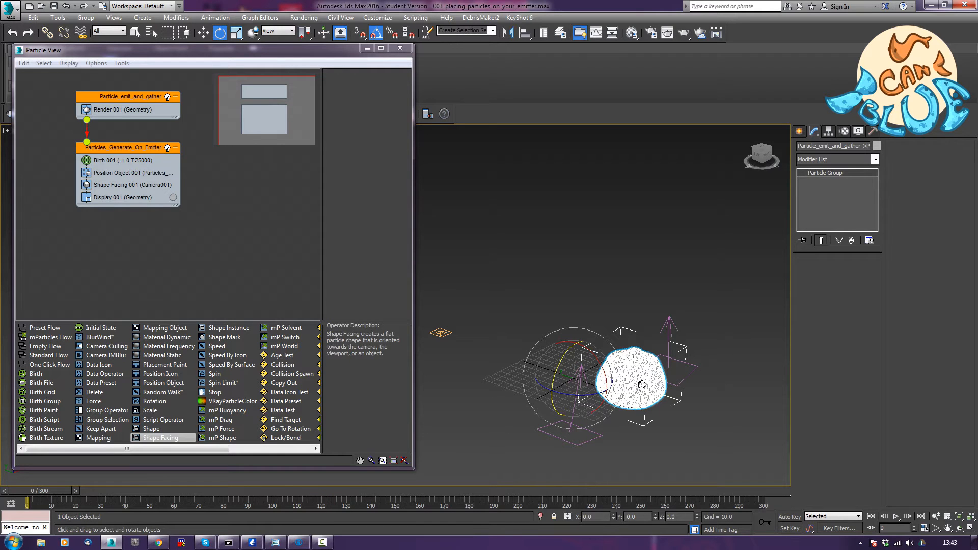
click(642, 384)
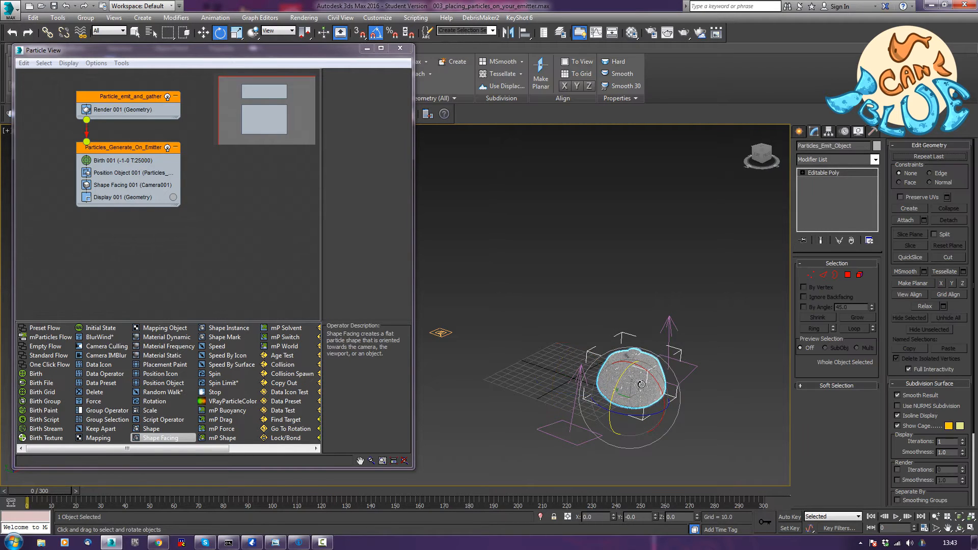
right_click(641, 384)
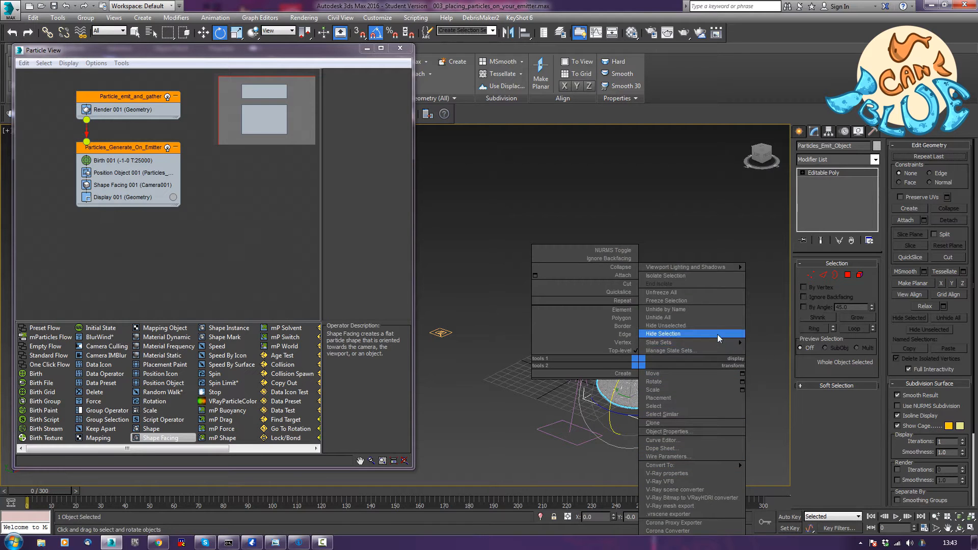
click(718, 339)
alt+middle_drag(703, 432, 692, 404)
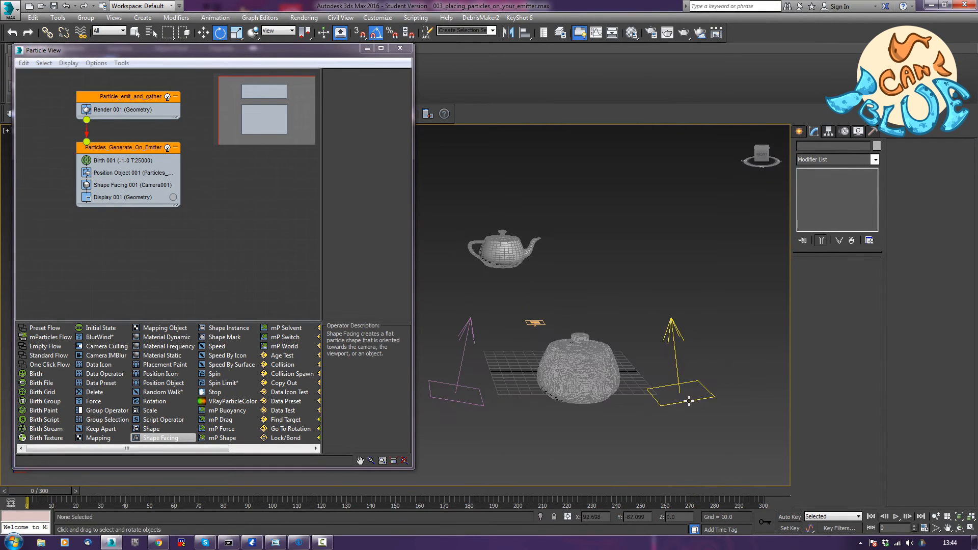
Add an Age Test to the Particles_Generate_On_Emitter event with a test value of 31 and a variation of 15
mouse_move(57, 493)
mouse_down()
mouse_move(117, 494)
mouse_move(55, 497)
mouse_up()
key(e)
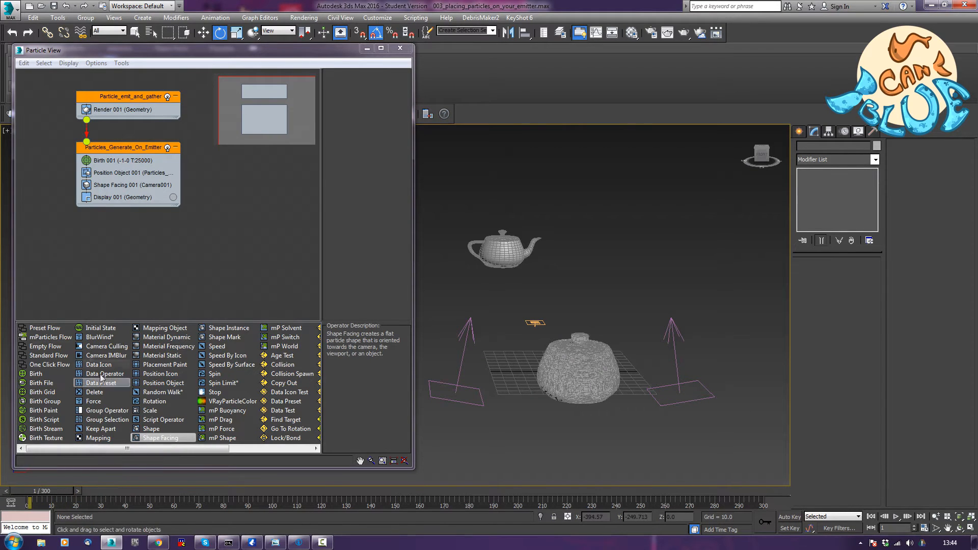
drag(280, 355, 109, 209)
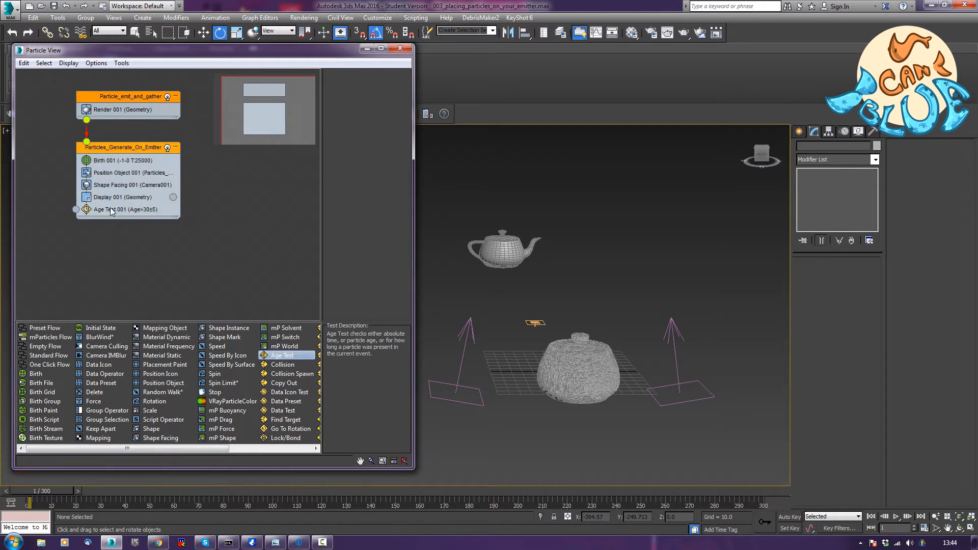
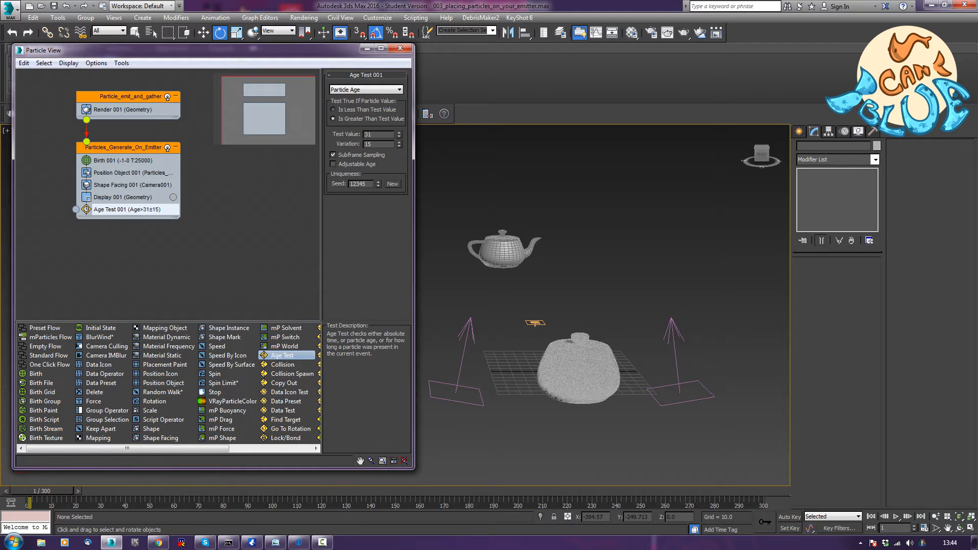
middle_drag(183, 264, 178, 242)
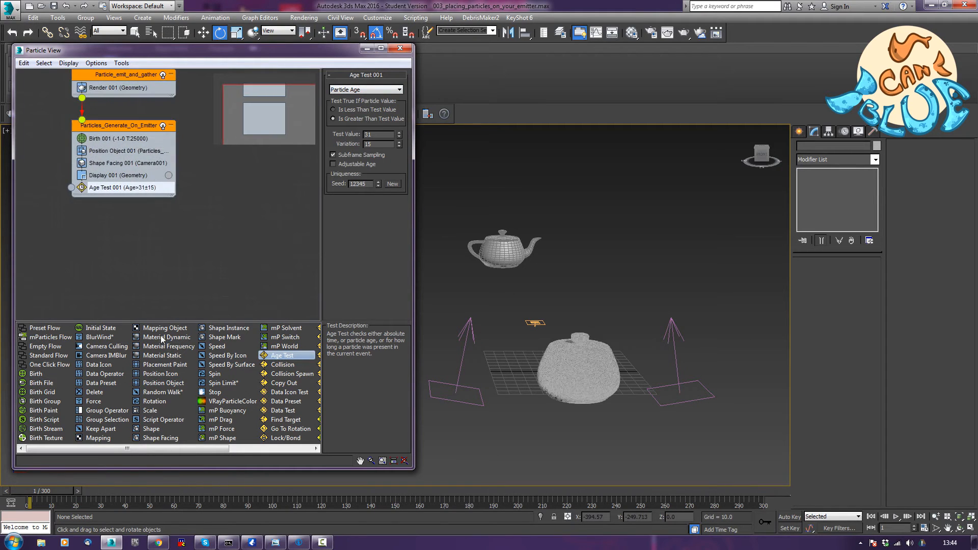
Create a new event from a Force operator below Particles_Generate_On_Emitter and wire the Age Test output to it
click(105, 404)
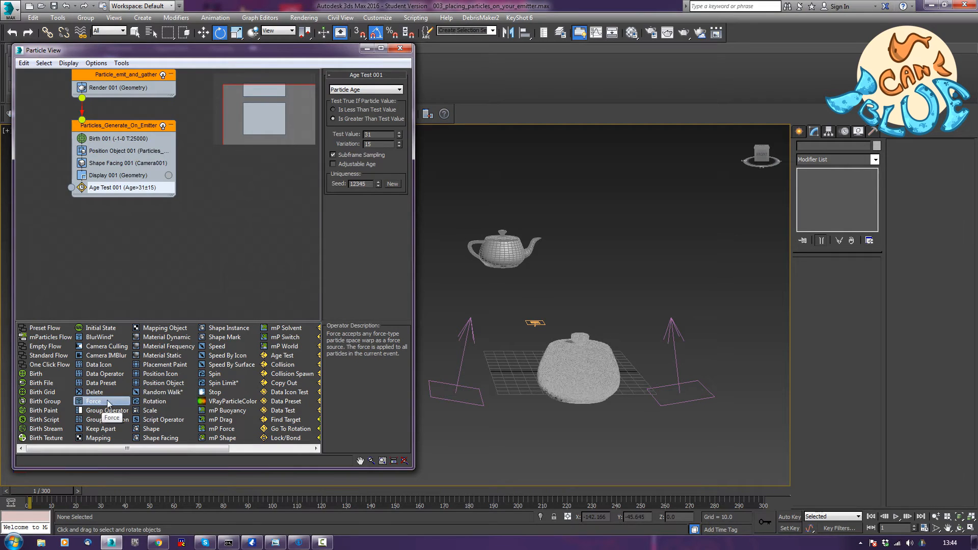
click(470, 332)
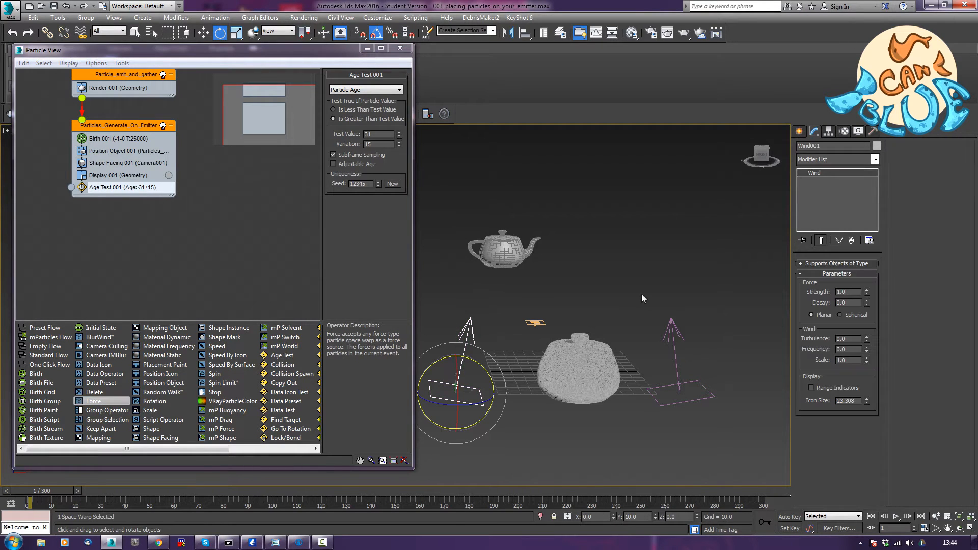
click(681, 329)
drag(102, 401, 114, 249)
drag(72, 187, 82, 242)
Add Wind001 and Wind002 to the Force operator's space warps
click(102, 262)
click(344, 134)
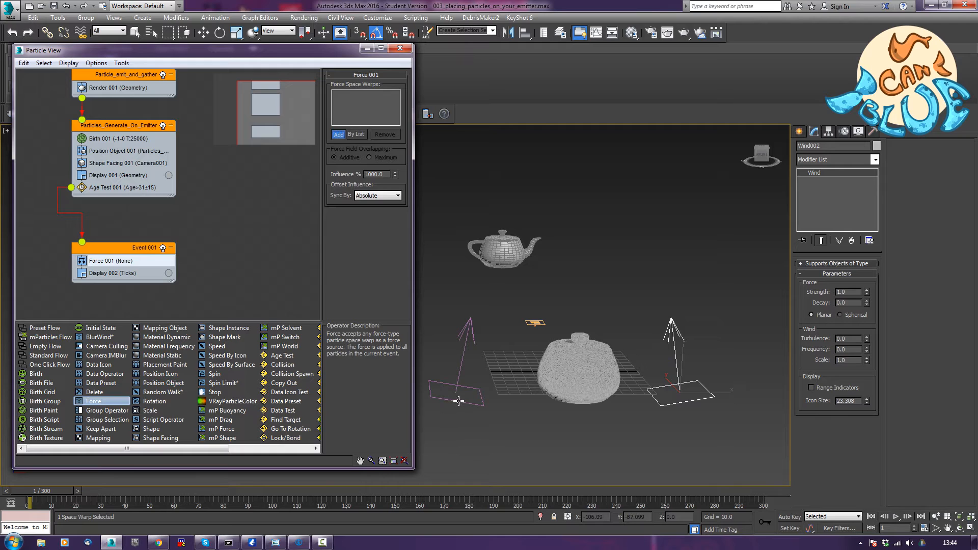
click(459, 402)
click(345, 134)
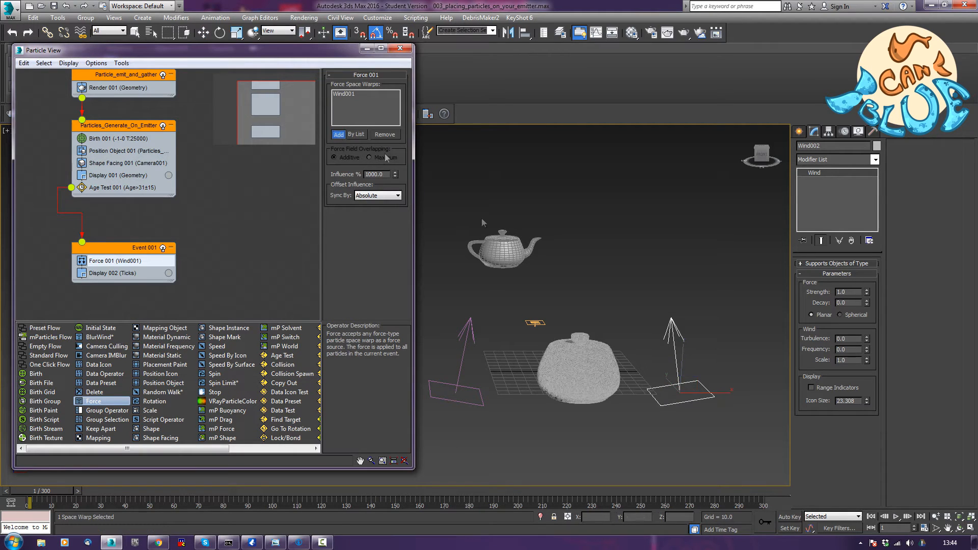
click(674, 403)
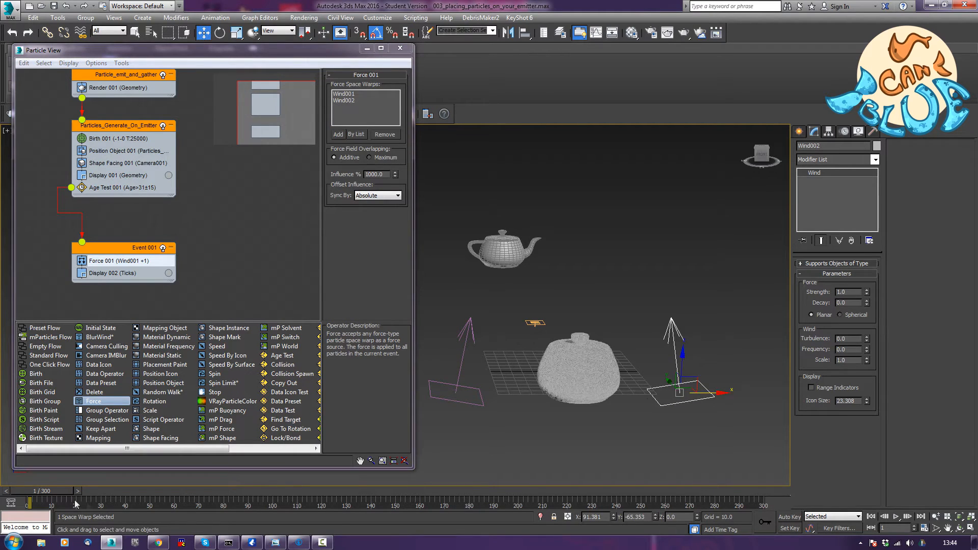
At frame 31, rotate Wind002 to -35° and Wind001 to 35° about Y to lean them further inward
drag(42, 491, 103, 499)
key(w)
middle_drag(663, 448, 689, 465)
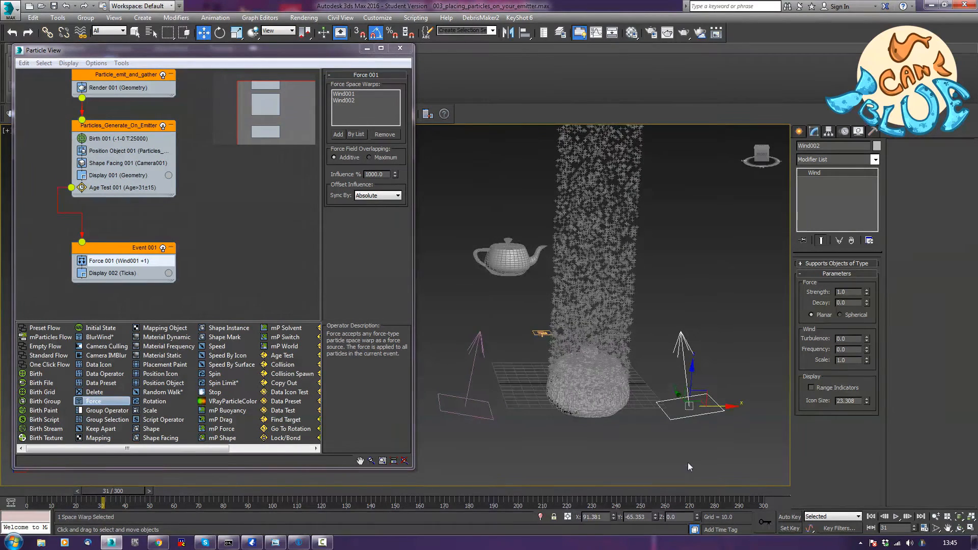
key(e)
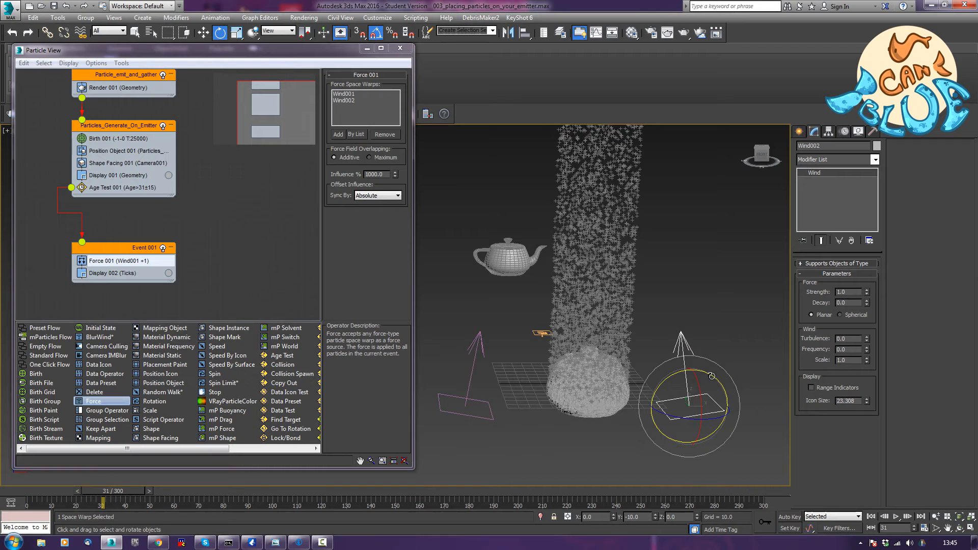
drag(711, 376, 694, 377)
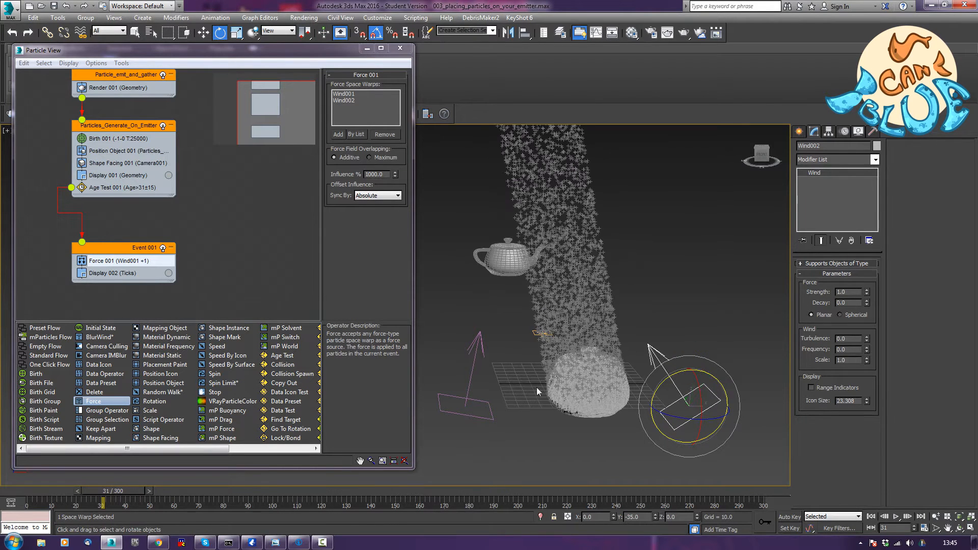
click(478, 415)
drag(495, 382, 520, 385)
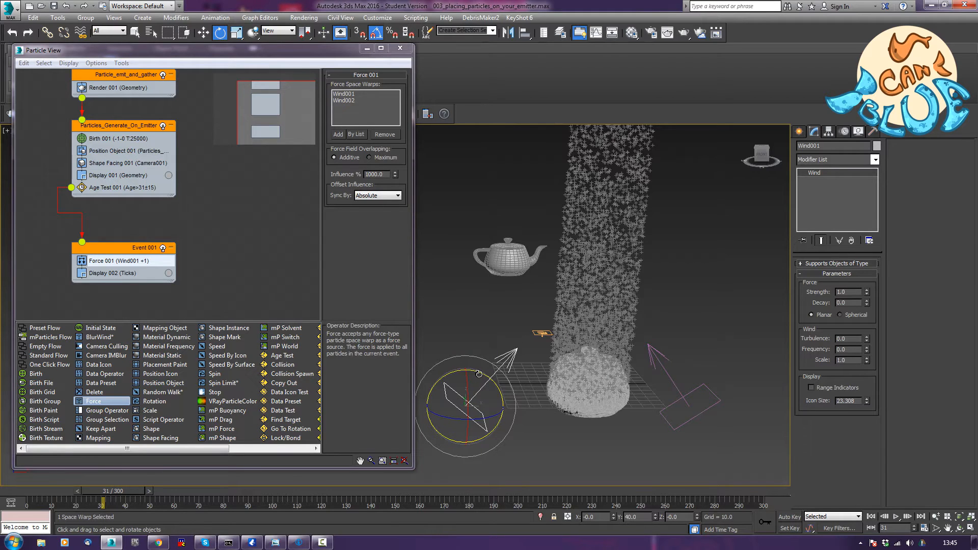
drag(477, 374, 475, 373)
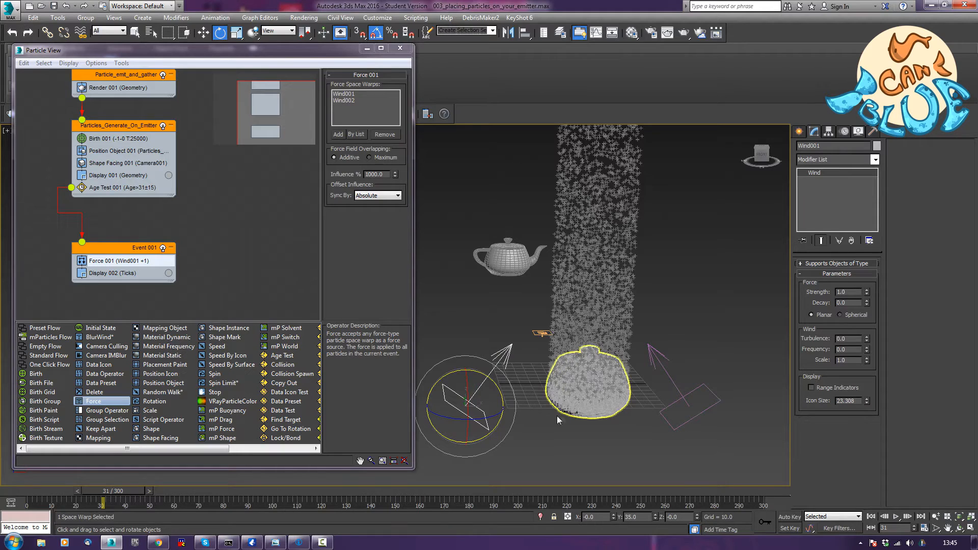
Set the new event's Display operator to show the particles as Geometry
click(99, 275)
click(369, 89)
click(368, 138)
alt+middle_drag(521, 413, 672, 428)
Try a strength of 0.15 and a decay of 0.2 on both Wind001 and Wind002
double_click(853, 292)
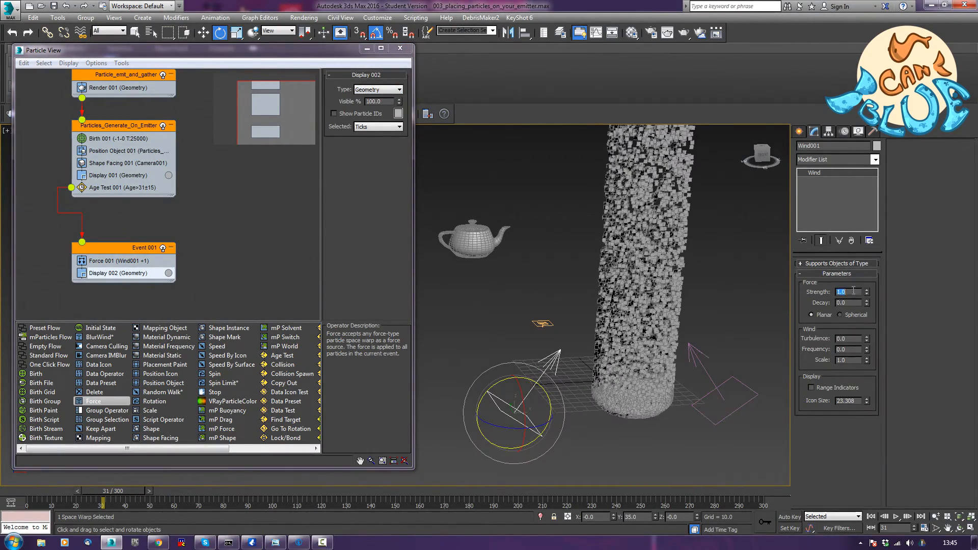
text(0.15)
key(Tab)
text(0)
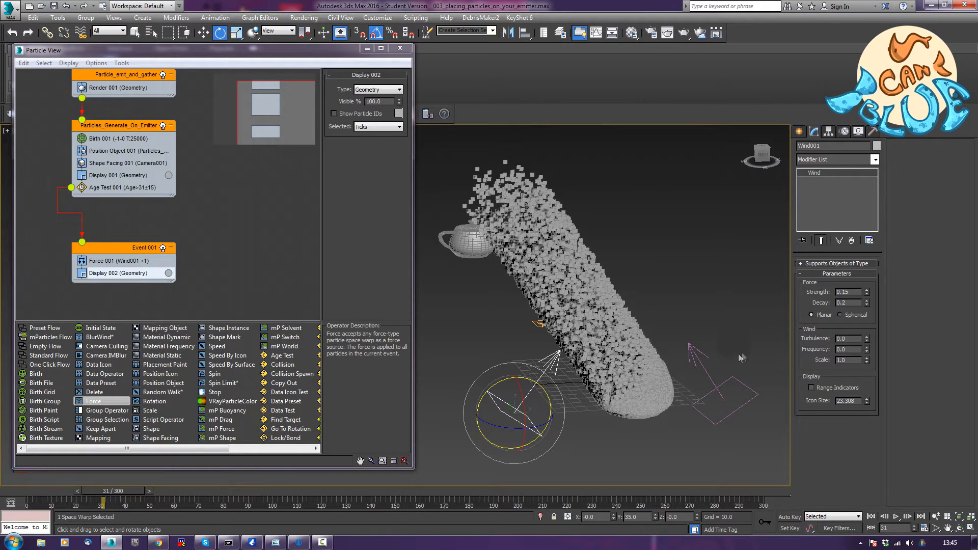
click(760, 396)
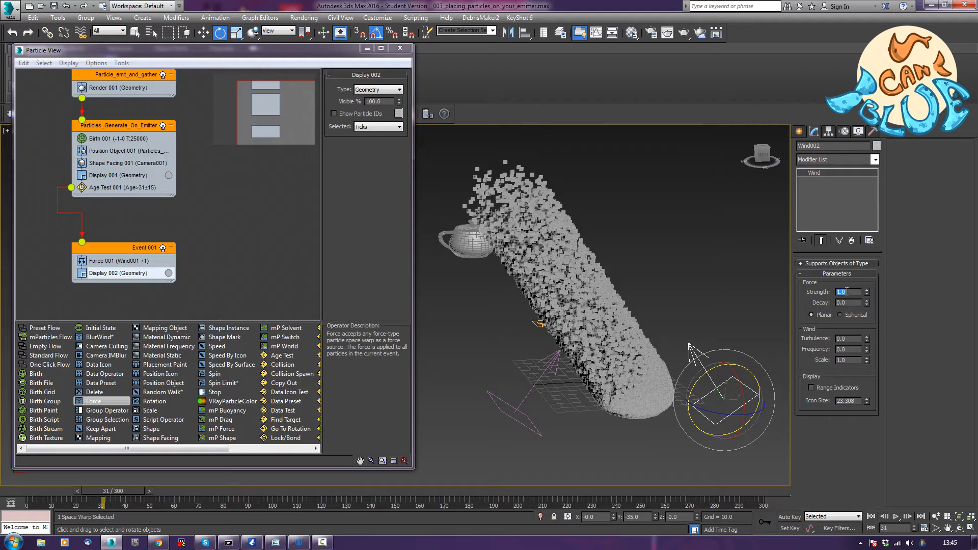
key(Tab)
text(0.2)
key(Return)
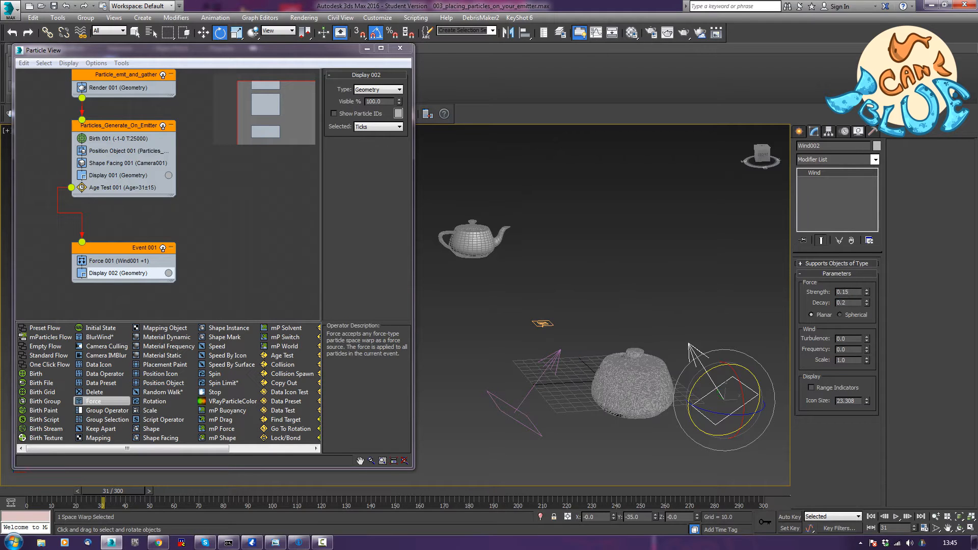
Go back to frame 5 and set Wind002's strength to 0.35 and decay to 0.015
middle_drag(782, 275, 757, 275)
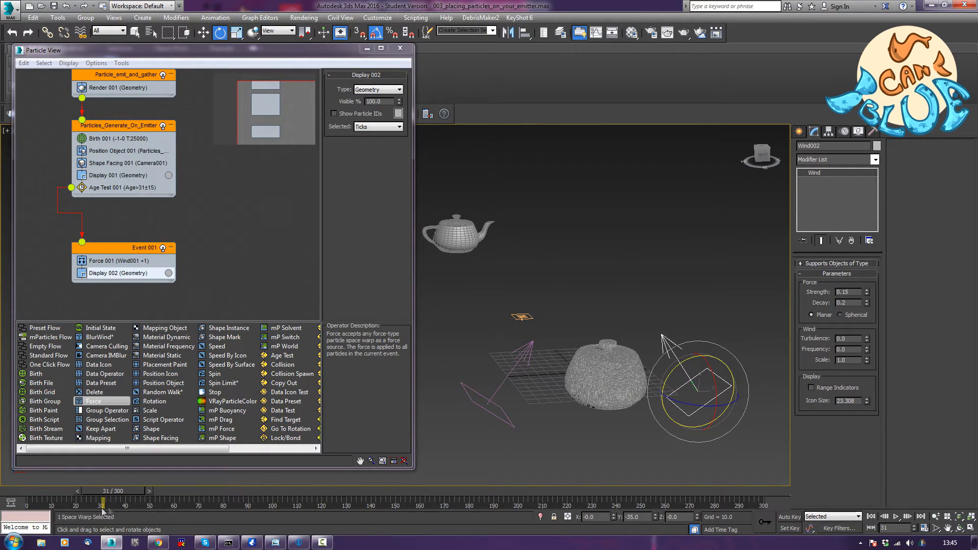
key(q)
drag(116, 490, 53, 492)
key(e)
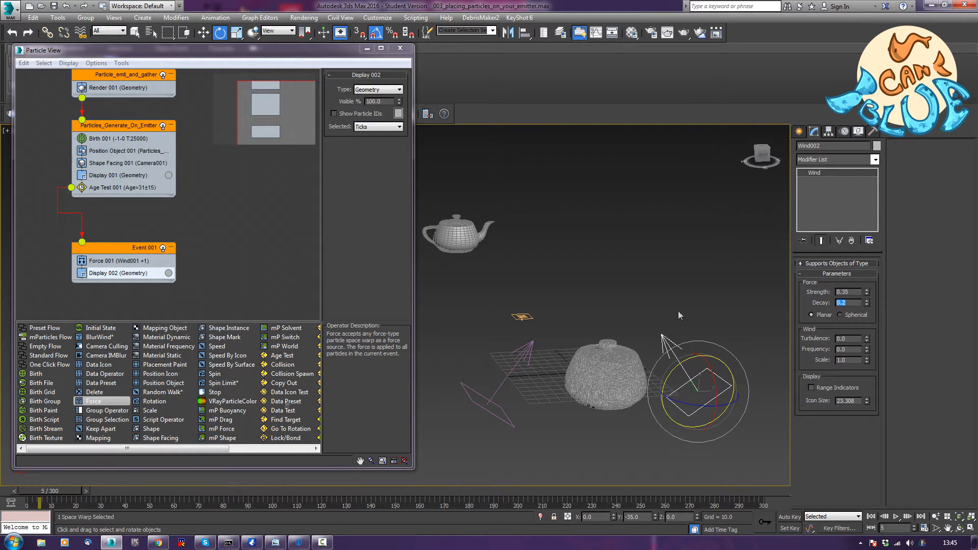
text(0.)
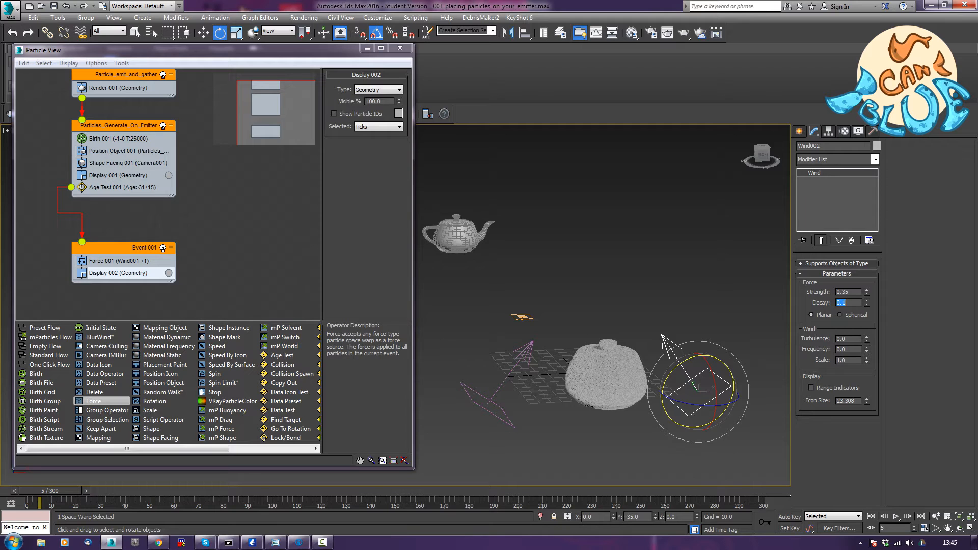
text(015)
key(Return)
Preview the particles at frame 51 and set Wind002's decay to 0.025
drag(65, 493, 174, 500)
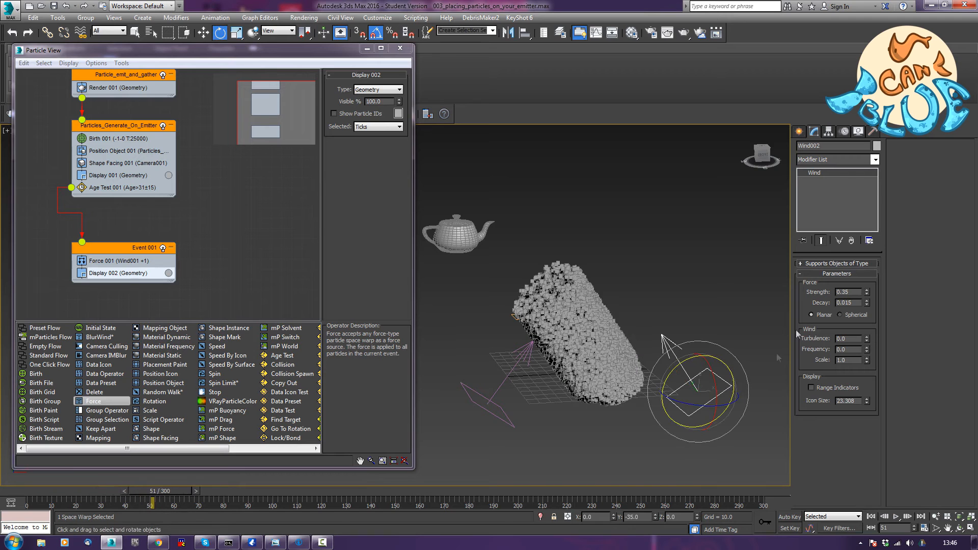
drag(857, 303, 820, 297)
text(0.)
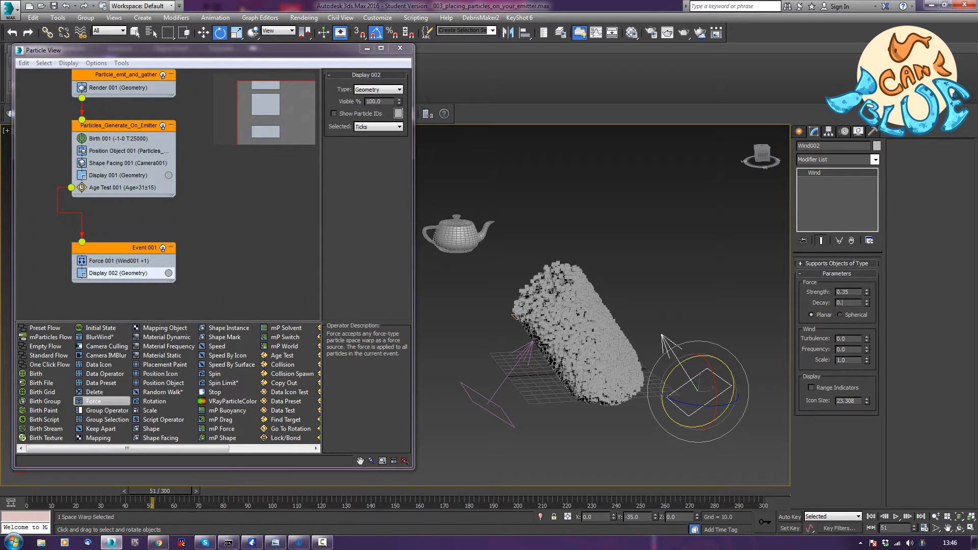
text(0.)
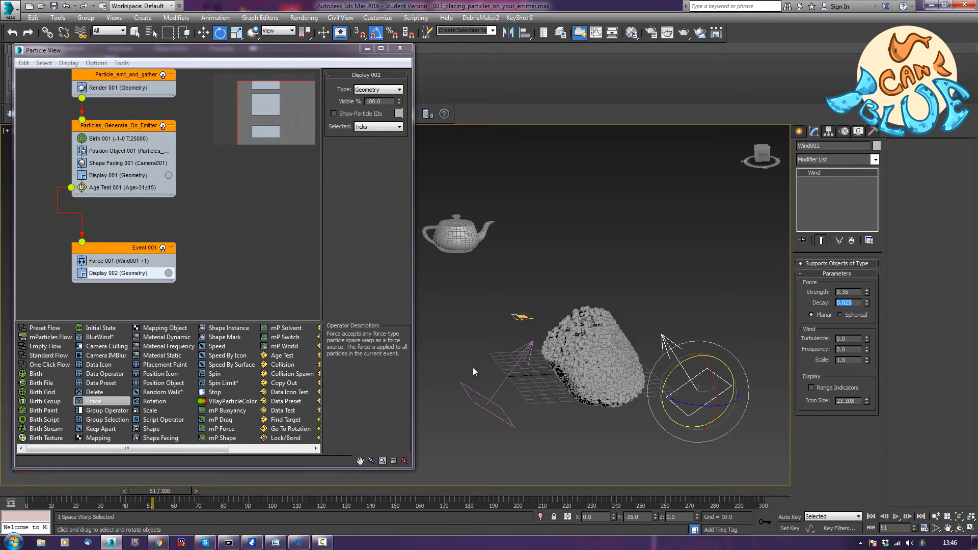
Set Wind001's strength to 0.3 and decay to 0.05, and preview the particles at frame 74
click(492, 414)
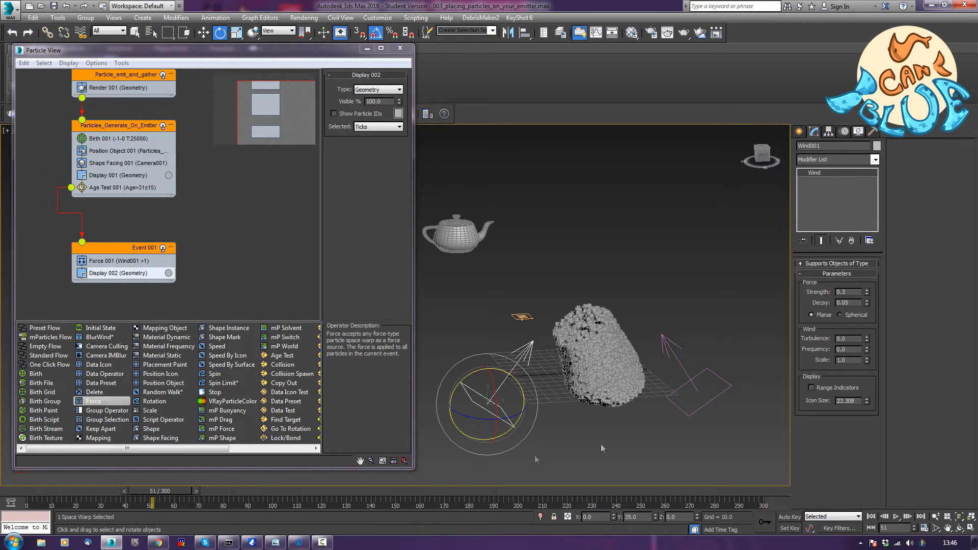
drag(179, 489, 224, 503)
key(e)
key(e)
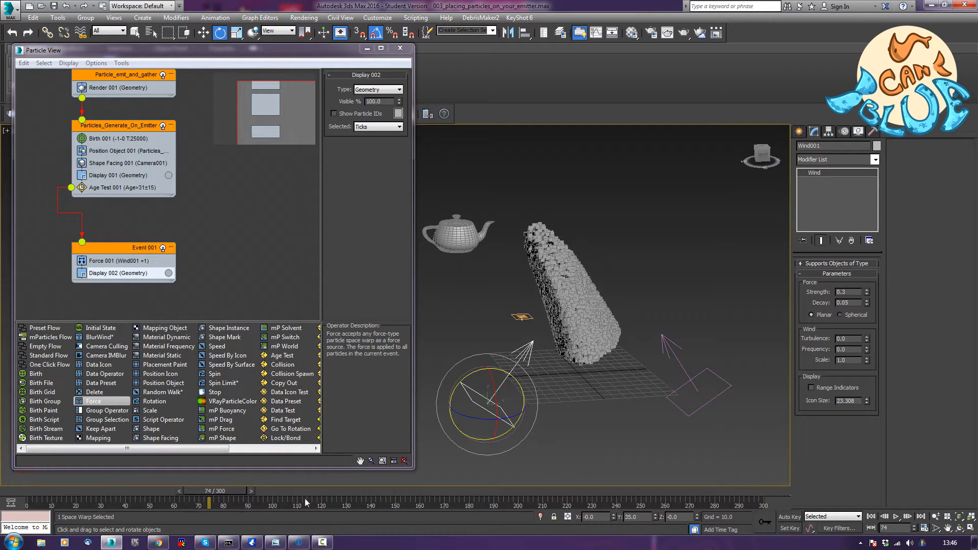
Try a Force operator influence of 100% and play the animation from the start to check it
click(208, 292)
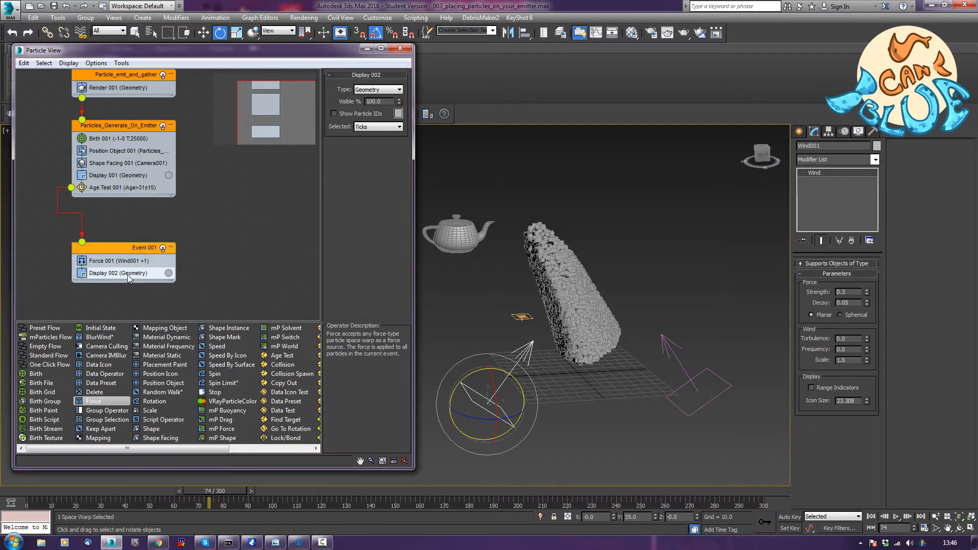
click(115, 262)
double_click(374, 174)
text(100.0)
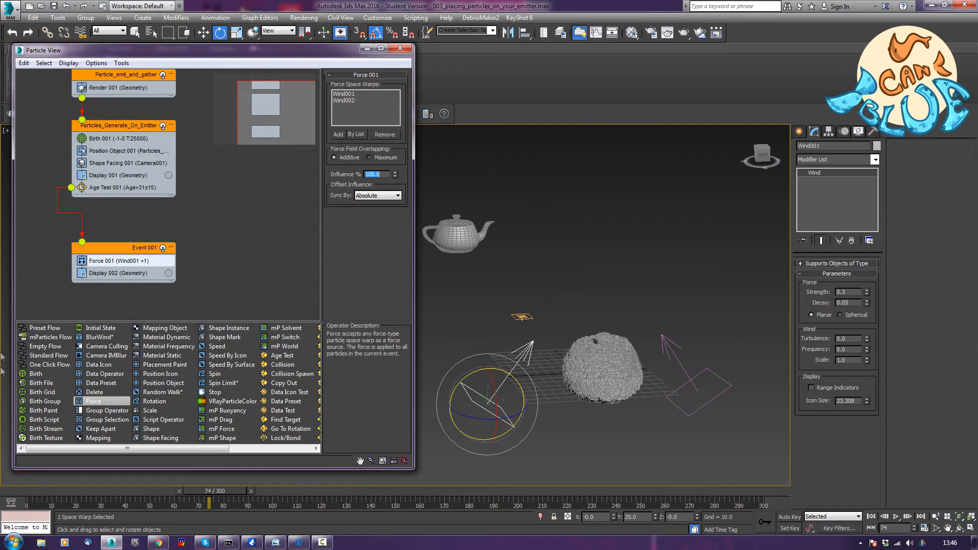
click(33, 490)
key(slash)
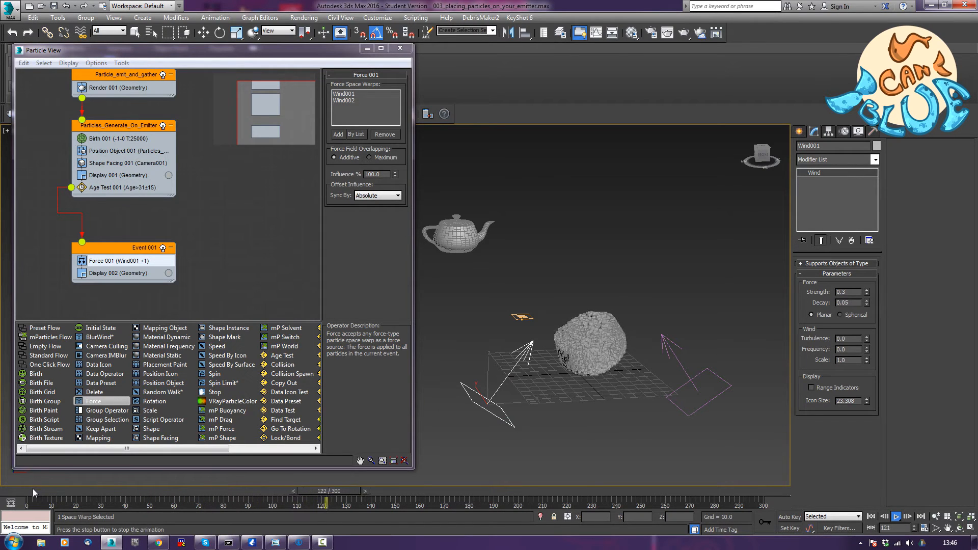
key(e)
key(slash)
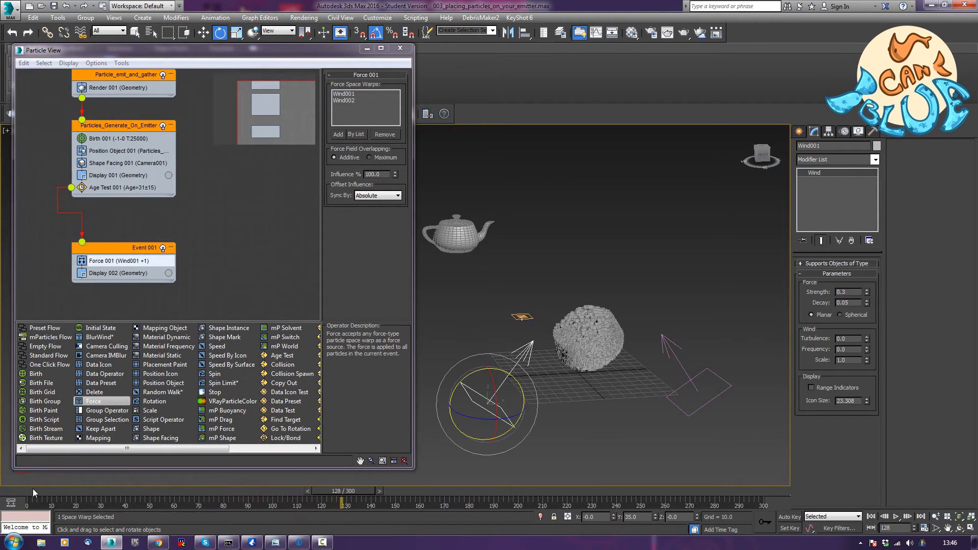
Try a Force operator influence of 250% and replay the animation
double_click(385, 174)
text(25)
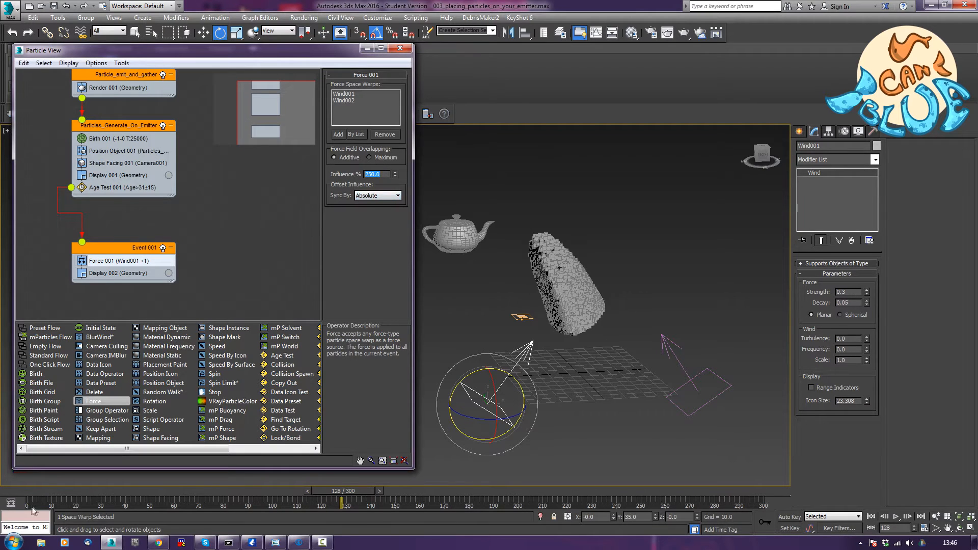
text(/)
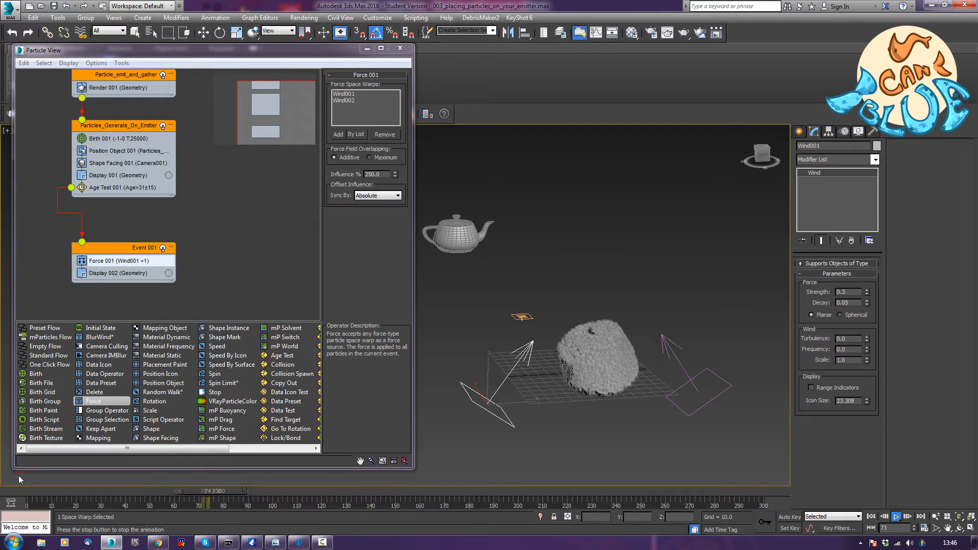
text(/e)
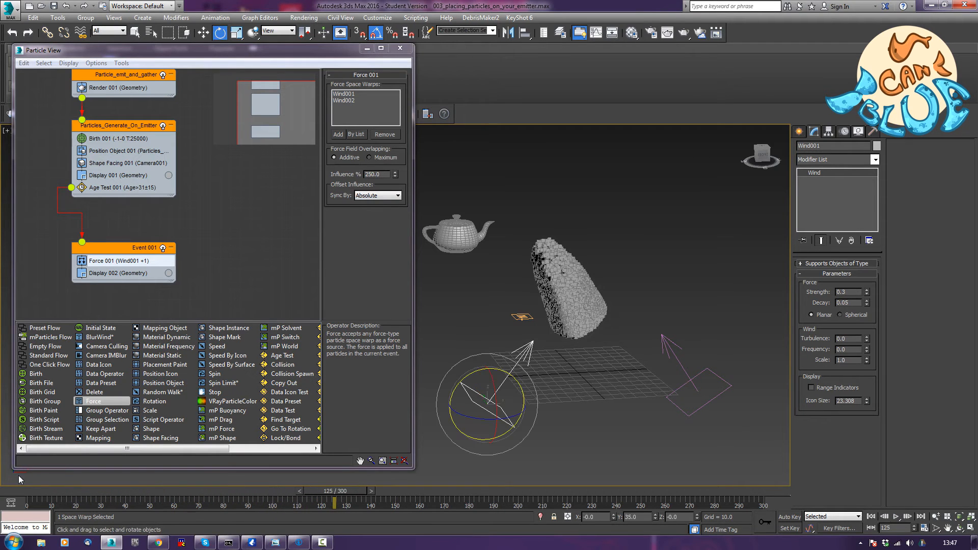
Set the Force operator's influence to 350% and play the animation from the start to check the particle motion
double_click(384, 175)
text(3)
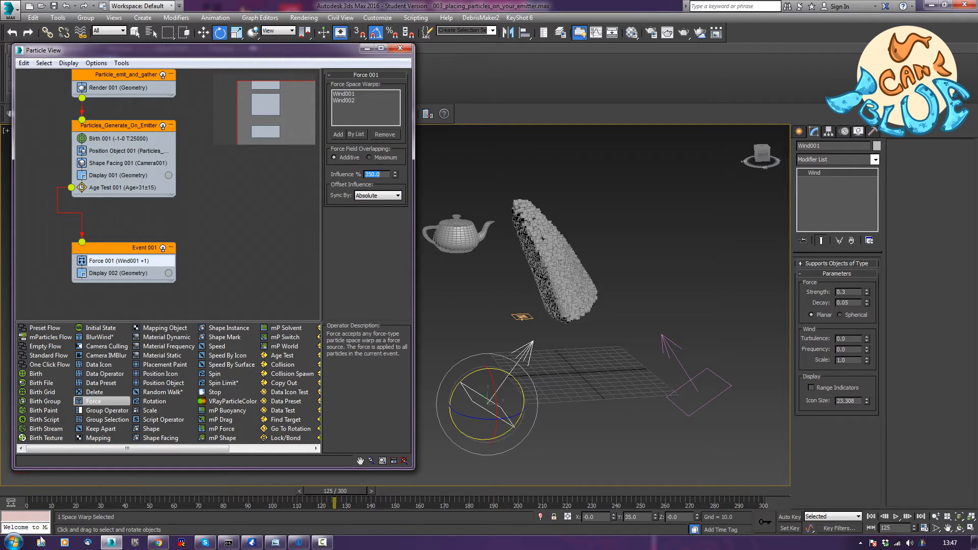
click(29, 490)
key(slash)
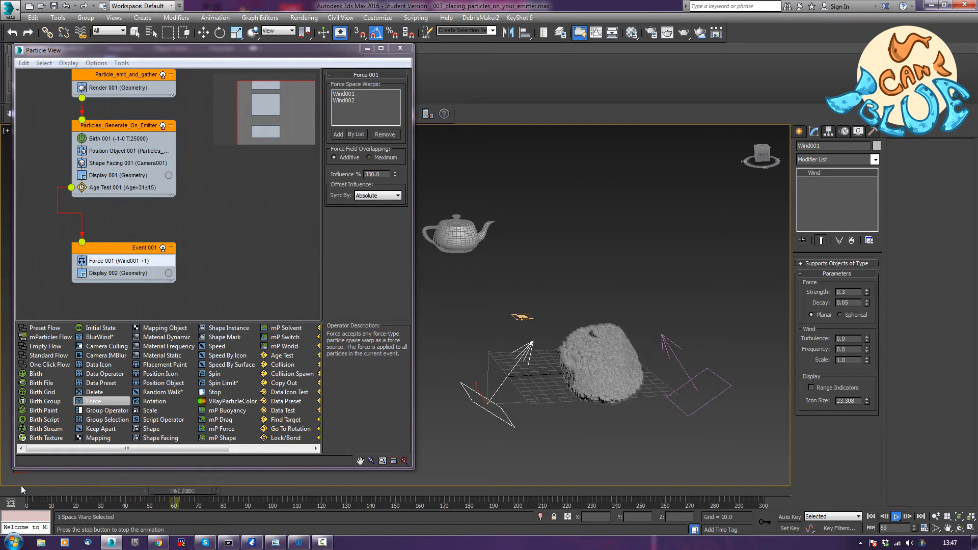
key(e)
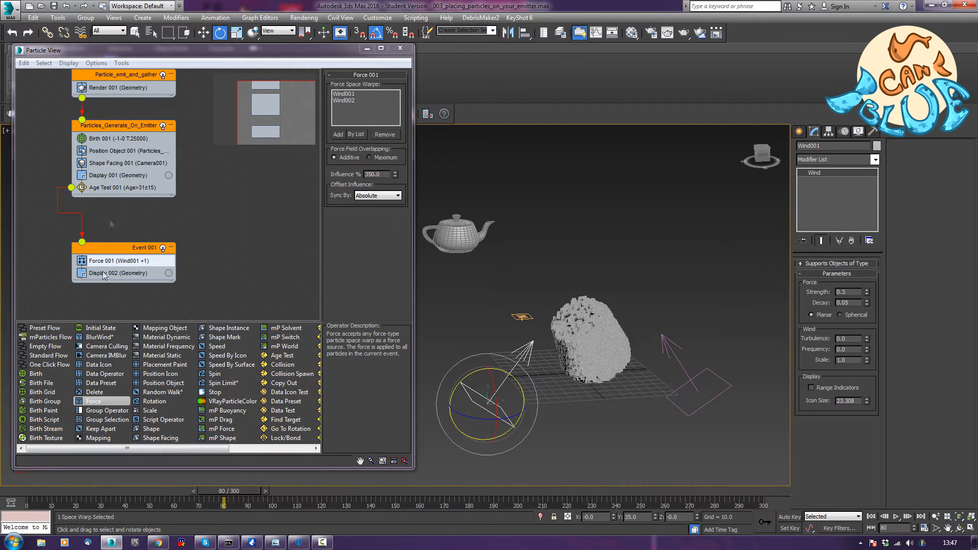
Add an Age Test at the end of Event 001, below its Display operator, and select the event
drag(230, 54, 257, 42)
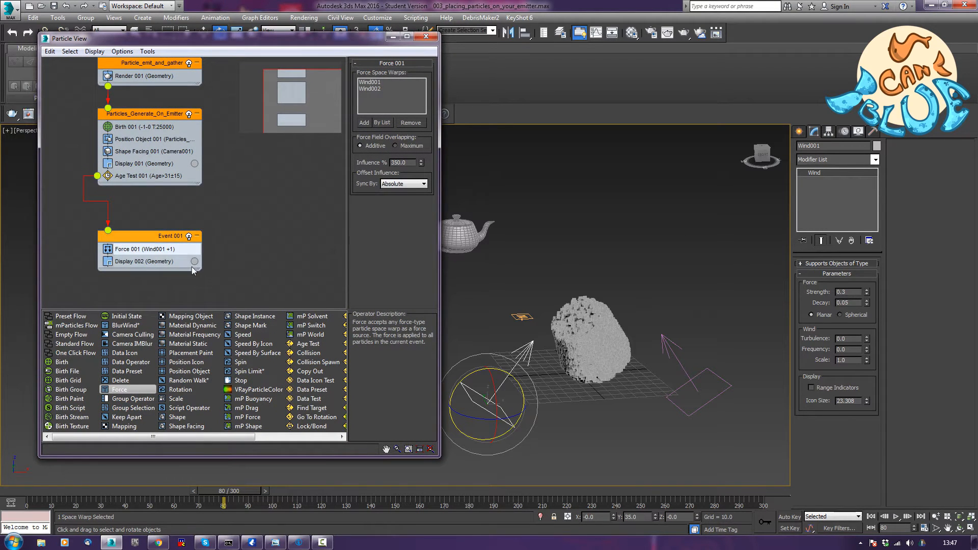
middle_drag(241, 266, 240, 220)
drag(306, 344, 121, 227)
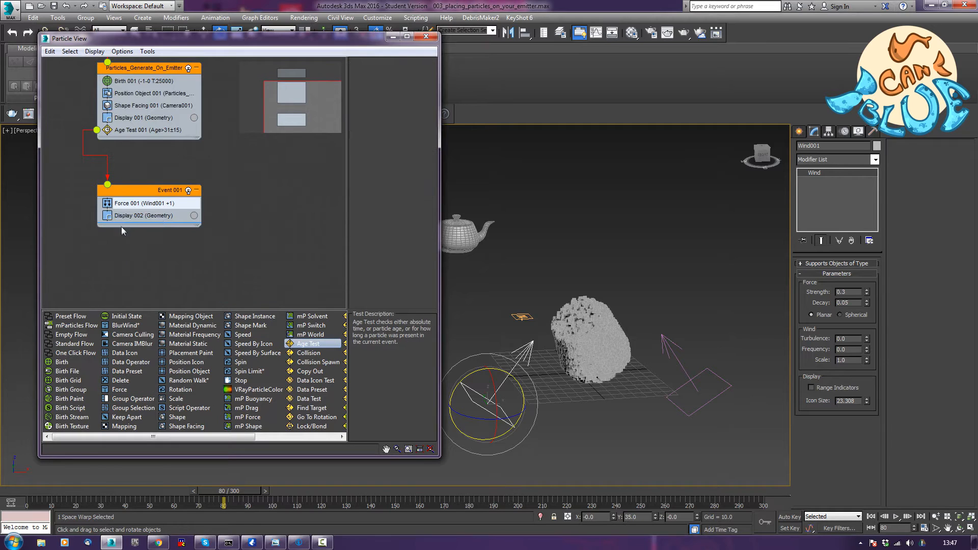
click(164, 190)
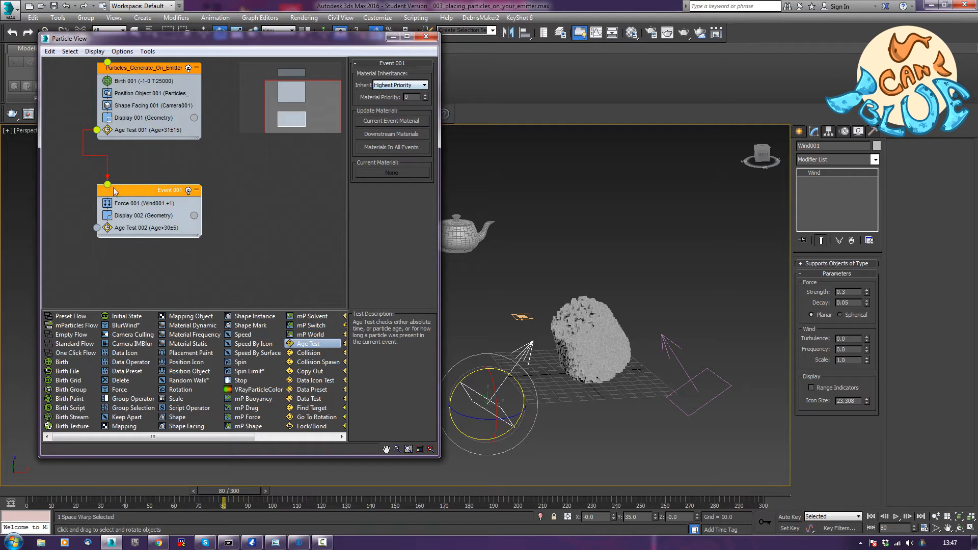
Rename Event 001 as Particles_Start_To_Move
right_click(169, 190)
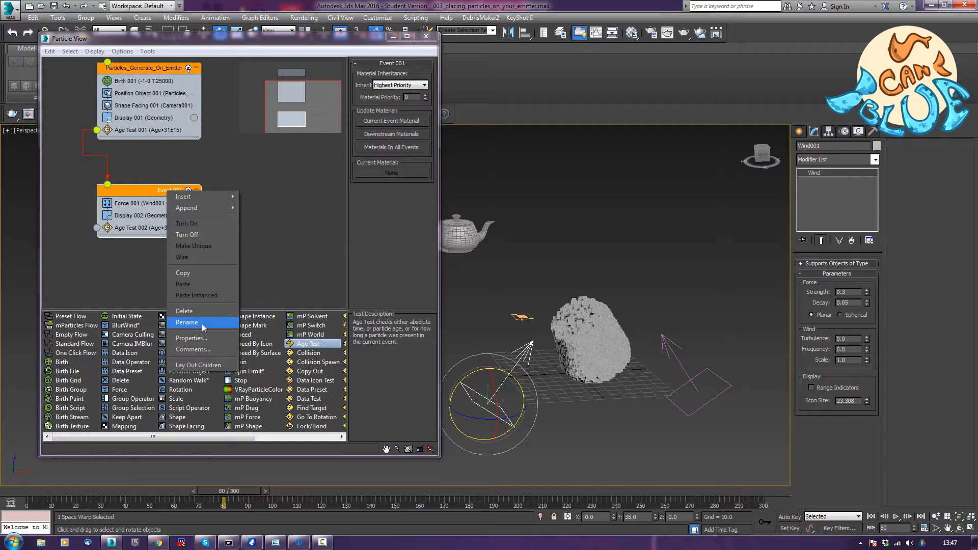
click(186, 323)
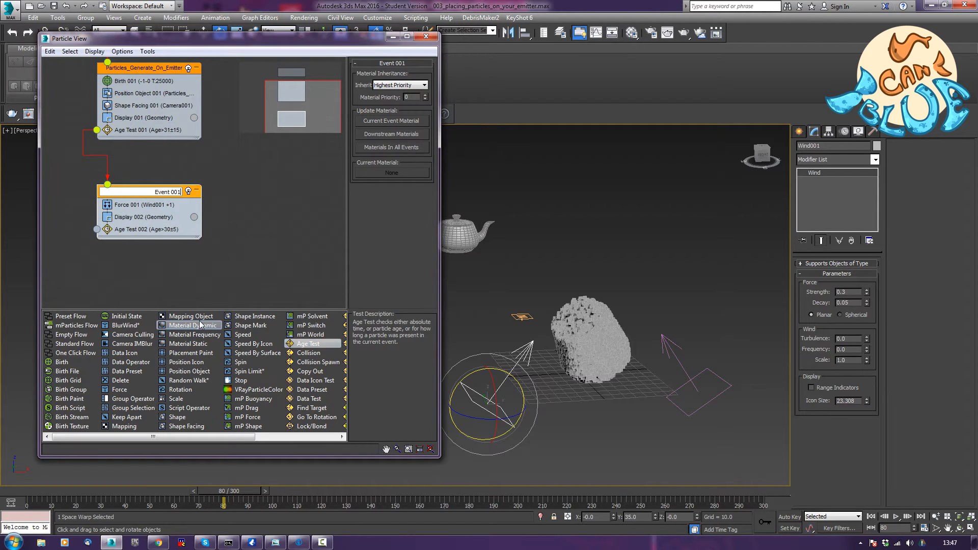
key(ctrl+a)
text(Particles_Start_To_Move)
key(Return)
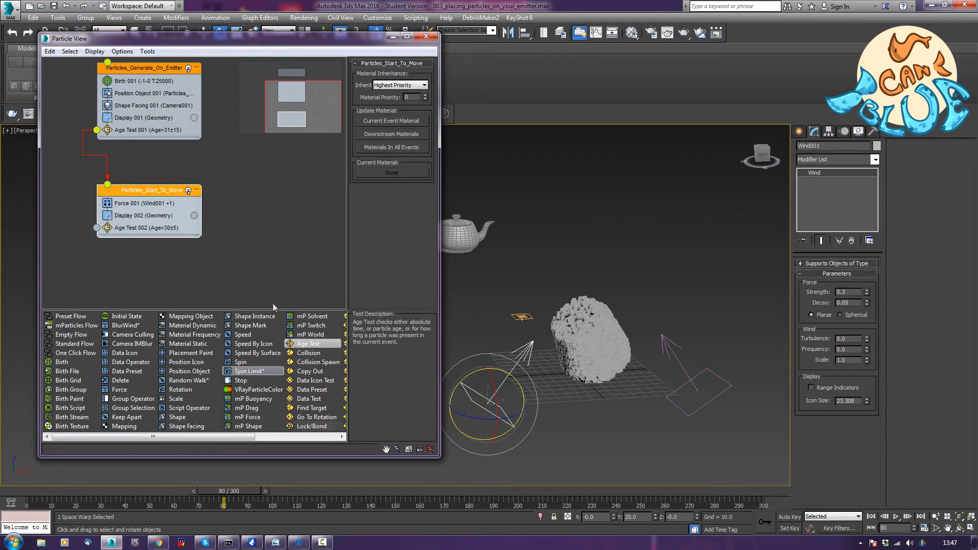
Create a separate event with a Random Walk operator below the Particles_Start_To_Move event
middle_drag(282, 242, 275, 199)
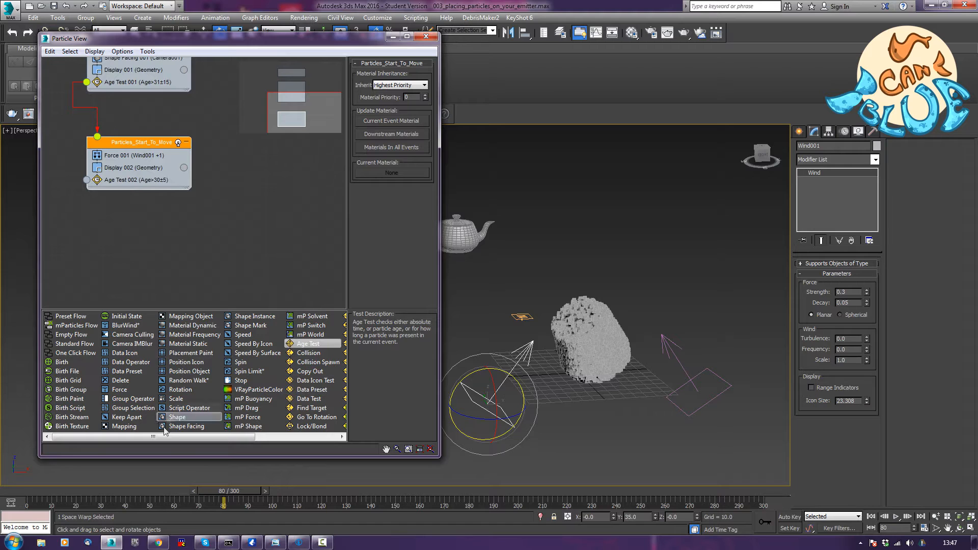
drag(198, 383, 132, 236)
middle_drag(248, 238, 262, 238)
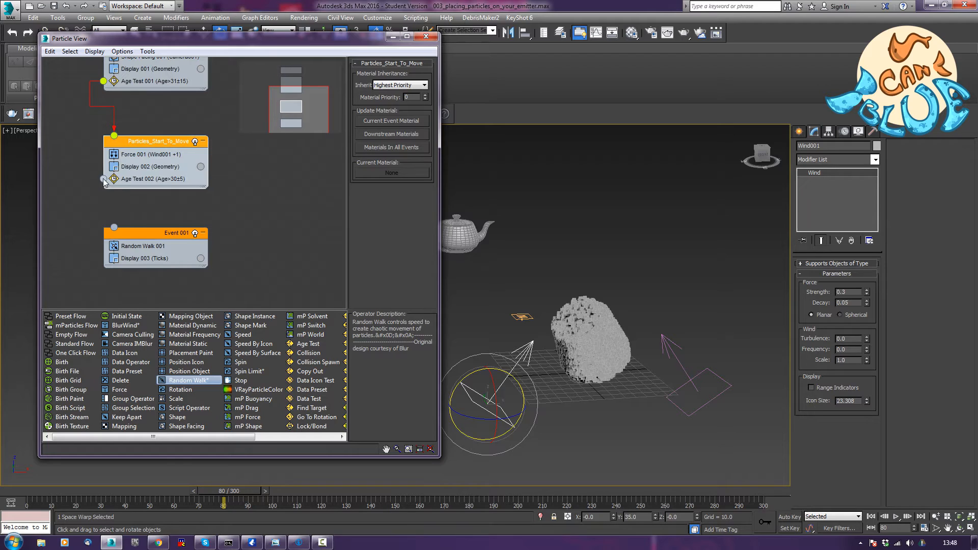
Set the Particles_Start_To_Move Age Test to value 81 with variation 35 and link it to the Random Walk event
click(145, 181)
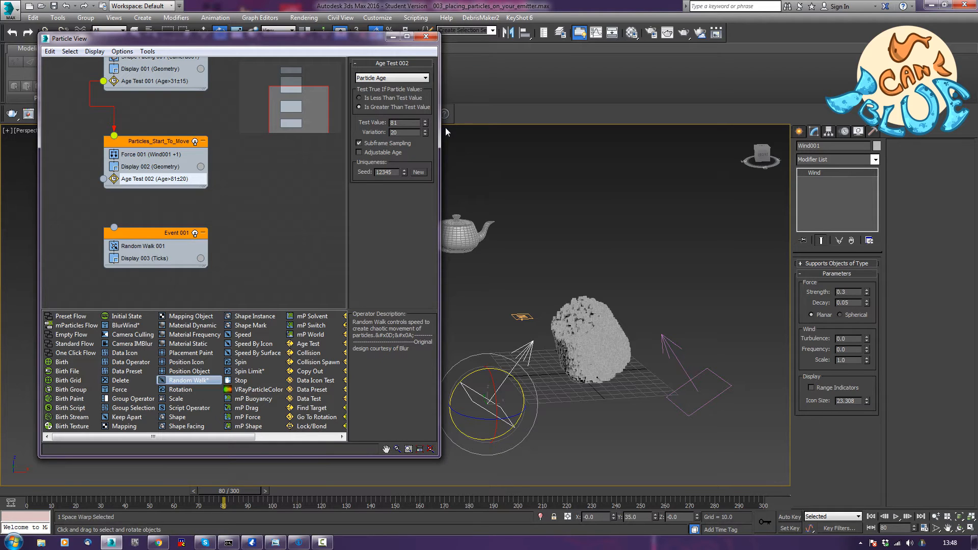
double_click(402, 130)
text(35)
key(Return)
drag(104, 178, 115, 229)
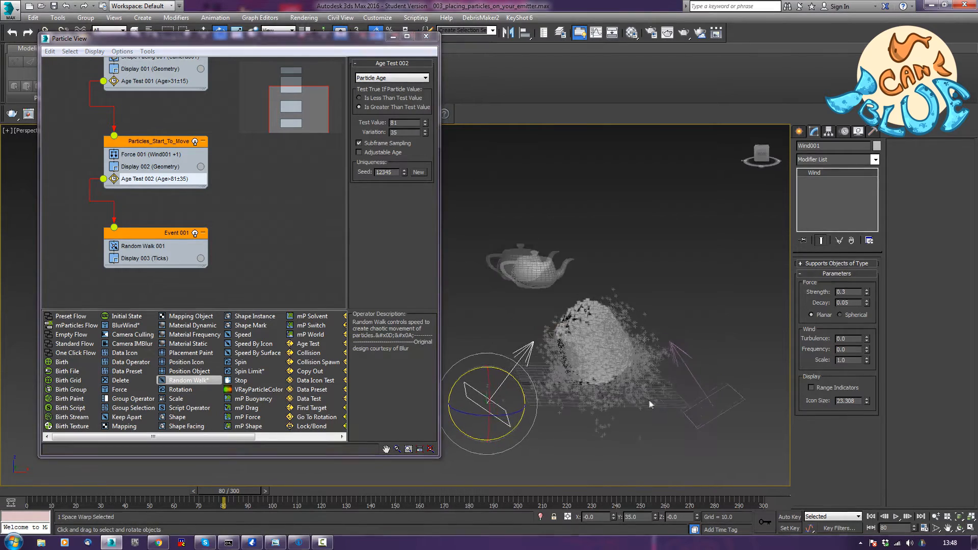
Set the Display operator of the Random Walk event to show the particles as Geometry
alt+middle_drag(642, 397, 554, 410)
click(142, 258)
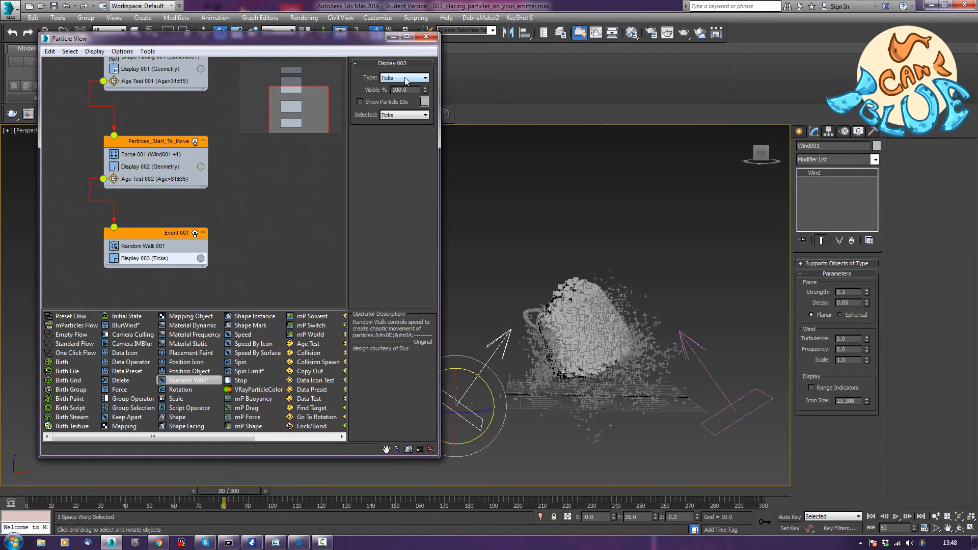
click(406, 78)
click(407, 128)
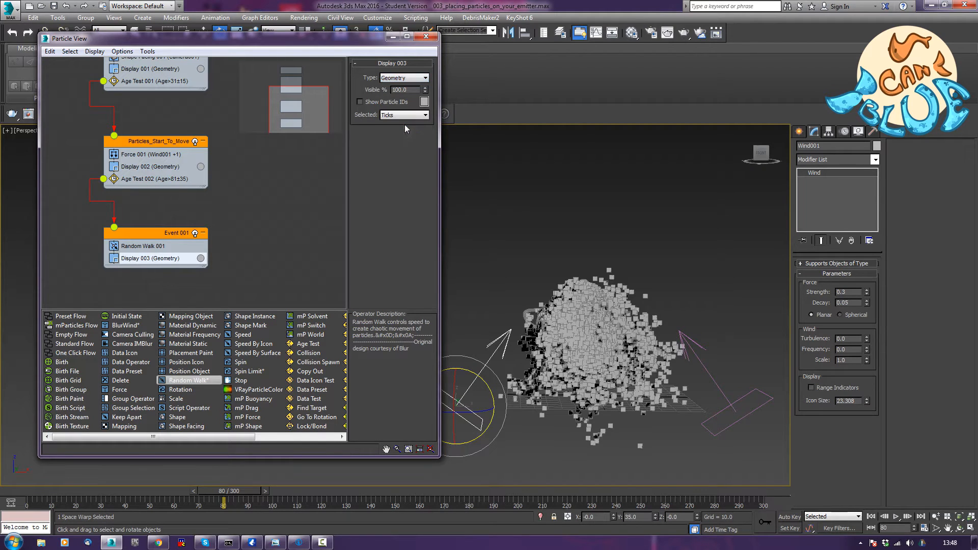
Set the Shape Facing operator's world-space particle size to 1.5 units
scroll(273, 239, up, 3)
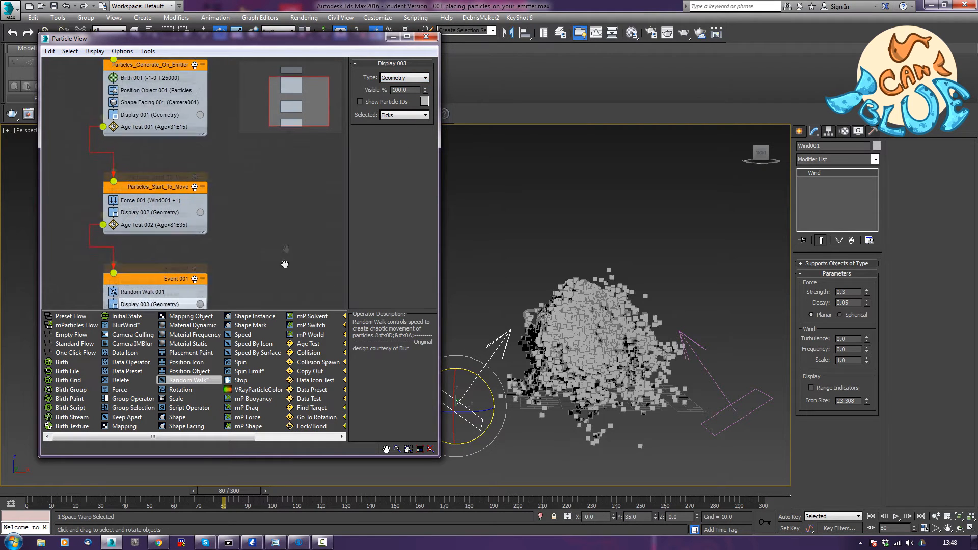
click(137, 111)
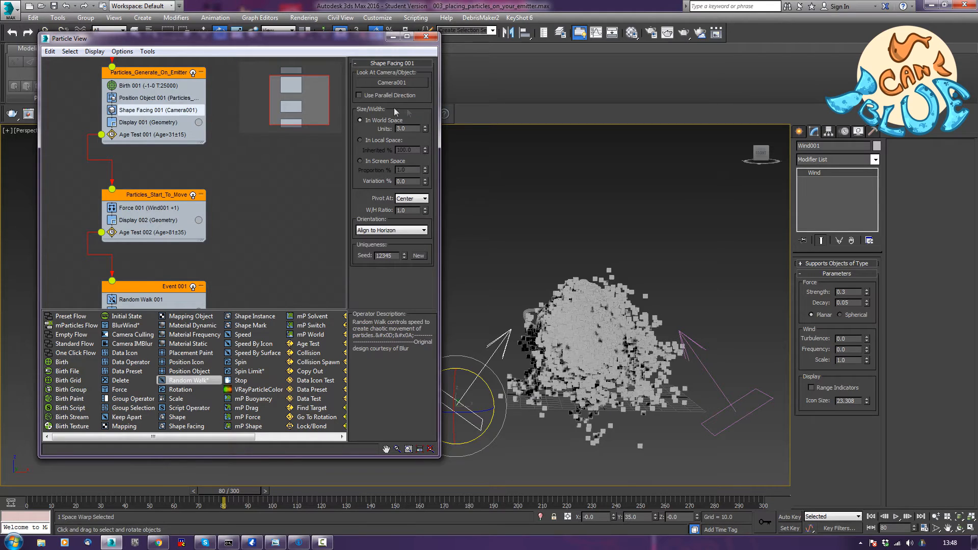
text(1.5)
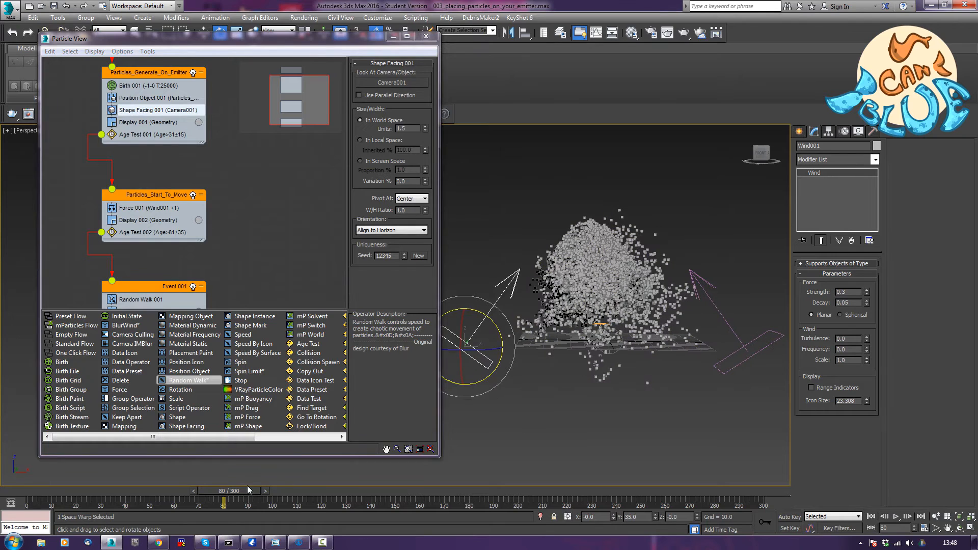
Scrub the animation from the start to frame 151 and examine how the smaller particles scatter
drag(43, 497, 398, 509)
key(e)
middle_drag(525, 262, 593, 350)
scroll(596, 347, down, 3)
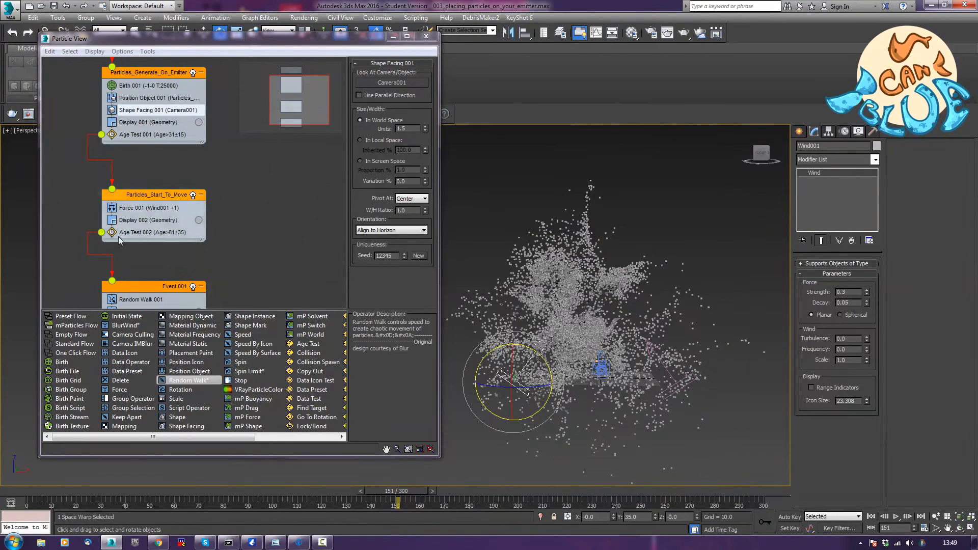
Set the Random Walk operator's particle velocity to a speed of 80 with a variation of 20%
middle_drag(120, 241, 103, 190)
click(147, 250)
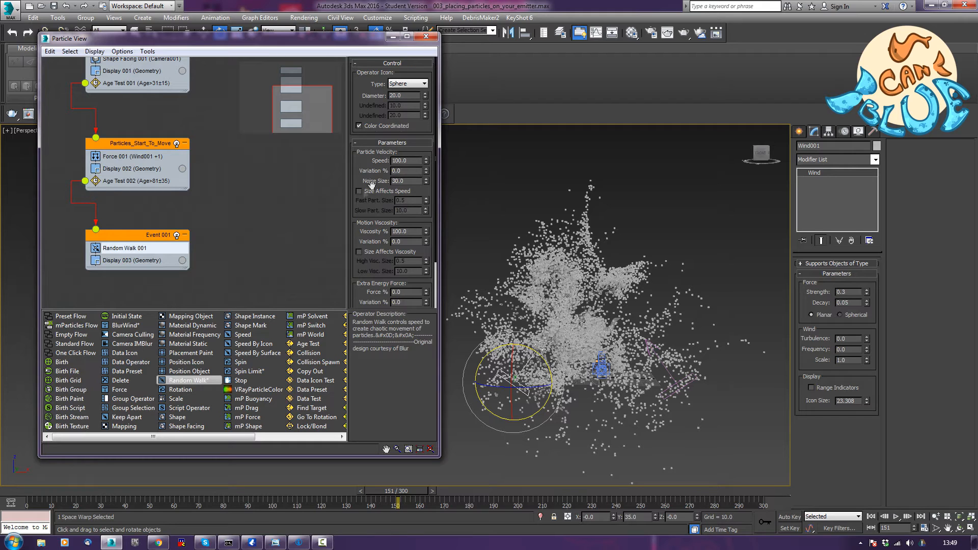
double_click(411, 161)
text(30)
key(Tab)
key(Tab)
double_click(393, 160)
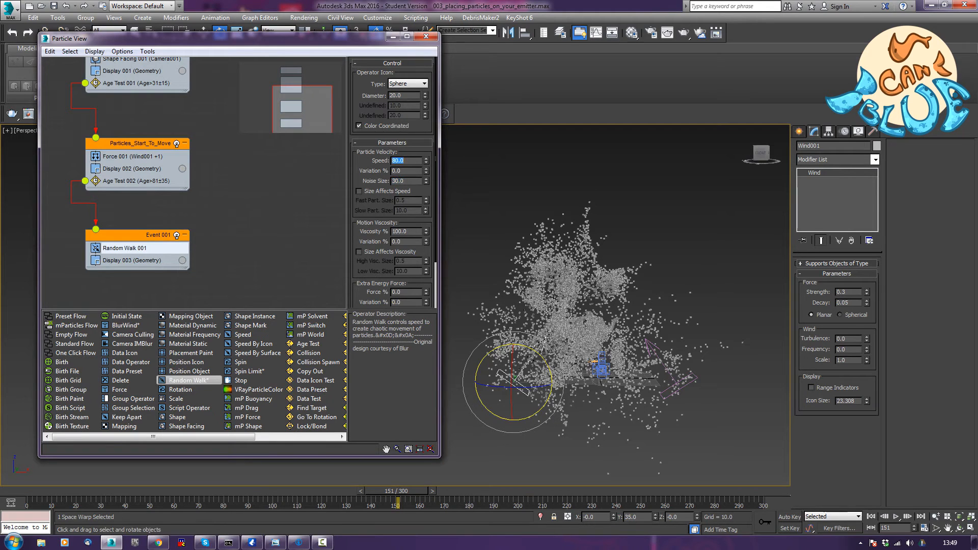
double_click(407, 172)
text(20)
key(Tab)
key(Tab)
key(Tab)
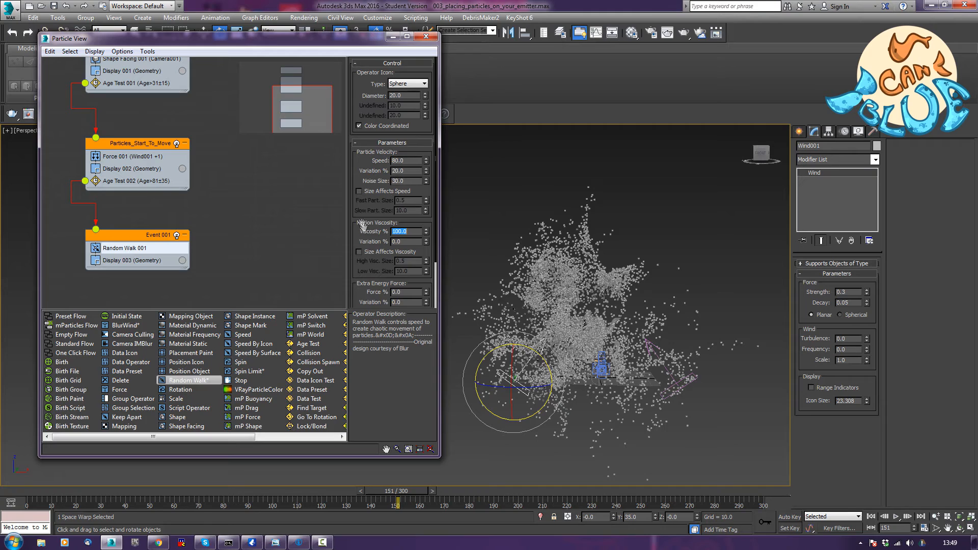
Set the Random Walk operator's motion viscosity to 80% with a variation of 40%
text(30)
key(Tab)
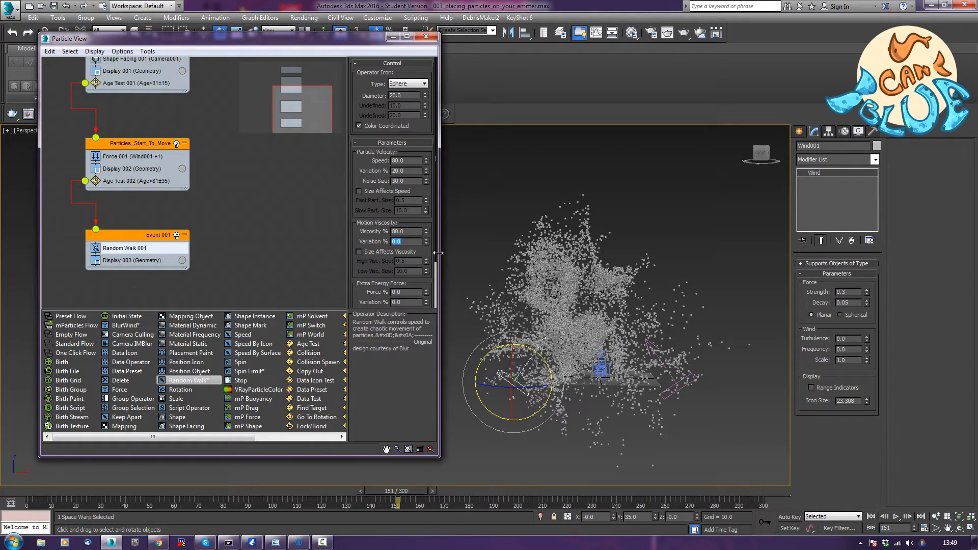
text(40)
key(Tab)
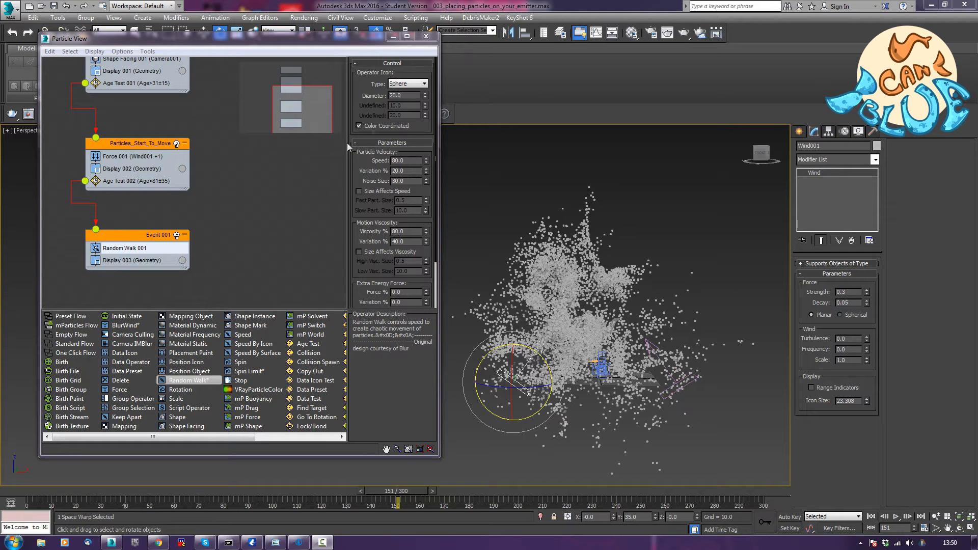
Minimize the Particle View, switch to the Camera001 view and scrub the animation from the start to check the framing
click(393, 36)
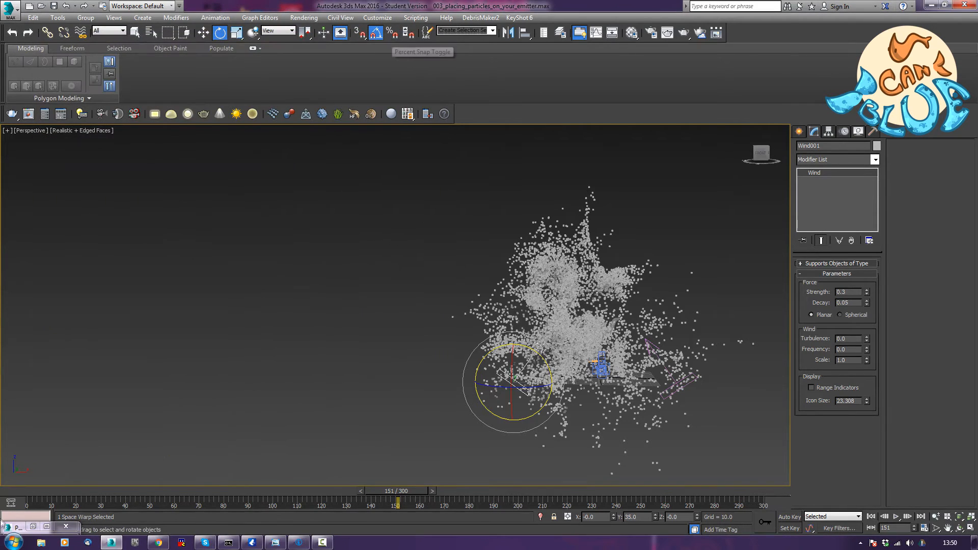
key(c)
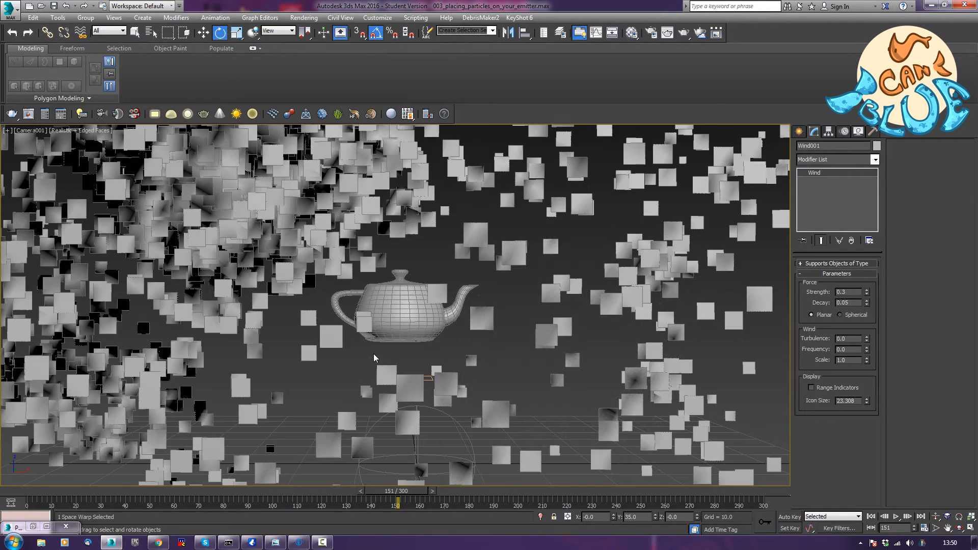
click(37, 493)
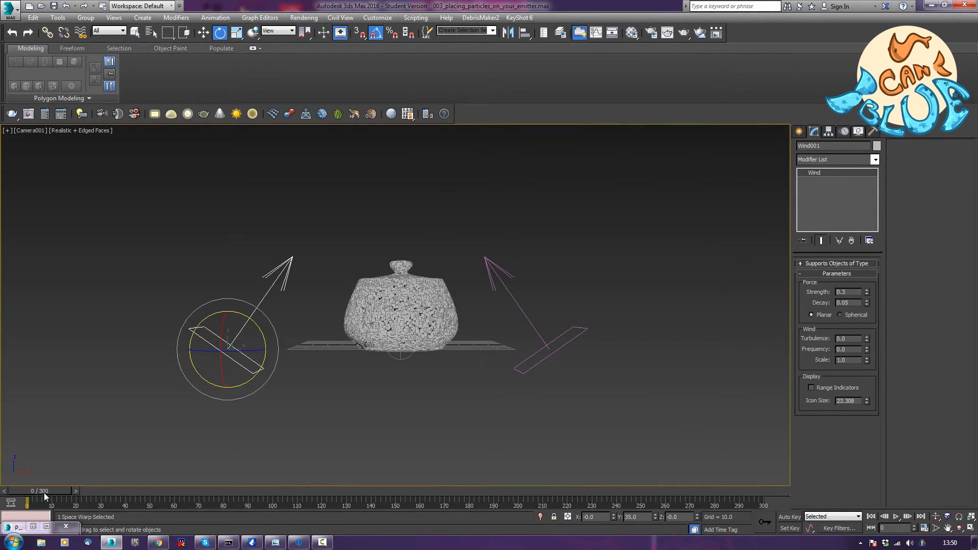
drag(36, 495, 479, 516)
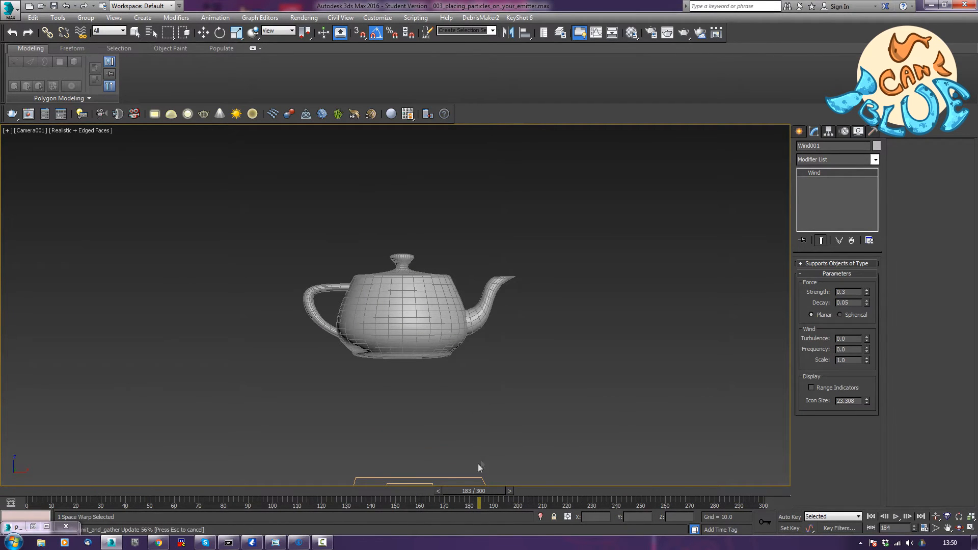
key(e)
Select Camera001 and move its last two animation keys to about frames 135 and 296
click(36, 132)
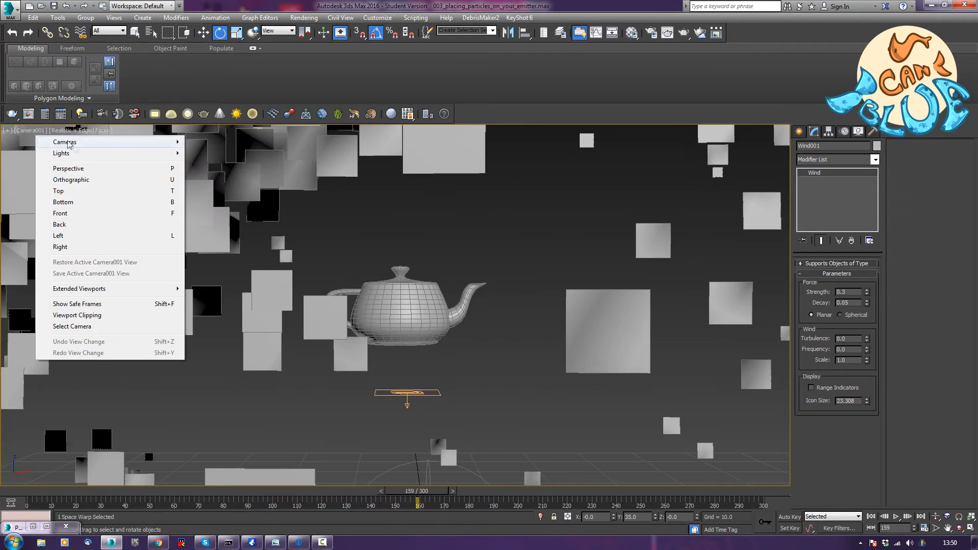
mouse_move(76, 147)
click(72, 326)
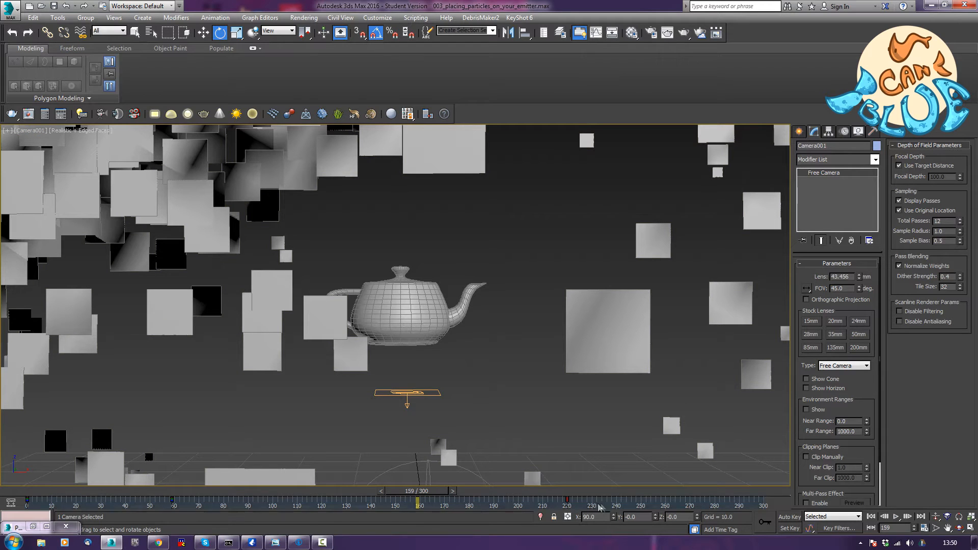
drag(171, 499, 358, 499)
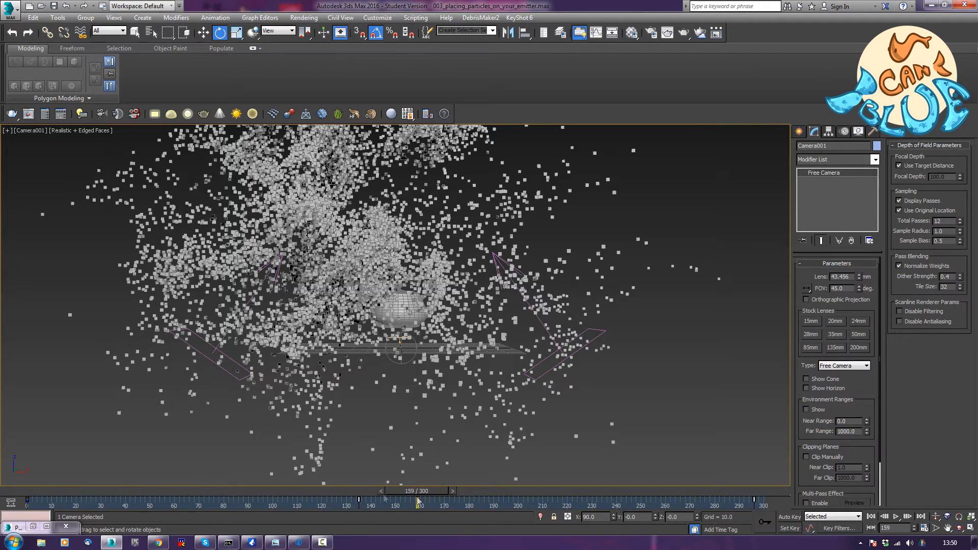
Scrub the animation from the start through the camera to check the particle spread, then return to frame 140
click(35, 492)
drag(34, 492, 467, 519)
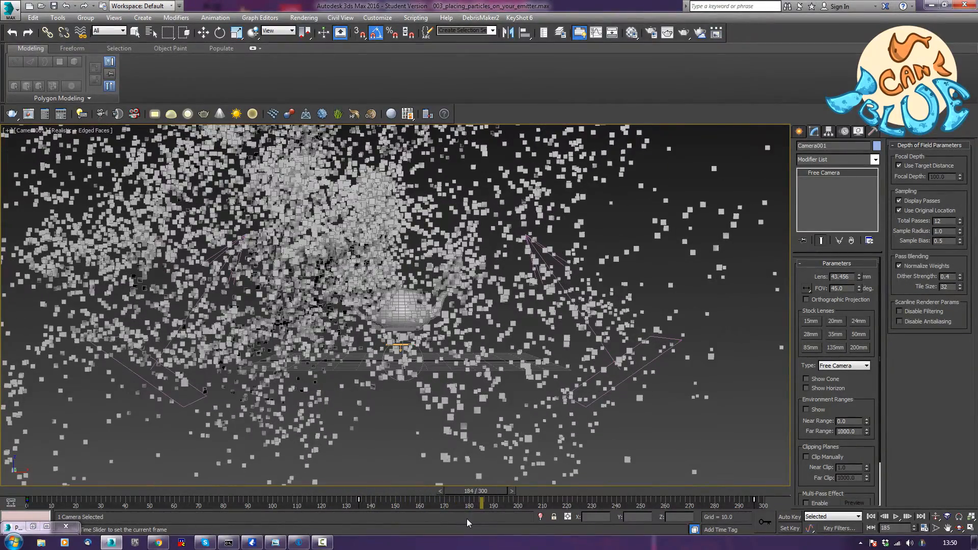
click(394, 489)
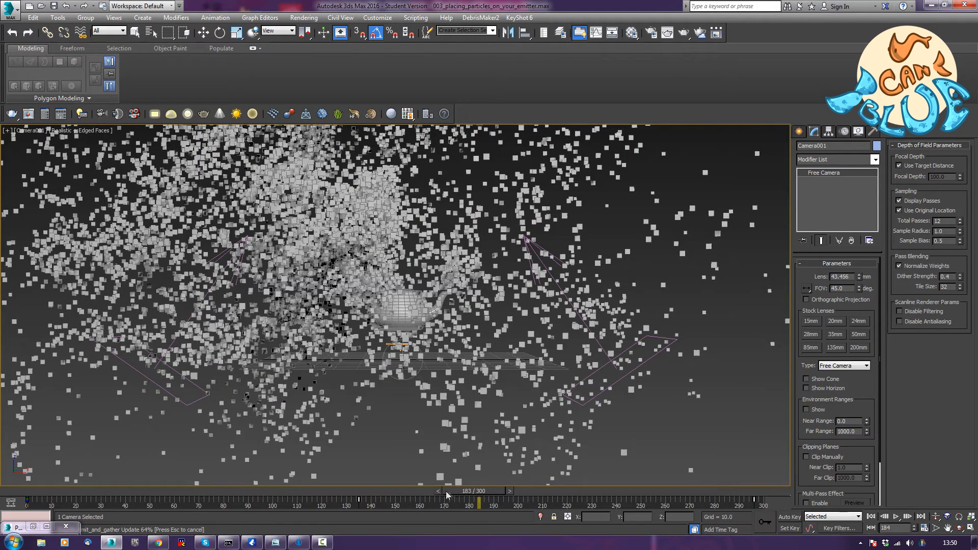
key(e)
mouse_move(433, 490)
mouse_down()
mouse_move(353, 491)
mouse_move(406, 494)
mouse_move(392, 495)
mouse_up()
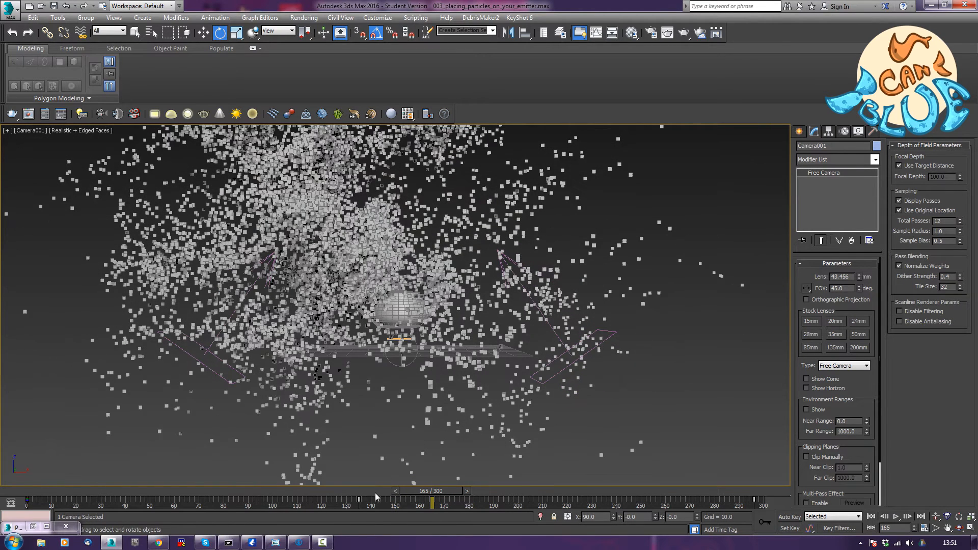
click(372, 490)
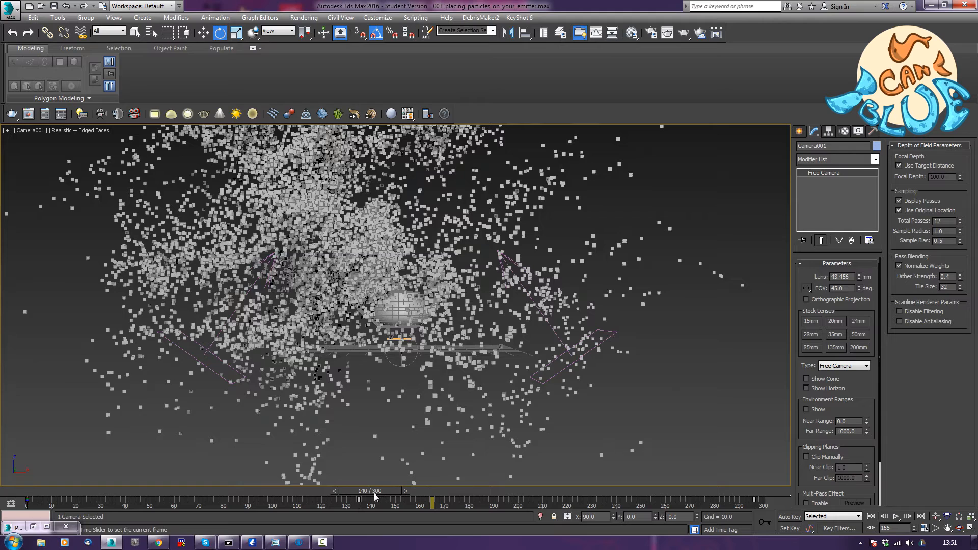
drag(375, 494, 375, 495)
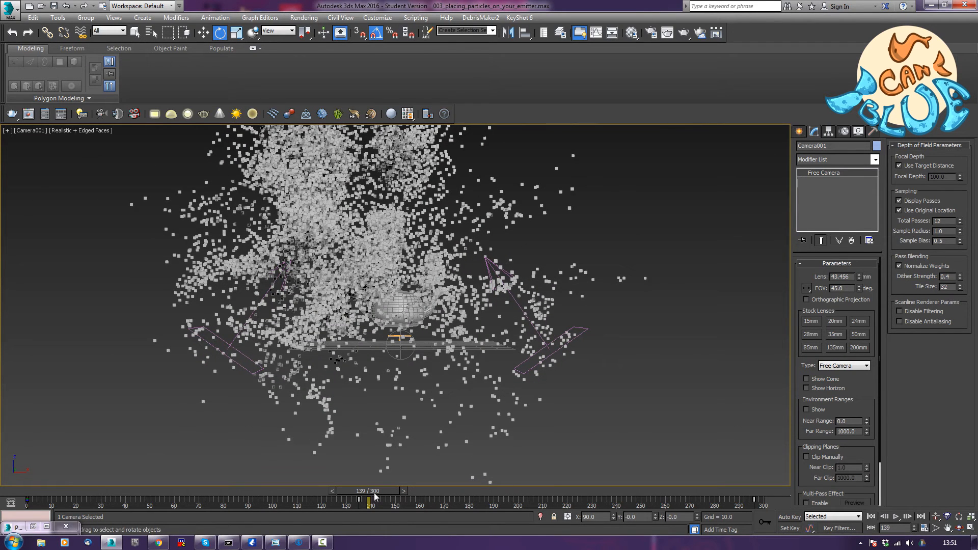
click(406, 490)
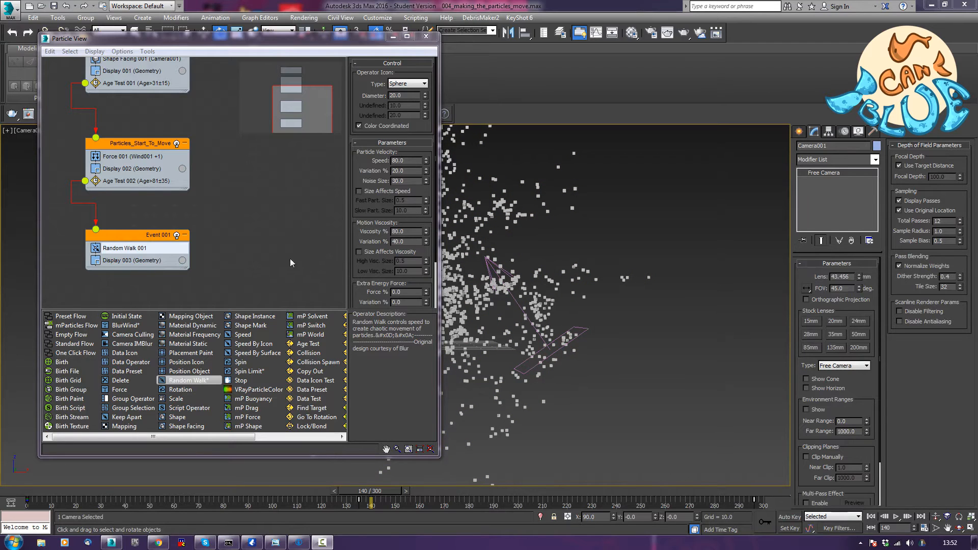
Open the name of the Random Walk event for editing and delete its existing text
middle_drag(272, 240, 267, 258)
scroll(264, 252, down, 3)
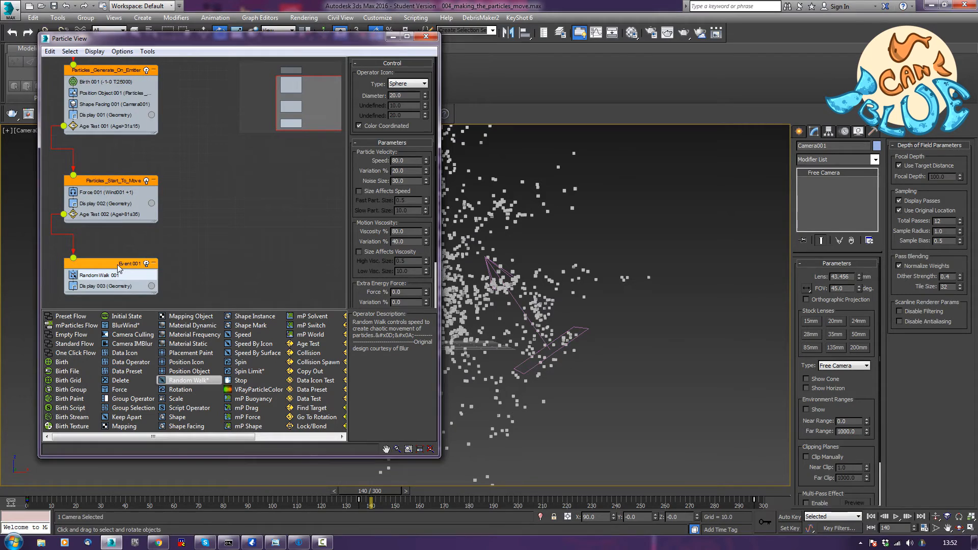
right_click(119, 269)
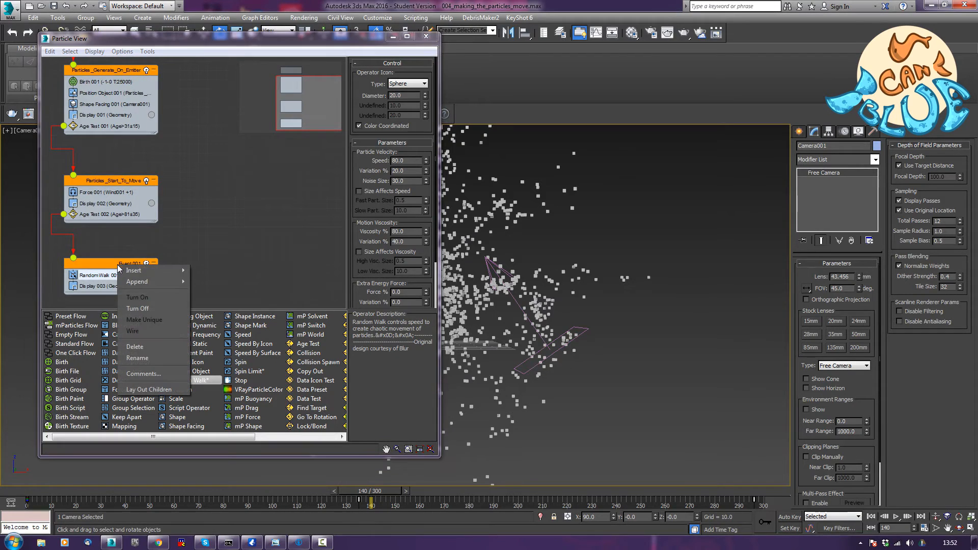
click(137, 359)
key(BackSpace)
key(BackSpace)
key(BackSpace)
key(BackSpace)
key(BackSpace)
key(BackSpace)
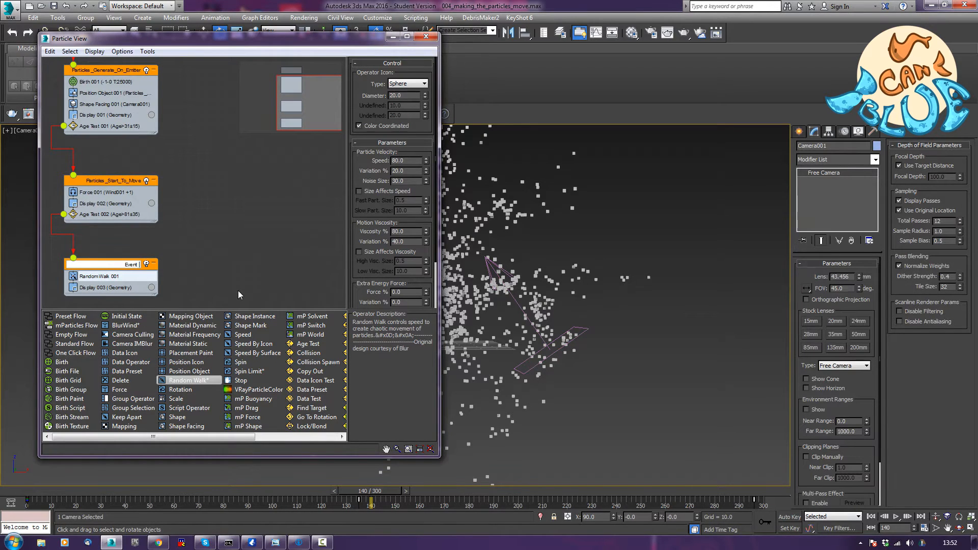
Rename the event containing the Random Walk operator as Random_Walk_move_to_Follow
text(Random_Walk)
key(Return)
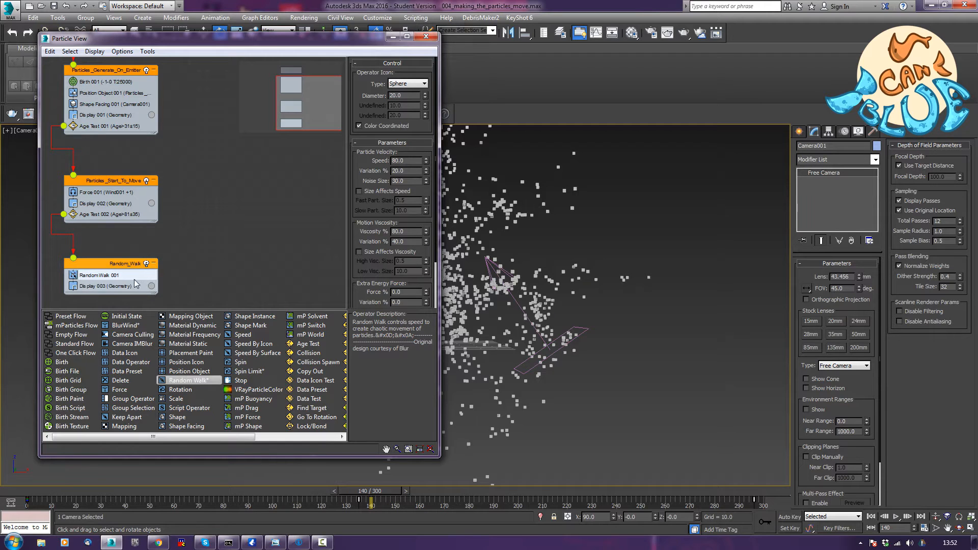
click(137, 265)
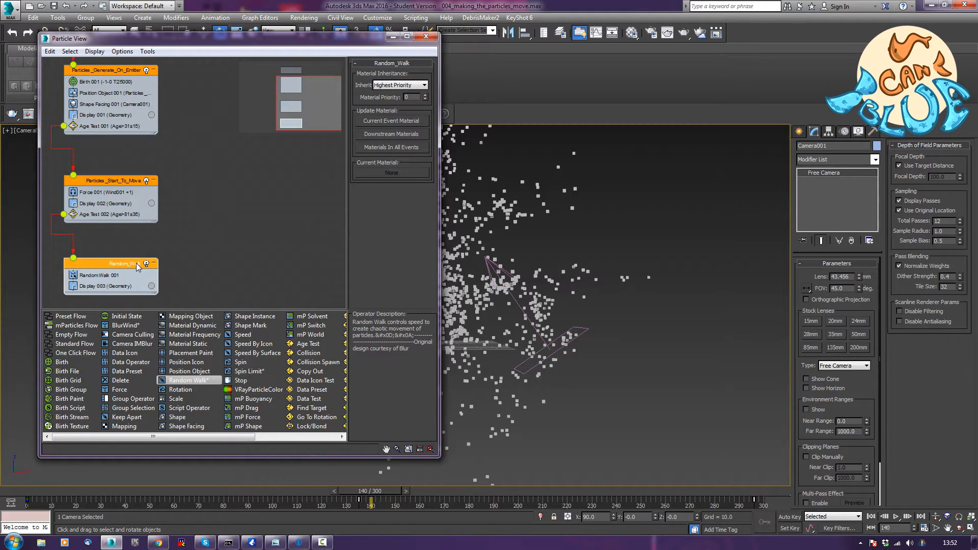
right_click(138, 266)
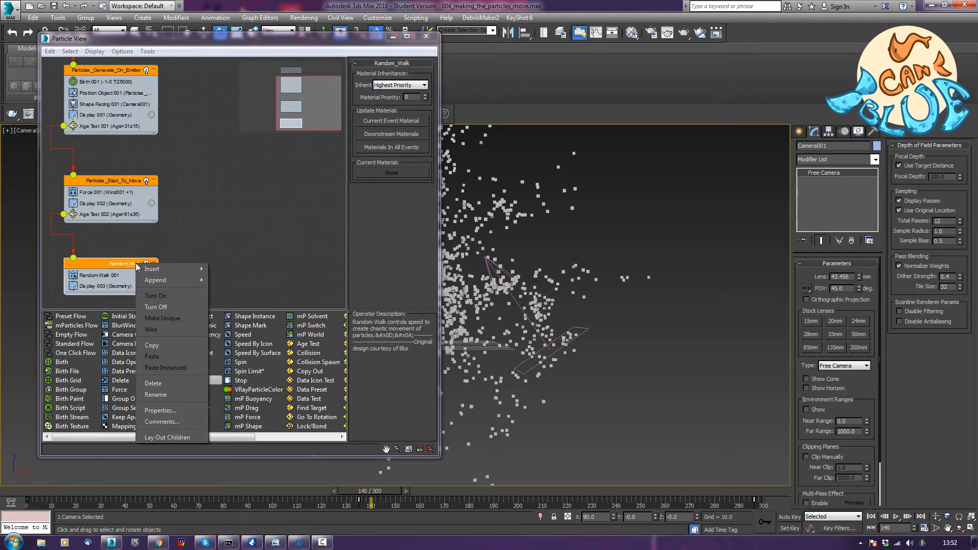
click(160, 399)
text(_mo)
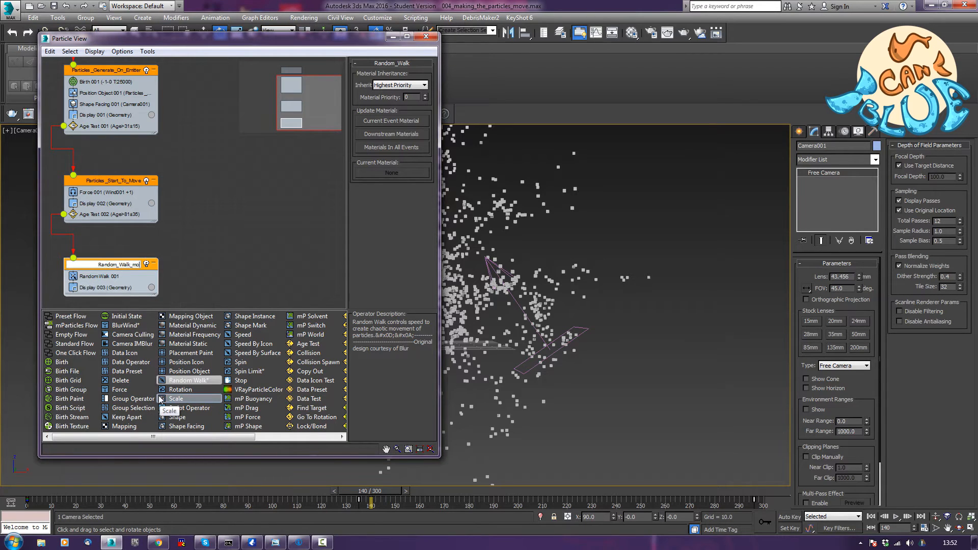
text(ve_to_Follow)
key(Return)
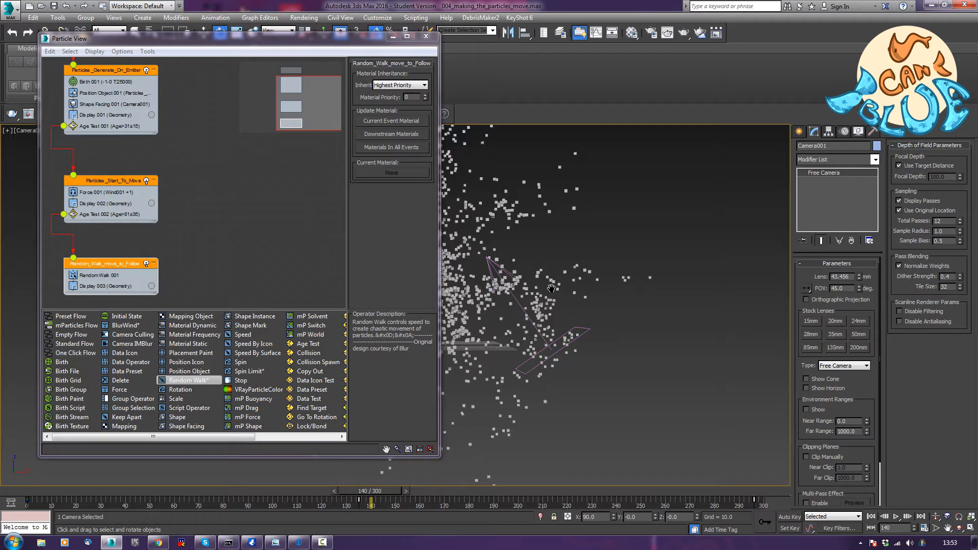
Switch the viewport from the camera to Perspective and examine the whole particle cloud beside the teapot
key(p)
middle_drag(636, 220, 706, 208)
scroll(654, 274, down, 6)
alt+middle_drag(616, 278, 636, 293)
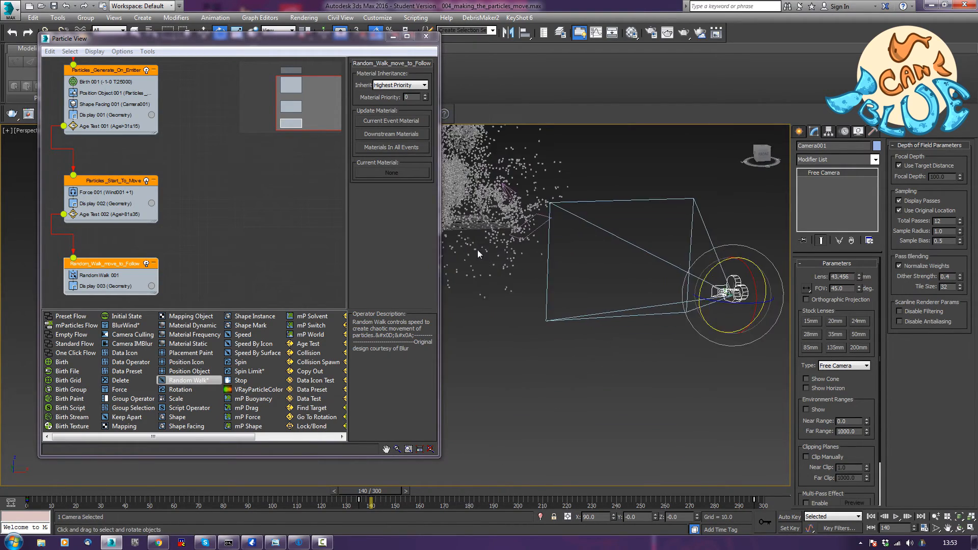
scroll(619, 355, up, 10)
scroll(619, 355, down, 8)
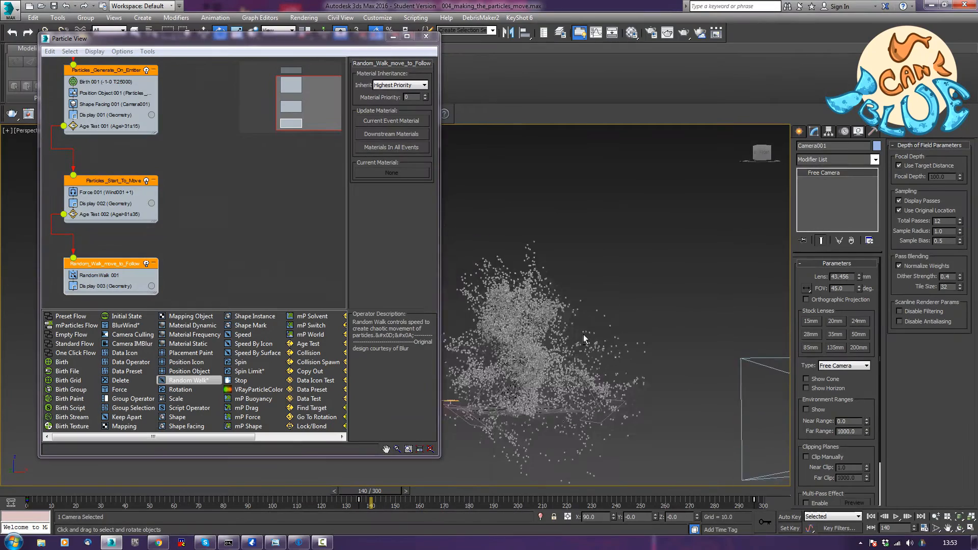
scroll(579, 351, up, 3)
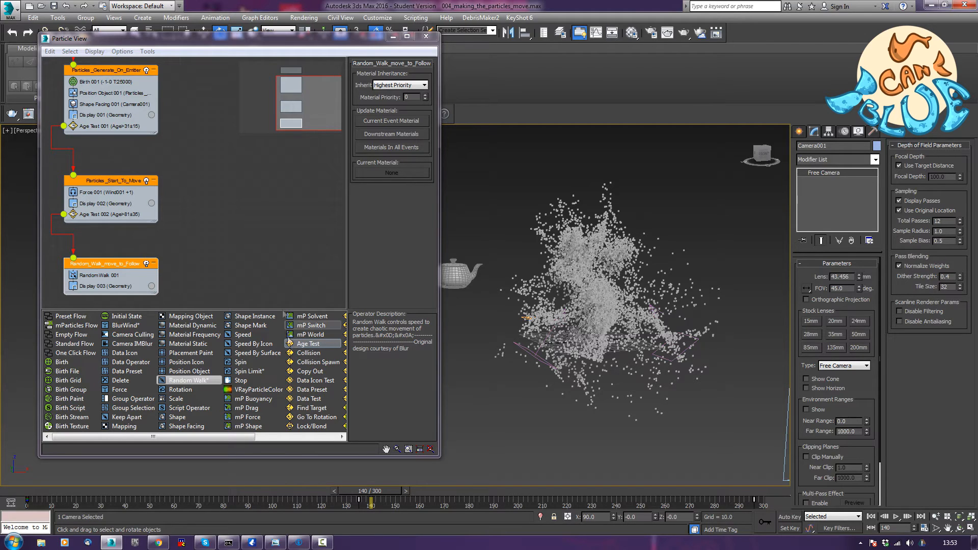
Append an Age Test to the end of the Random_Walk_move_to_Follow event and show its settings
middle_drag(219, 258, 221, 202)
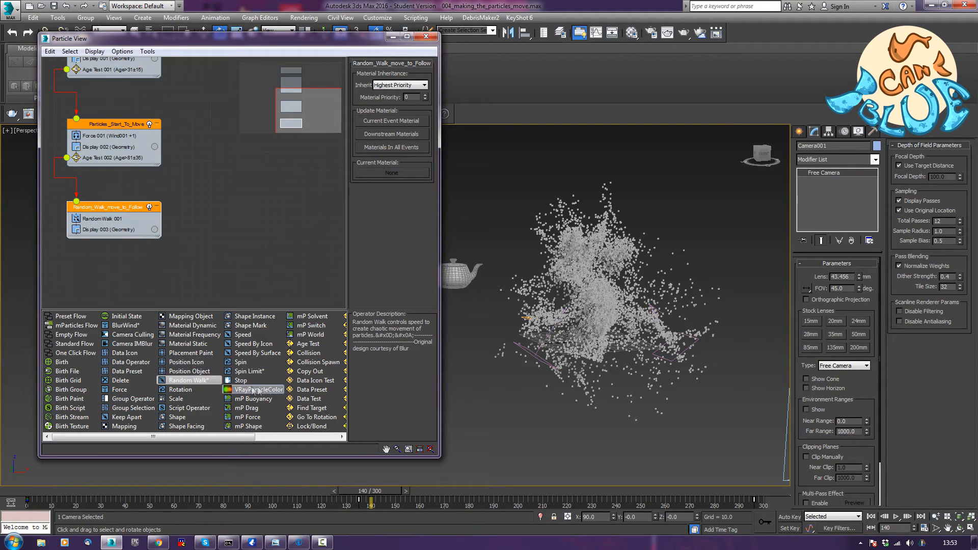
drag(307, 344, 116, 240)
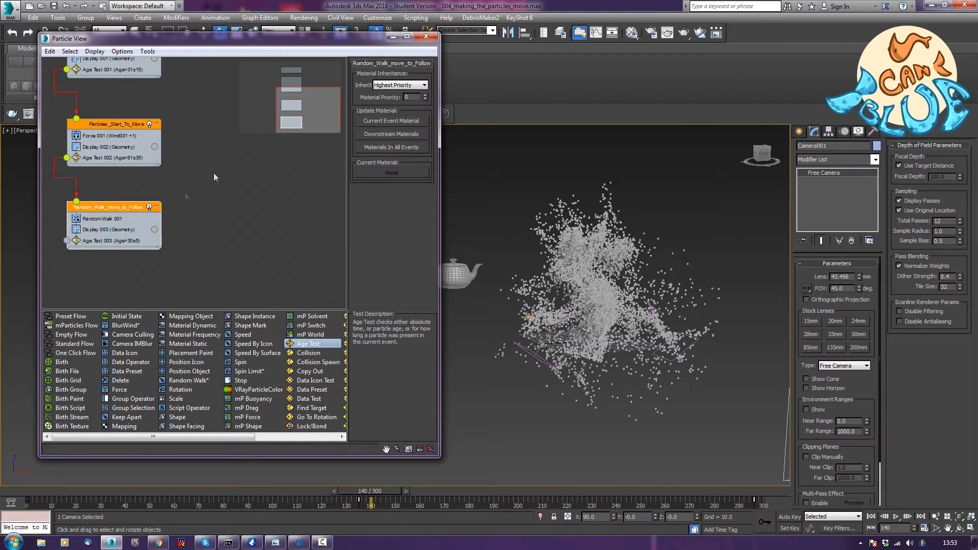
click(99, 244)
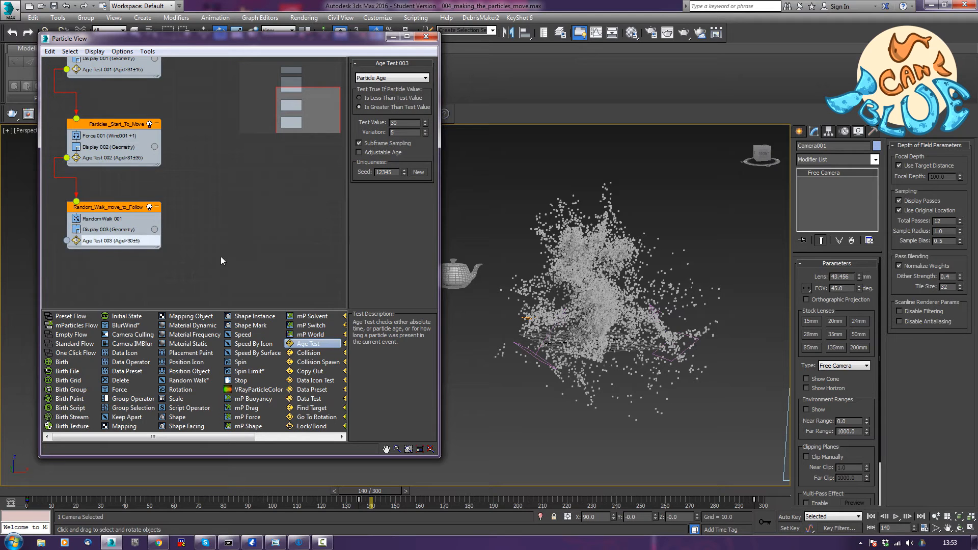
Pull the Age Test out of Random_Walk_move_to_Follow into a separate event and delete that event
middle_drag(176, 236, 200, 225)
drag(120, 231, 250, 266)
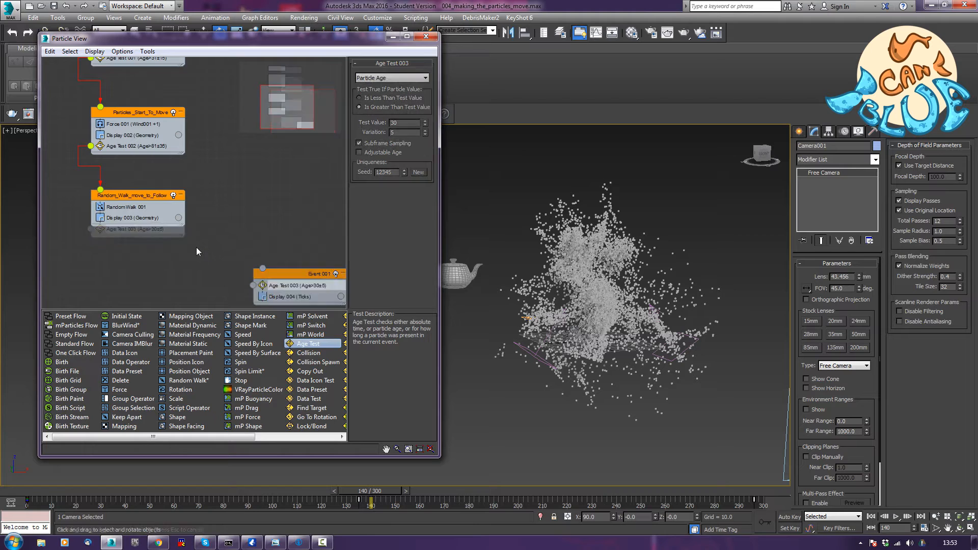
middle_drag(254, 249, 224, 213)
click(266, 238)
key(Delete)
middle_drag(230, 254, 240, 242)
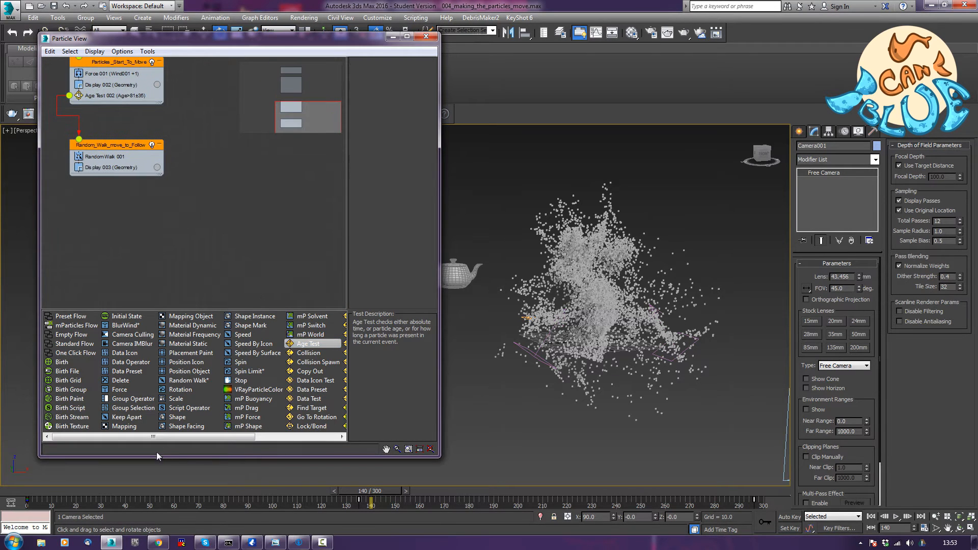
Append a Split Amount test to the end of the Random_Walk_move_to_Follow event and show its settings
drag(160, 436, 209, 436)
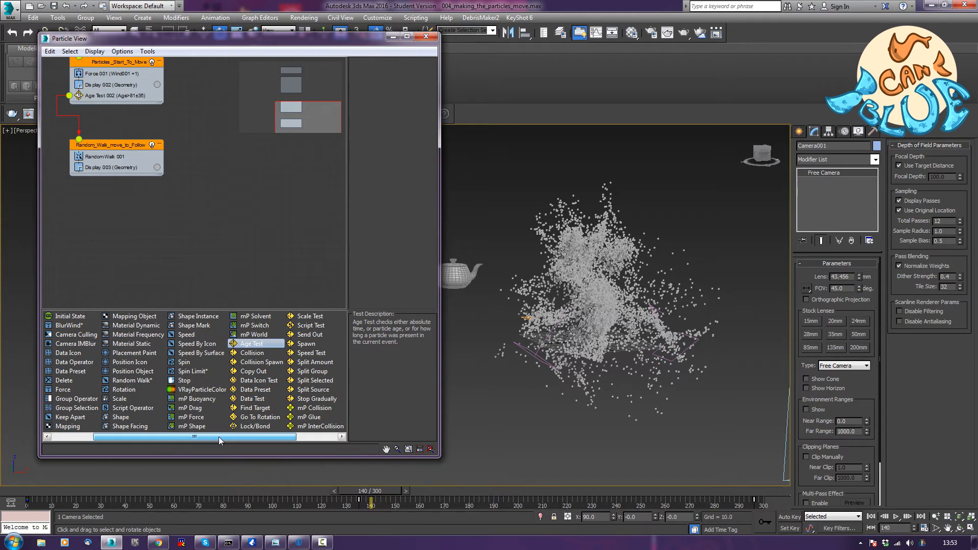
middle_drag(257, 255, 266, 264)
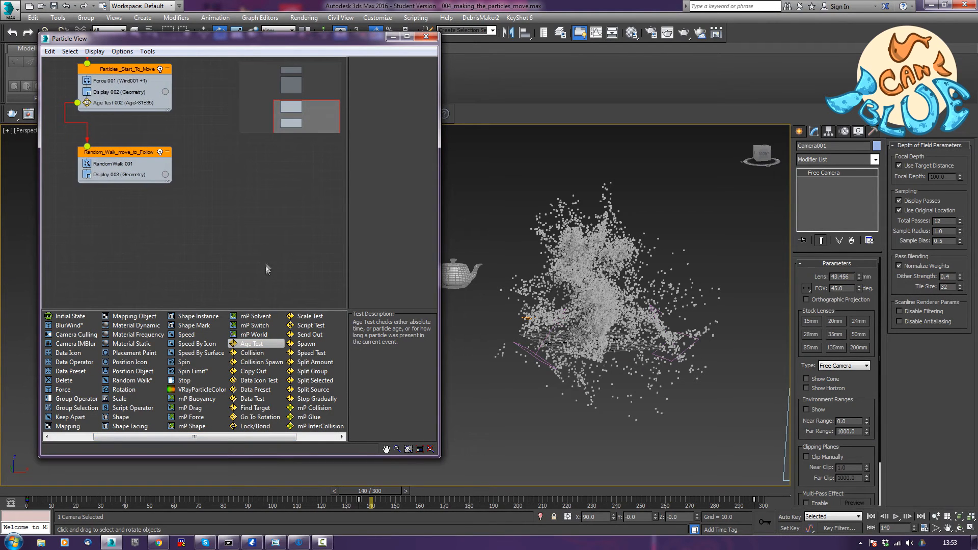
click(322, 363)
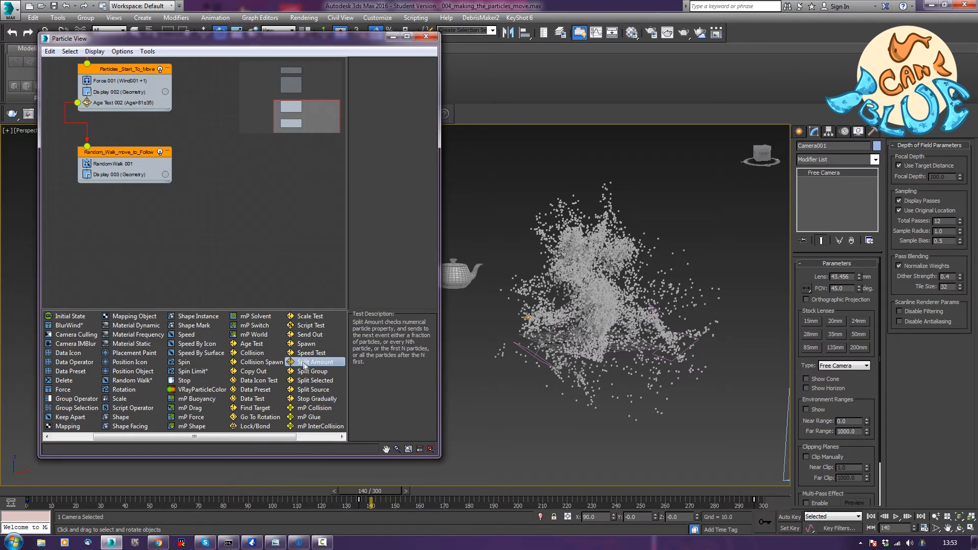
drag(305, 362, 109, 183)
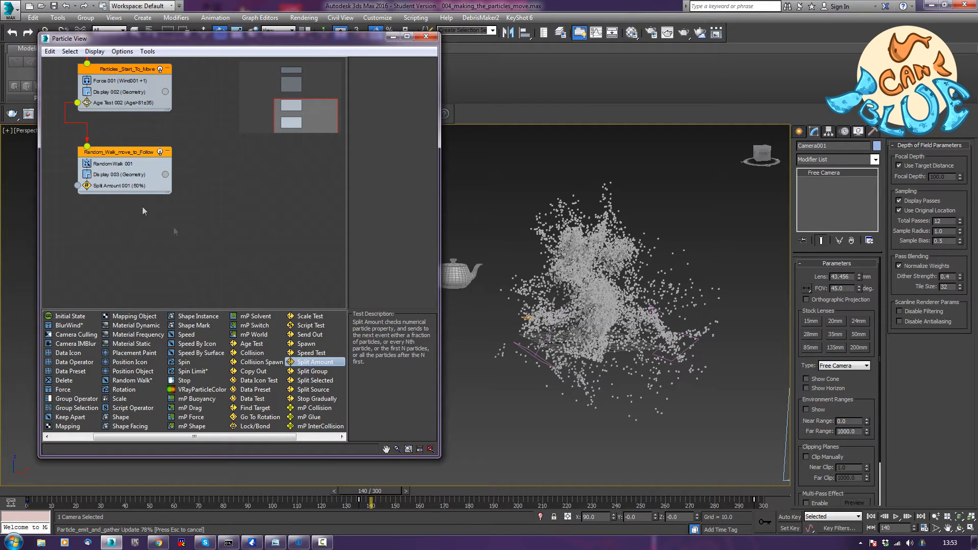
click(120, 187)
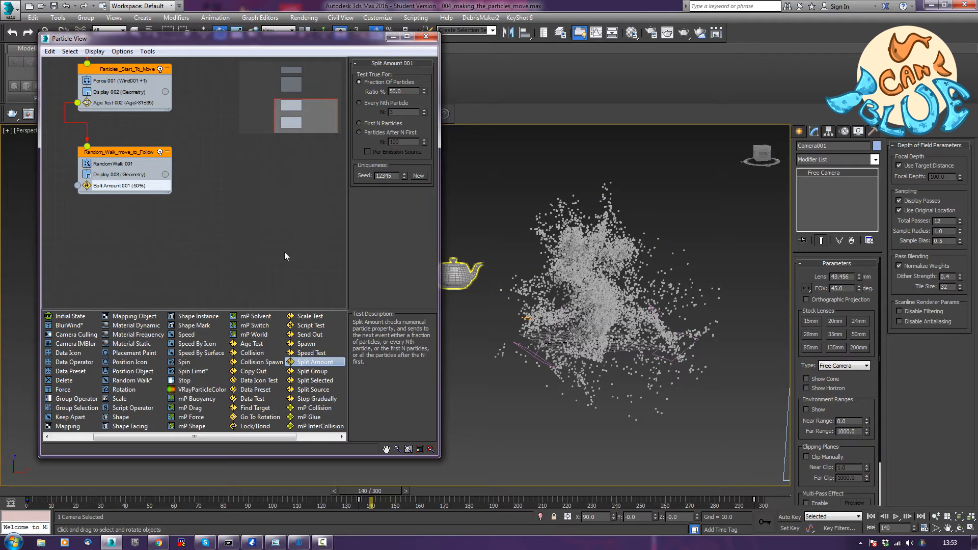
middle_drag(237, 241, 258, 252)
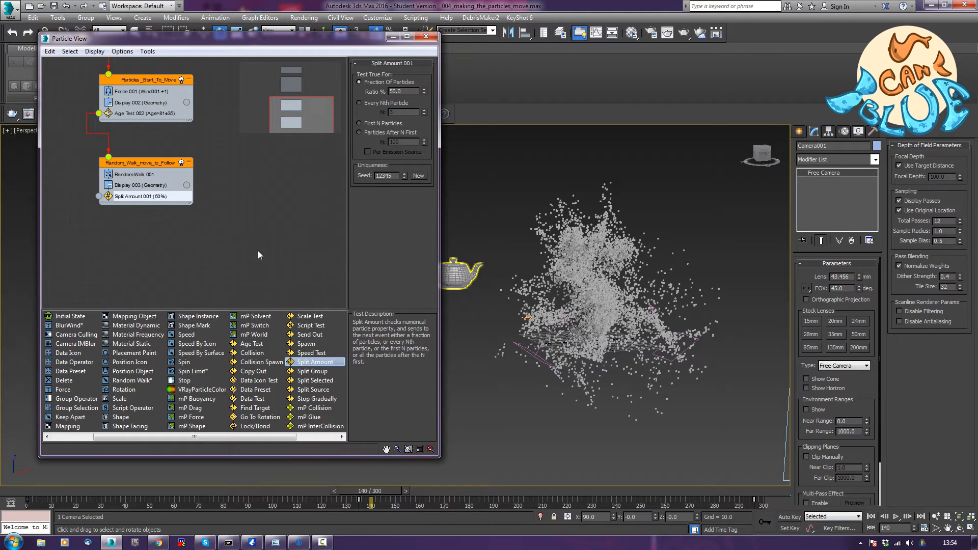
Take the Split Amount test out of Random_Walk_move_to_Follow and delete it together with the leftover separate event
drag(140, 200, 141, 265)
middle_drag(243, 250, 242, 222)
drag(143, 171, 129, 236)
drag(126, 172, 138, 243)
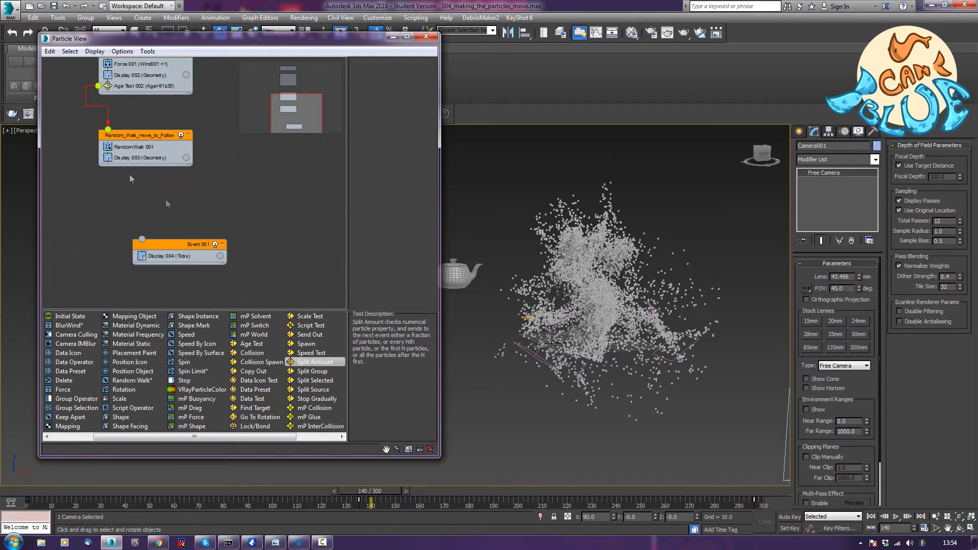
click(182, 243)
key(Delete)
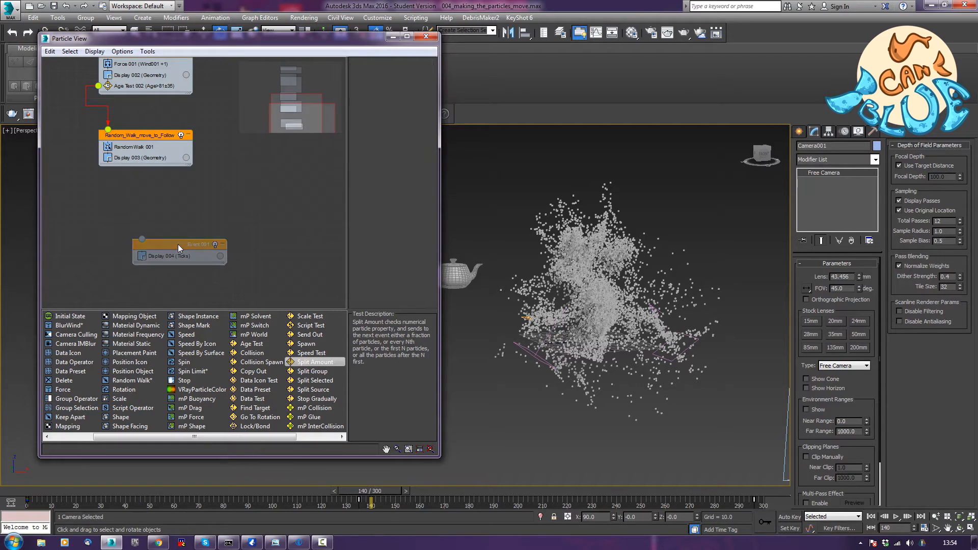
Append an Age Test to Random_Walk_move_to_Follow and place a Split Amount test as a new event below it
drag(252, 344, 146, 159)
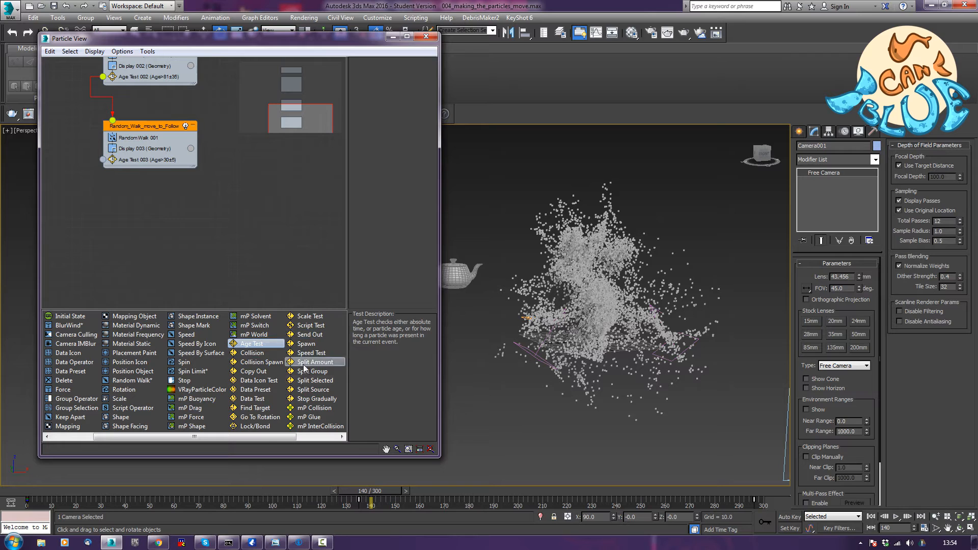
drag(261, 440, 285, 442)
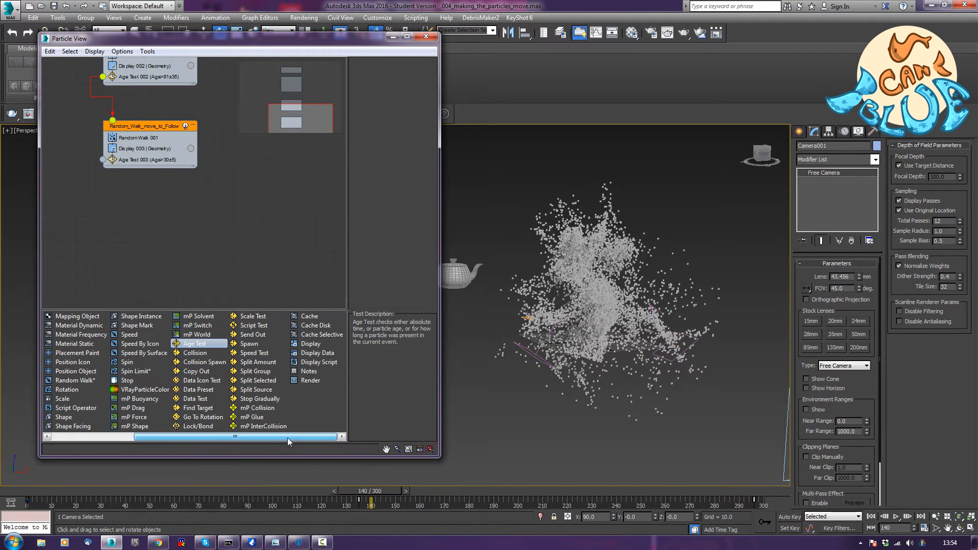
click(265, 362)
drag(266, 363, 128, 221)
Set the new Age Test's test value to 140 and wire its output to the Split Amount event
click(136, 160)
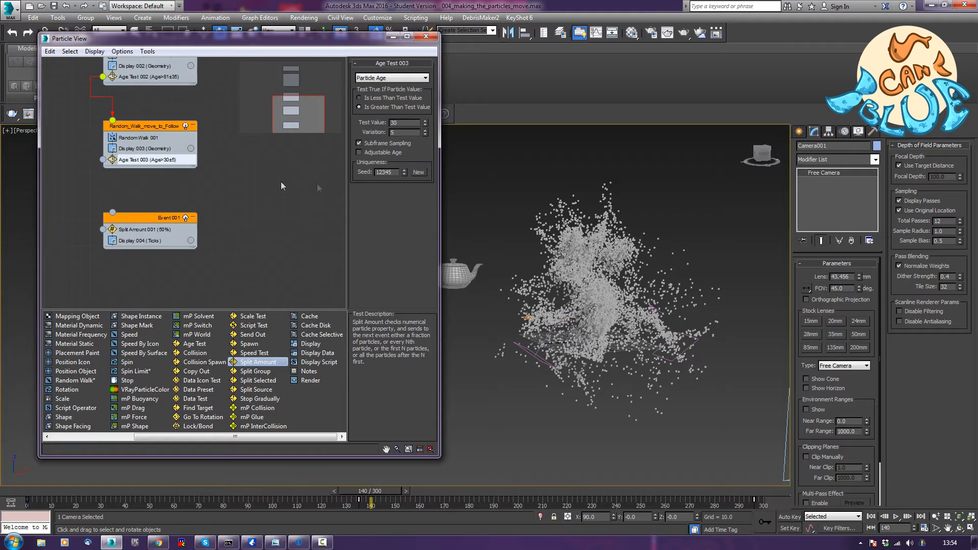
text(140)
middle_drag(252, 232, 277, 246)
mouse_move(168, 233)
mouse_down()
mouse_move(166, 224)
mouse_move(168, 233)
mouse_up()
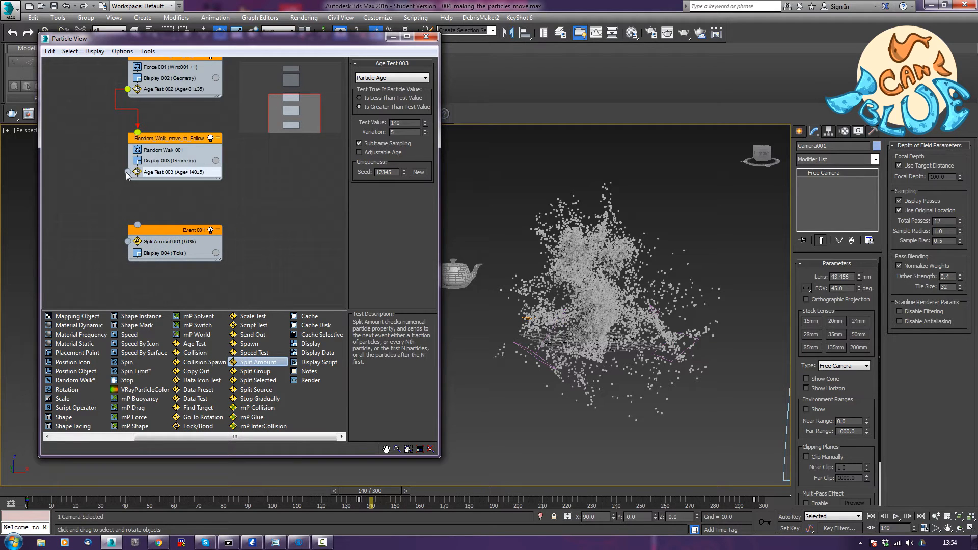
drag(127, 173, 137, 224)
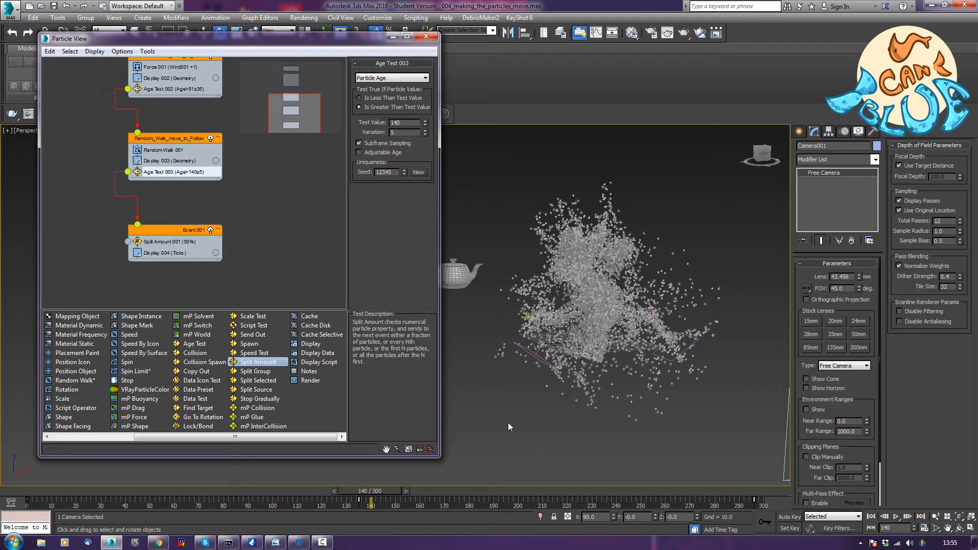
Set the Split Amount test's fraction of particles ratio to 33%
click(157, 244)
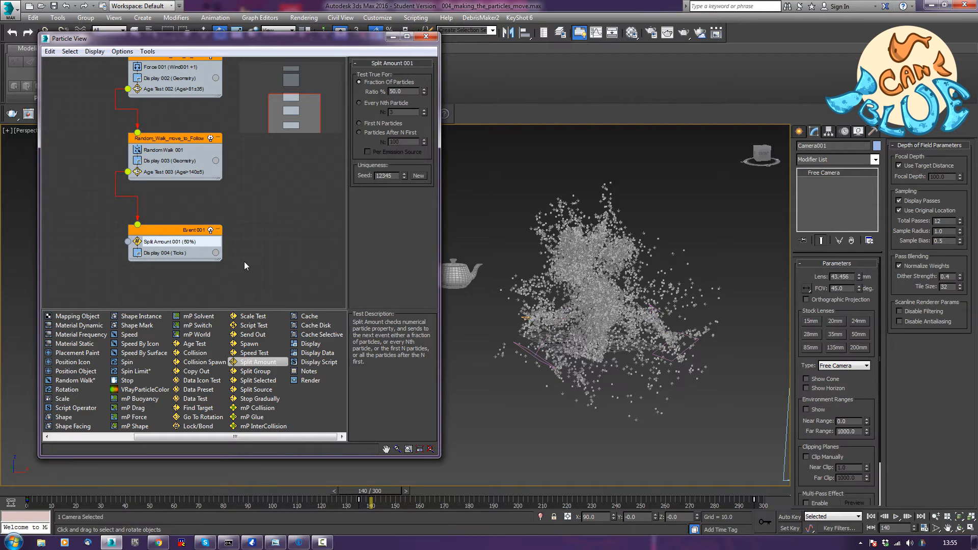
double_click(406, 91)
text(33)
key(Return)
Place a Find Target test as a new event below the Split Amount event and wire the Split Amount output to it
middle_drag(264, 277, 223, 251)
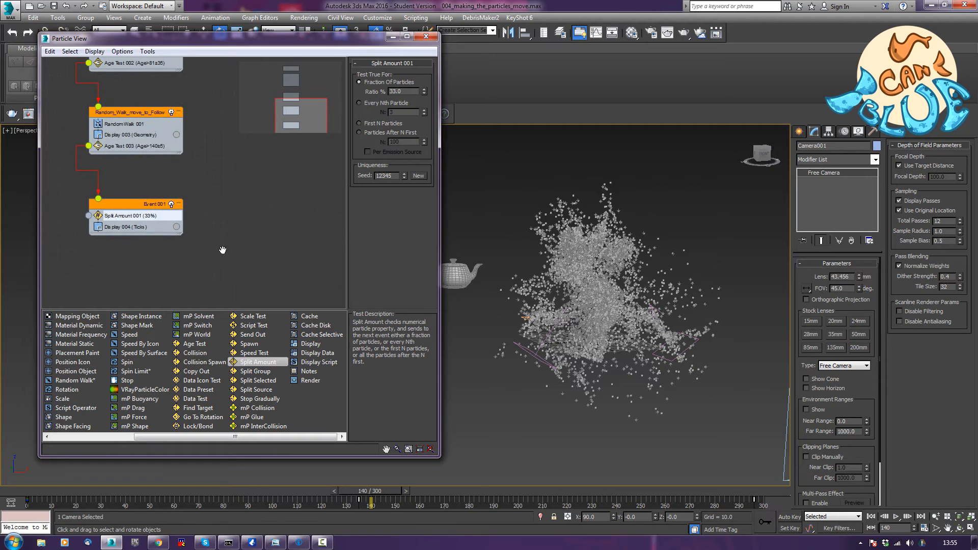
middle_drag(135, 266, 241, 278)
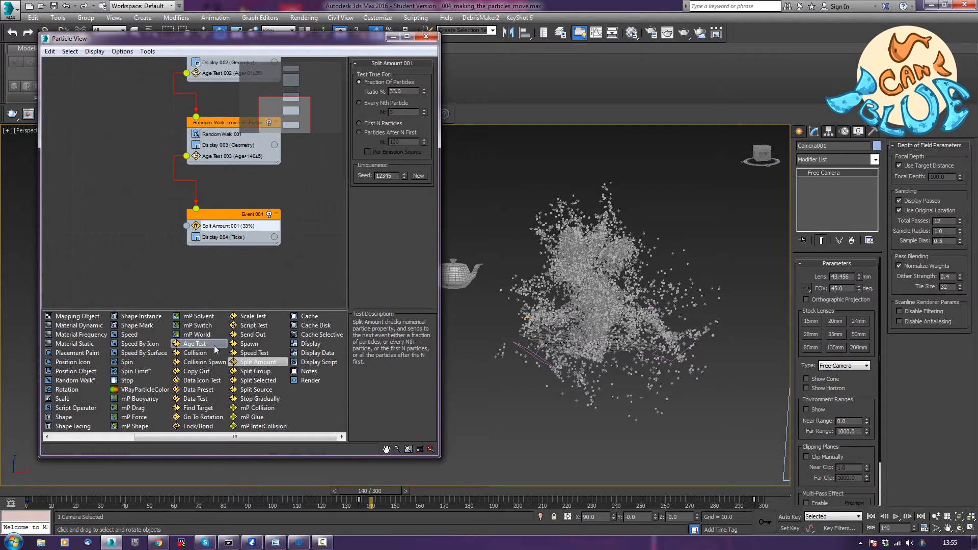
click(210, 409)
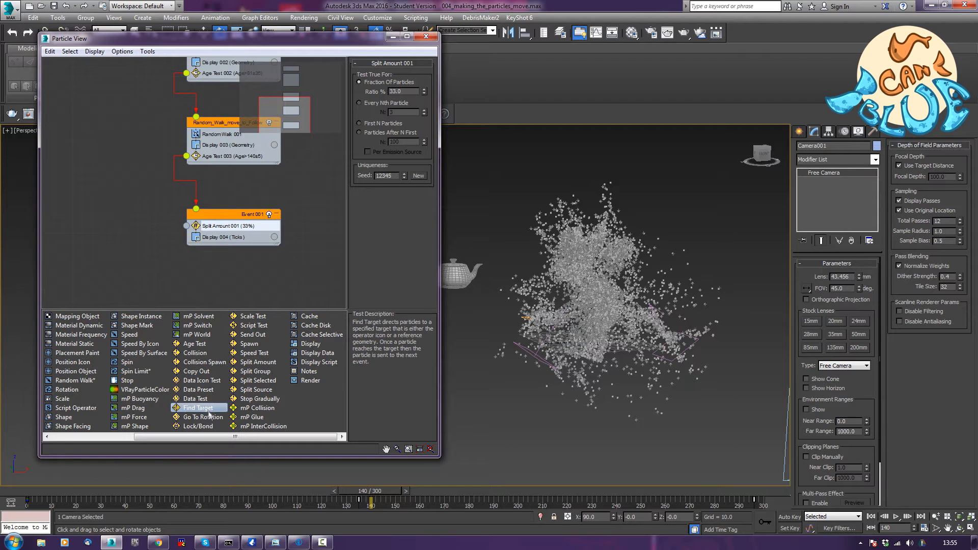
drag(212, 411, 96, 265)
middle_drag(183, 277, 216, 235)
drag(213, 185, 182, 187)
drag(108, 213, 100, 213)
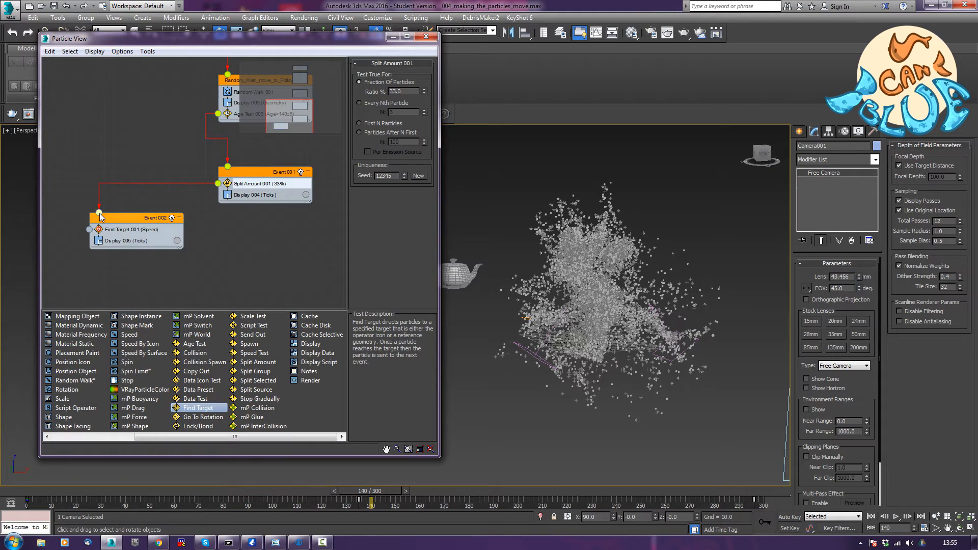
Set the Find Target test to aim at mesh objects and add the teapot, Particles_Collect_Object, as its target
click(124, 229)
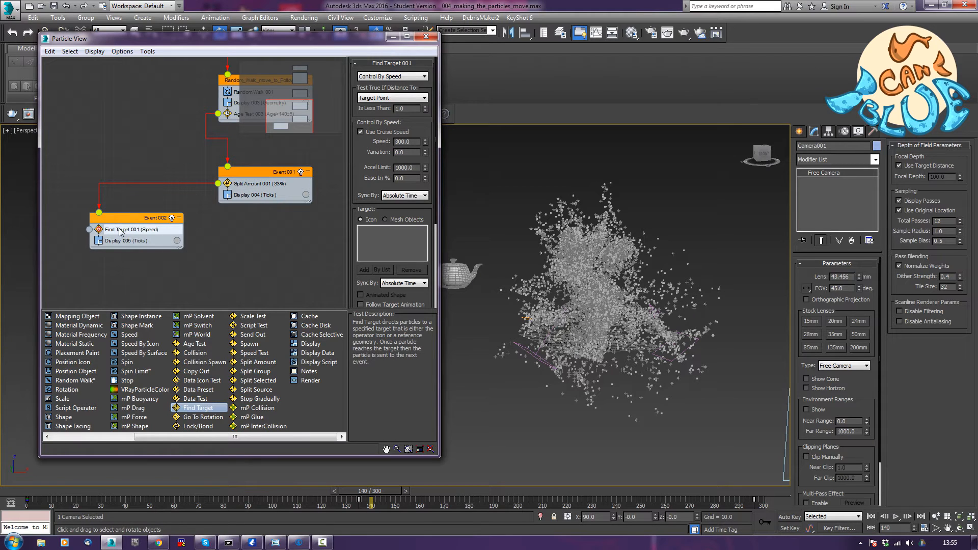
click(402, 76)
click(401, 85)
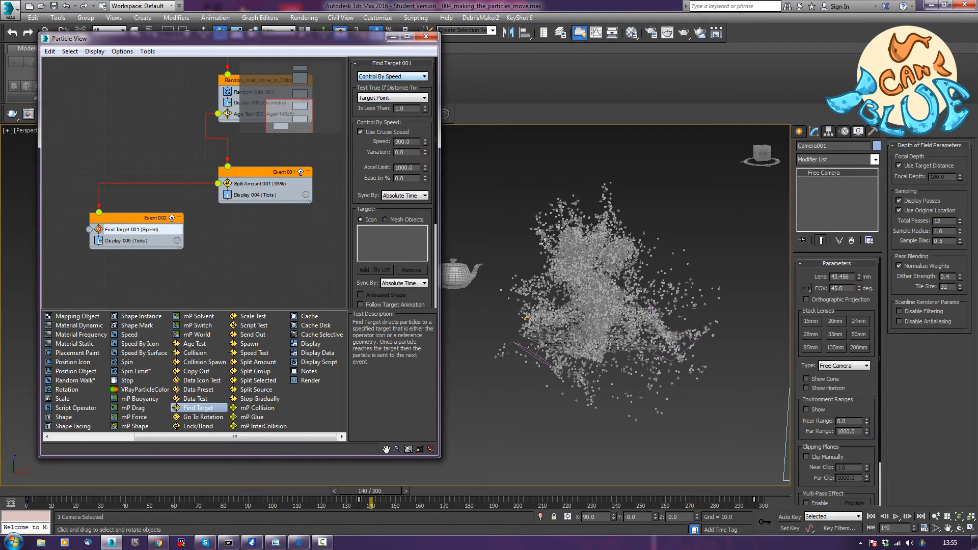
click(384, 220)
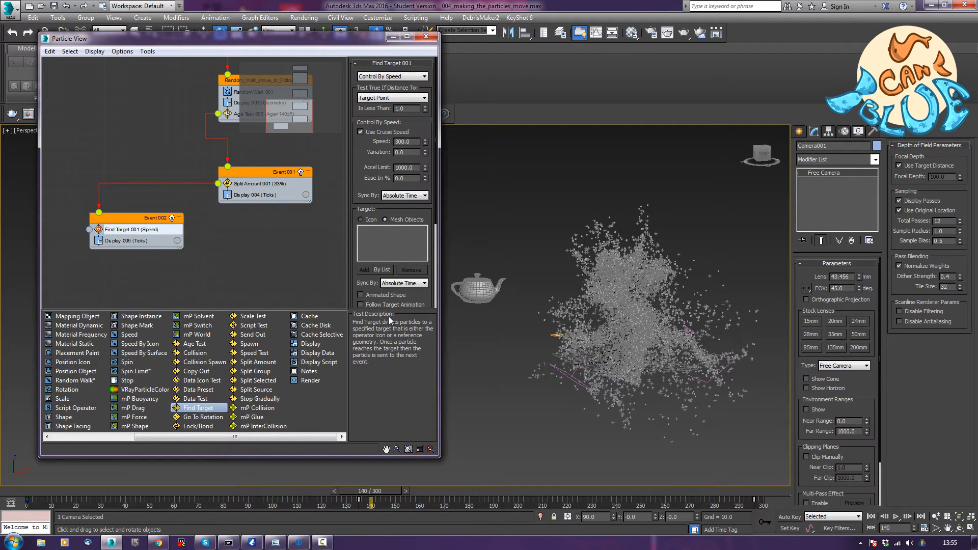
click(365, 270)
click(463, 299)
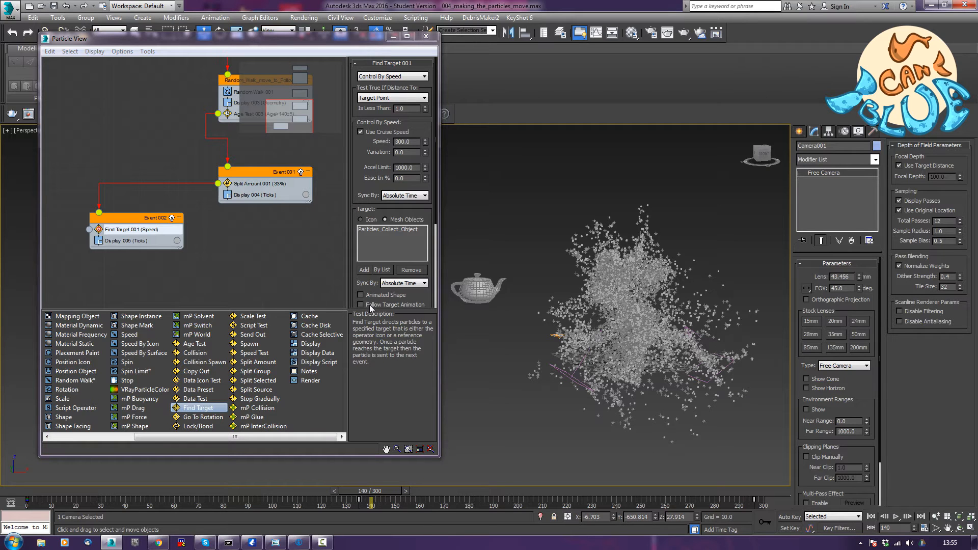
Scrub the animation between about frames 140 and 195 to examine how the split particles travel toward the teapot
drag(360, 493, 516, 480)
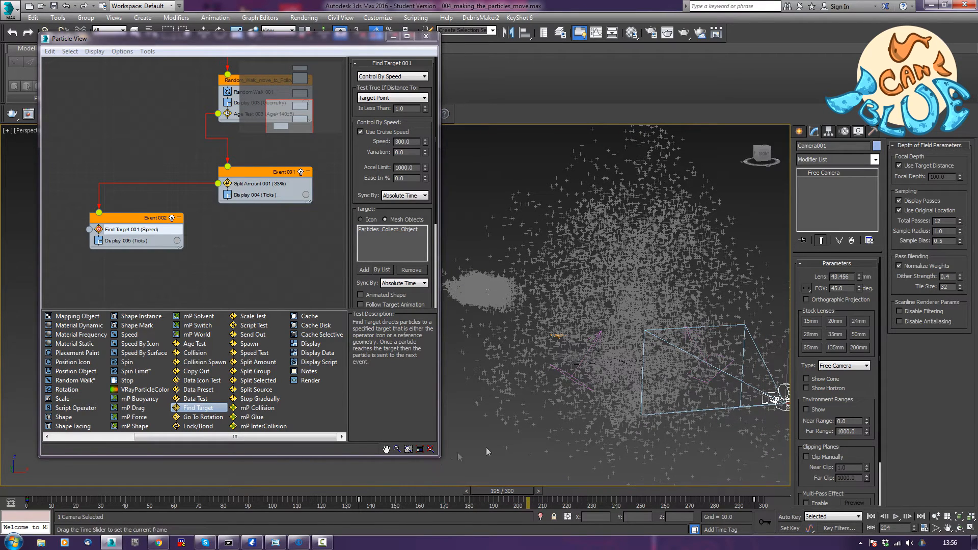
key(w)
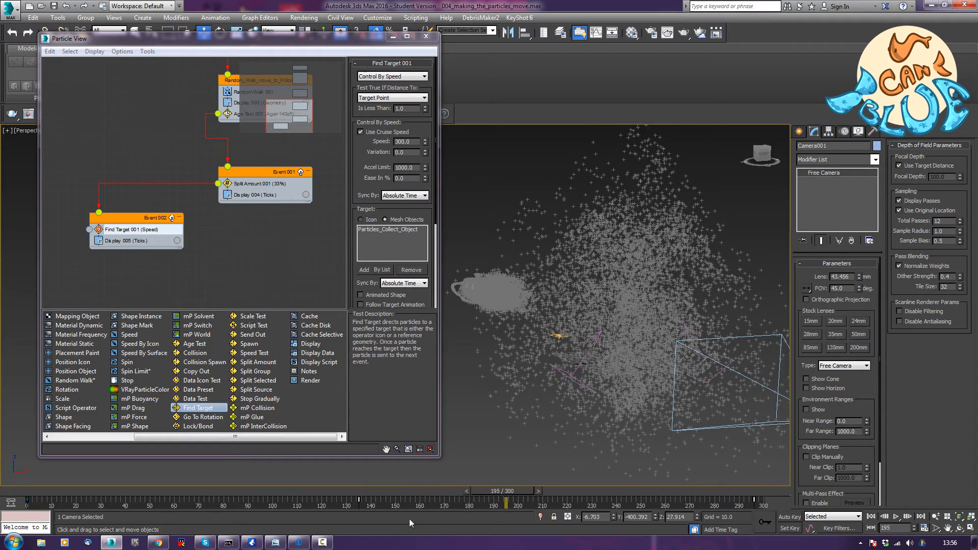
click(399, 492)
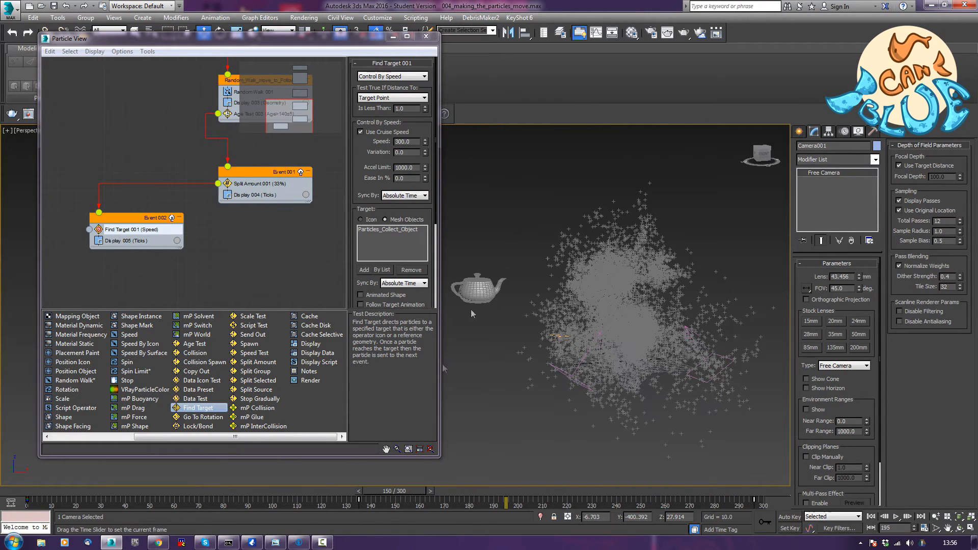
drag(391, 492, 504, 501)
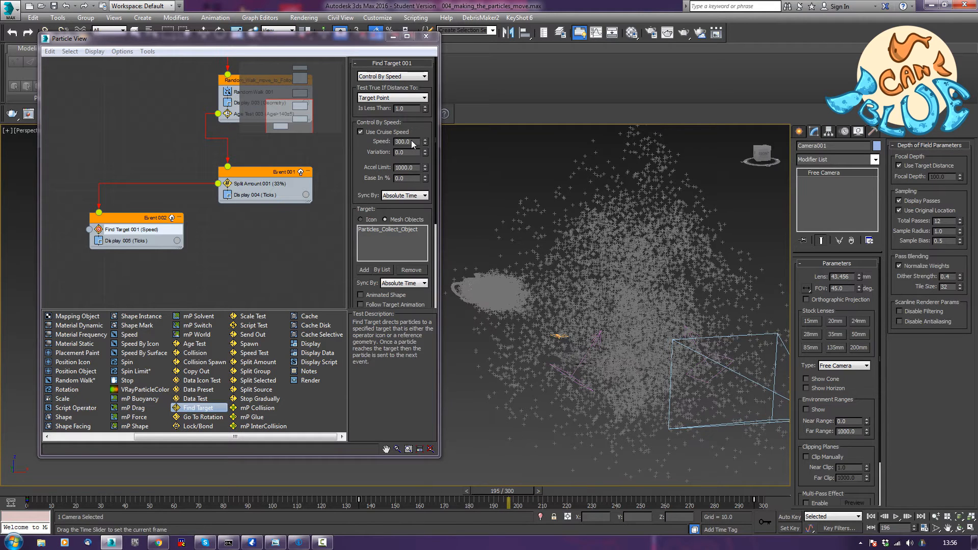
Set the Find Target test's accel limit to 600, speed to 150 and variation to 100, and preview the animation up to frame 213
double_click(405, 167)
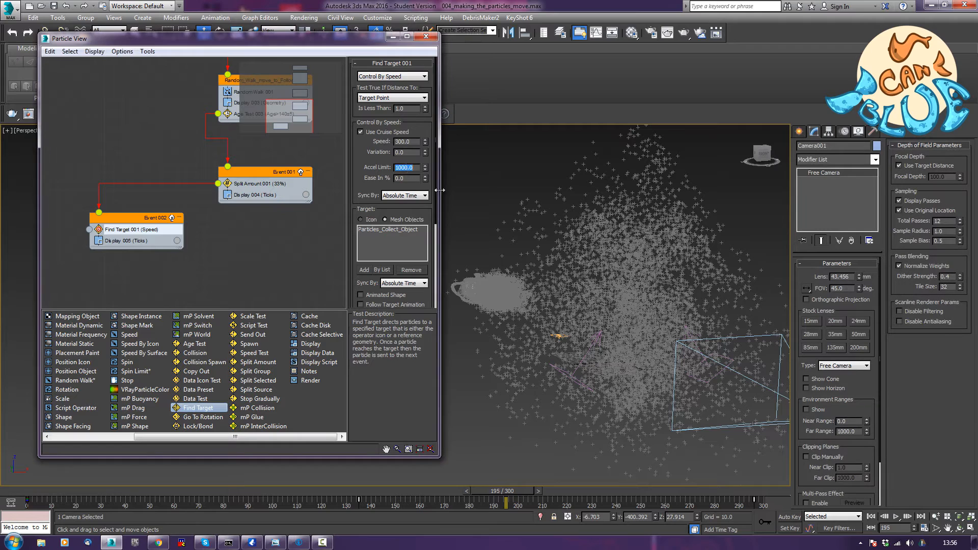
text(600)
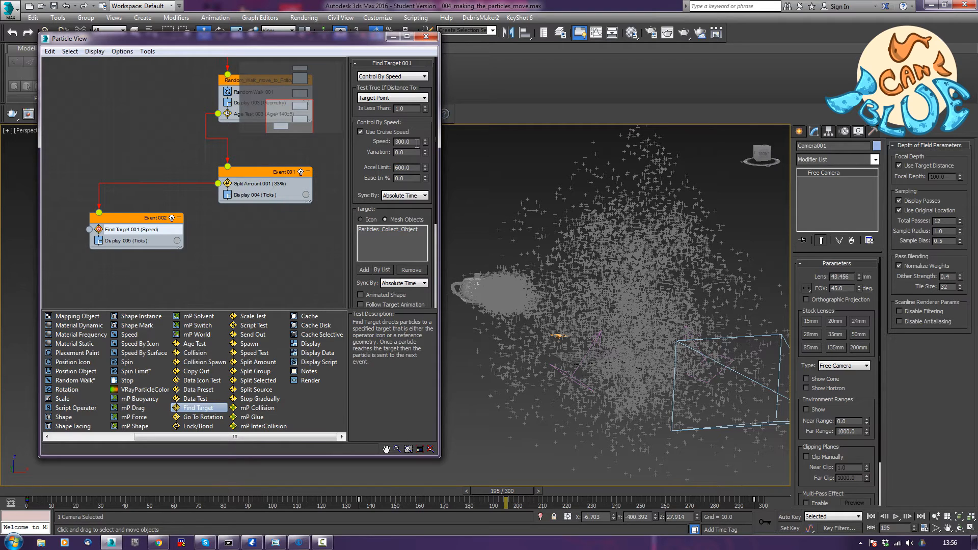
drag(416, 139, 353, 135)
text(150)
key(Tab)
text(100)
key(Tab)
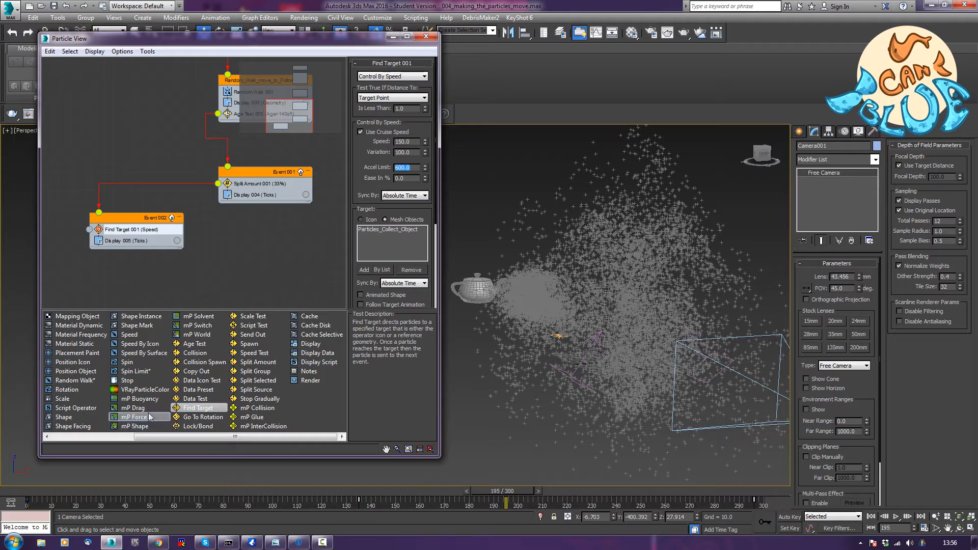
text(500)
click(368, 489)
drag(356, 498, 560, 496)
Place a Stop operator as a new event below Find Target, wire the Find Target output to it, and preview up to frame 255
middle_drag(278, 263, 266, 215)
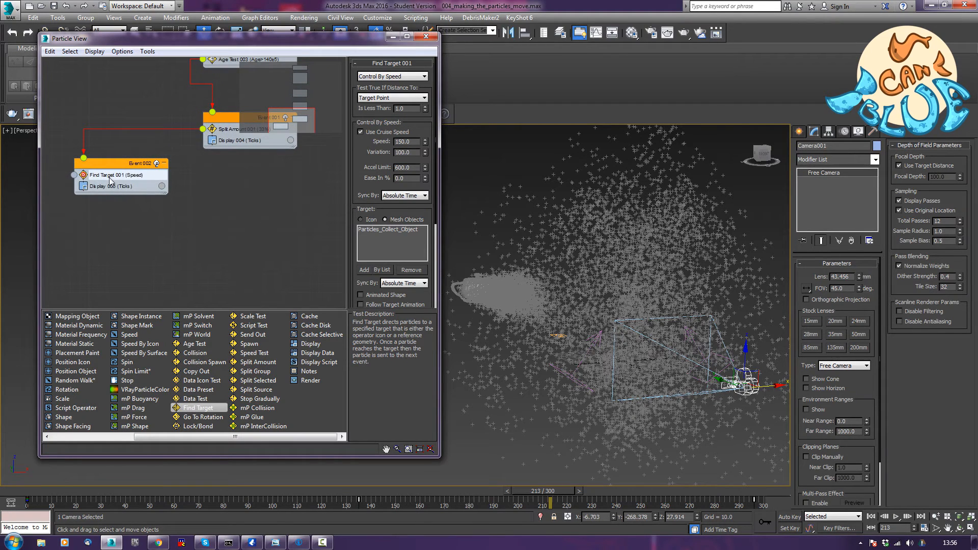
scroll(192, 242, down, 1)
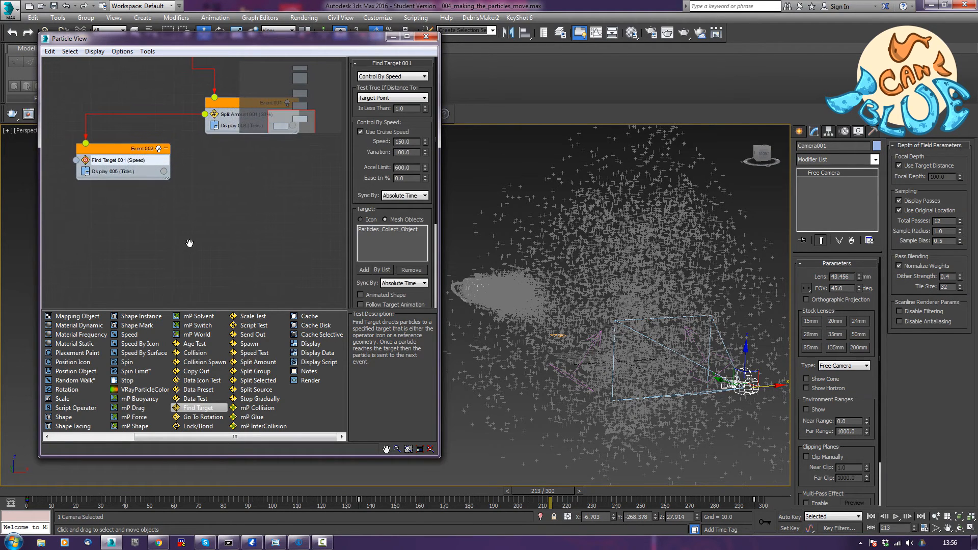
drag(122, 387, 139, 257)
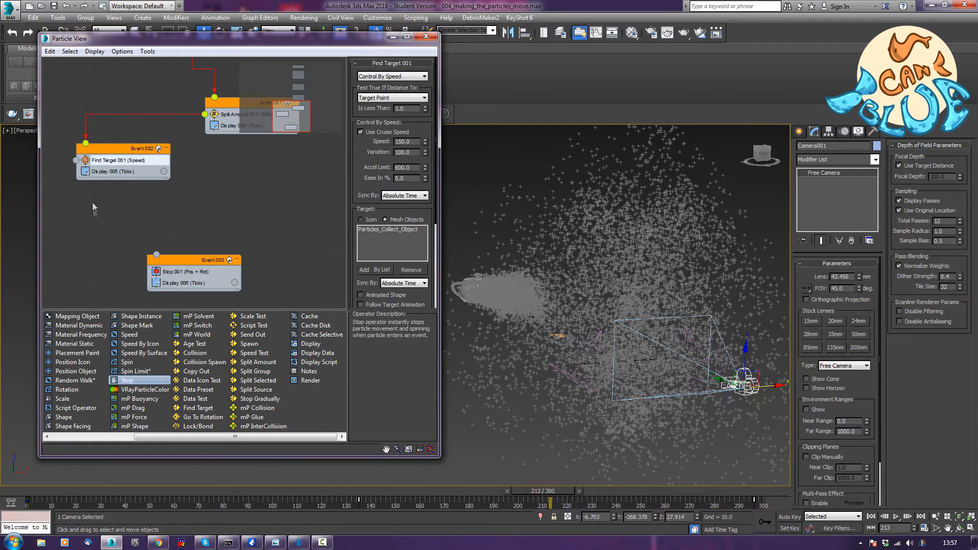
drag(76, 159, 157, 255)
drag(150, 258, 150, 258)
drag(547, 491, 643, 502)
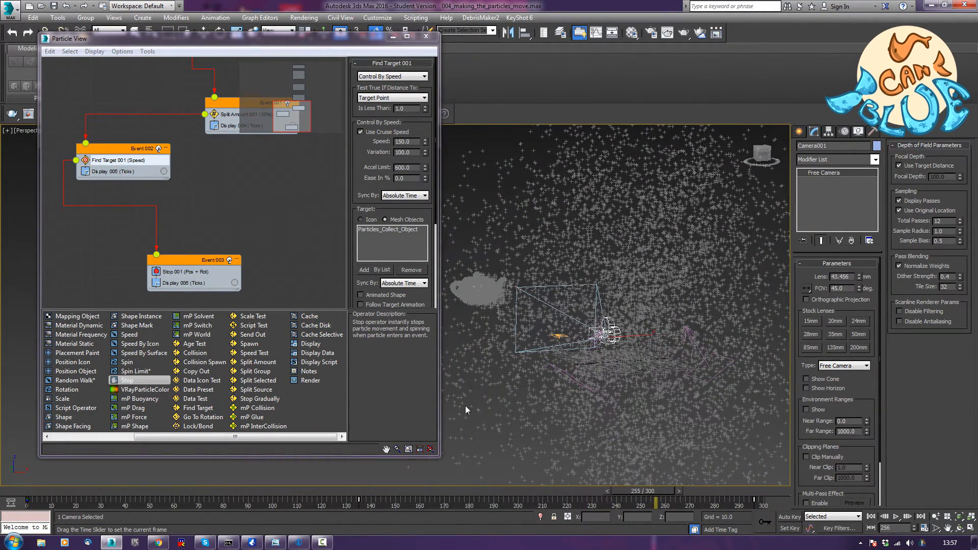
key(w)
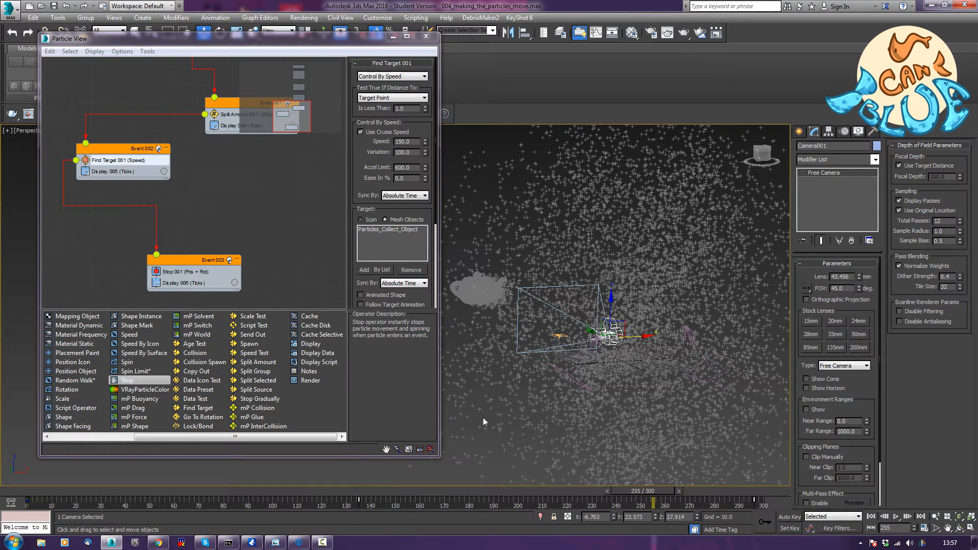
Set the Stop event's Display type to Geometry and inspect the particles collected on the teapot up close
click(183, 283)
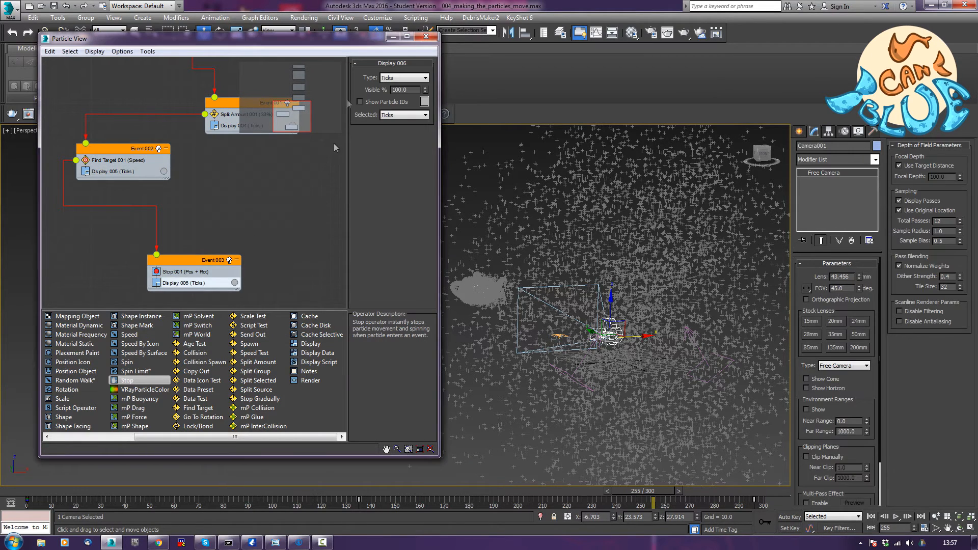
click(400, 80)
click(394, 126)
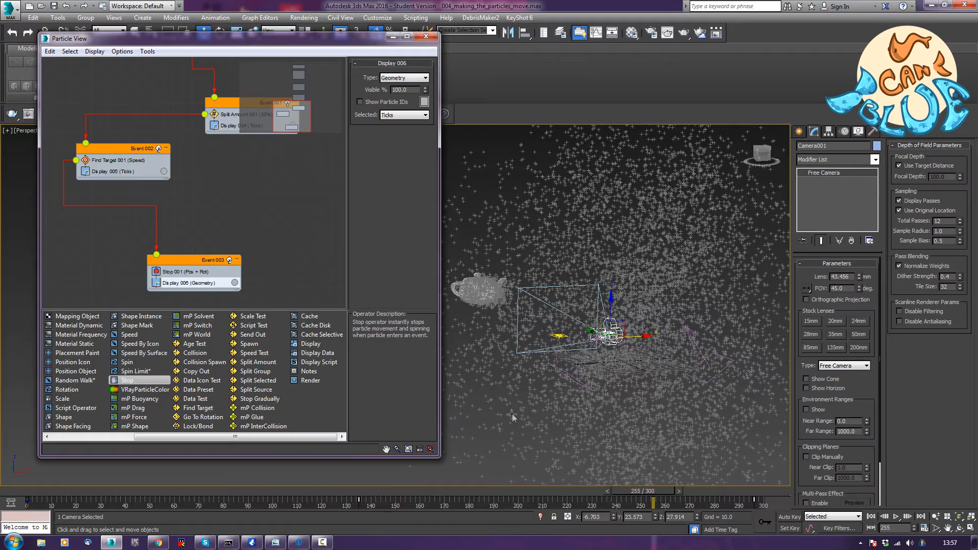
alt+middle_drag(568, 410, 628, 393)
scroll(628, 390, up, 5)
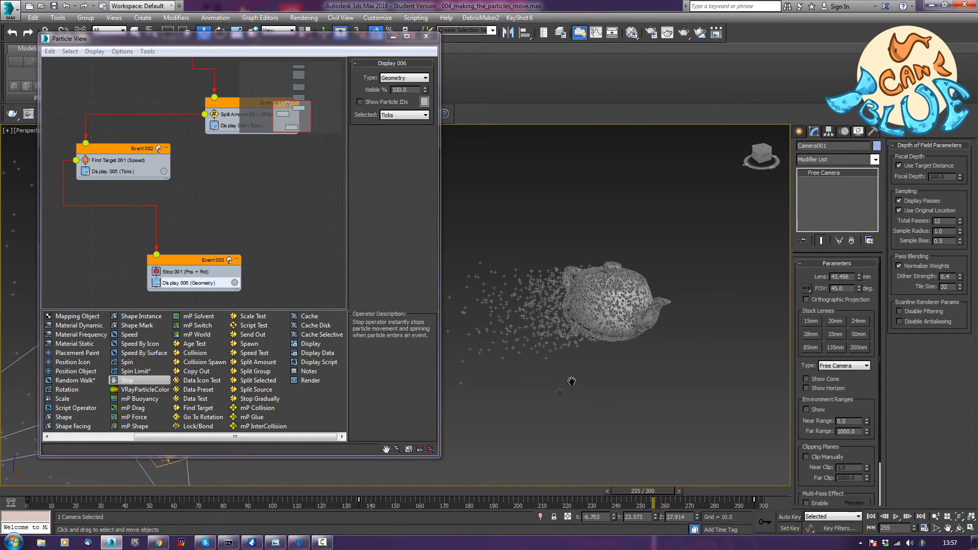
scroll(566, 387, down, 5)
alt+middle_drag(559, 405, 706, 404)
Align the Stop event directly beneath the Find Target event and widen the Particle View window
click(186, 260)
drag(186, 260, 124, 226)
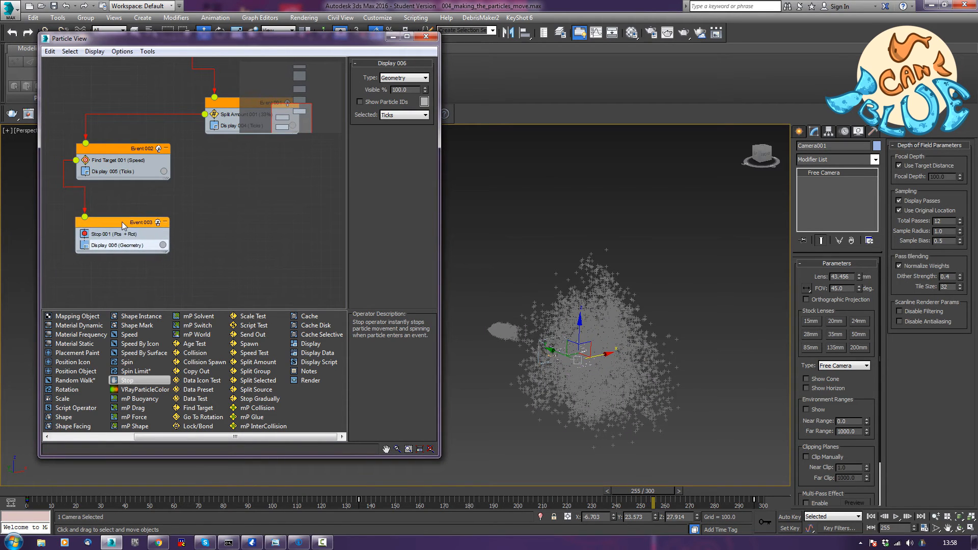
drag(436, 425, 569, 424)
mouse_move(660, 407)
middle_down()
mouse_move(787, 418)
mouse_move(666, 423)
middle_up()
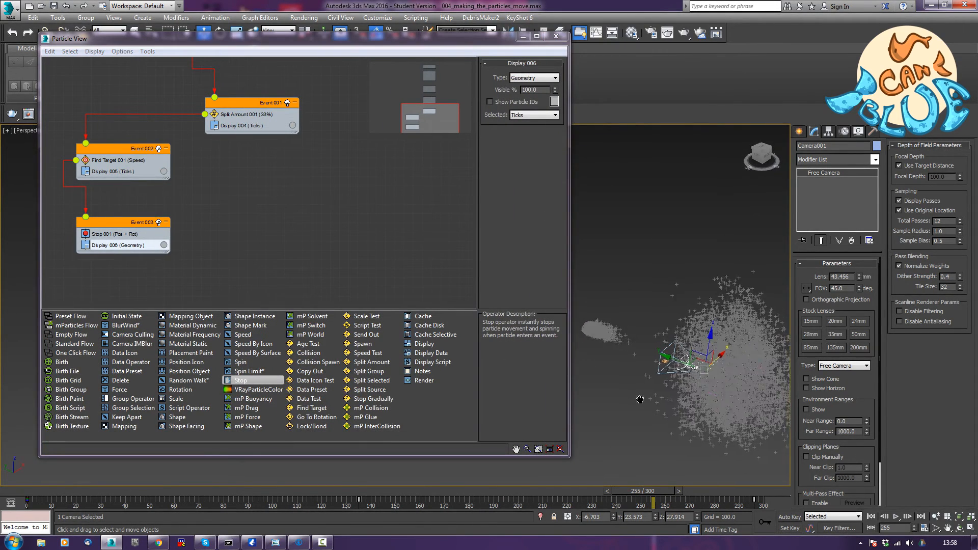
middle_drag(619, 394, 703, 422)
scroll(701, 421, up, 2)
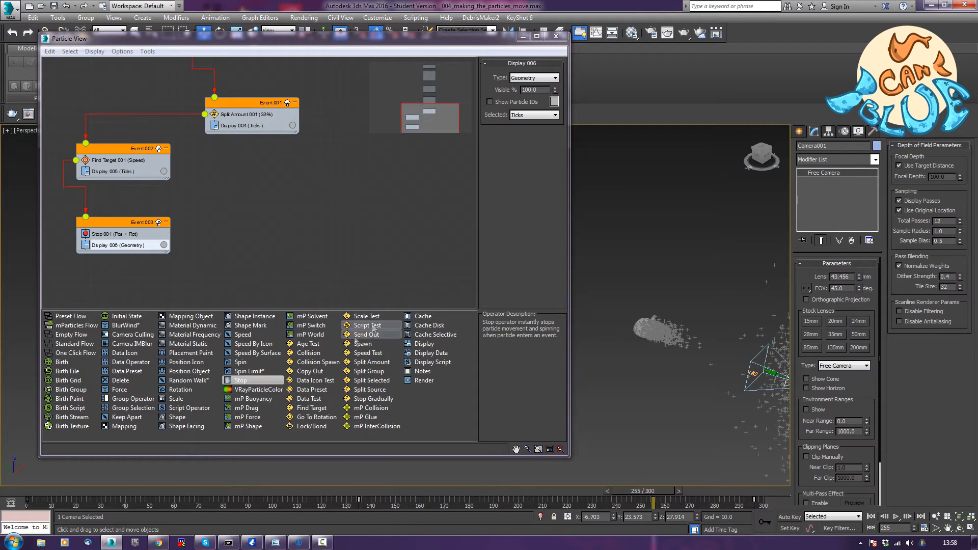
Append an Age Test to the Split Amount event and set the Birth operator's particle amount to 5000
drag(307, 343, 248, 135)
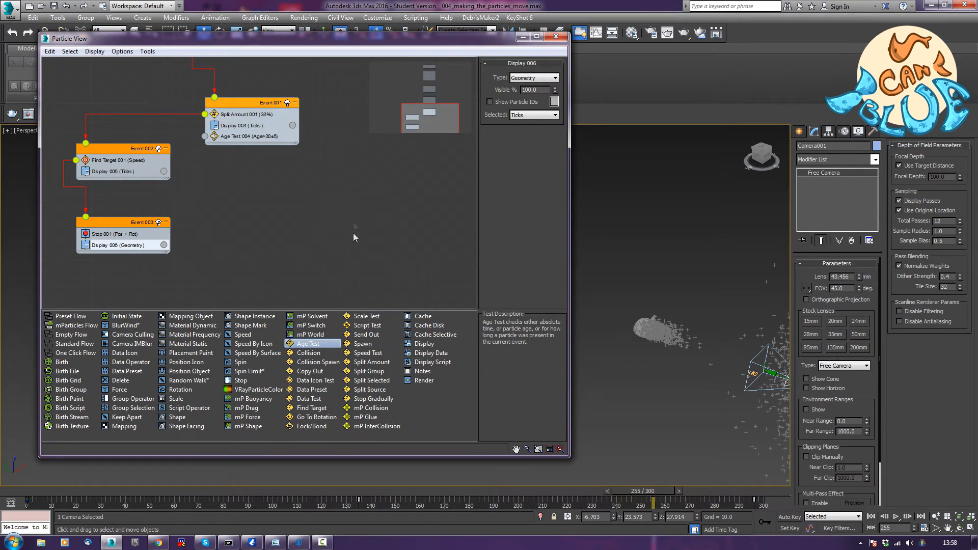
scroll(328, 212, up, 5)
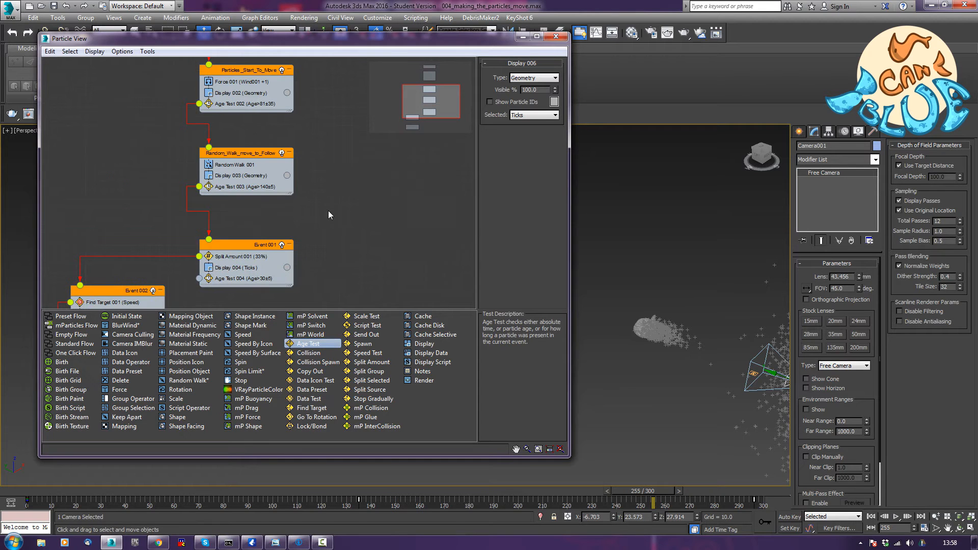
middle_drag(337, 179, 338, 339)
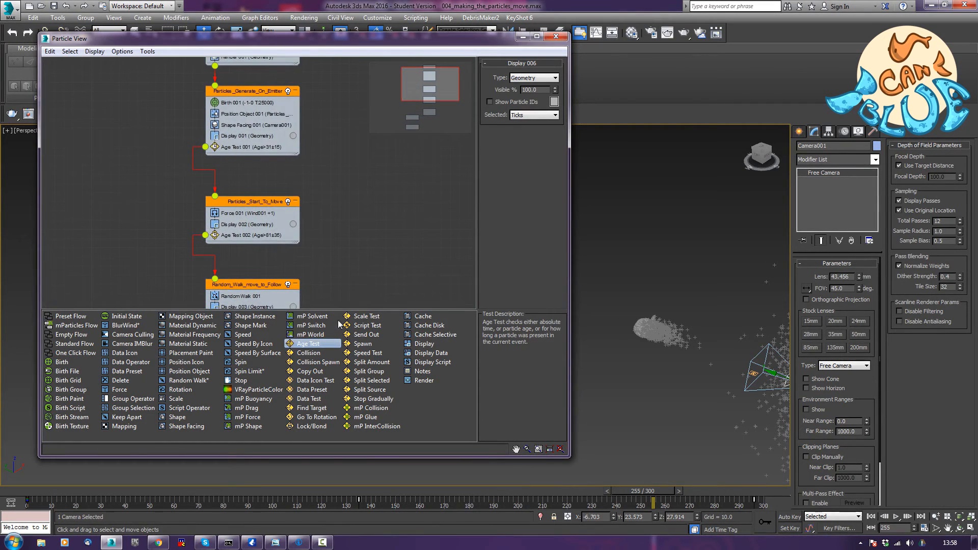
click(241, 105)
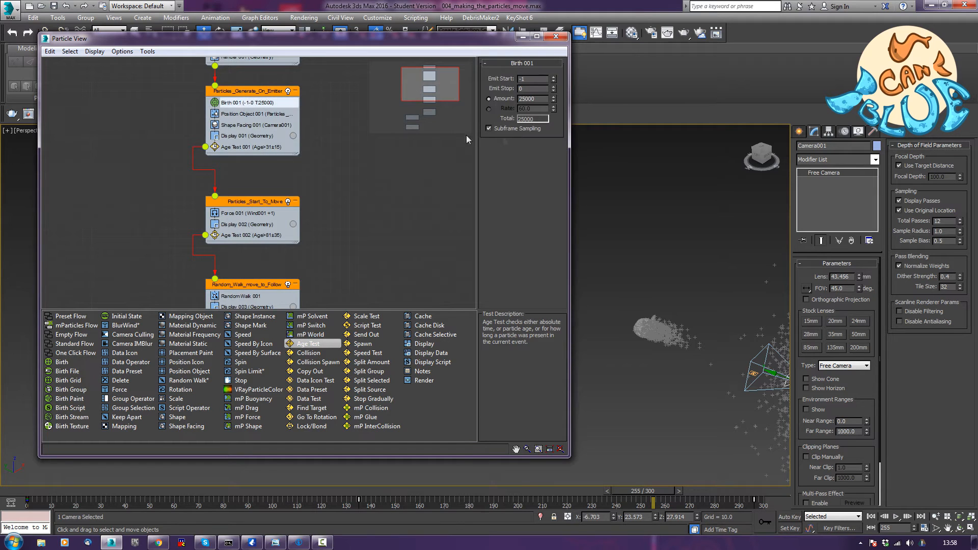
double_click(539, 101)
text(50)
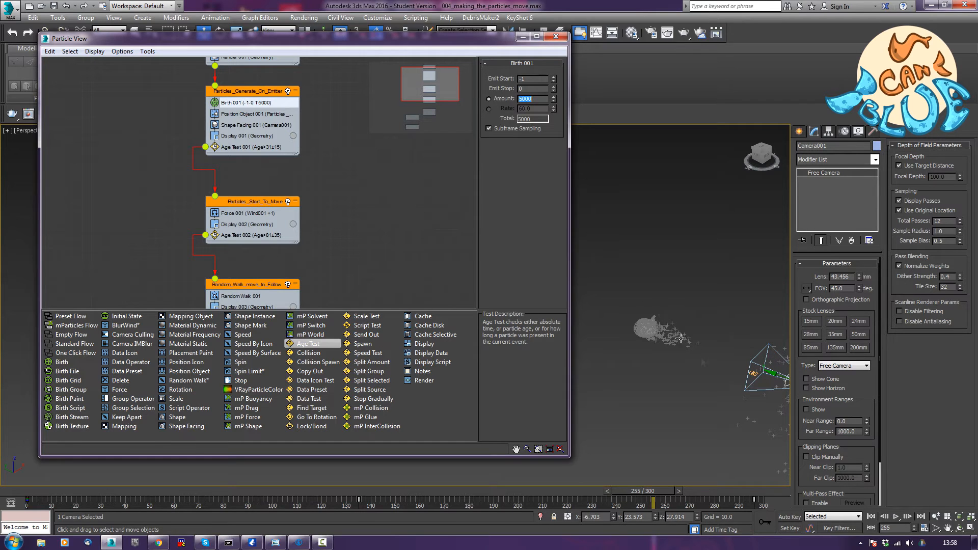
middle_drag(697, 389, 646, 310)
alt+middle_drag(697, 337, 658, 332)
Set the Split Amount event's new Age Test to a test value of 170 with a variation of 30
middle_drag(384, 278, 339, 148)
middle_drag(369, 241, 424, 208)
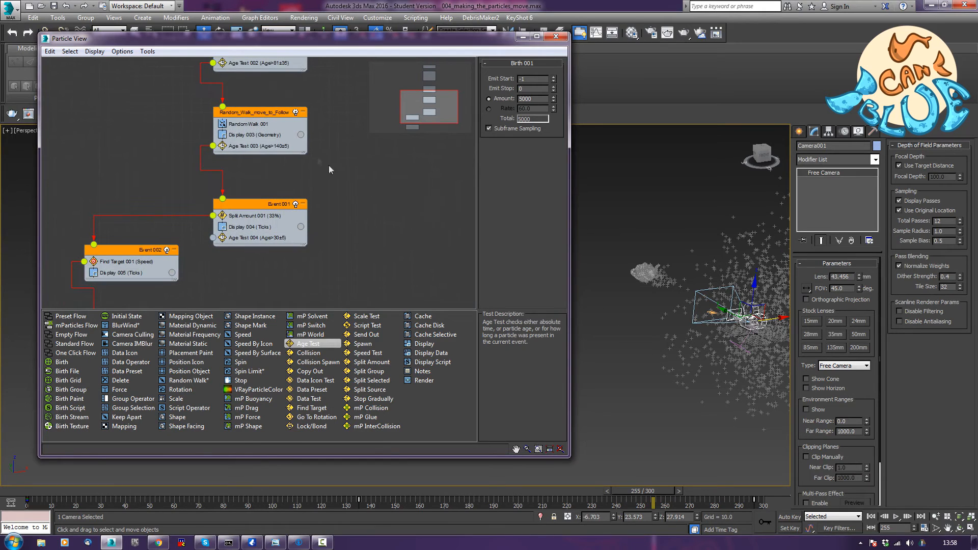
middle_drag(365, 245, 371, 212)
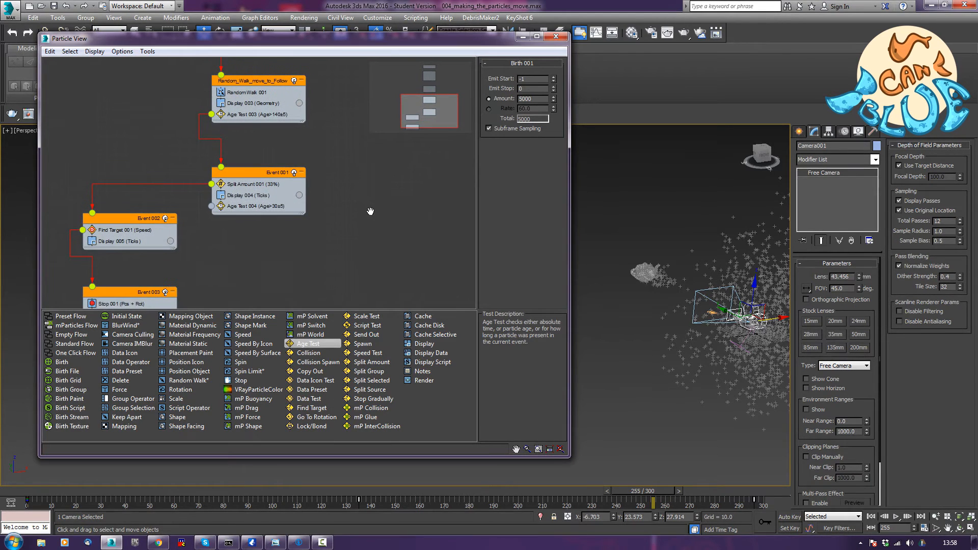
click(248, 207)
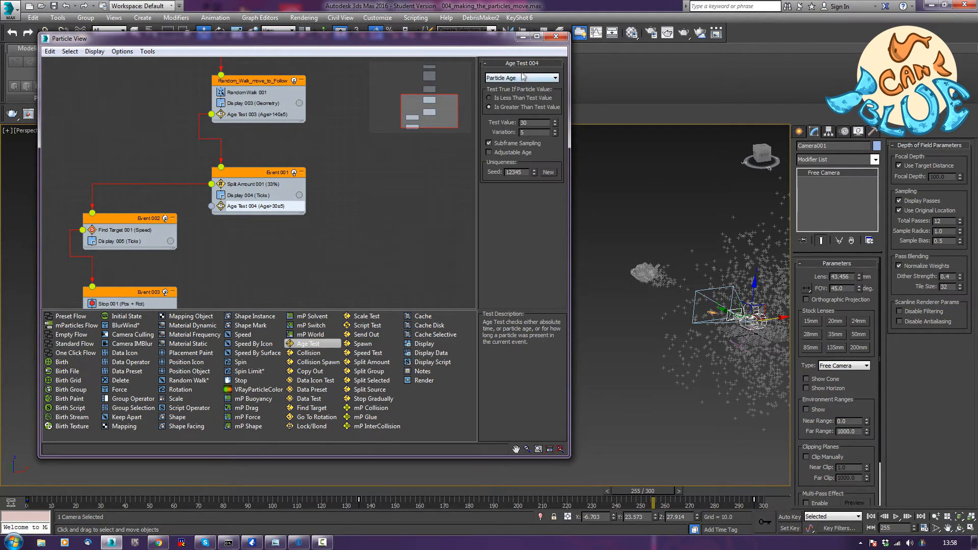
text(170)
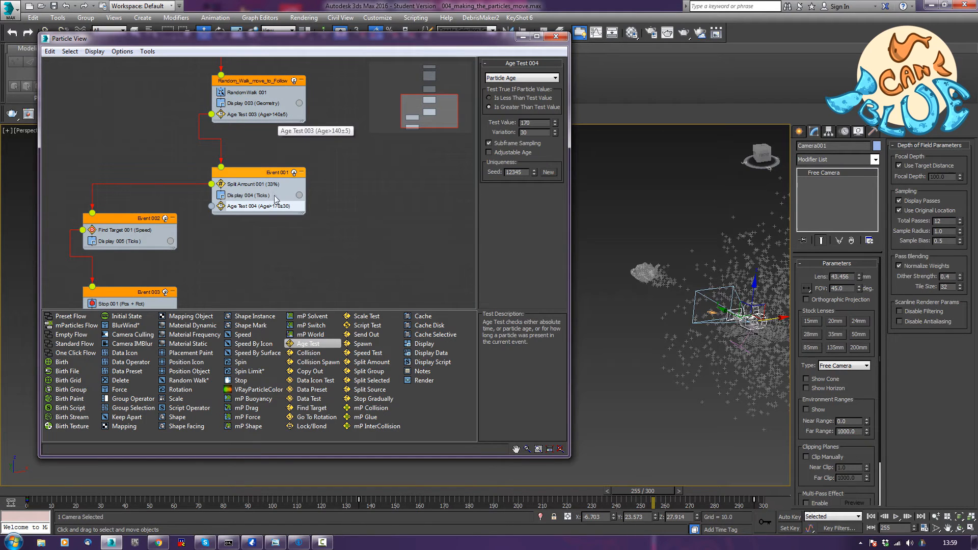
Rename the event containing the Split Amount test as Particles_Divide_And_Home
middle_drag(369, 263, 338, 260)
click(132, 172)
click(265, 194)
right_click(269, 192)
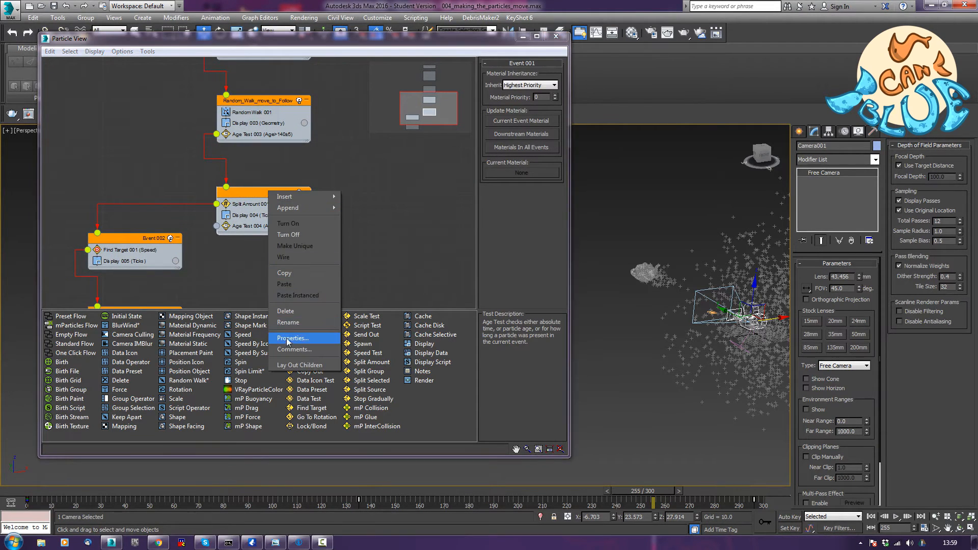
click(288, 323)
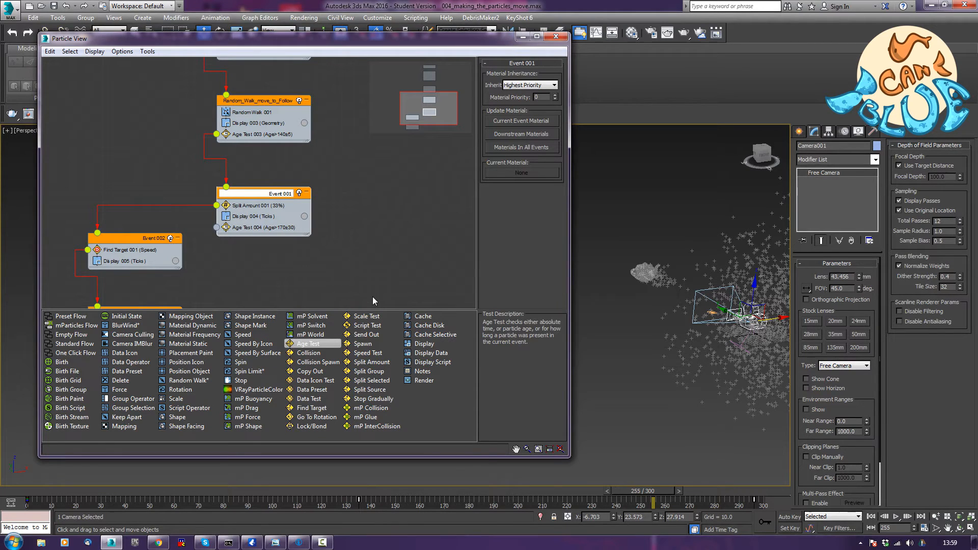
key(ctrl+a)
key(BackSpace)
text(Particles_Divide_And_Home)
key(Return)
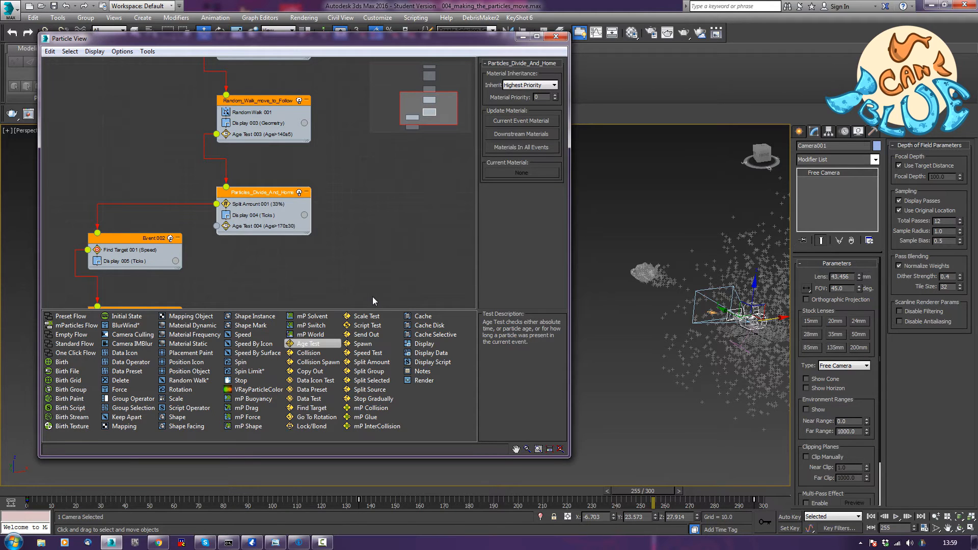
Rename the event containing the Find Target test as Find_Teapot_001
middle_drag(344, 260, 360, 216)
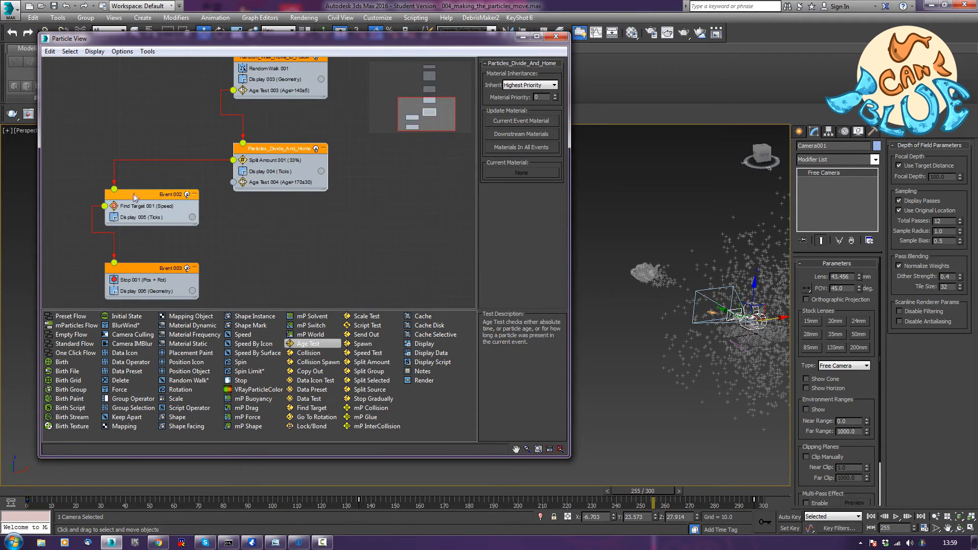
right_click(135, 195)
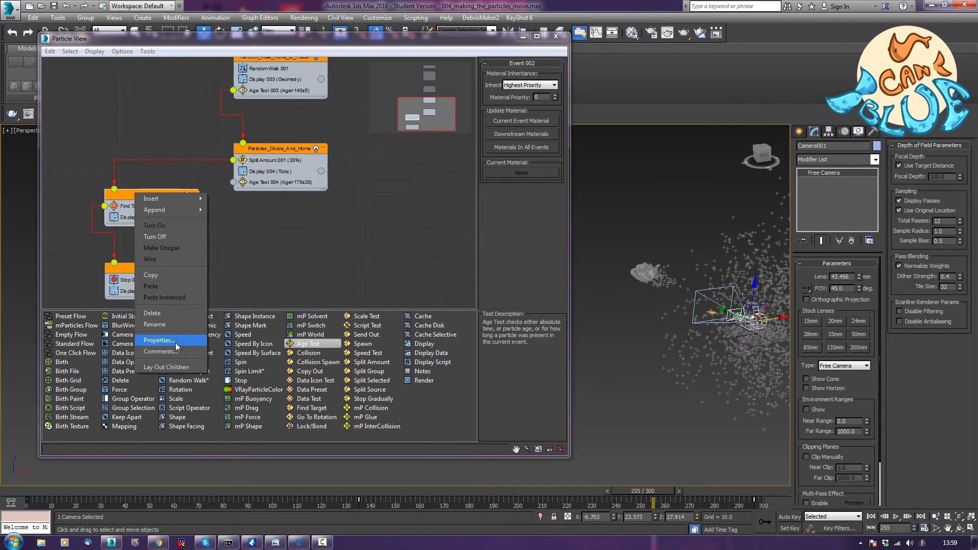
click(175, 328)
key(BackSpace)
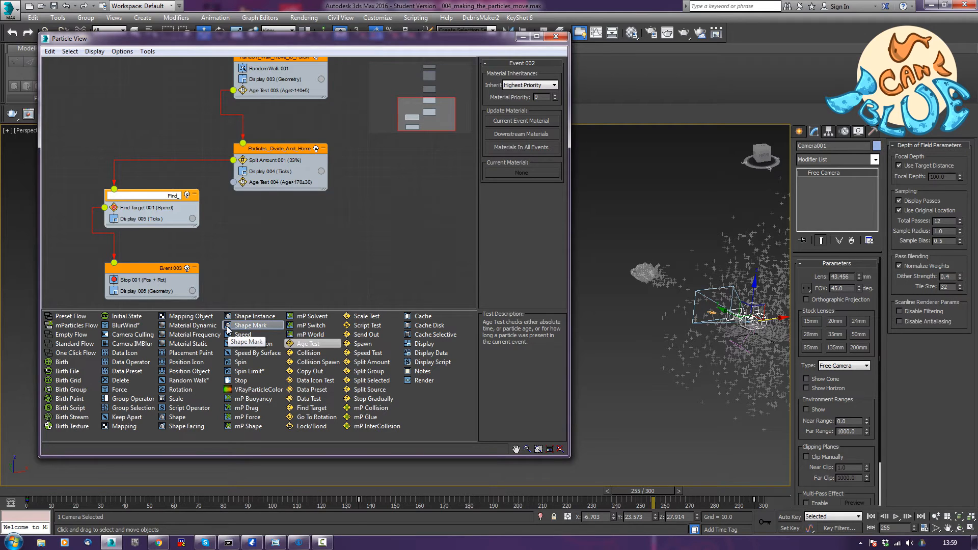
text(Find_Teapot_001)
key(Return)
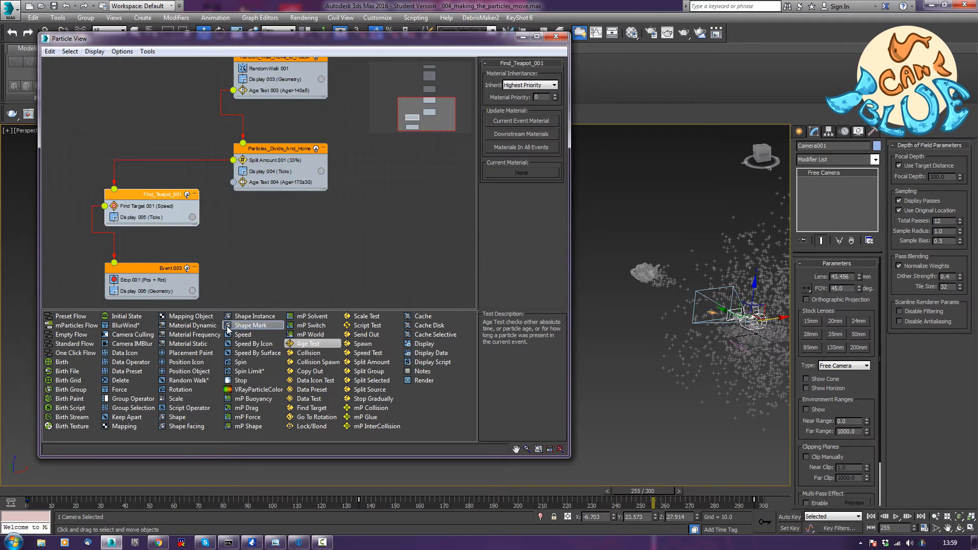
Rename the event containing the Stop operator as STOP
click(171, 268)
right_click(168, 268)
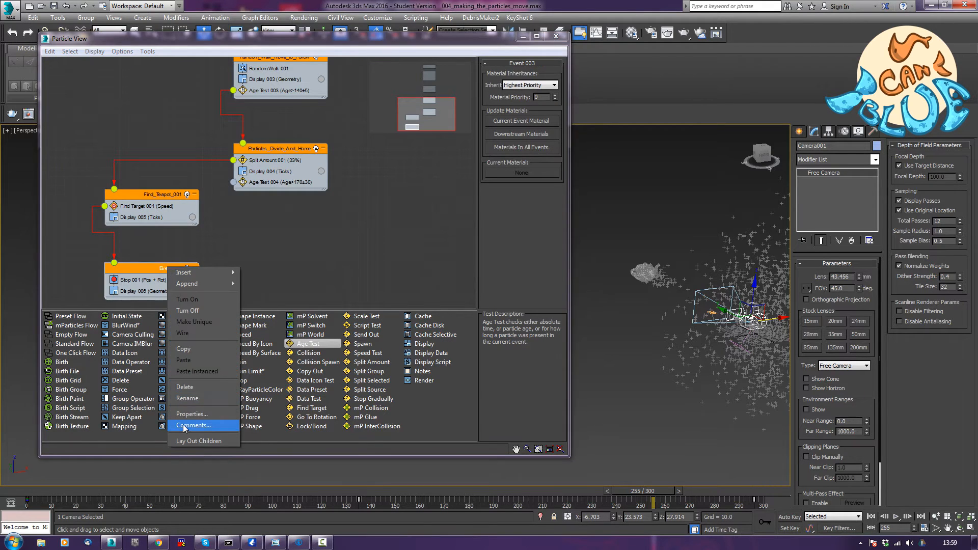
click(187, 398)
text(STOP)
key(ctrl+a)
key(BackSpace)
key(Return)
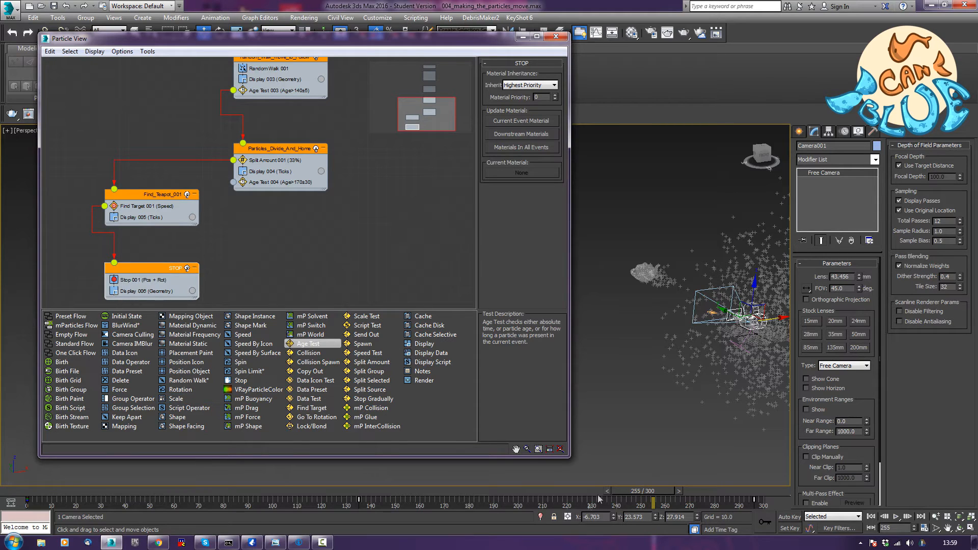
Copy the Find_Teapot_001 event and place the pasted copy below the Particles_Divide_And_Home event, leaving room between them
drag(569, 457, 581, 522)
middle_drag(281, 278, 262, 284)
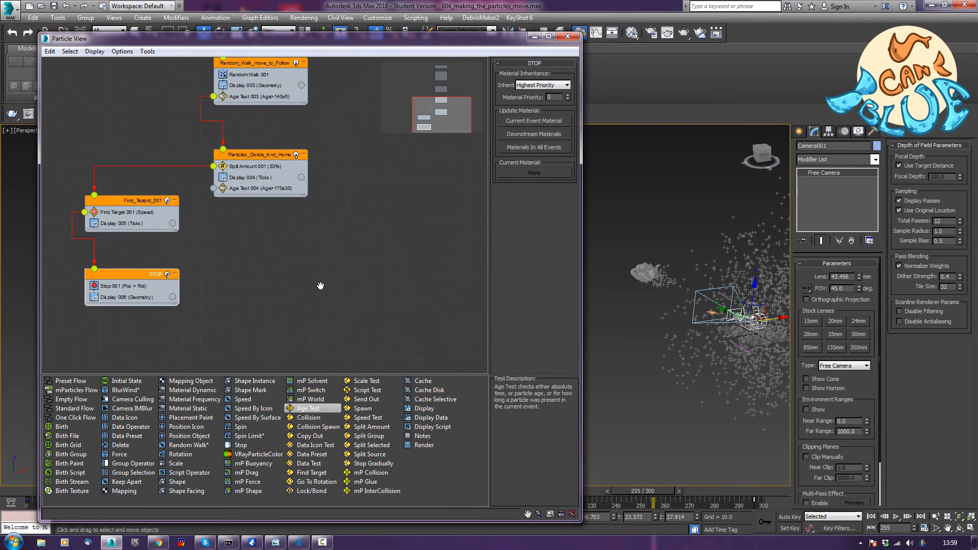
click(113, 202)
right_click(112, 200)
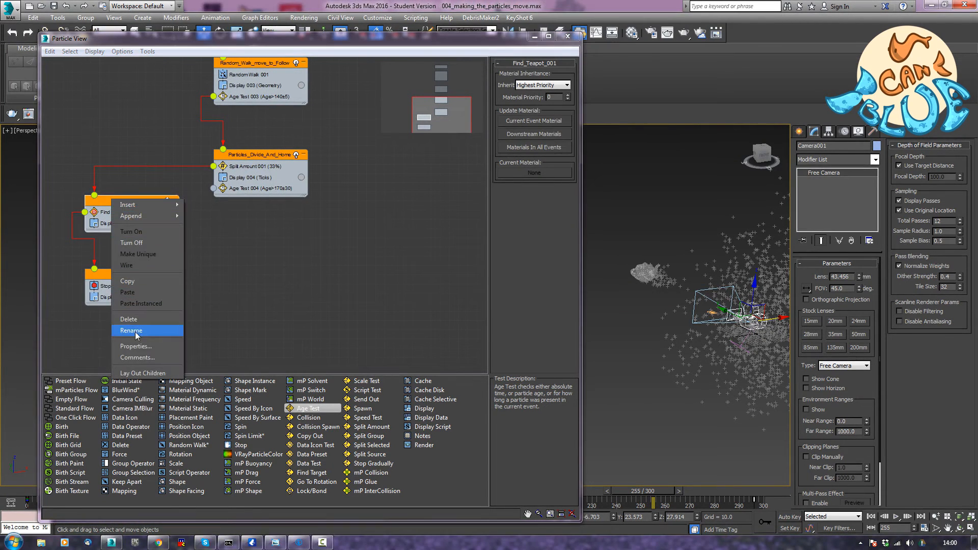
click(131, 282)
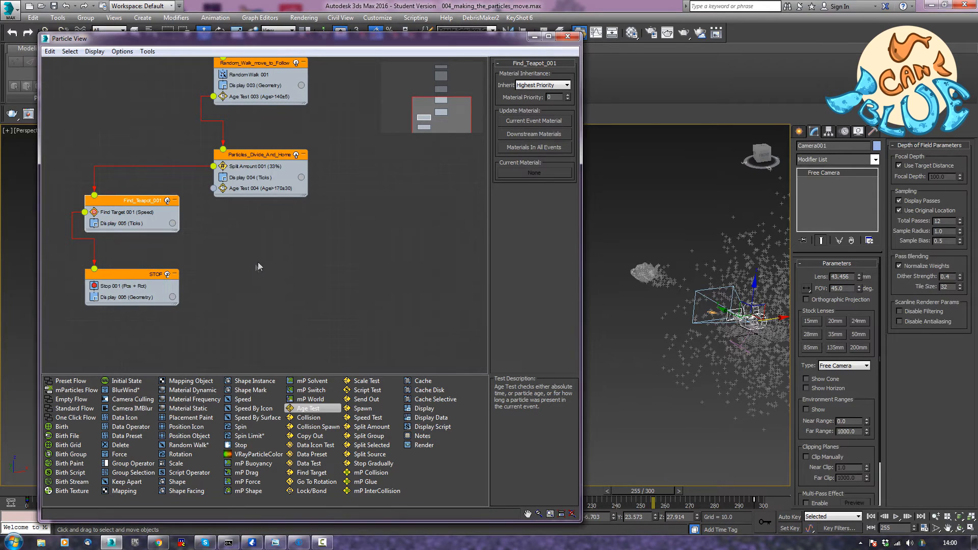
right_click(259, 263)
click(293, 266)
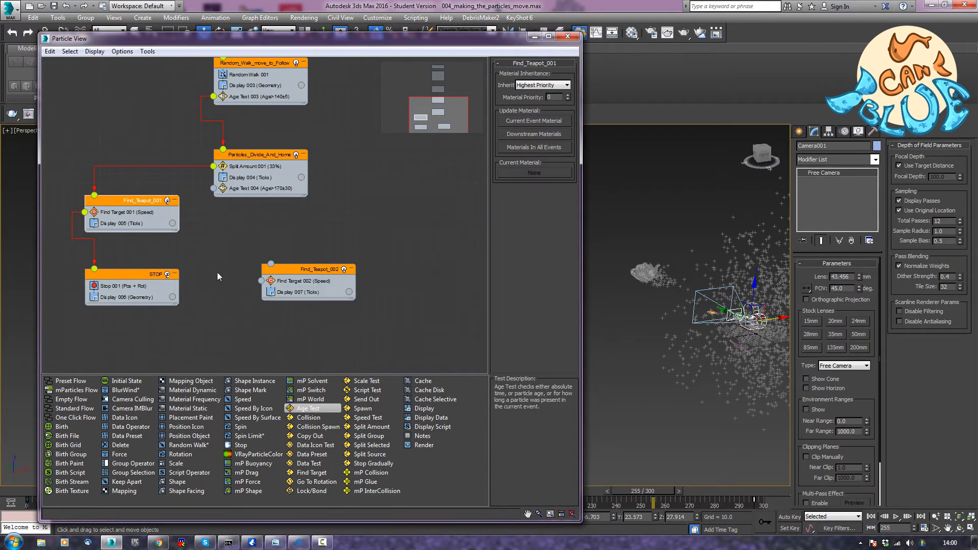
middle_drag(228, 285, 209, 264)
drag(307, 275, 259, 249)
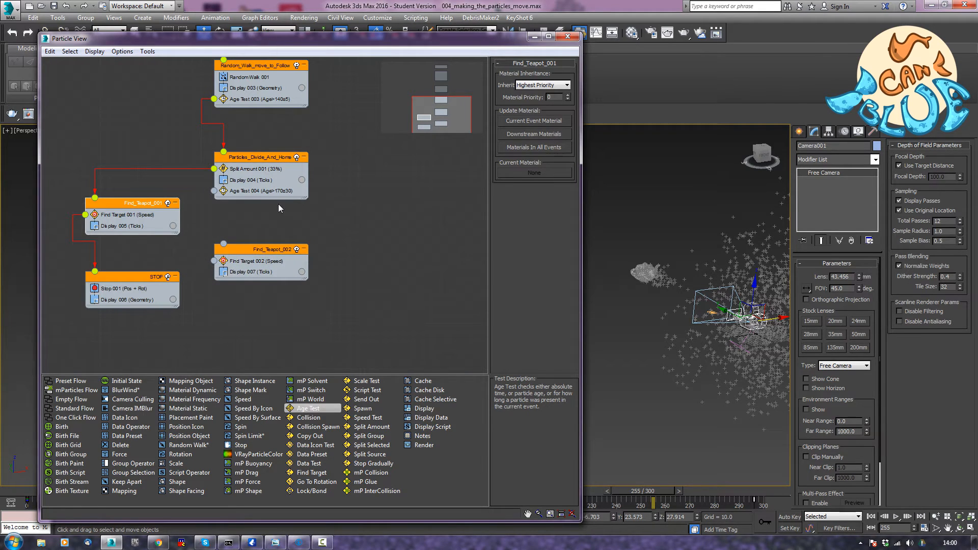
drag(245, 250, 244, 294)
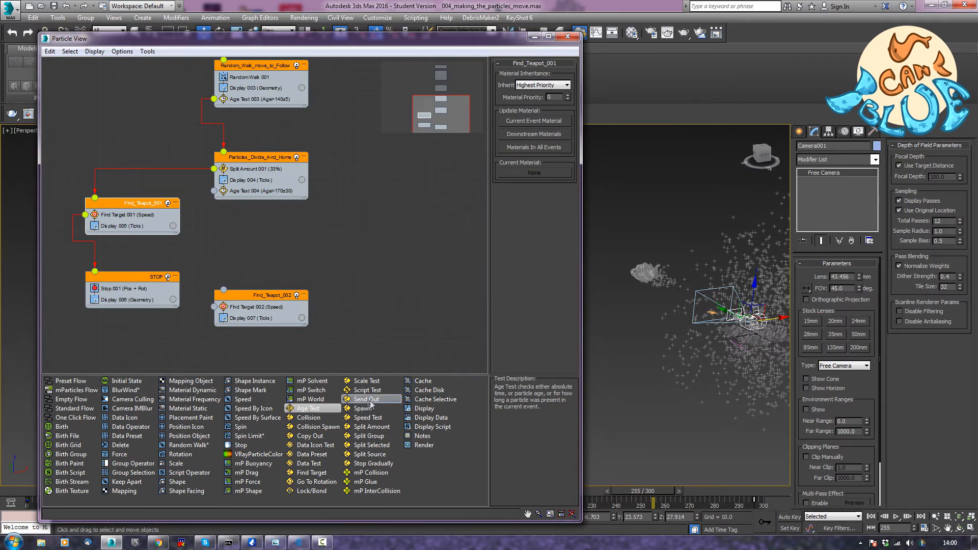
Create a Split Amount event below Particles_Divide_And_Home, wiring the Age Test above into it and its Split Amount output to Find_Teapot_002
drag(370, 430, 242, 238)
drag(242, 234, 243, 235)
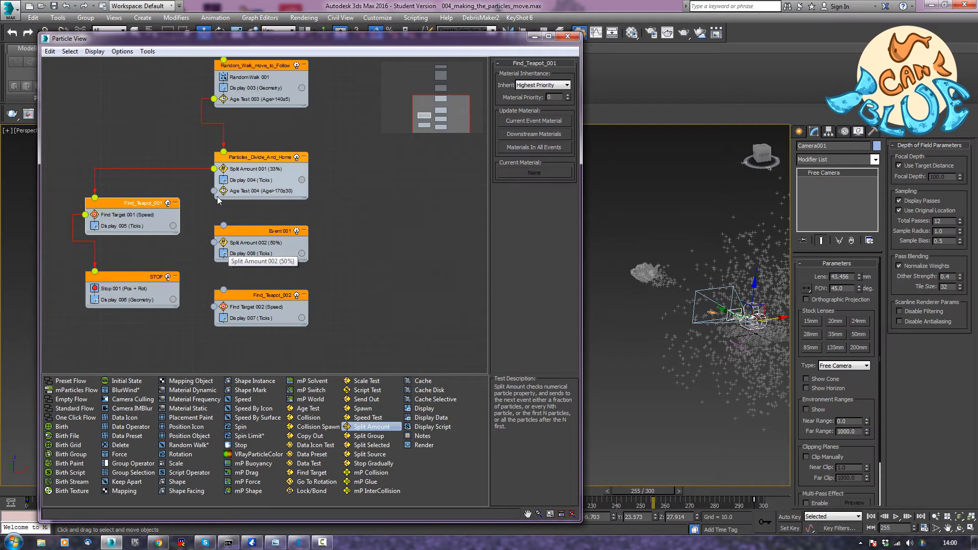
drag(214, 192, 225, 229)
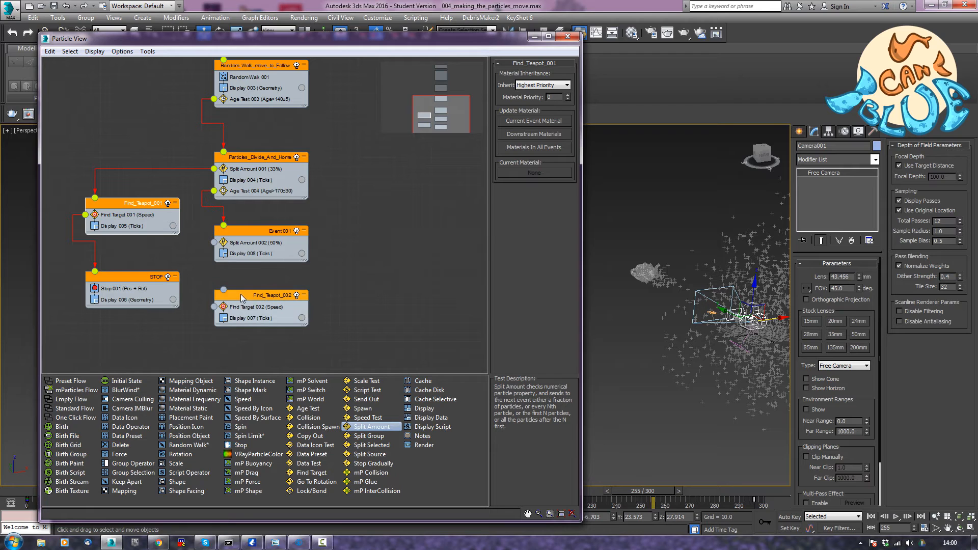
drag(242, 299, 242, 327)
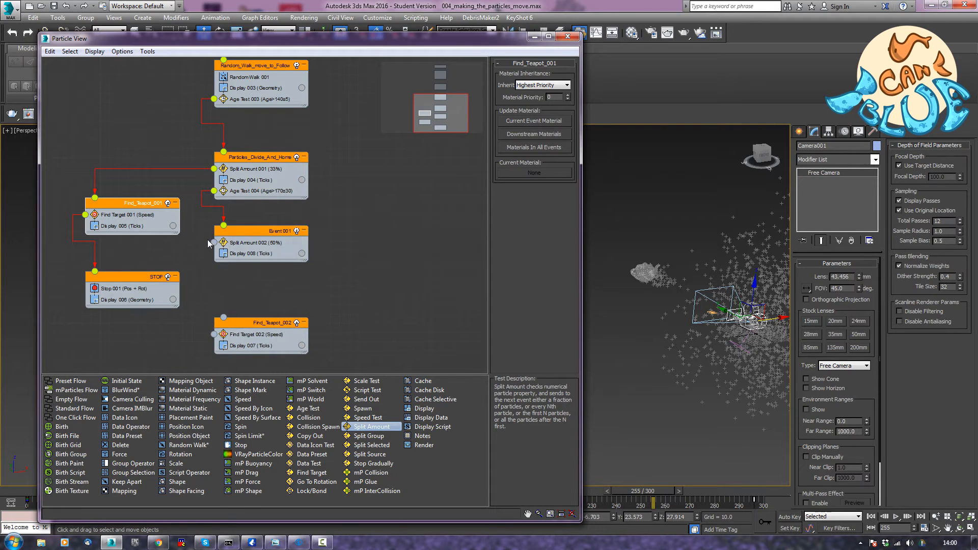
mouse_move(213, 243)
mouse_down()
mouse_move(210, 281)
mouse_move(222, 319)
mouse_up()
Rename the new Split Amount event as Split_Second_Batch
click(254, 232)
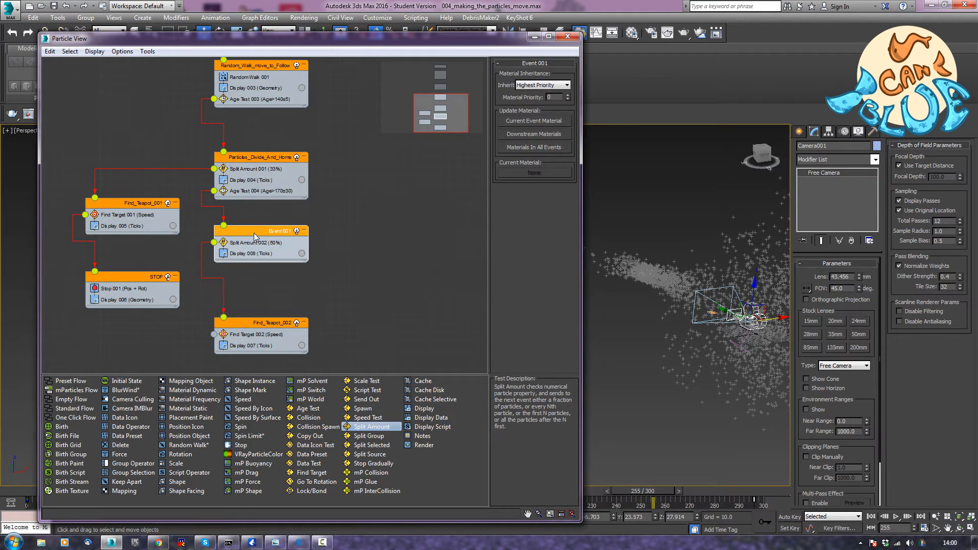
right_click(254, 233)
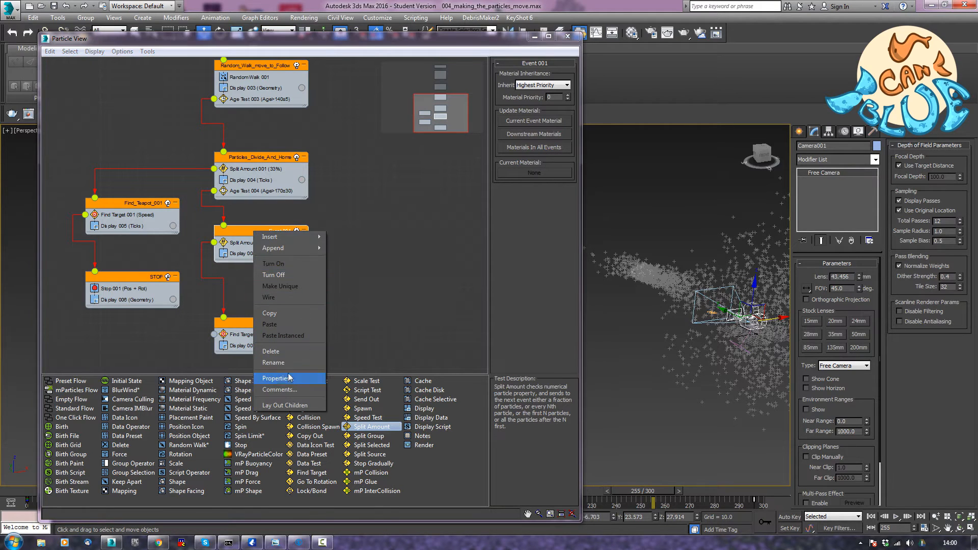
click(284, 363)
text(Split_Second_Batch)
key(Return)
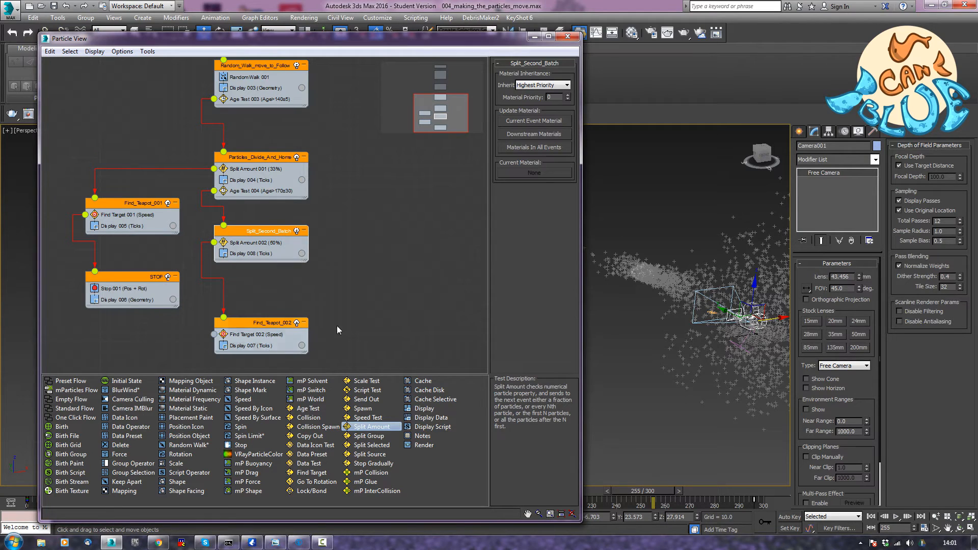
Wire the Find Target test of Find_Teapot_002 to the STOP event and scrub the timeline to frame 280 to check the particles
middle_drag(340, 292, 364, 246)
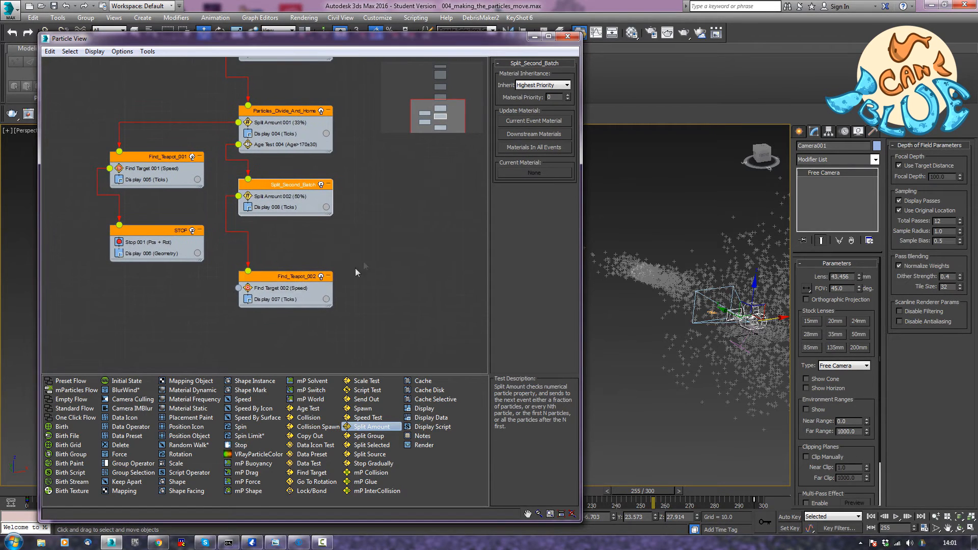
drag(277, 276, 121, 226)
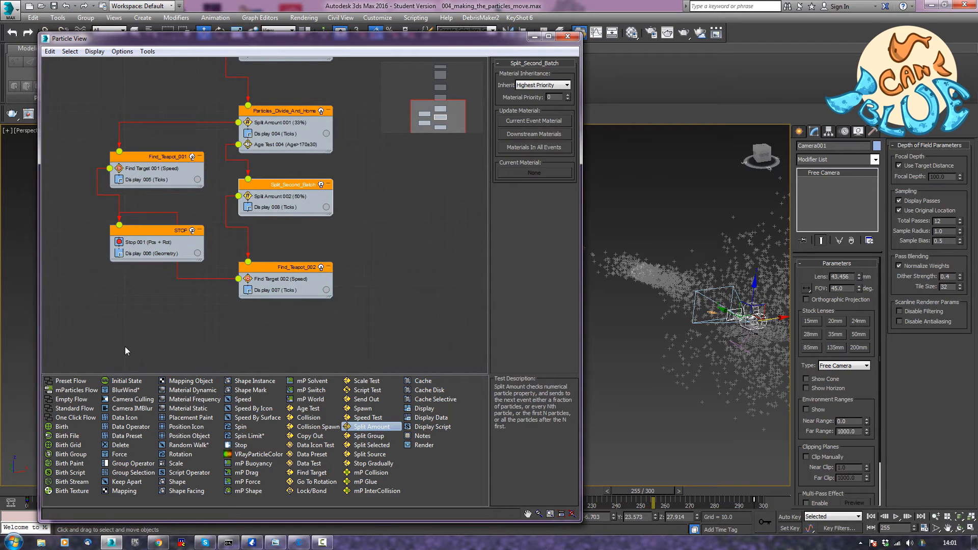
middle_drag(734, 386, 710, 404)
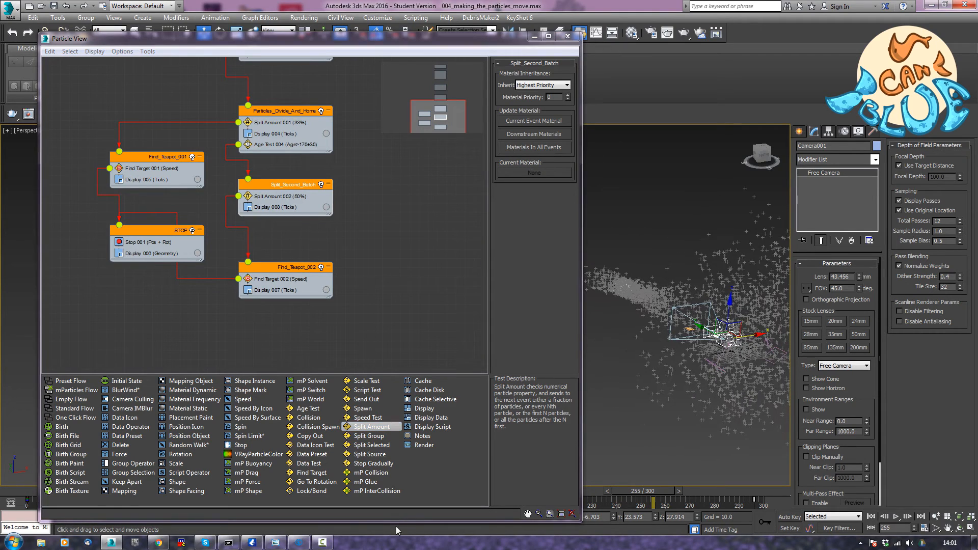
drag(396, 520, 405, 471)
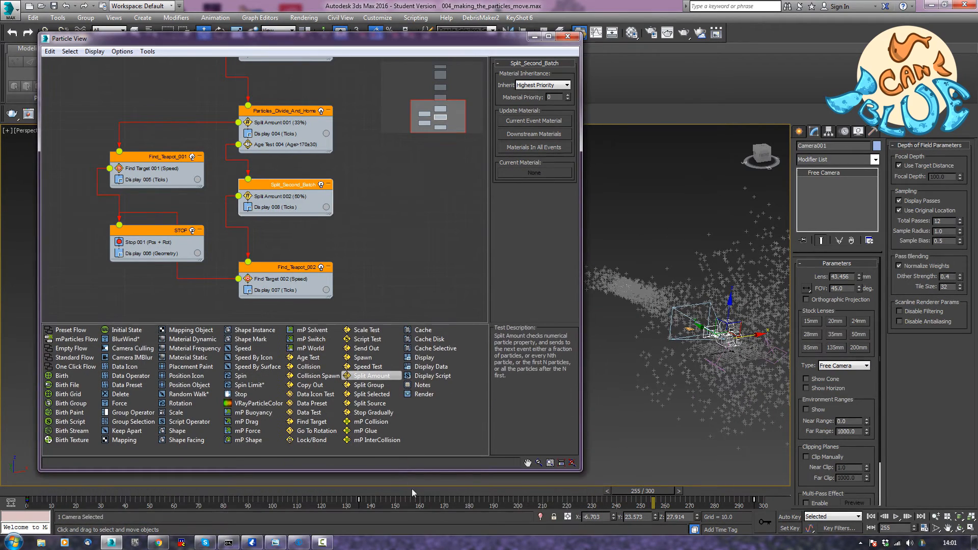
drag(640, 497, 489, 502)
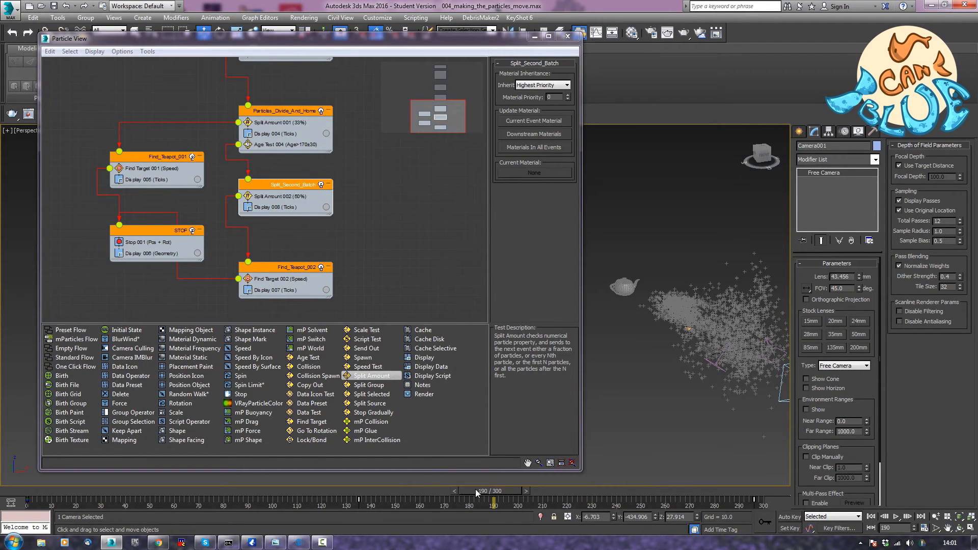
drag(477, 492, 693, 504)
key(w)
mouse_move(724, 439)
middle_down()
mouse_move(685, 445)
mouse_move(713, 437)
middle_up()
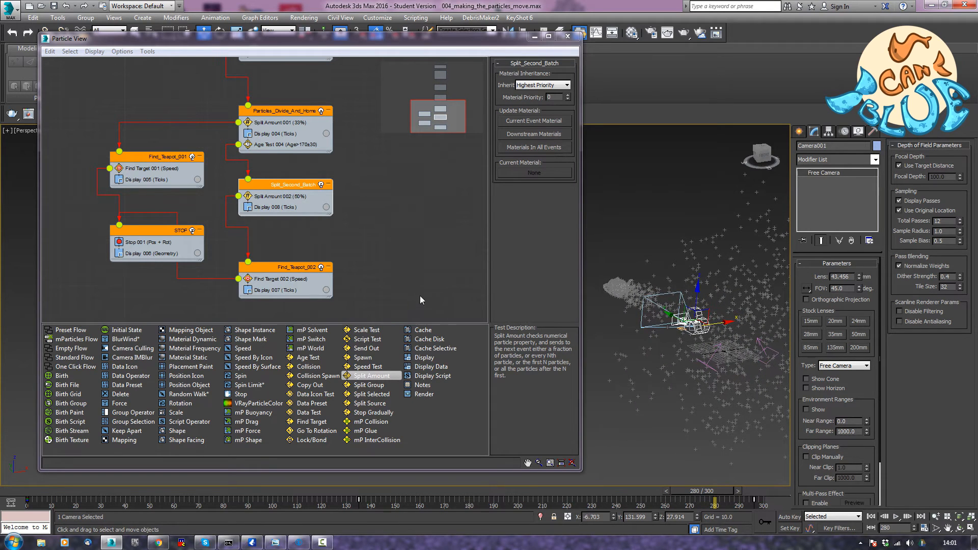
Append an Age Test to the Split_Second_Batch event with a test value of 200 and a variation of 30
middle_drag(377, 275, 365, 245)
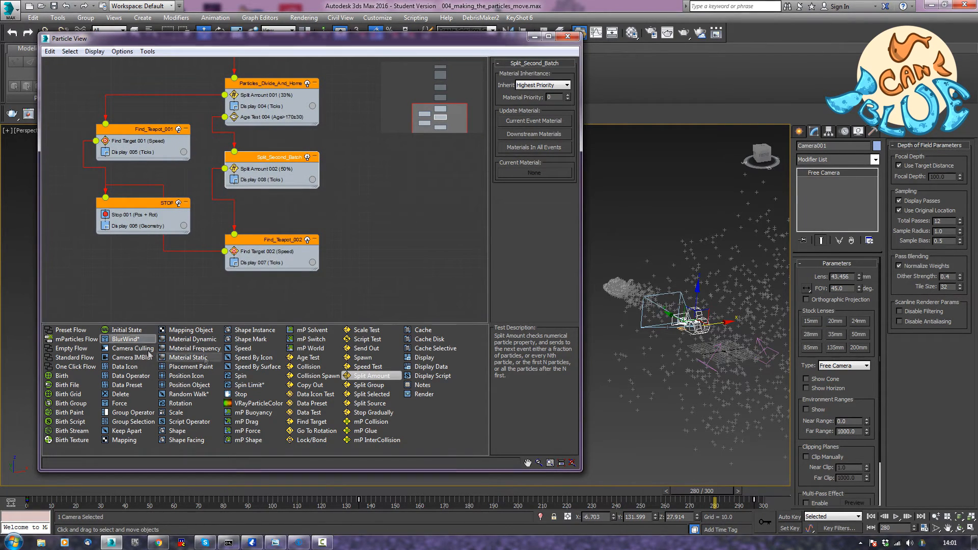
drag(308, 357, 269, 191)
click(257, 192)
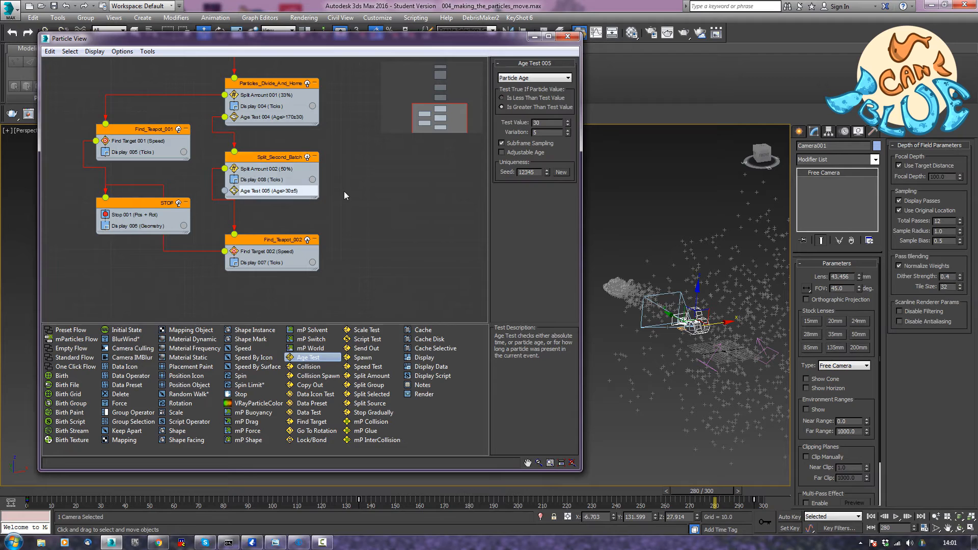
middle_drag(384, 216, 380, 222)
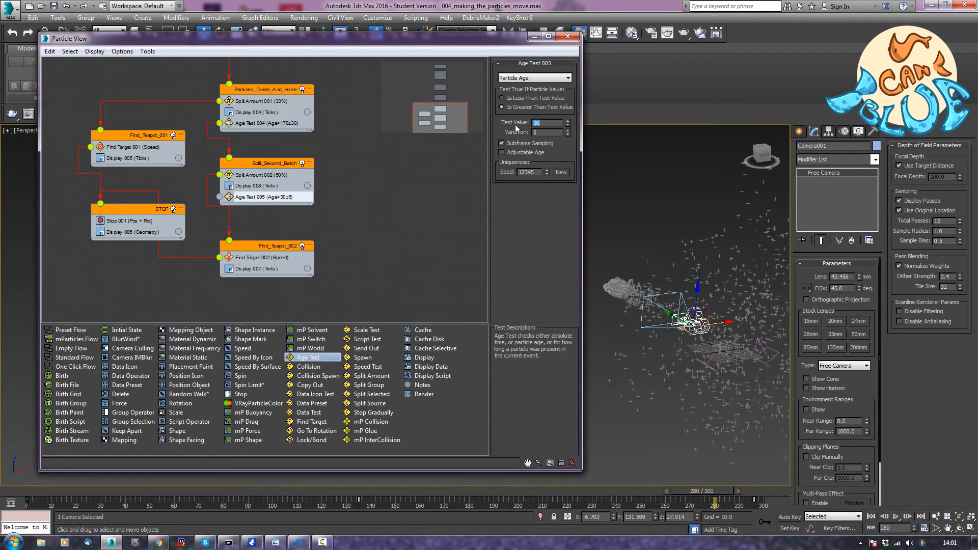
text(210)
text(30)
double_click(541, 123)
middle_drag(353, 240, 361, 242)
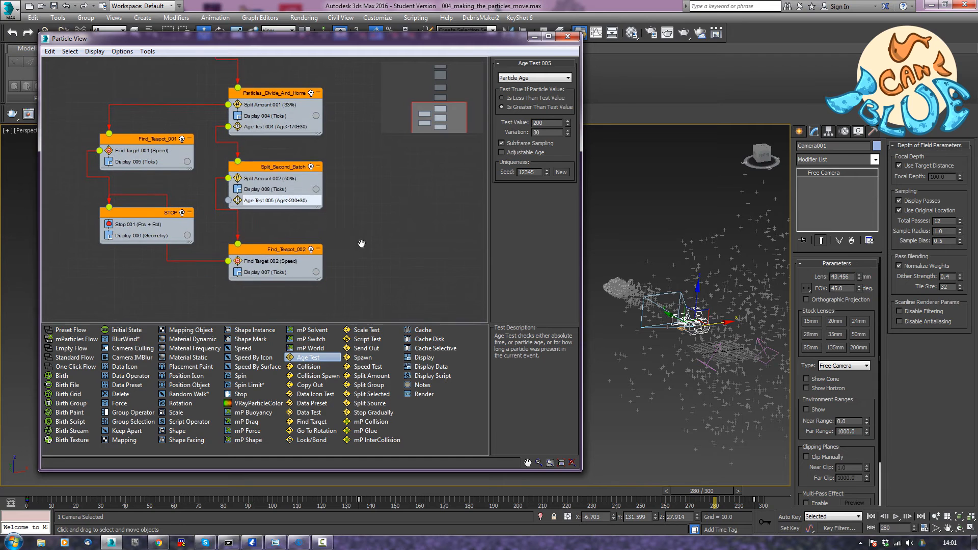
Paste another copy of the Find_Teapot event and place it below the STOP event
drag(275, 248, 275, 267)
right_click(378, 203)
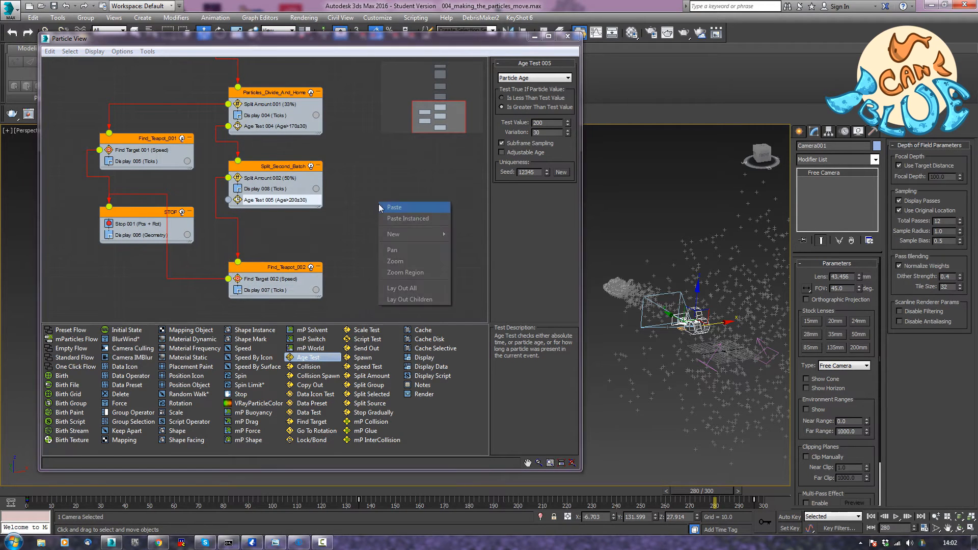
click(398, 214)
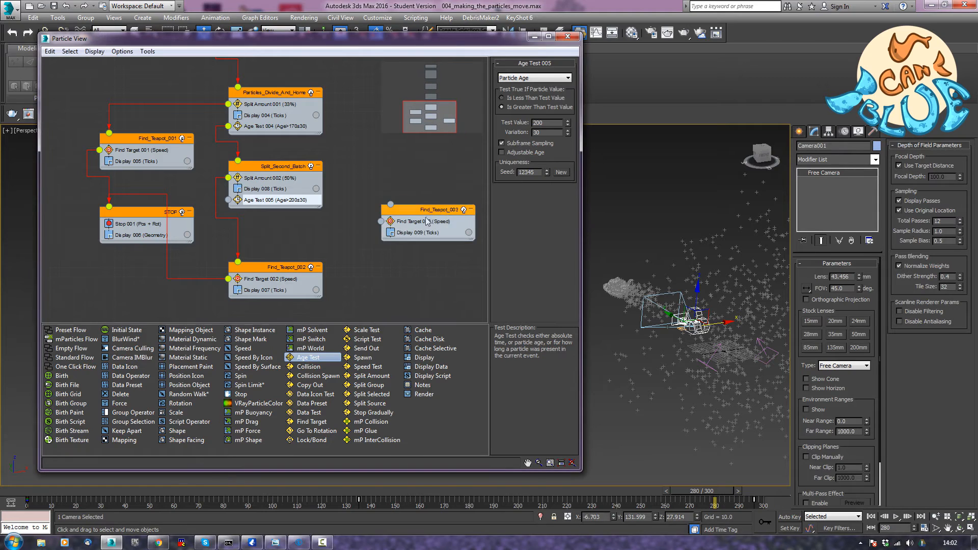
drag(421, 214, 137, 277)
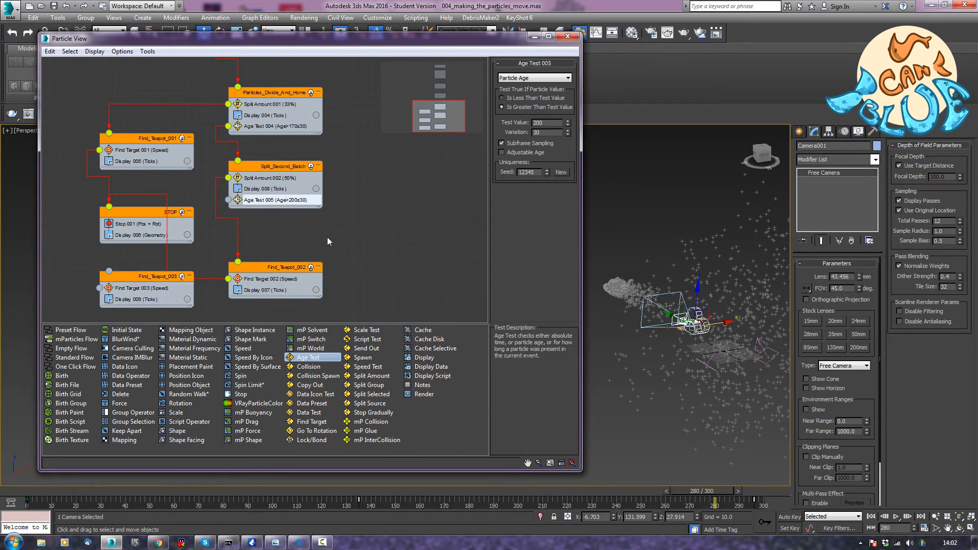
Wire the Age Test of Split_Second_Batch to Find_Teapot_003 and that event's Find Target test to the STOP event
middle_drag(327, 237, 378, 203)
drag(290, 162, 171, 236)
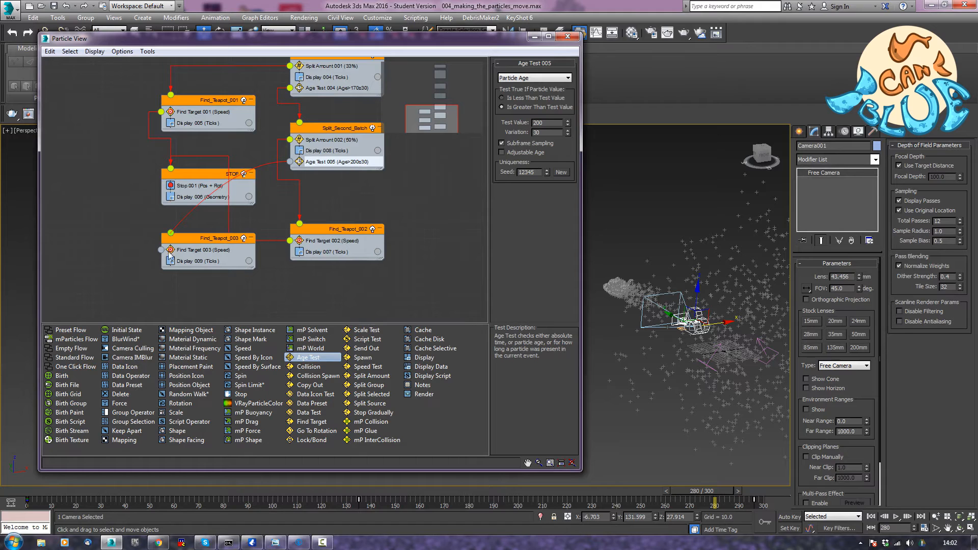
drag(161, 253, 171, 172)
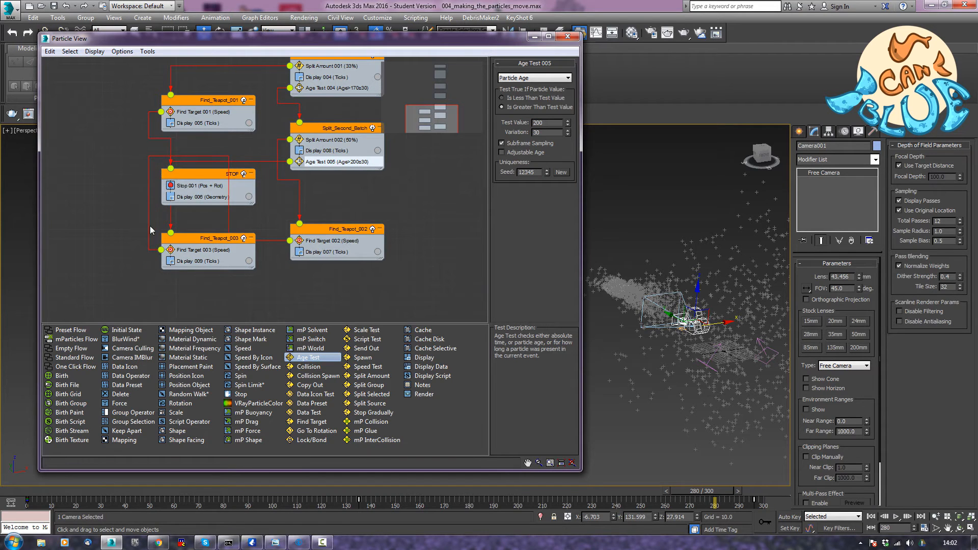
Extend the animation length to 330 frames and scrub to the last frame to check the particles at the teapot
mouse_move(702, 438)
middle_down()
mouse_move(705, 401)
mouse_move(695, 427)
middle_up()
drag(713, 493, 742, 501)
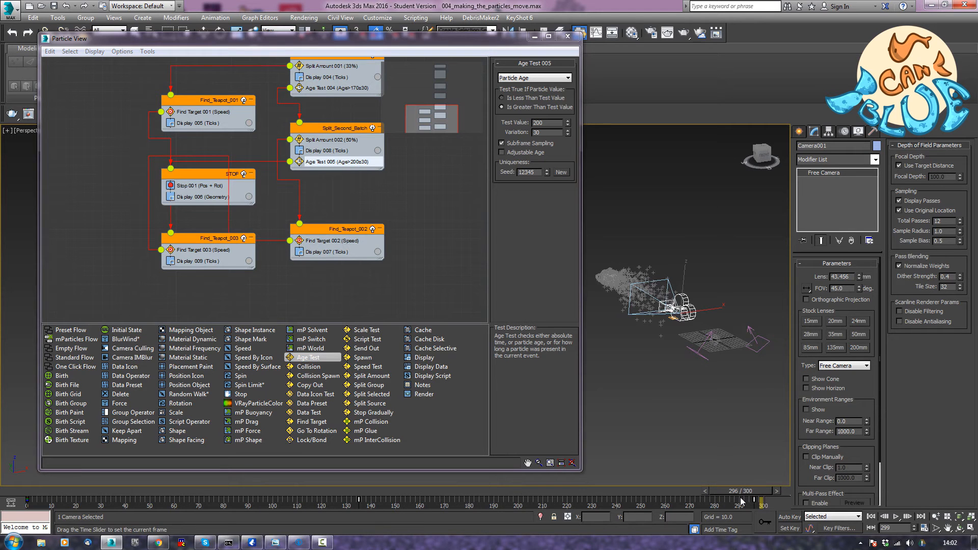
key(w)
mouse_move(687, 418)
middle_down()
mouse_move(666, 427)
mouse_move(674, 417)
middle_up()
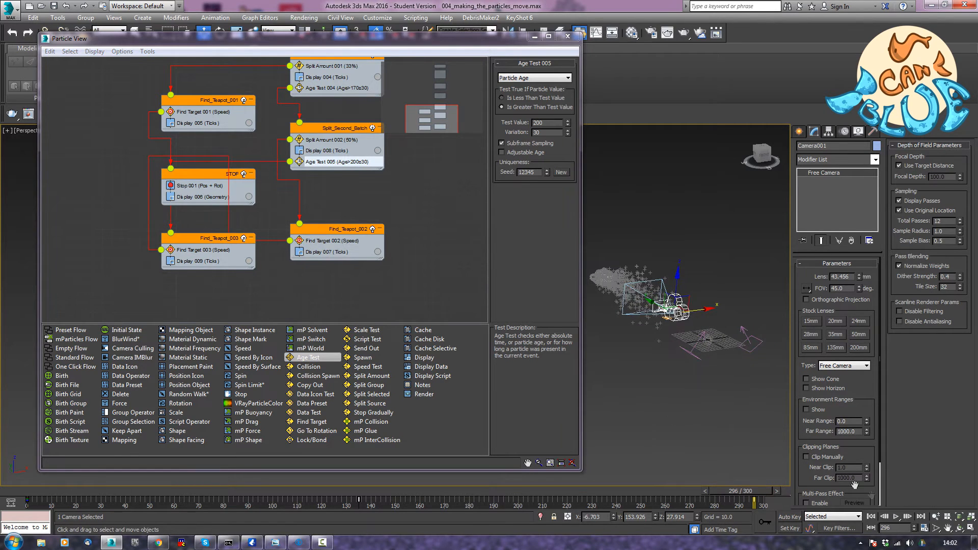
right_click(901, 518)
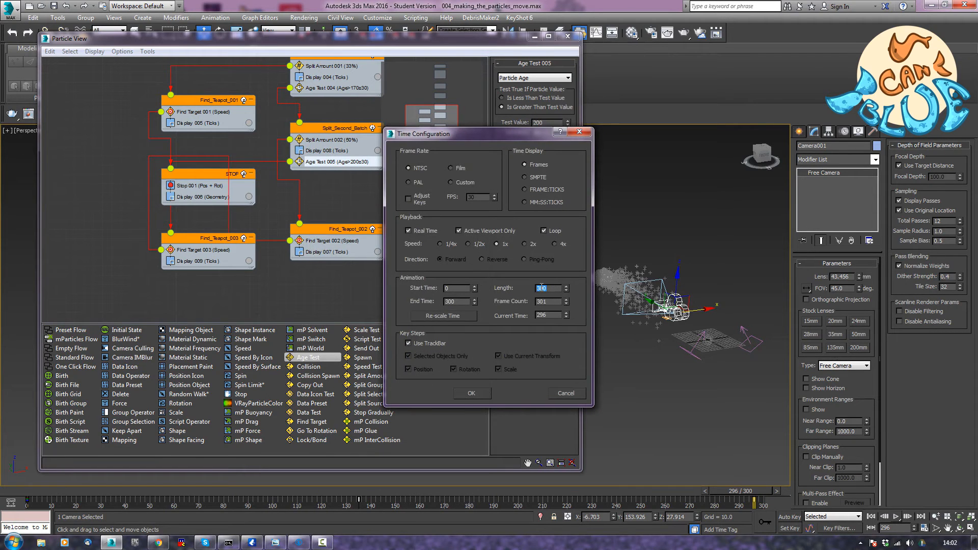
key(Return)
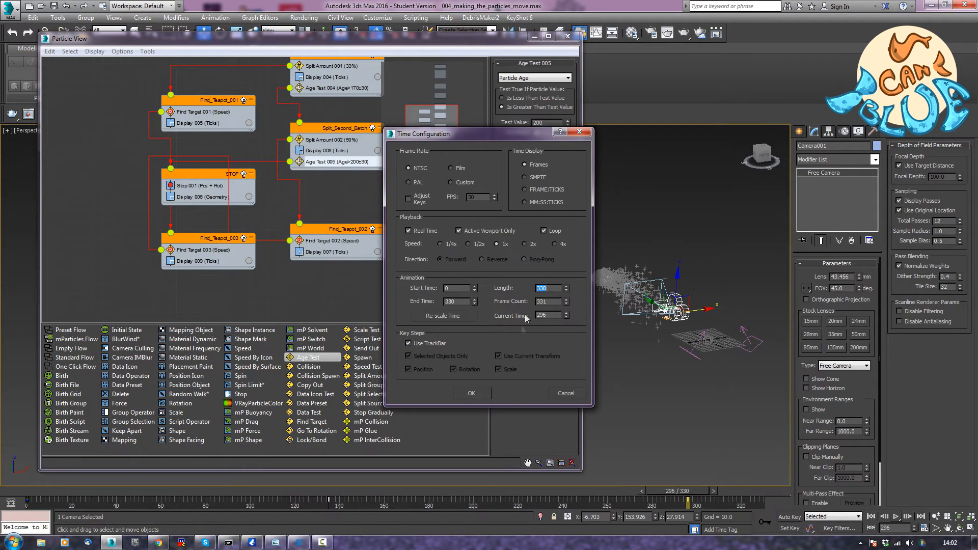
click(468, 393)
drag(680, 496, 753, 497)
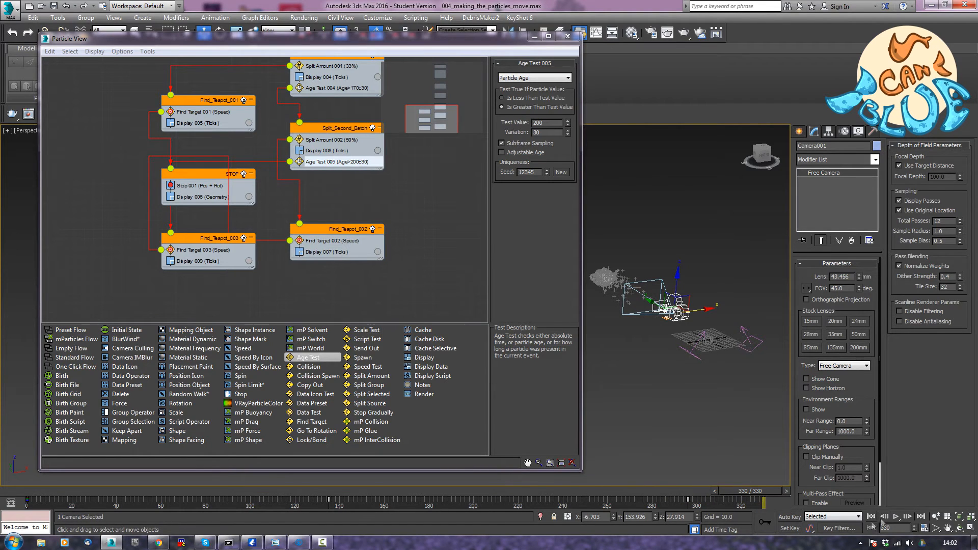
Extend the animation length to 360 frames and go to the last frame to check the particles at the teapot
right_click(898, 517)
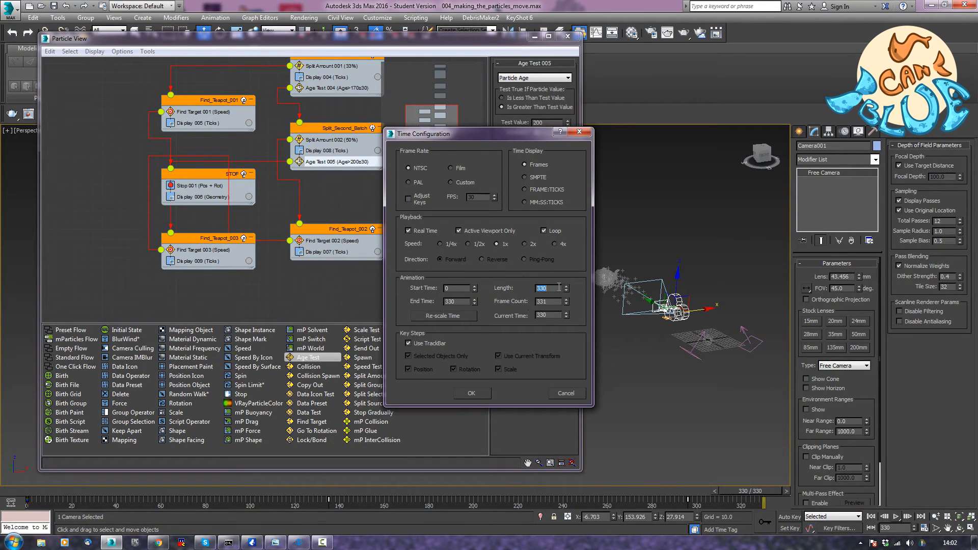
text(360)
key(Return)
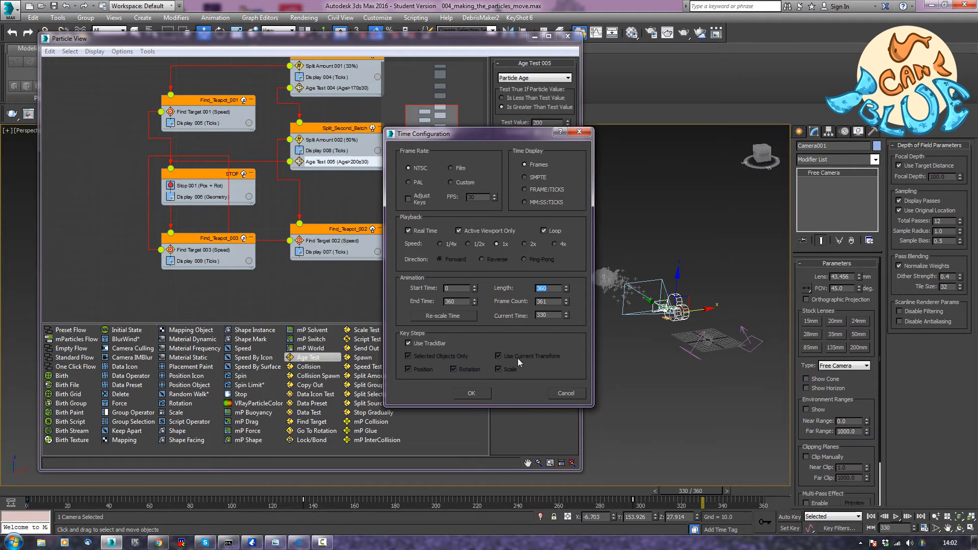
click(478, 394)
drag(707, 492, 704, 492)
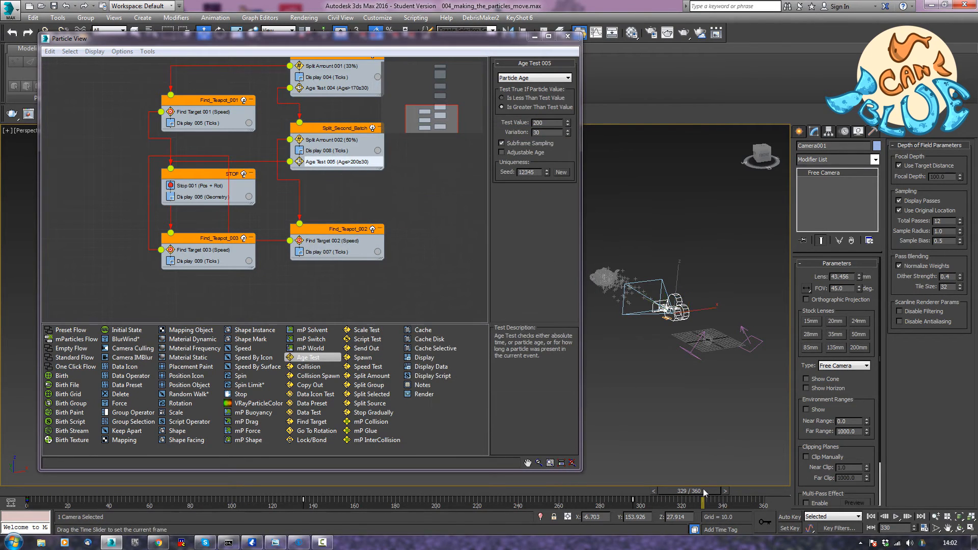
click(759, 493)
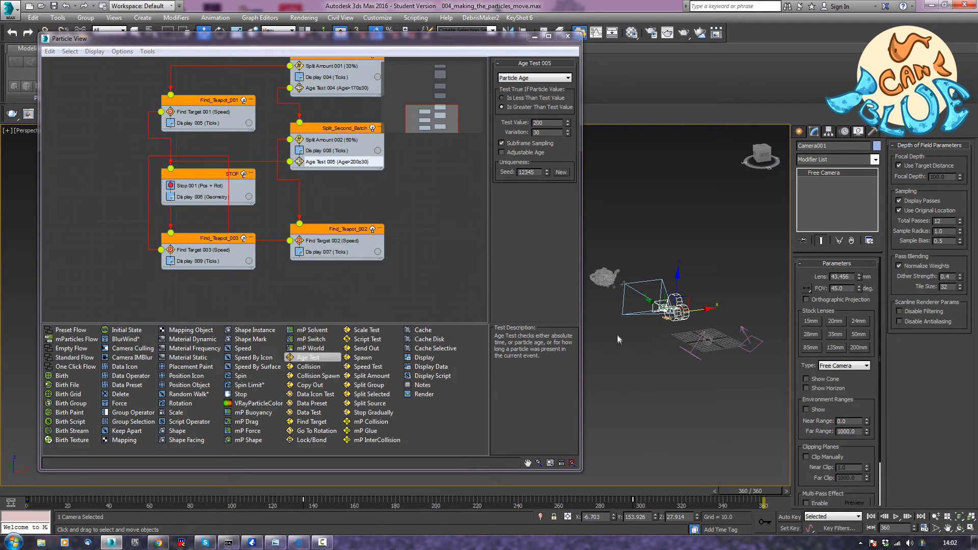
Set the Display operators of the Particles_Divide_And_Home and Split_Second_Batch events to Geometry
middle_drag(423, 215, 416, 326)
middle_drag(387, 204, 411, 227)
click(304, 211)
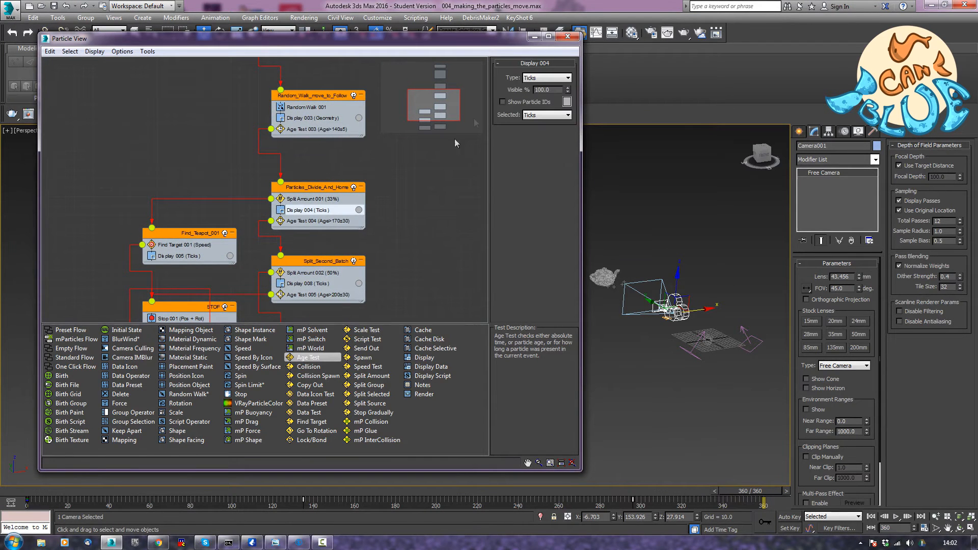
click(535, 78)
click(527, 128)
middle_drag(323, 302, 344, 229)
click(325, 211)
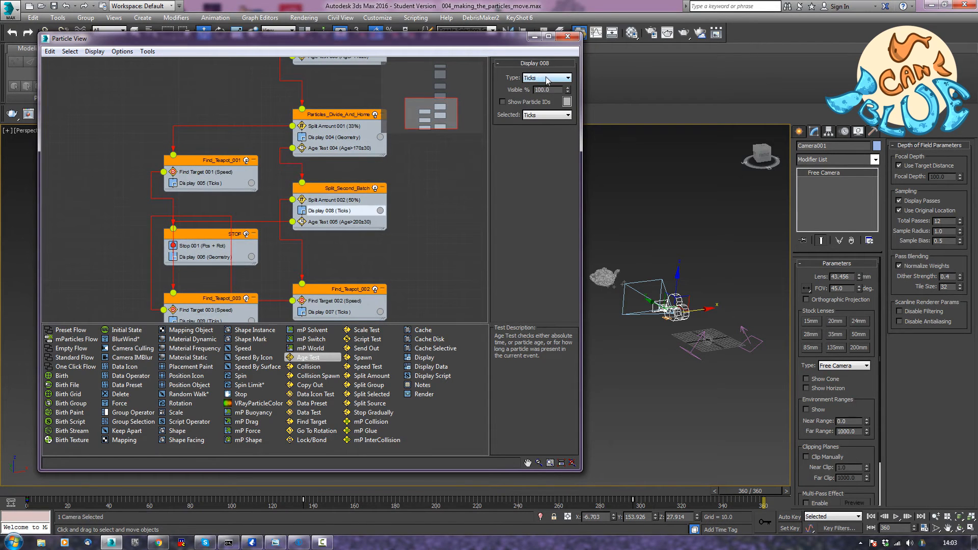
click(547, 78)
click(530, 128)
middle_drag(355, 209, 400, 176)
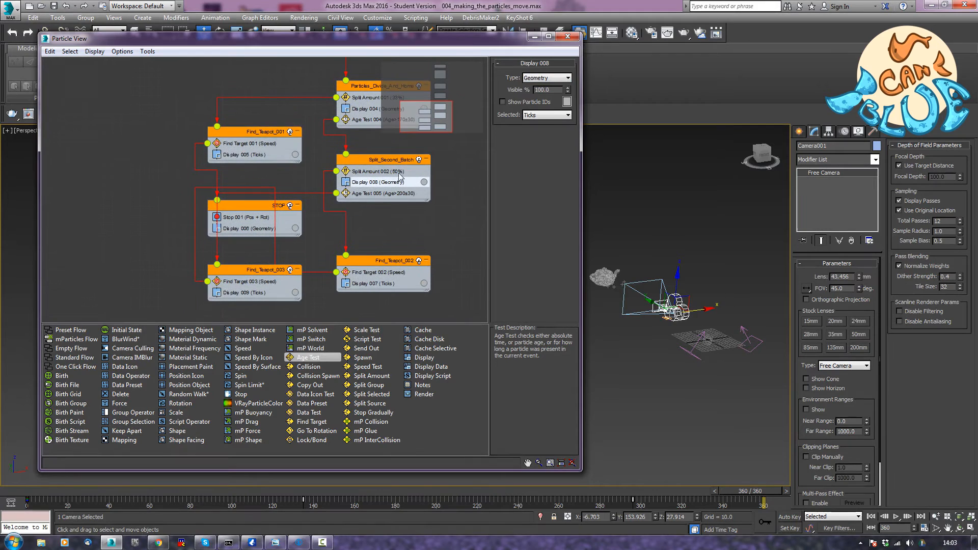
Set the Display operators of Find_Teapot_001, Find_Teapot_003 and Find_Teapot_002 to Geometry
click(244, 154)
click(547, 78)
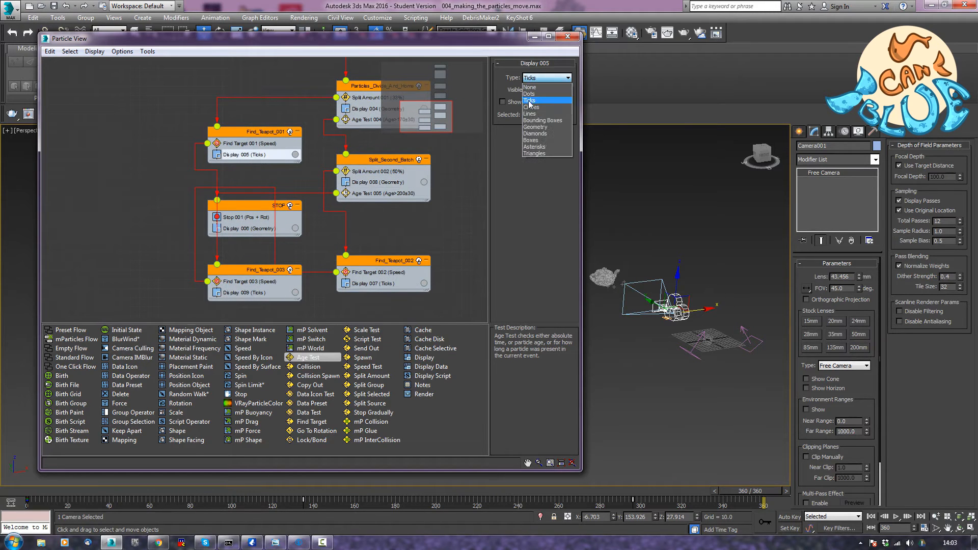
click(532, 127)
middle_drag(450, 230, 454, 163)
click(264, 222)
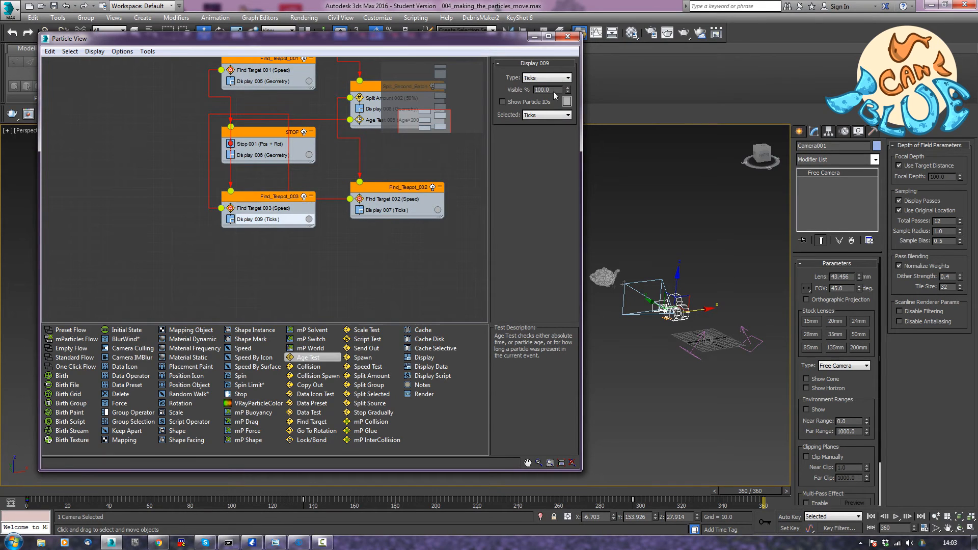
click(547, 78)
click(535, 128)
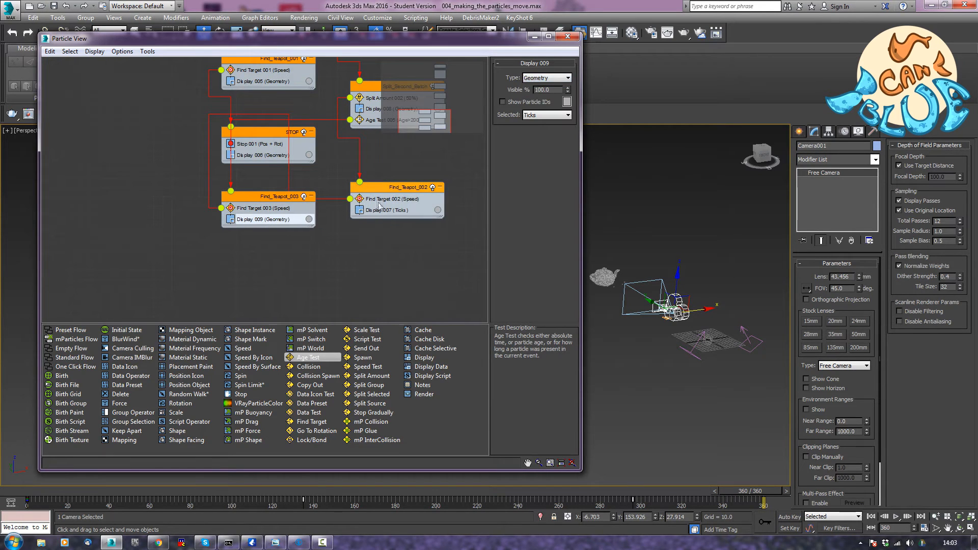
click(384, 210)
click(555, 78)
click(535, 127)
Hide the Particles_Collect_Object teapot in the Camera001 view and play the animation from frame 0
click(533, 37)
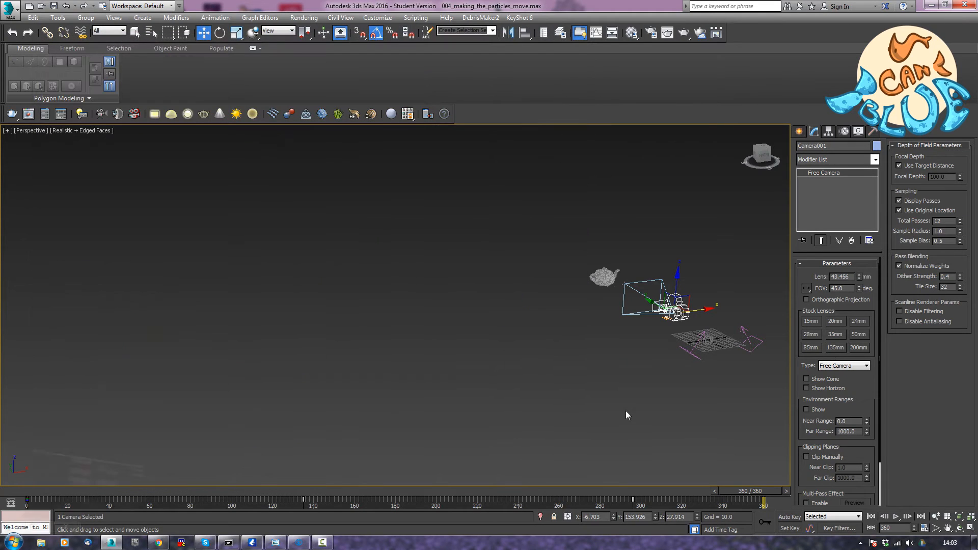
key(c)
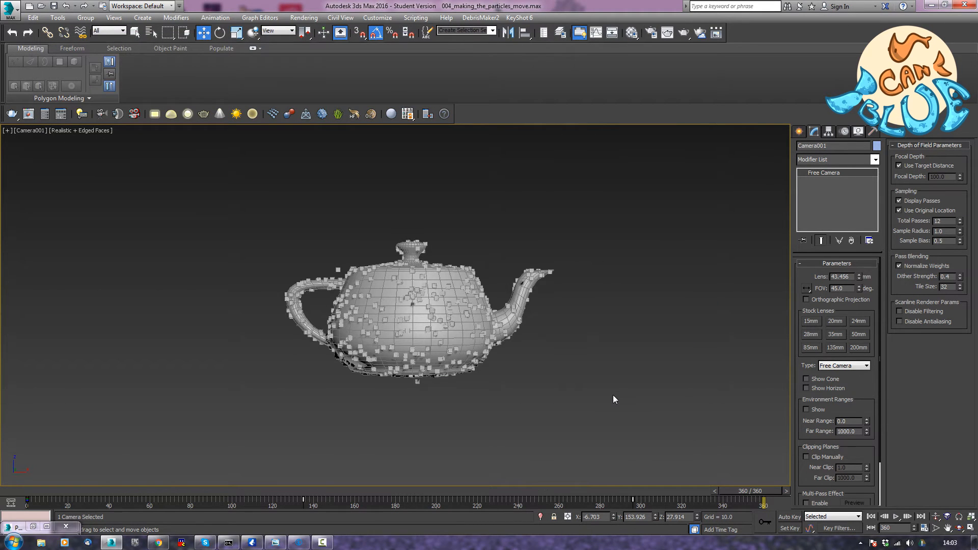
click(462, 338)
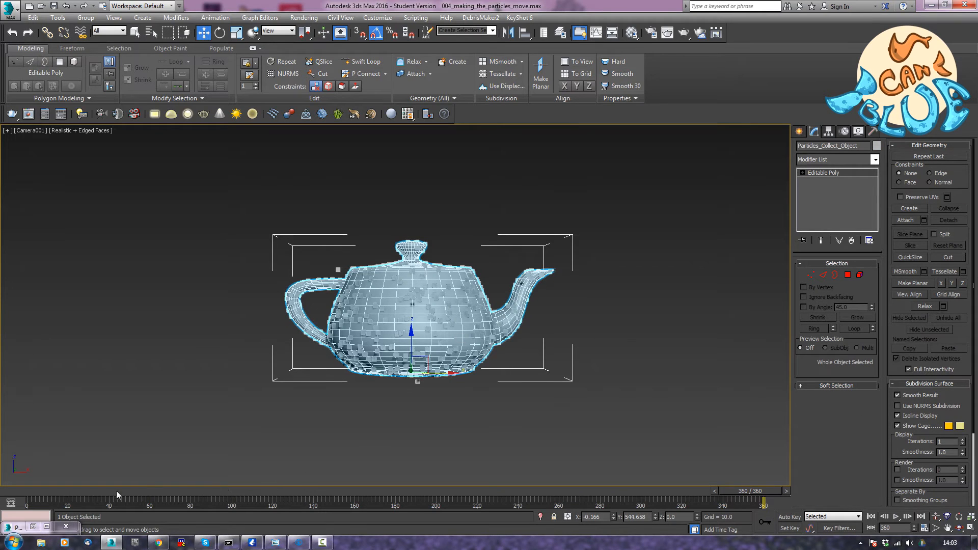
click(30, 492)
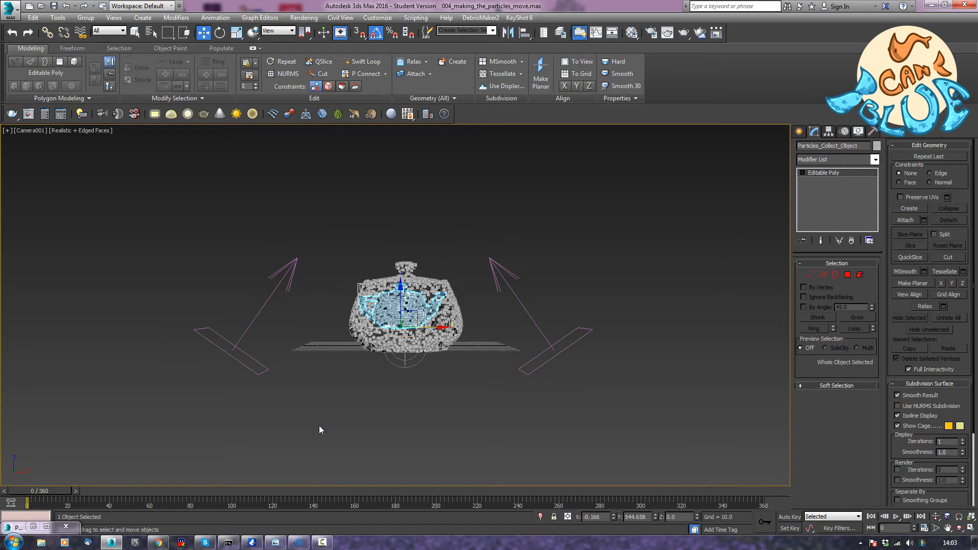
right_click(390, 306)
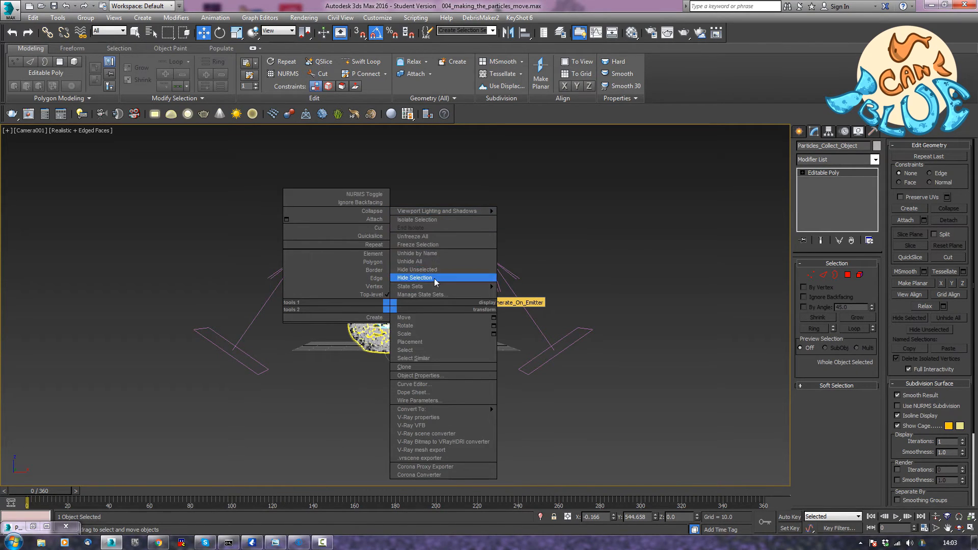
click(414, 277)
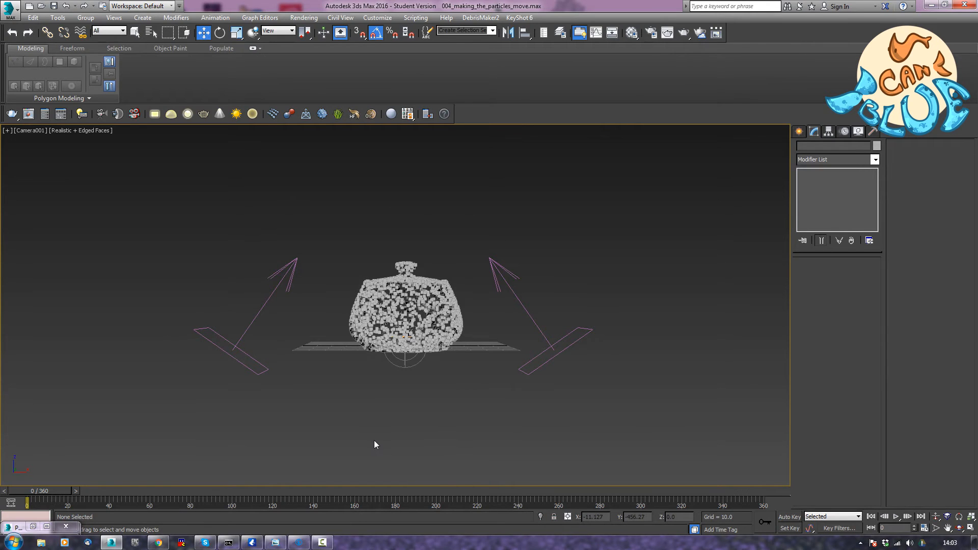
key(slash)
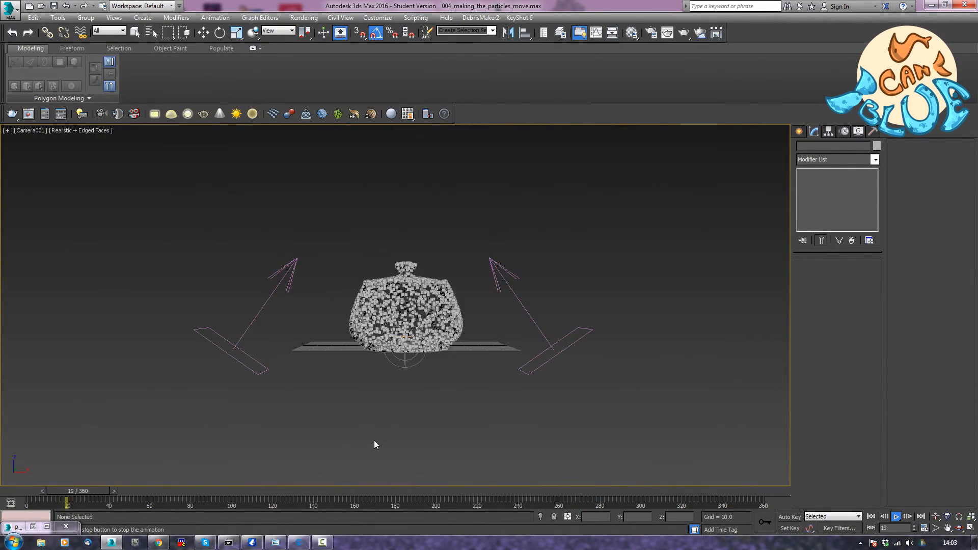
key(w)
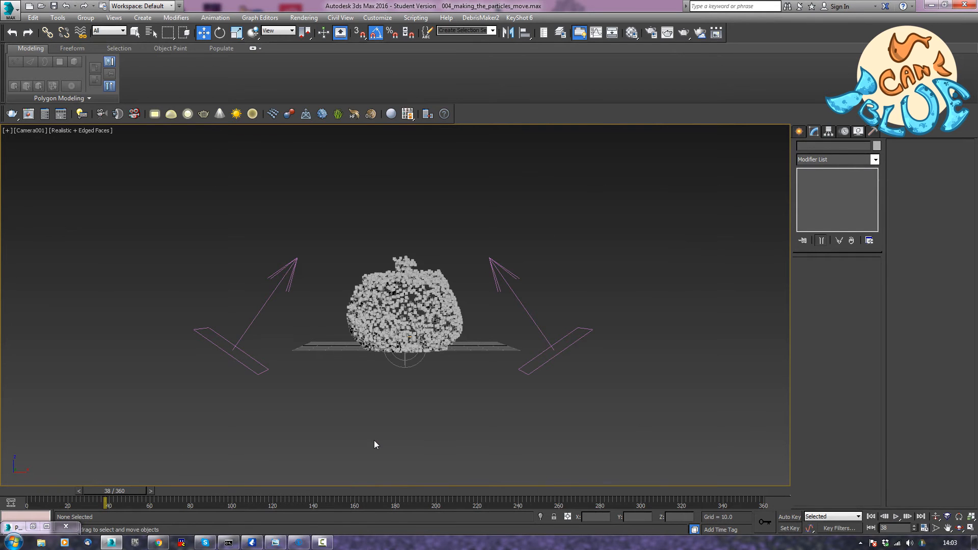
Set the Age Test of Split_Second_Batch to a test value of 190 with a variation of 15
key(6)
middle_drag(469, 213, 381, 245)
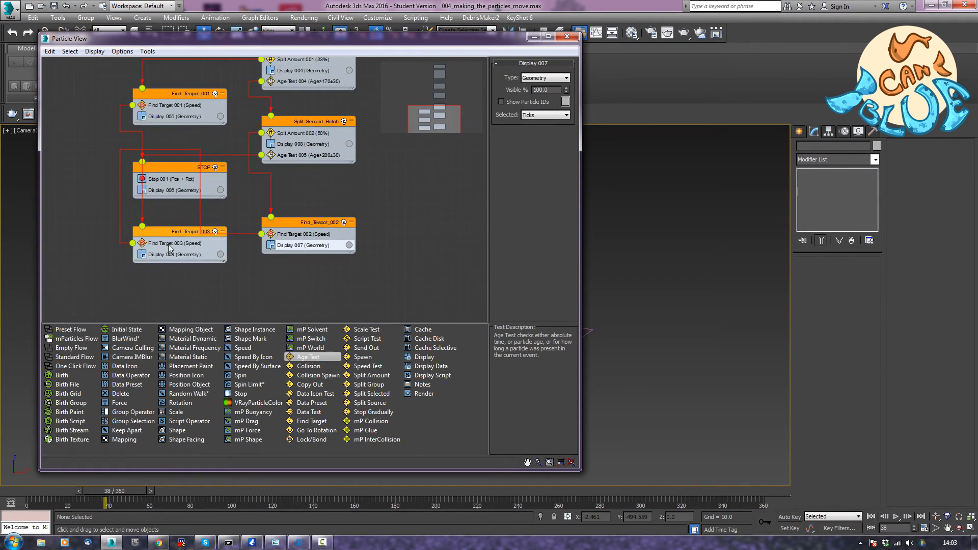
middle_drag(395, 205, 372, 230)
click(283, 179)
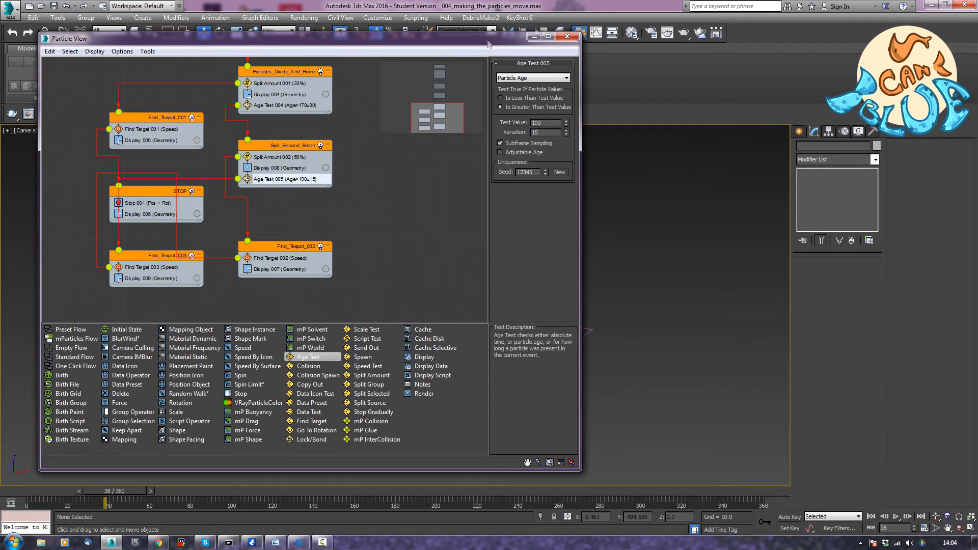
click(533, 37)
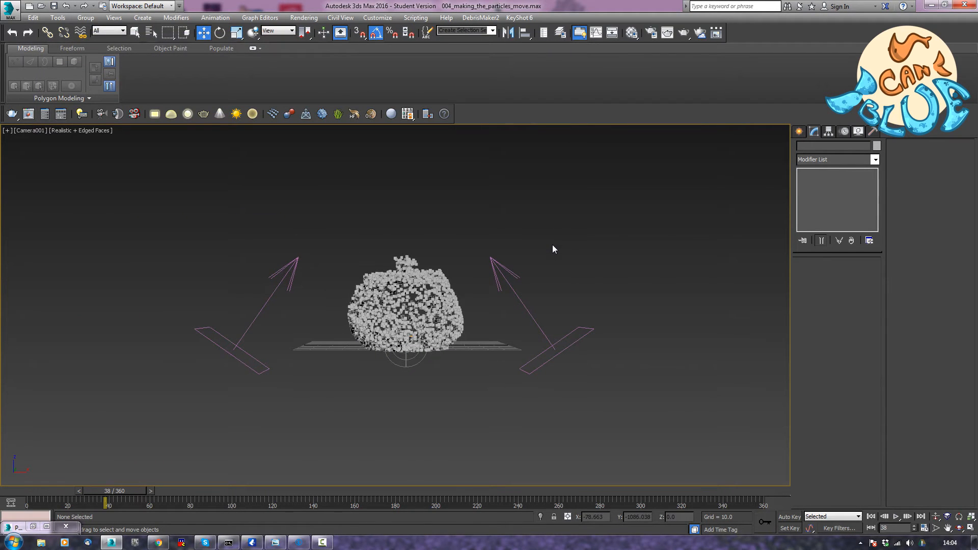
Play the animation through the camera to check the batch timing, and return to frame 0
key(/)
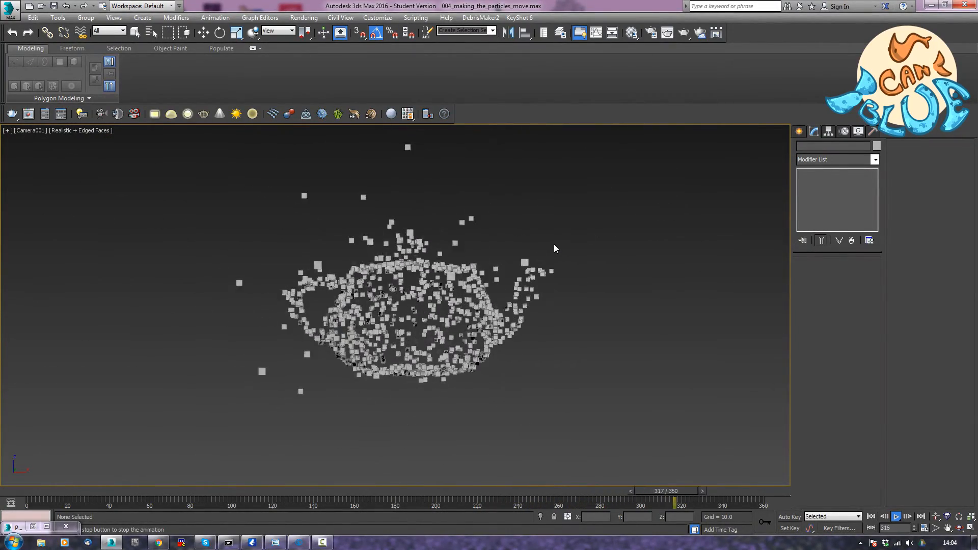
key(w)
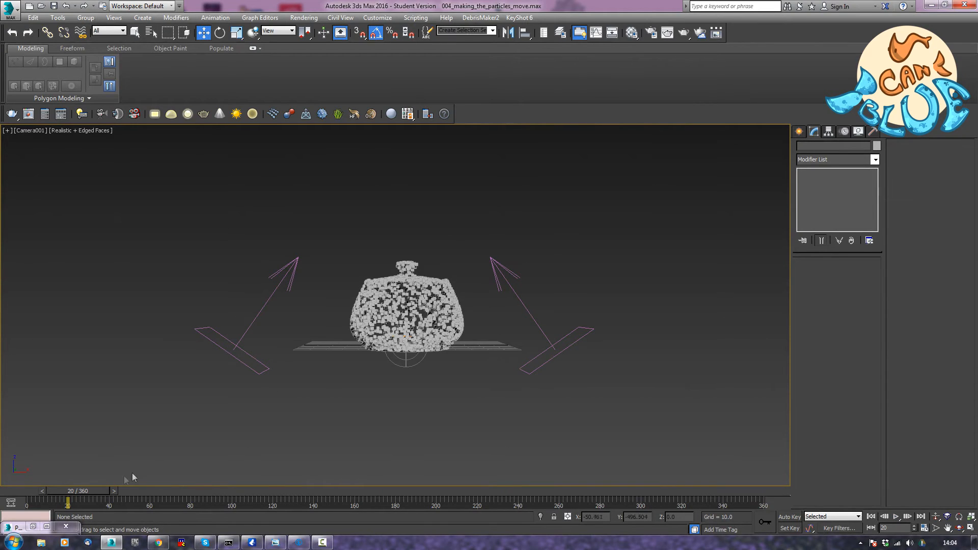
drag(92, 491, 48, 490)
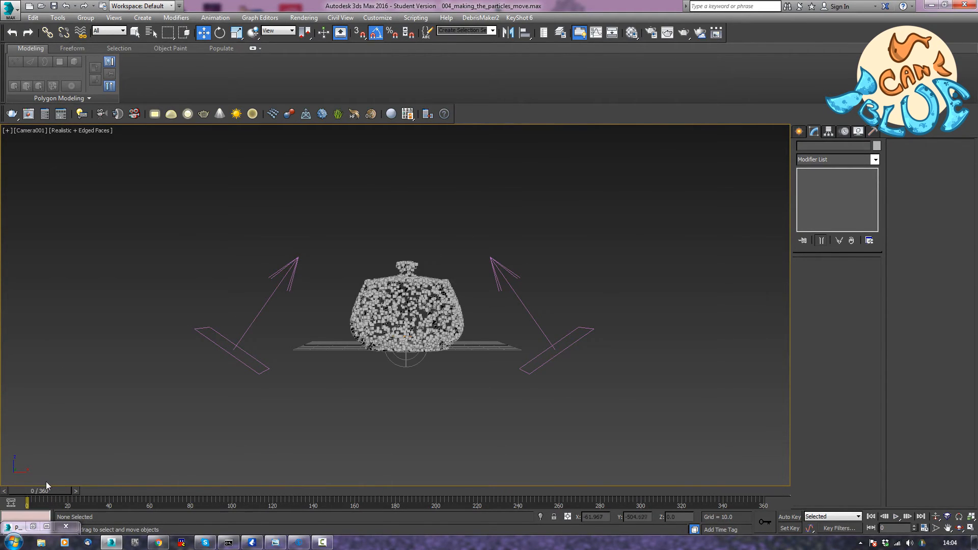
Restore Particle View, move it aside, and frame the particle-covered emitter in a perspective view beside it
click(32, 526)
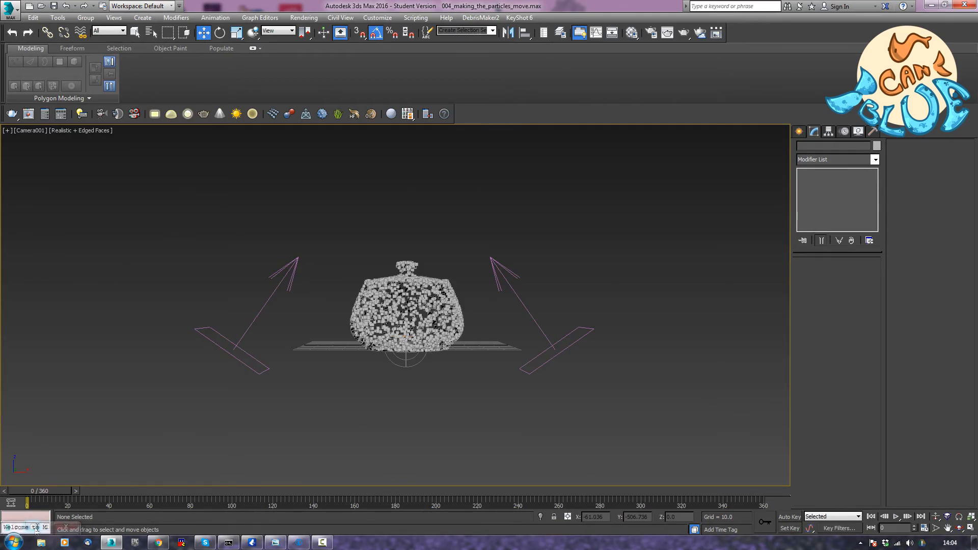
drag(277, 39, 1, 30)
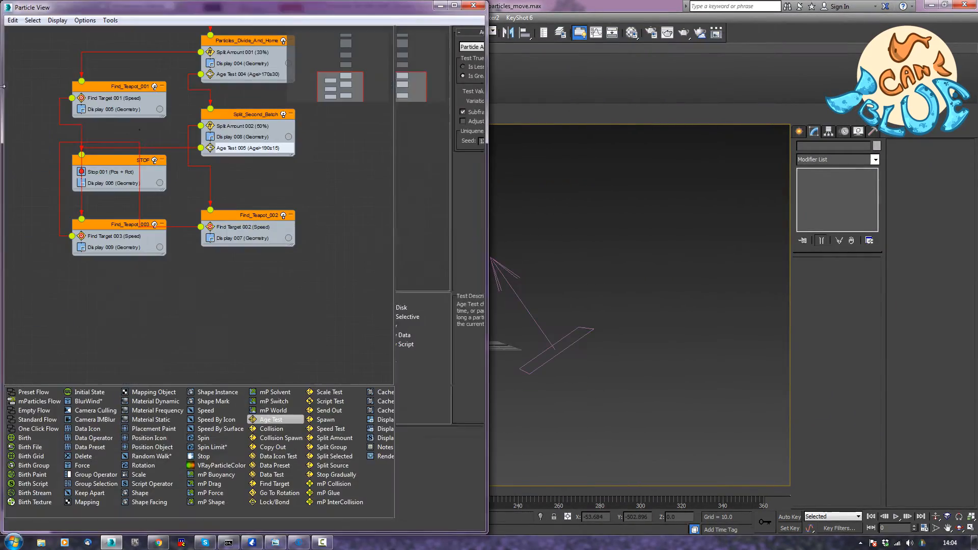
mouse_move(295, 15)
mouse_down()
mouse_move(325, 16)
mouse_move(318, 29)
mouse_move(286, 32)
mouse_up()
click(635, 288)
key(p)
middle_drag(606, 285, 841, 279)
scroll(567, 324, down, 1)
middle_drag(565, 323, 781, 335)
middle_drag(495, 354, 663, 373)
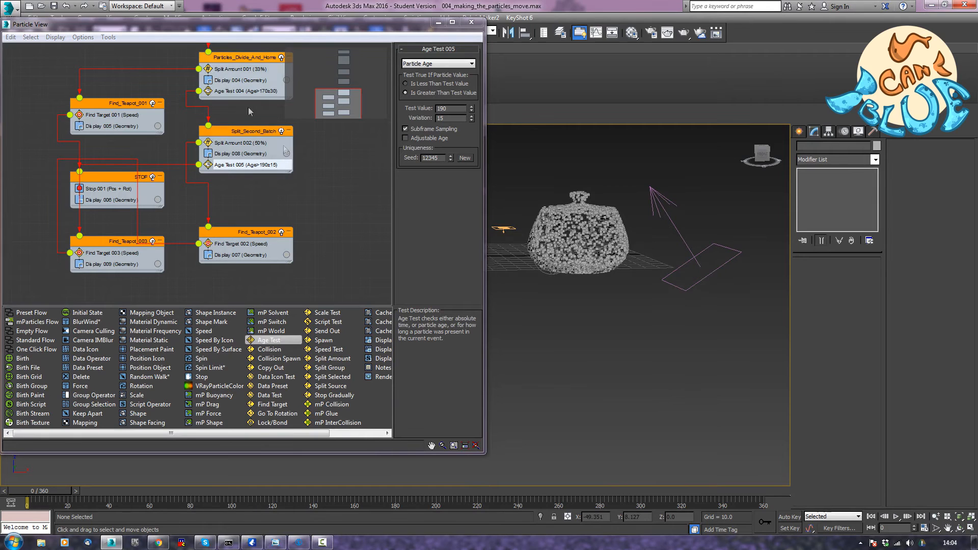
Set the Birth amount of the Particles_Generate_On_Emitter event to 15000 particles
middle_drag(356, 186, 353, 310)
middle_drag(350, 165, 322, 288)
middle_drag(322, 177, 264, 202)
click(204, 160)
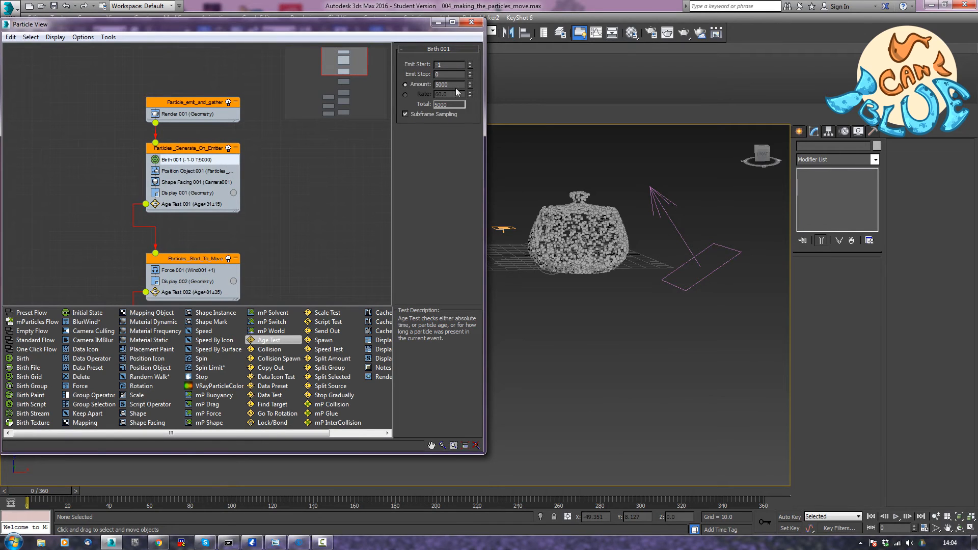
text(1)
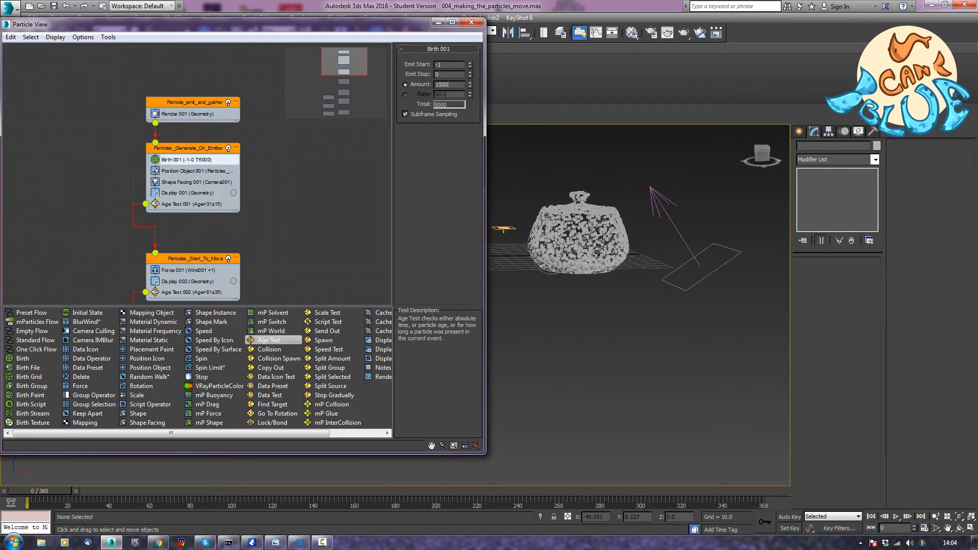
key(Return)
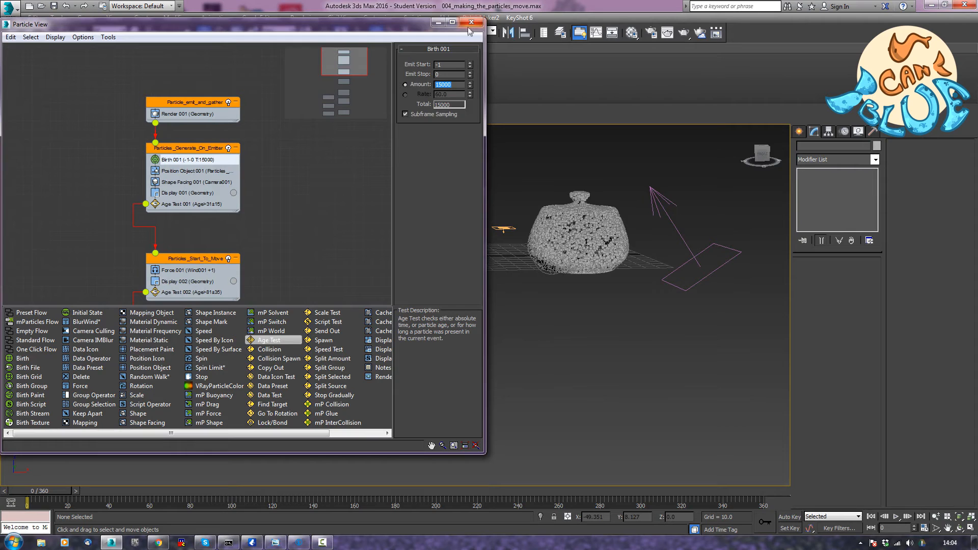
Play the animation in the Camera001 view to review the denser particle flow
click(436, 24)
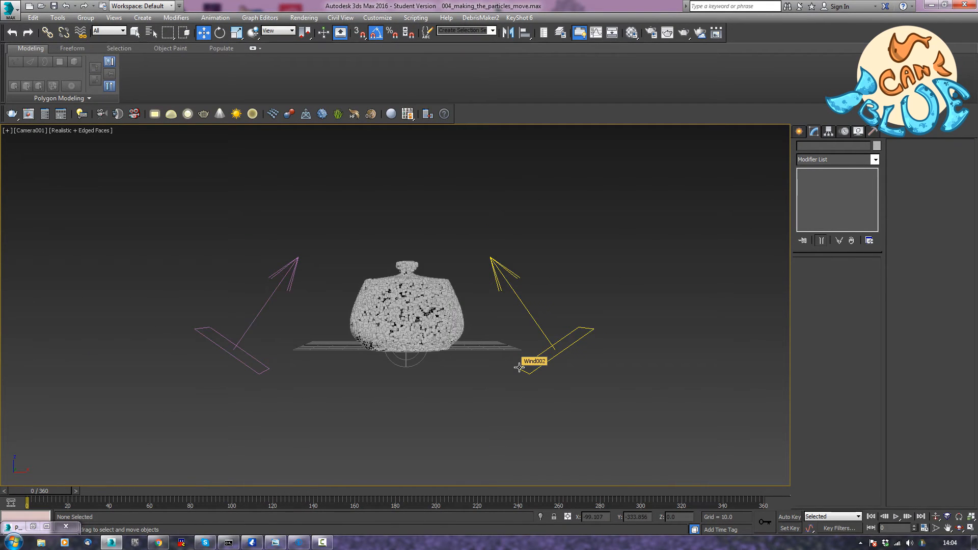
key(slash)
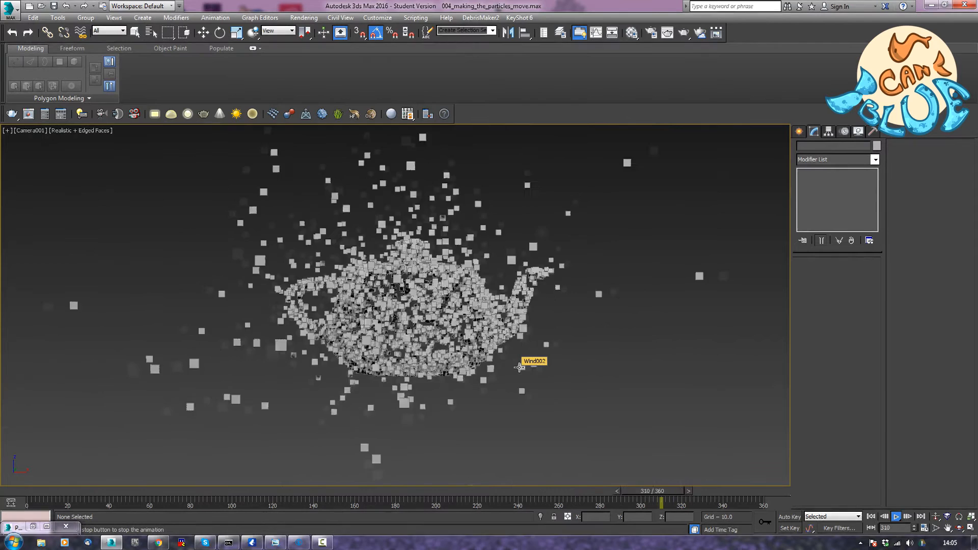
key(slash)
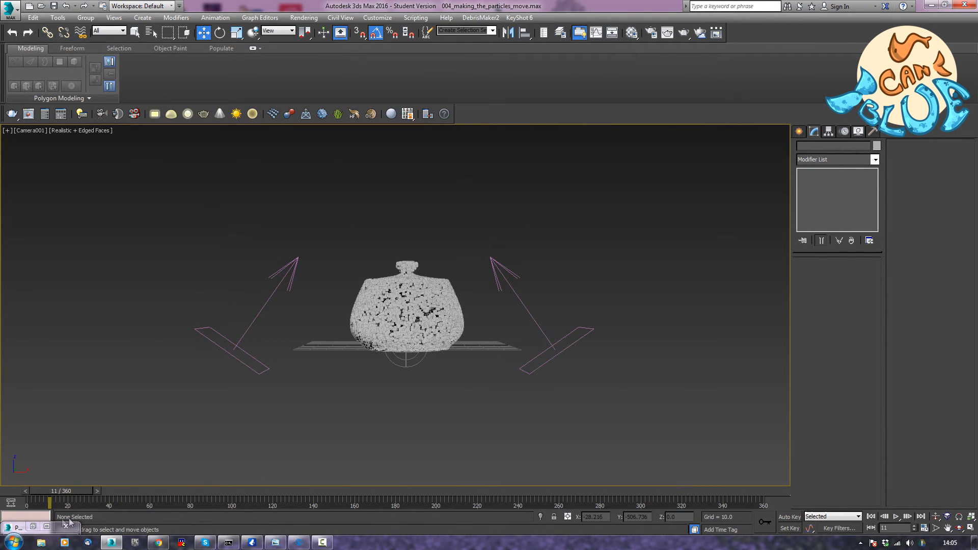
Restore Particle View and move it clear of the emitter in the camera view
click(45, 528)
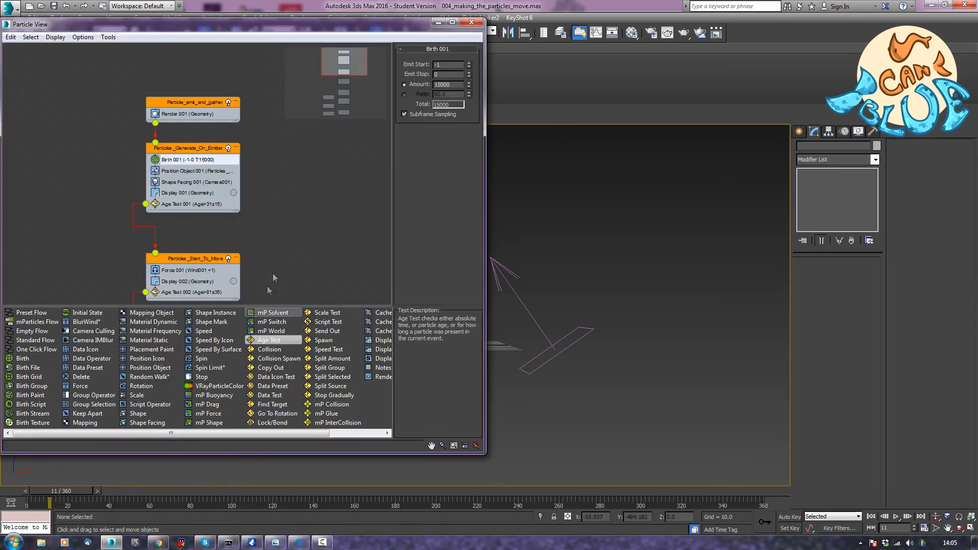
drag(341, 29, 806, 59)
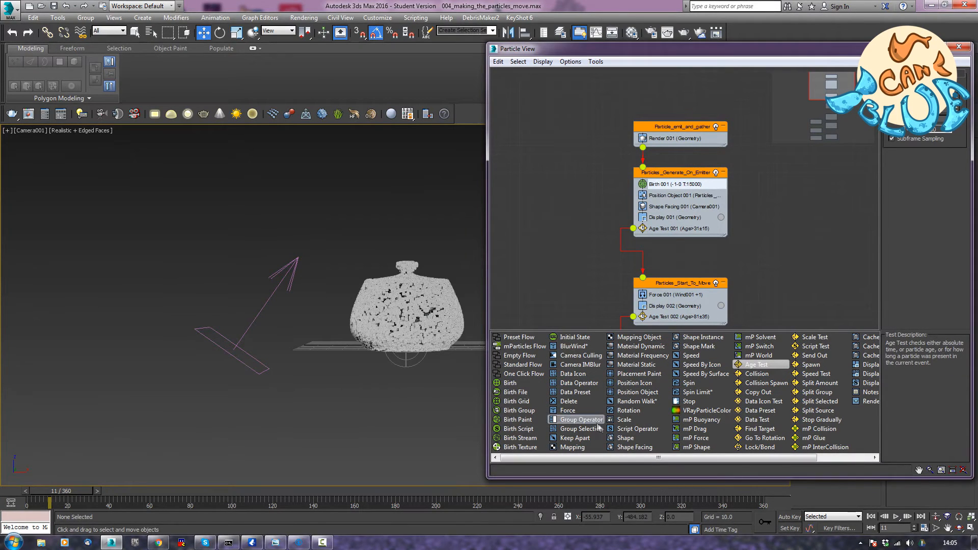
Add a Scale operator to the Particles_Generate_On_Emitter event with 50% scale variation on all axes
drag(624, 419, 670, 218)
click(667, 218)
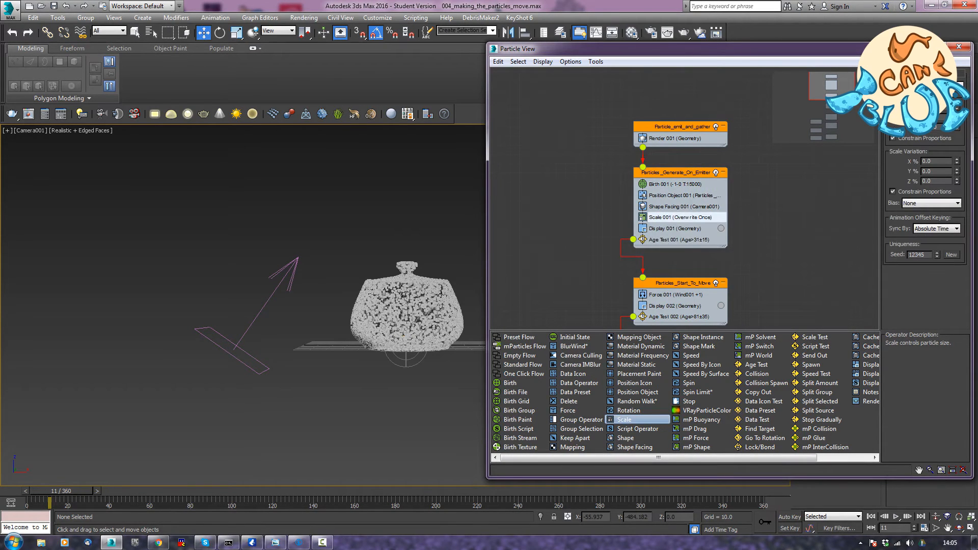
drag(878, 55, 840, 55)
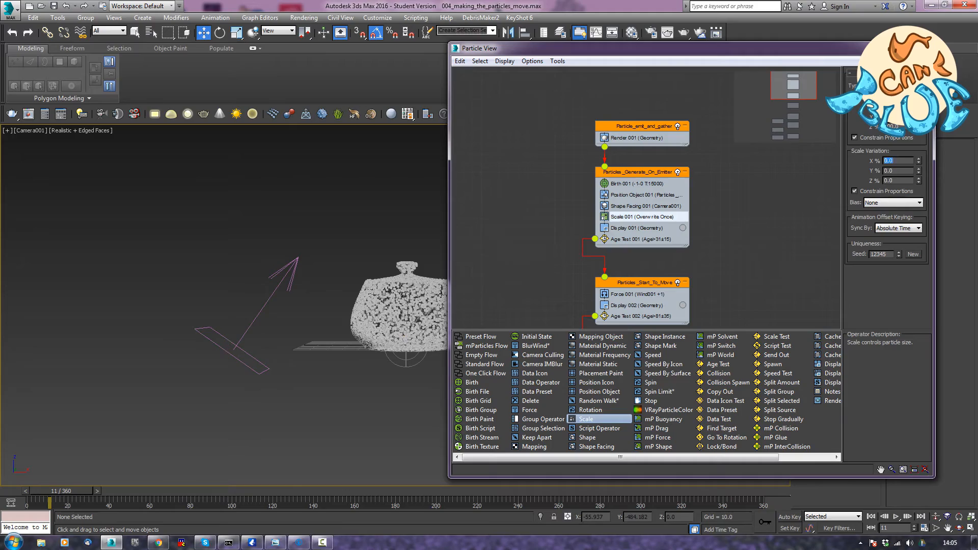
text(50)
key(Tab)
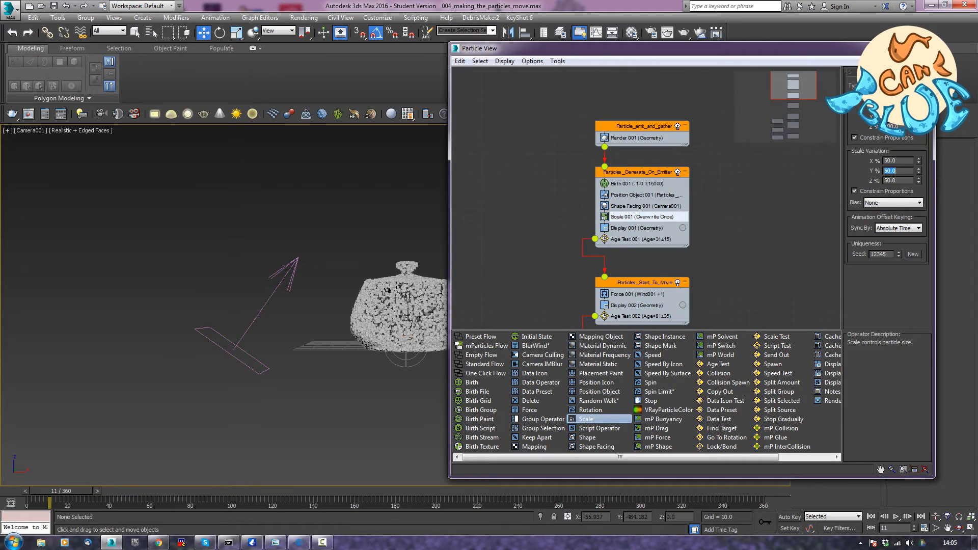
drag(858, 52, 911, 60)
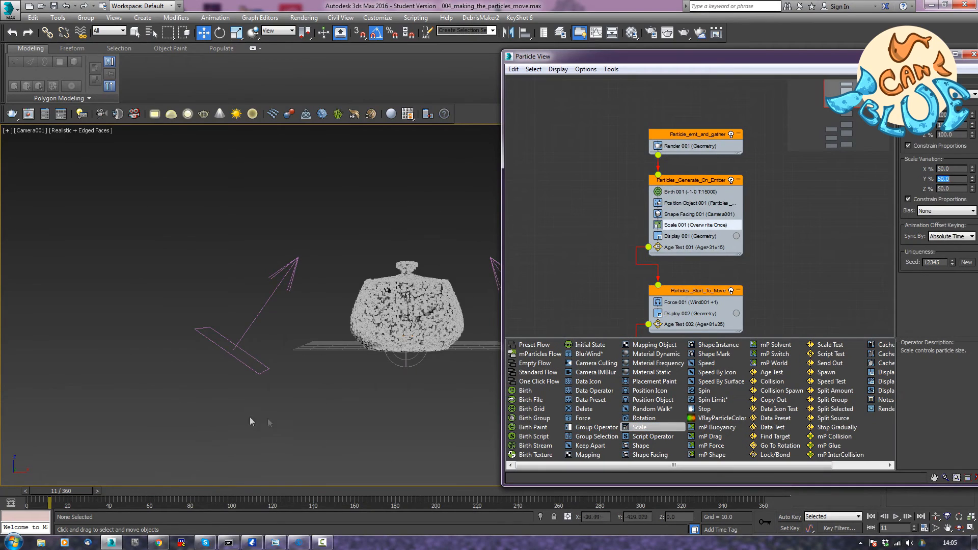
Scrub the animation through to frame 360 and return to frame 0 to review the varied particle sizes
drag(52, 490, 524, 494)
key(w)
key(w)
drag(119, 497, 769, 492)
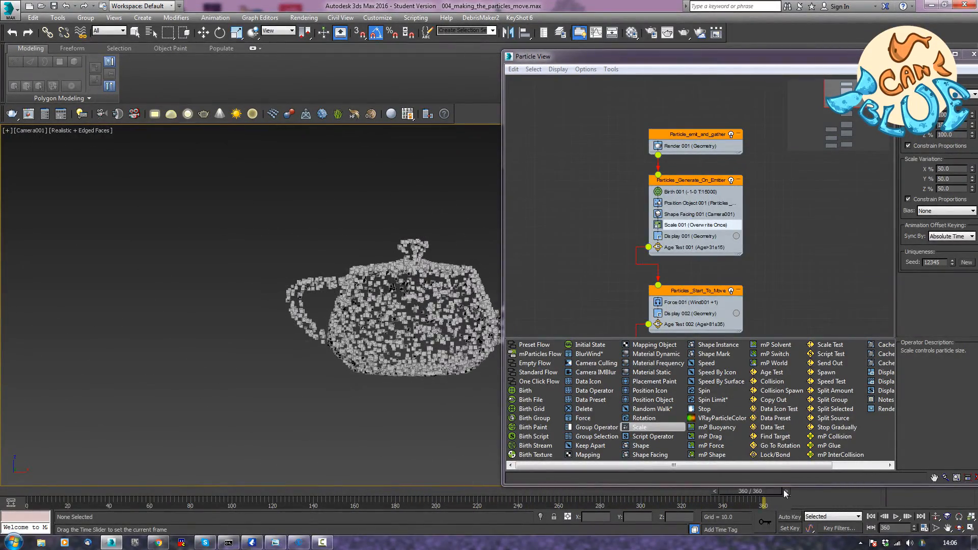
key(w)
click(32, 493)
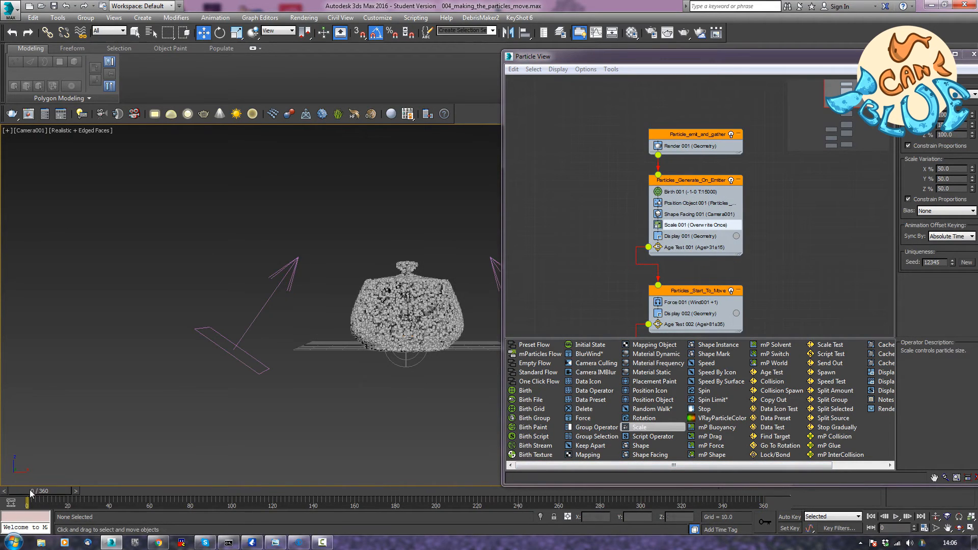
Set the Birth amount to 25000 particles and scrub to frame 360 to check the teapot's coverage
click(708, 192)
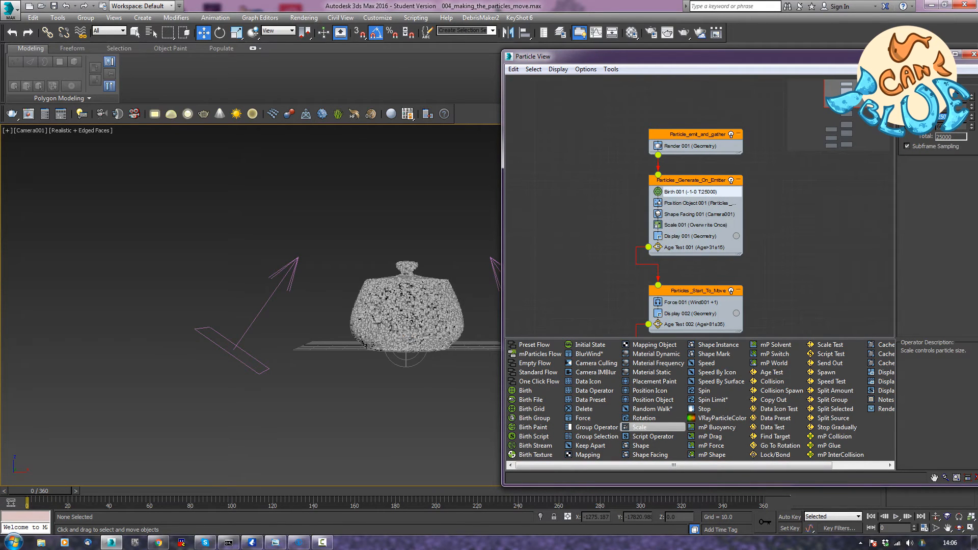
drag(35, 493, 754, 528)
key(w)
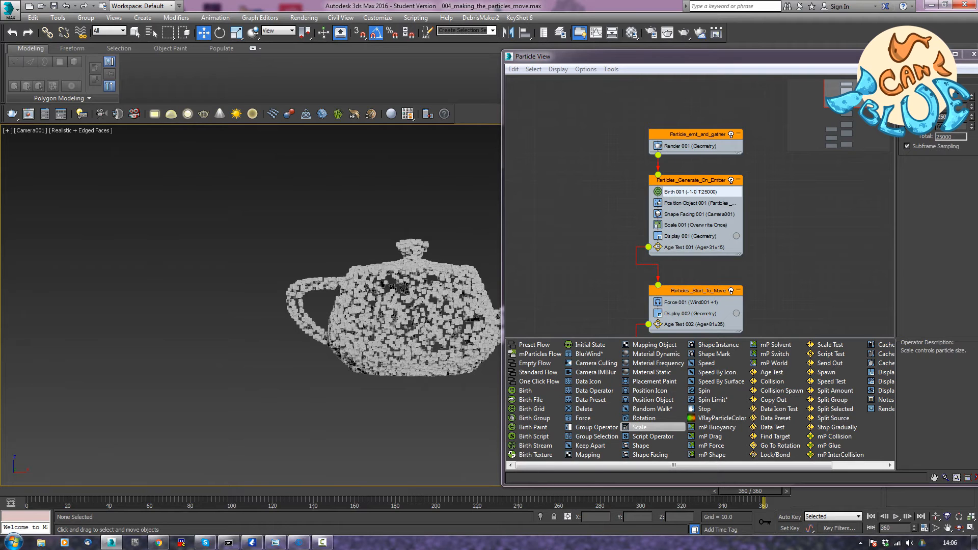
click(351, 291)
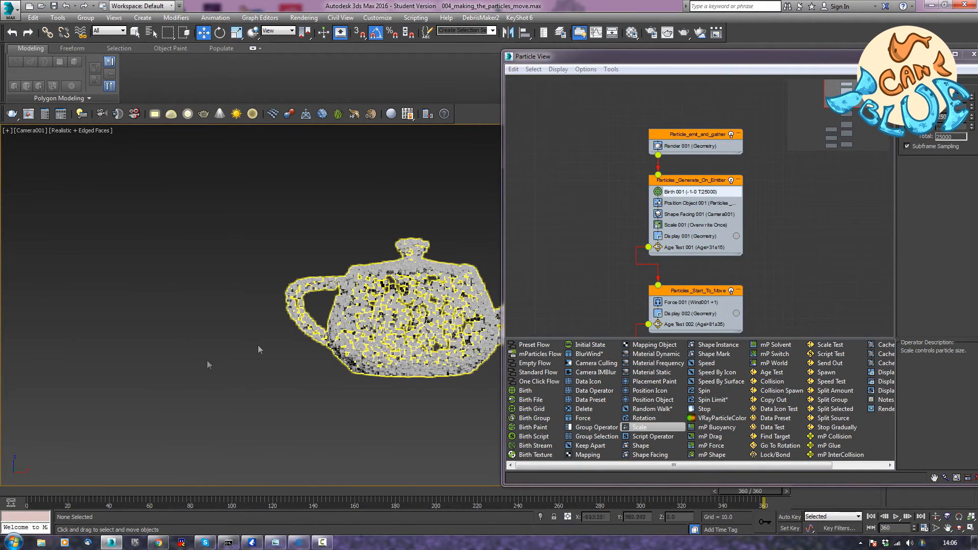
click(197, 378)
Open the Force 001 settings of Particles_Start_To_Move and frame the teapot, camera and existing winds in a perspective view
drag(913, 60, 276, 68)
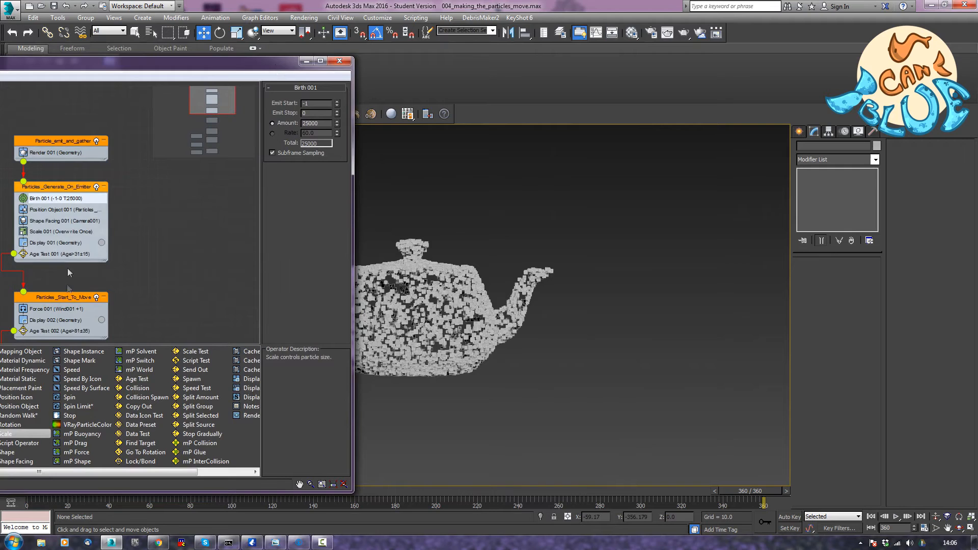
click(55, 309)
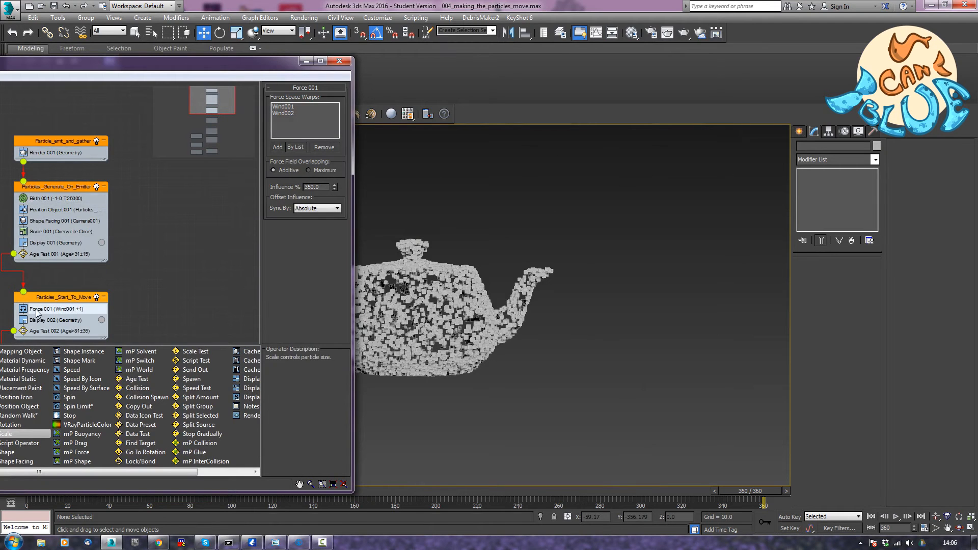
click(512, 408)
key(p)
scroll(519, 403, down, 5)
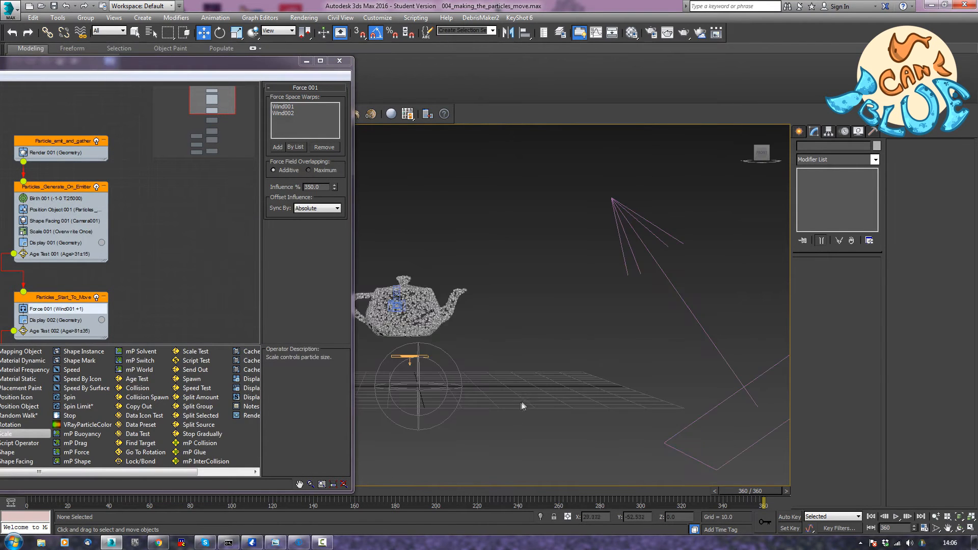
alt+middle_drag(503, 364, 574, 353)
scroll(541, 368, down, 5)
Create a third Wind space warp with an icon size of about 89, rotated and moved to blow sideways across the emitter
click(799, 133)
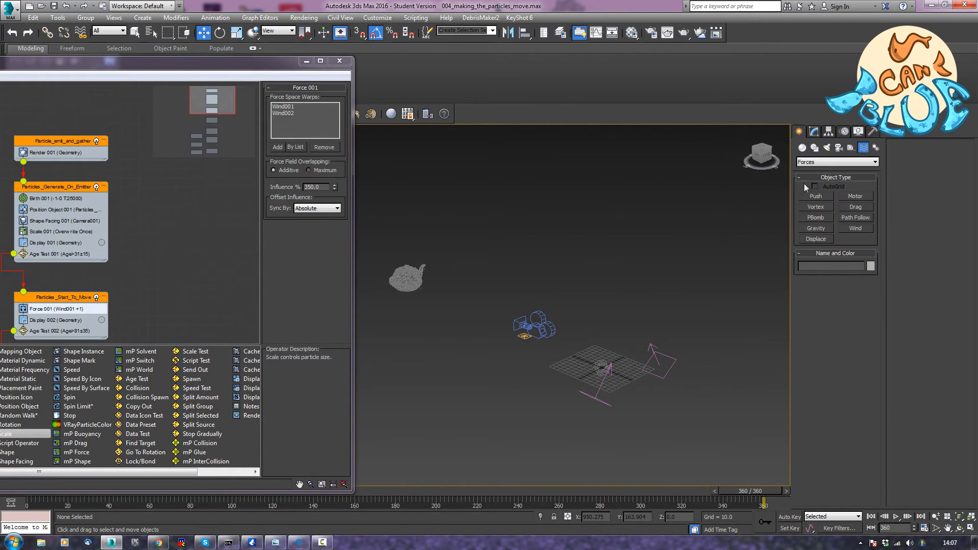
click(859, 229)
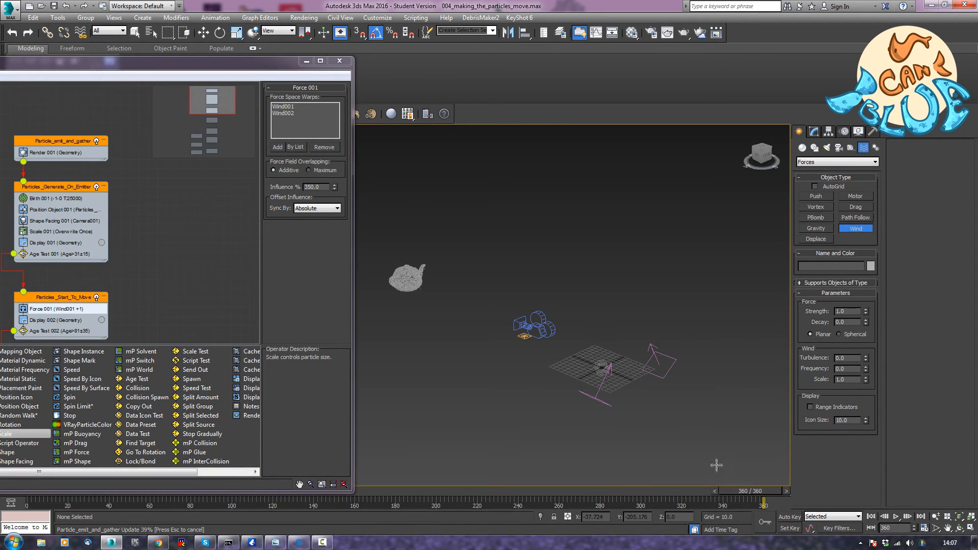
alt+middle_drag(700, 404, 688, 423)
key(e)
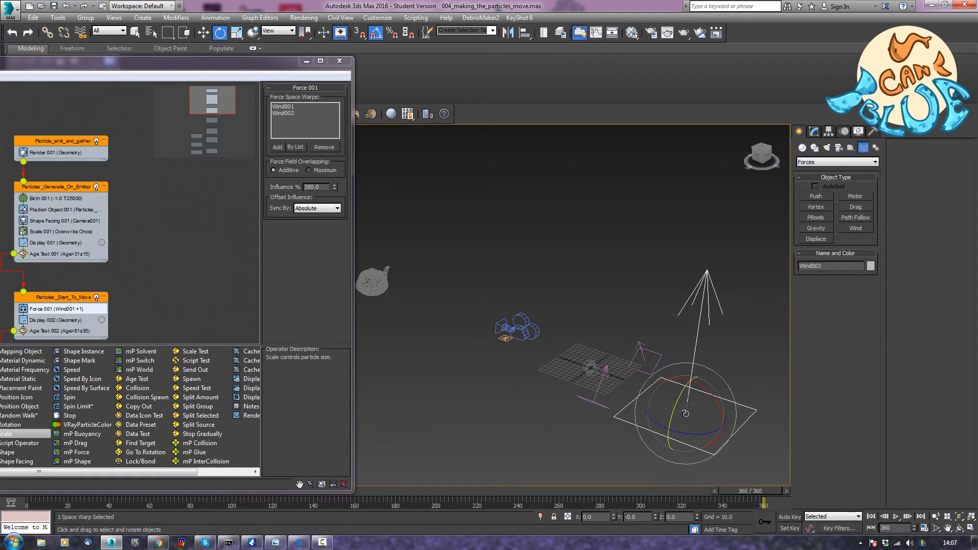
drag(691, 398, 713, 382)
key(w)
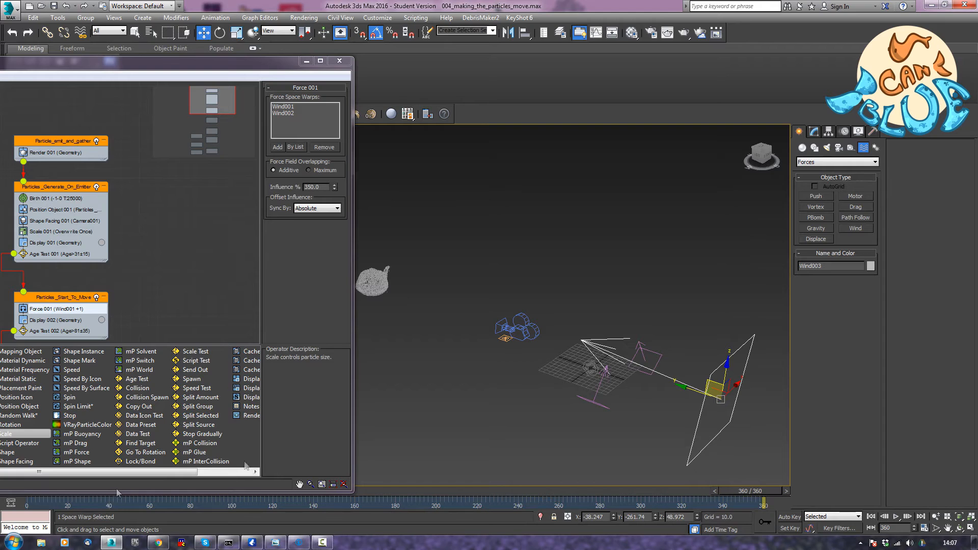
Go to frame 61 and add the new Wind003 to the force list of Force 001
drag(212, 493, 212, 486)
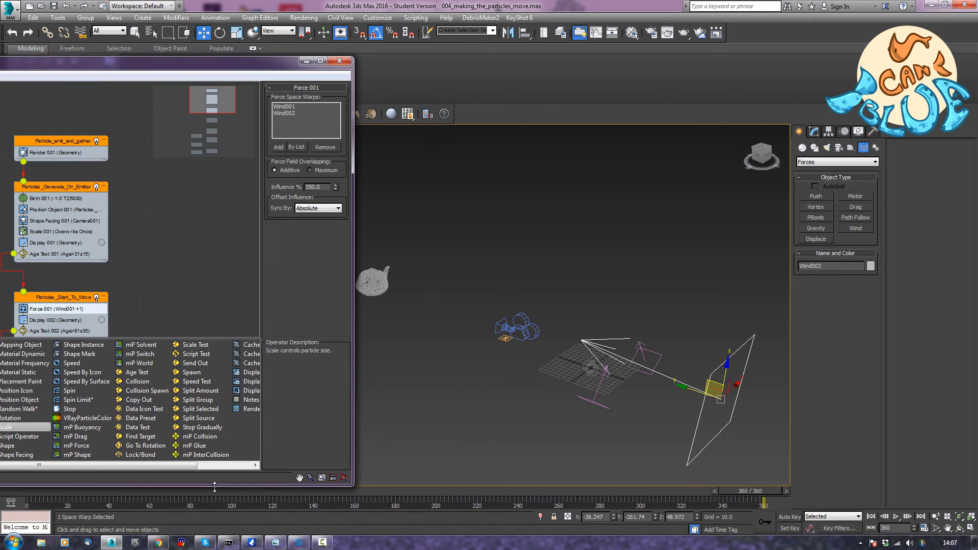
click(114, 493)
drag(115, 495, 168, 498)
middle_drag(482, 436, 441, 439)
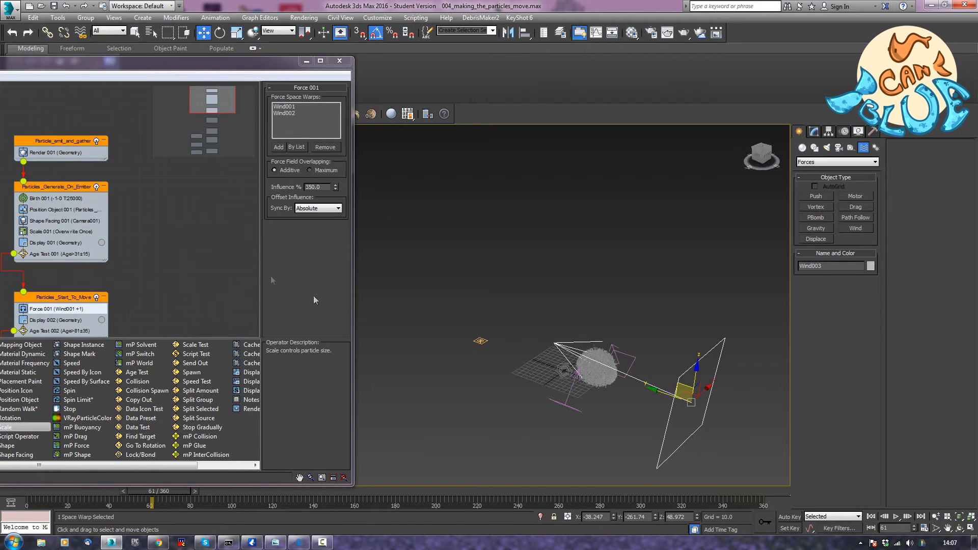
mouse_move(185, 282)
middle_down()
mouse_move(190, 260)
mouse_move(180, 266)
middle_up()
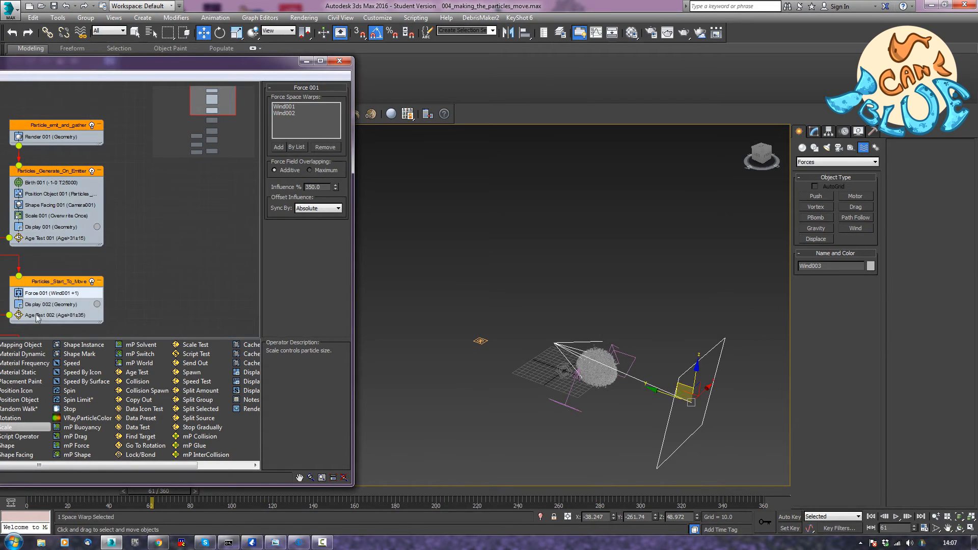
click(279, 147)
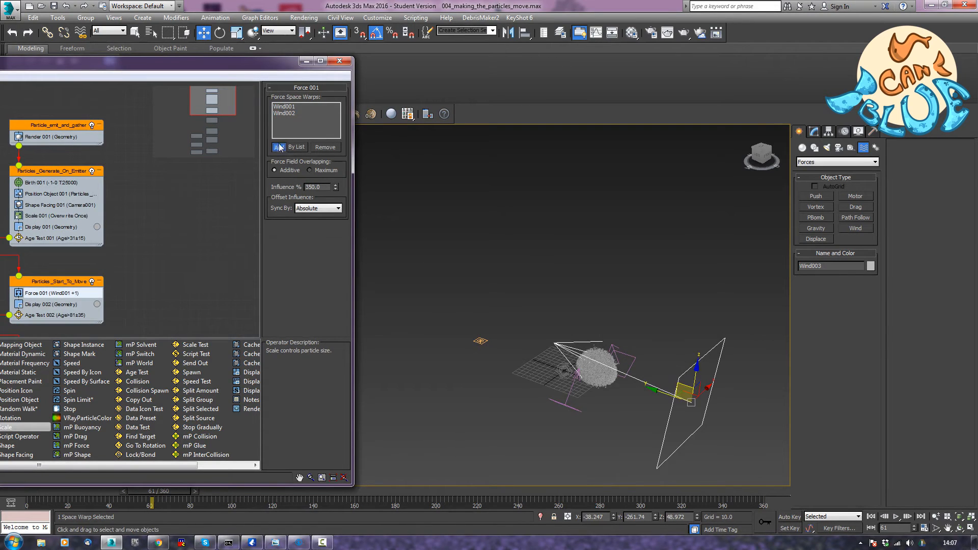
click(666, 444)
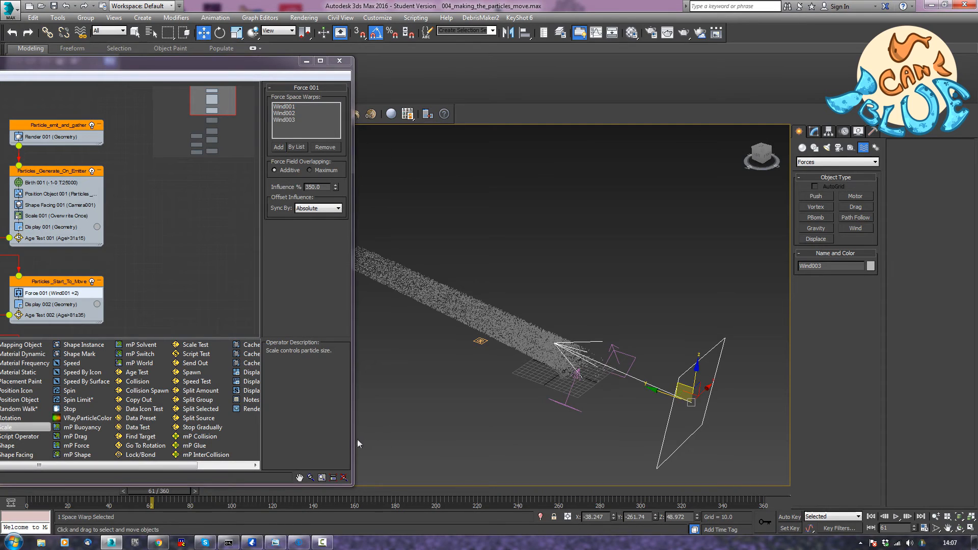
Go to frame 74 and reduce Wind003's strength, trying 0.2 and settling on 0.1
mouse_move(175, 492)
mouse_down()
mouse_move(197, 501)
mouse_move(178, 495)
mouse_up()
alt+middle_drag(490, 428, 512, 388)
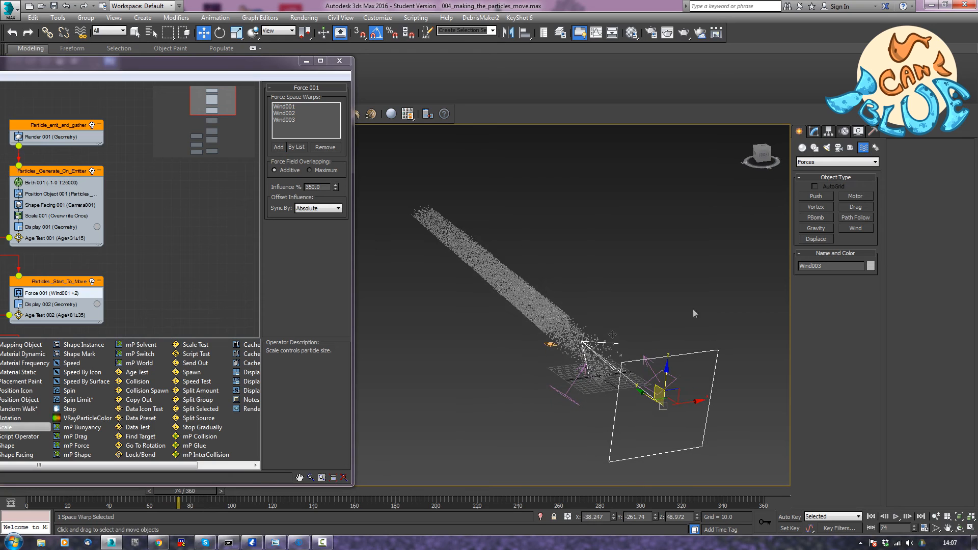
click(815, 133)
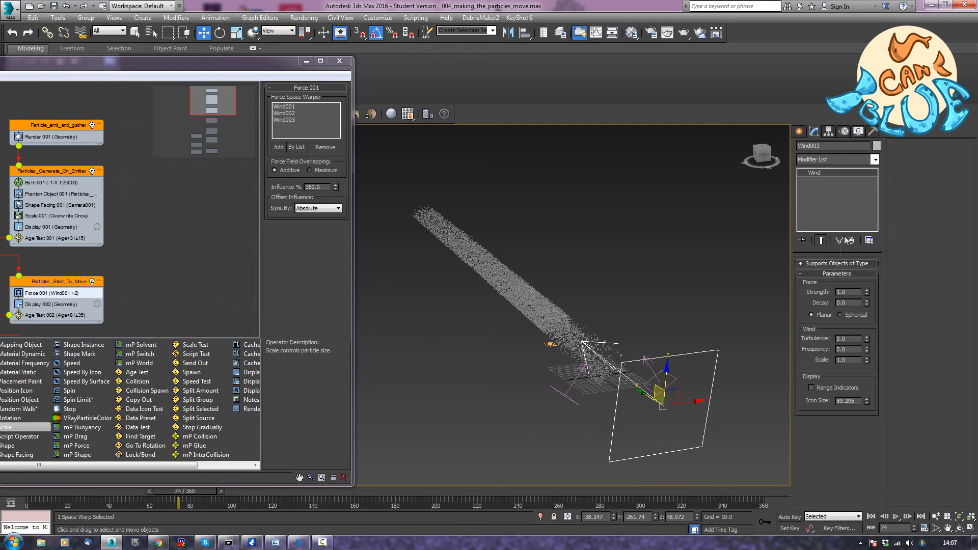
double_click(852, 294)
text(0.2)
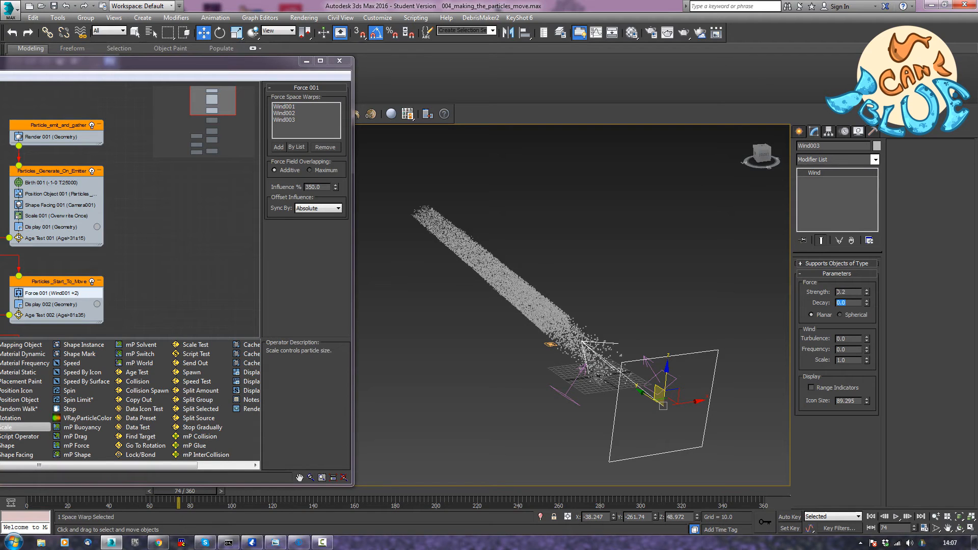
click(867, 295)
text(0.1)
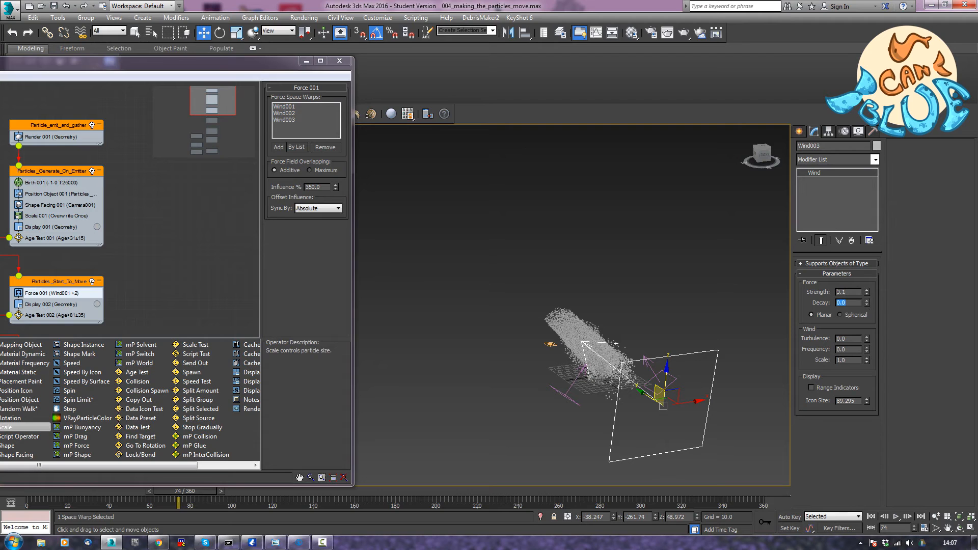
Try a decay of 0.07 on Wind003, check the particles at frame 86, and set the decay to 0.01
mouse_move(520, 408)
alt+middle_down()
mouse_move(585, 399)
mouse_move(526, 416)
alt+middle_up()
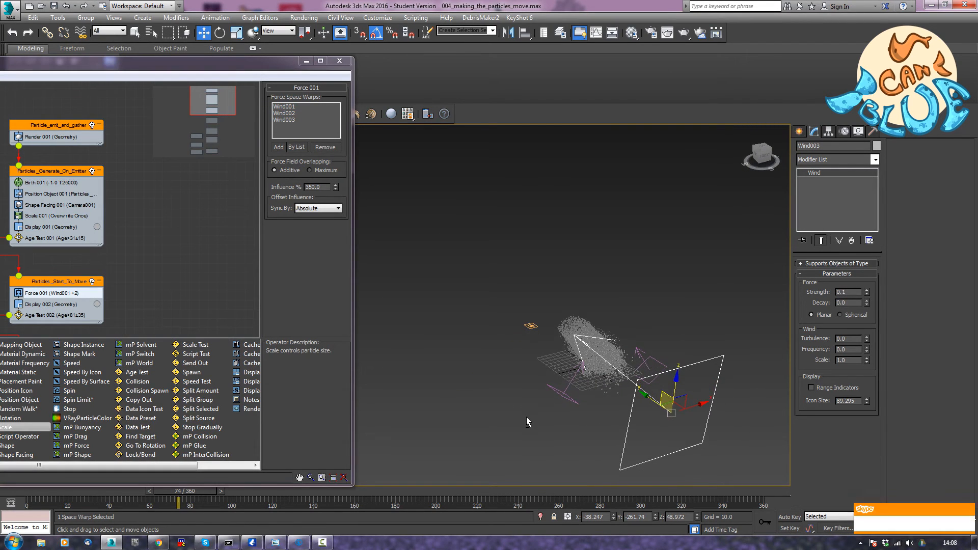
middle_drag(752, 353, 744, 337)
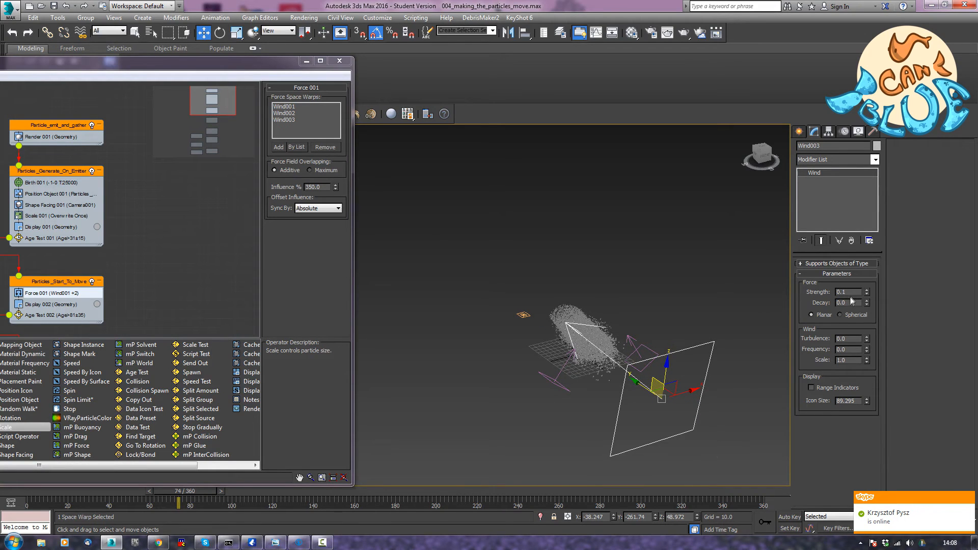
text(0.)
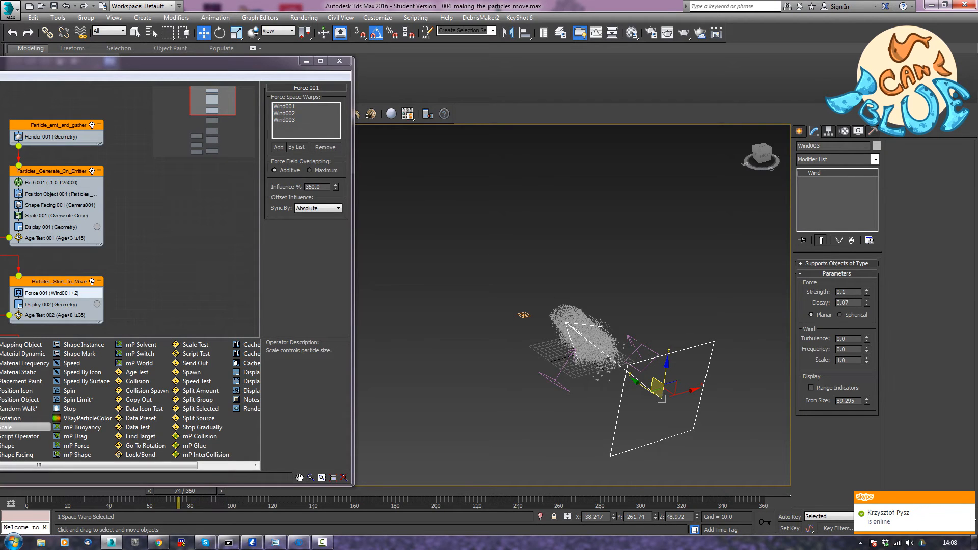
alt+middle_drag(533, 400, 574, 388)
drag(188, 491, 213, 491)
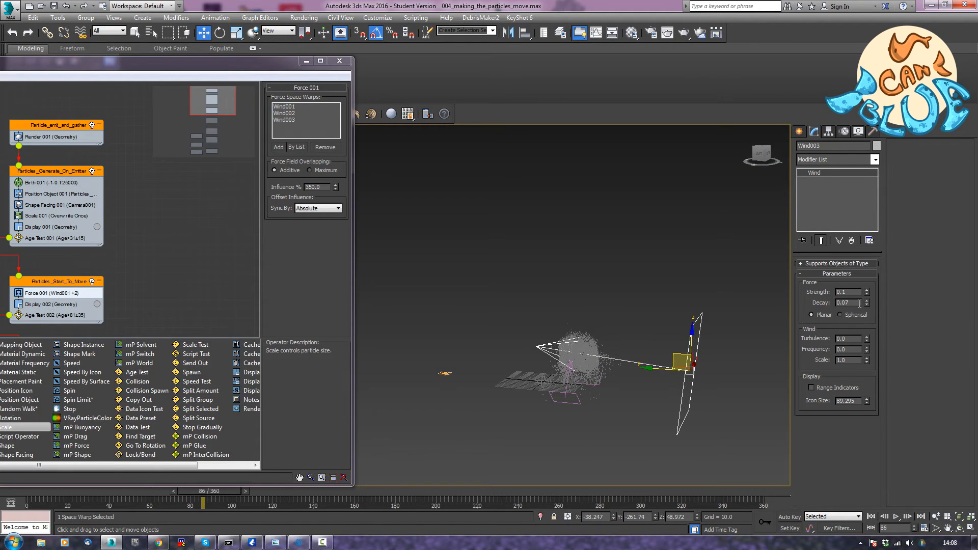
text(0.)
Set Wind003's turbulence to 0.2 and its frequency to 0.2
drag(856, 338, 833, 334)
text(0.2)
key(Tab)
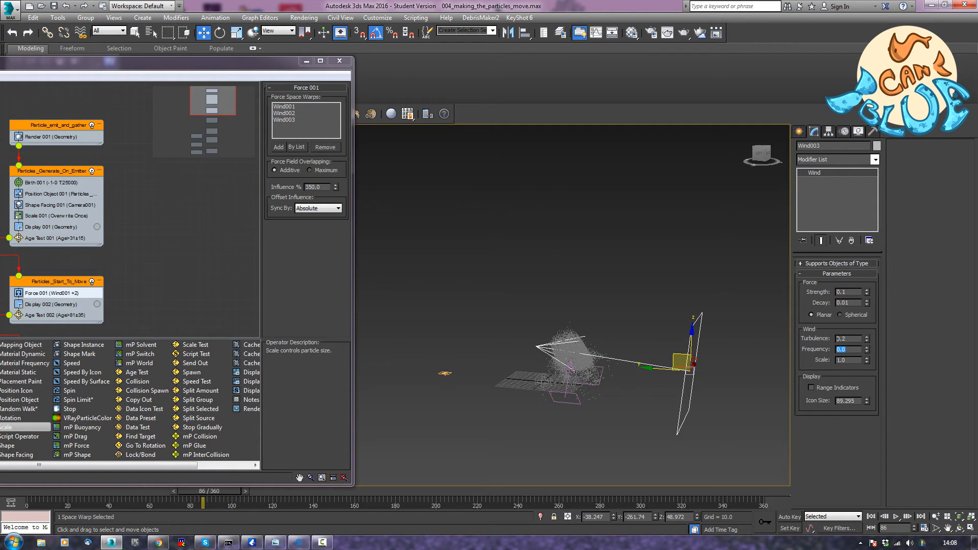
text(0.2)
key(Tab)
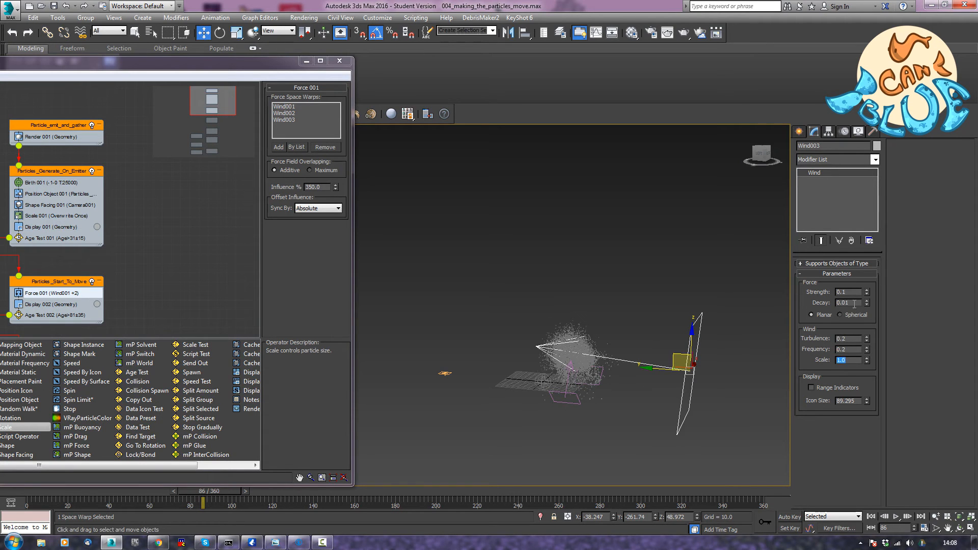
Scrub to frame 126 to check the spread, and raise Wind003's strength, trying 0.2 and settling on 0.3
alt+middle_drag(584, 371, 546, 395)
drag(37, 494, 285, 512)
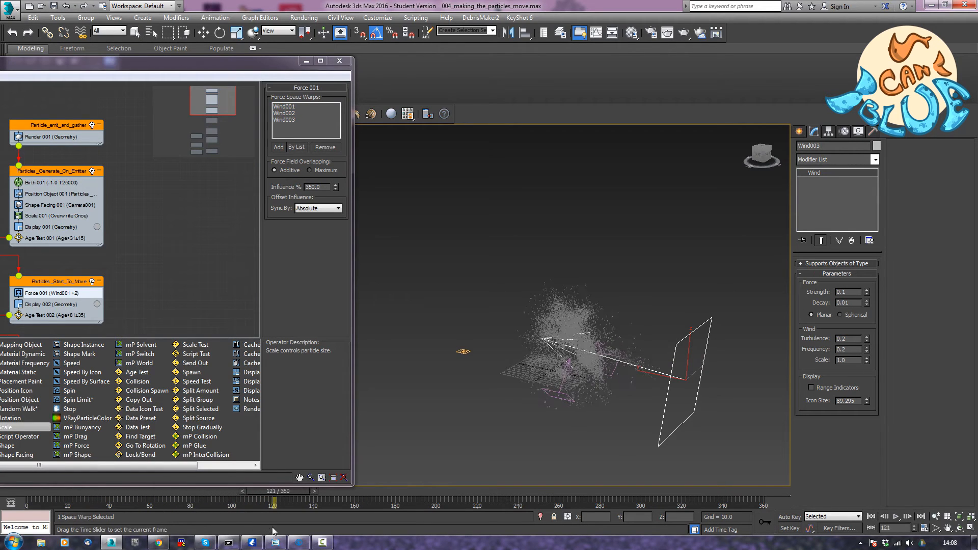
key(w)
click(849, 303)
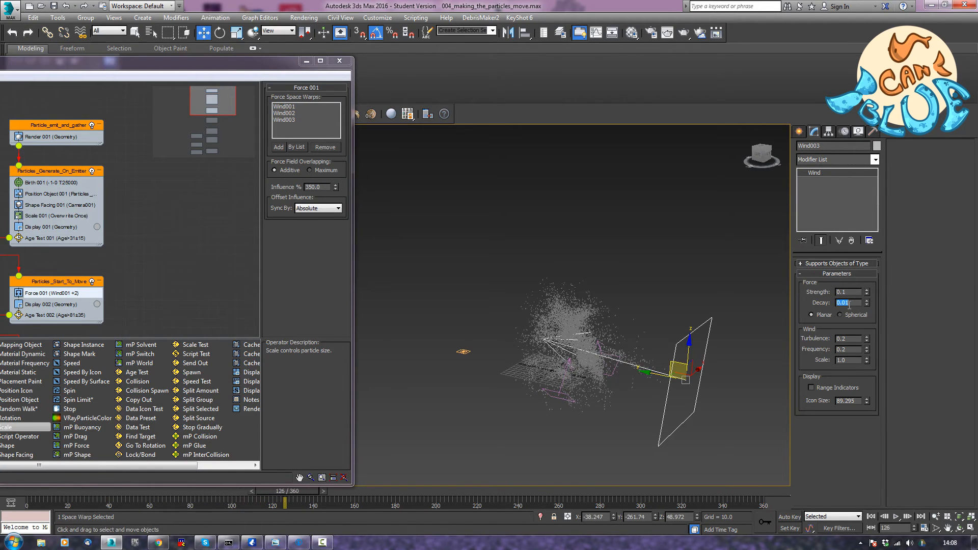
key(shift+Tab)
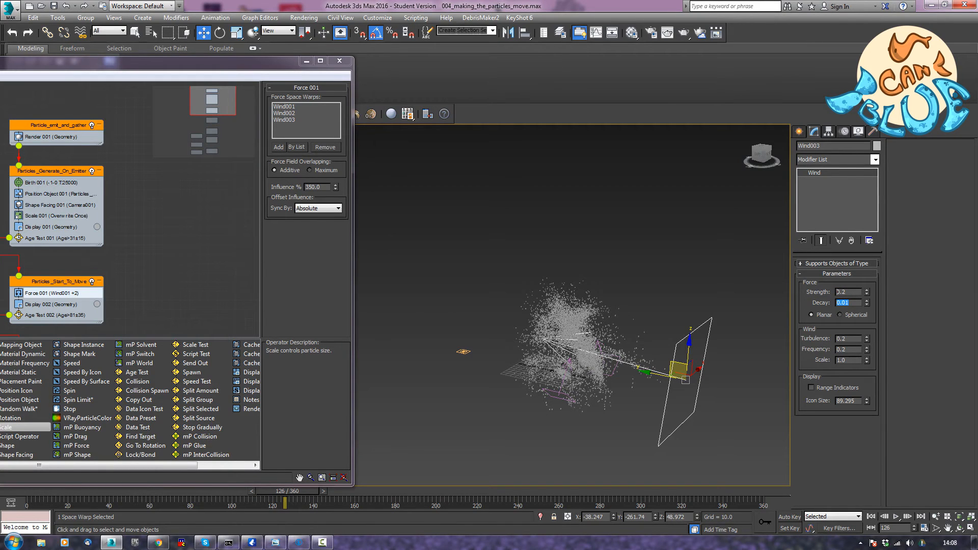
key(shift+Tab)
text(0.3)
key(Tab)
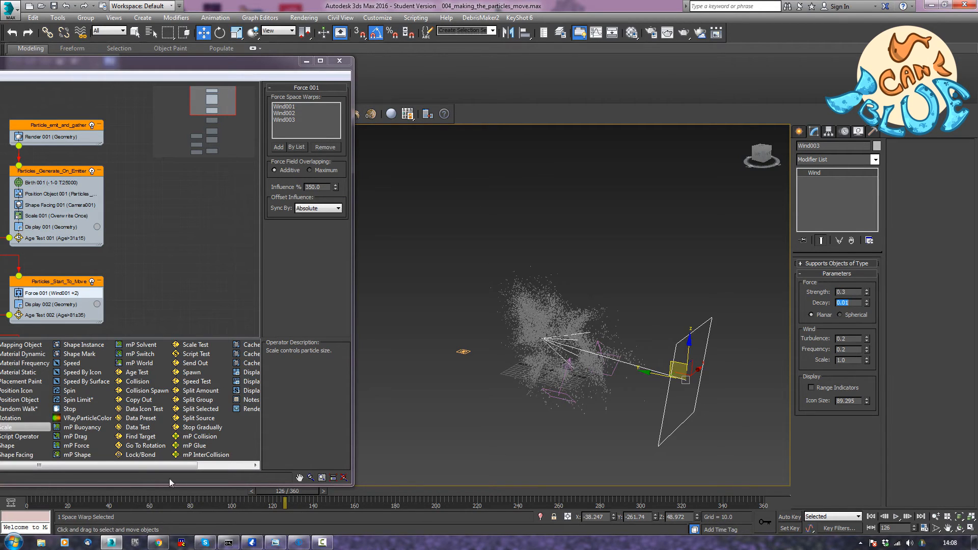
Scrub the animation from frame 0 to 360, examine the gathered teapot through the camera, and return to frame 0
click(32, 492)
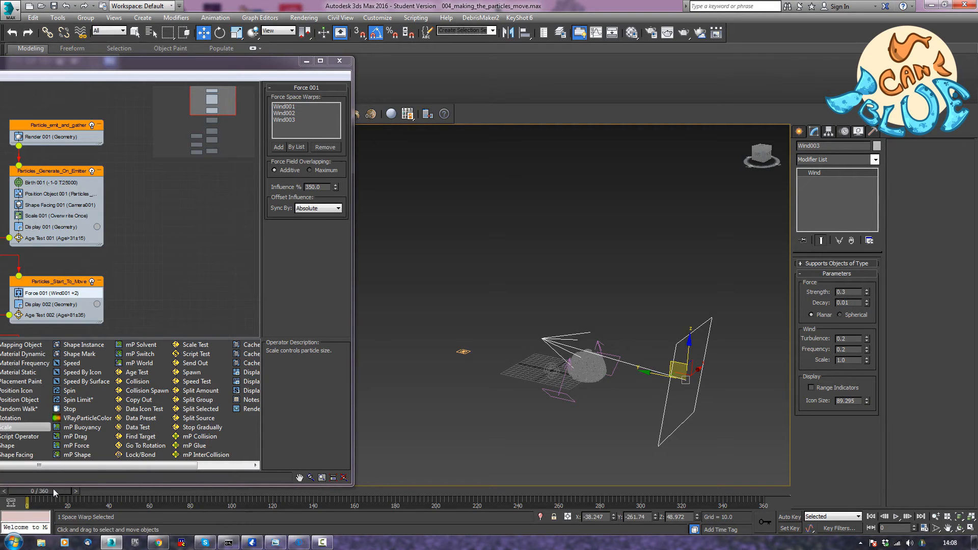
drag(44, 492, 461, 543)
drag(460, 491, 763, 491)
key(w)
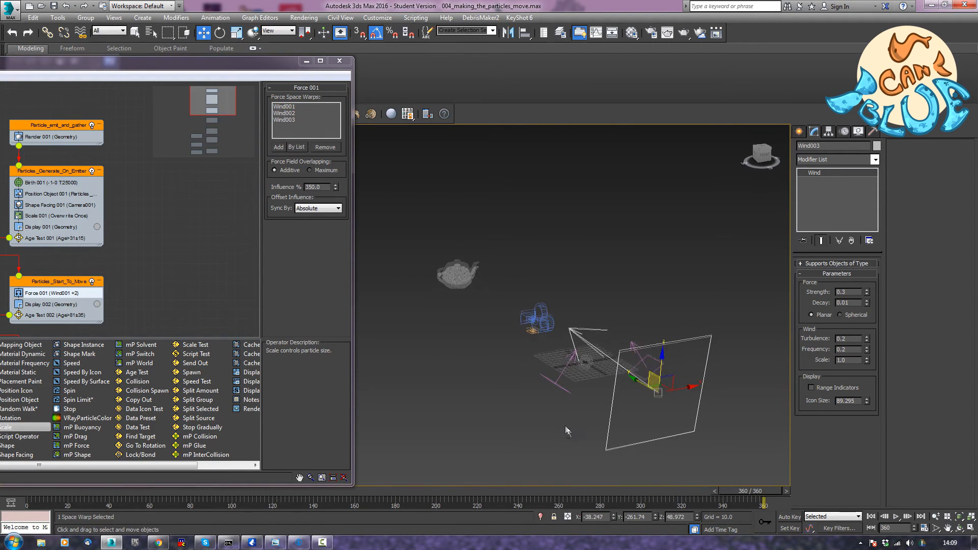
key(c)
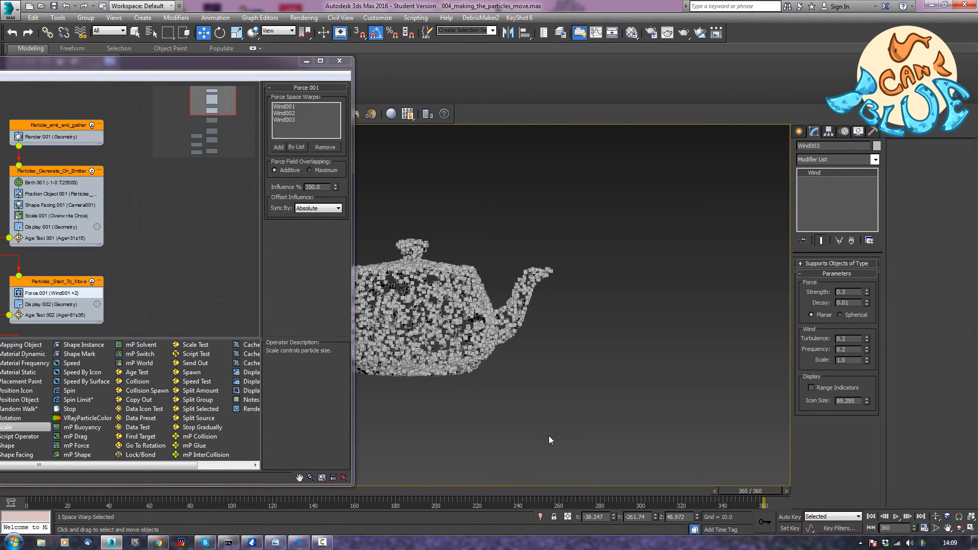
click(31, 490)
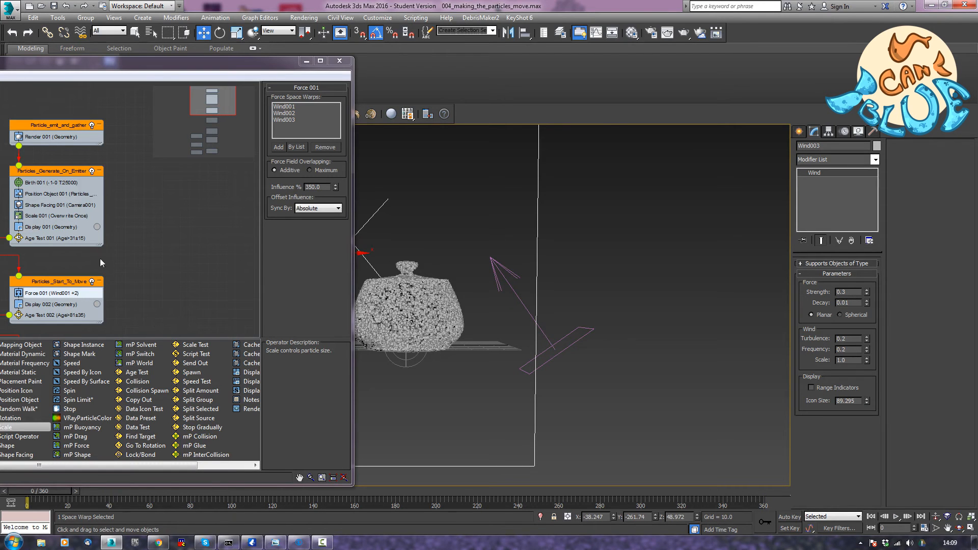
Review the settings of Find Target 001 in the Find_Teapot_001 event and set its docking direction type to Surface Normals
middle_drag(183, 245, 259, 209)
scroll(213, 274, down, 1)
middle_drag(212, 274, 177, 251)
scroll(237, 254, down, 1)
scroll(236, 254, down, 1)
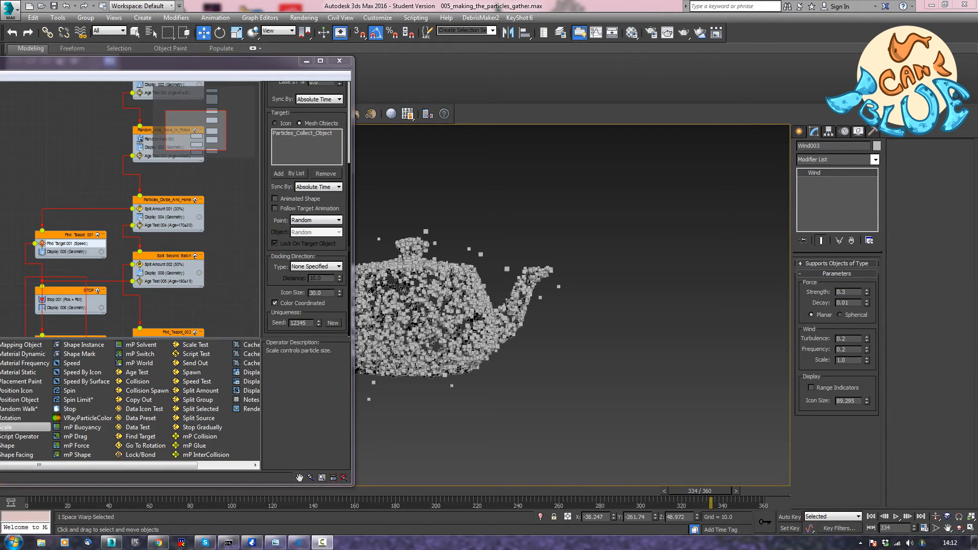
middle_drag(65, 182, 61, 154)
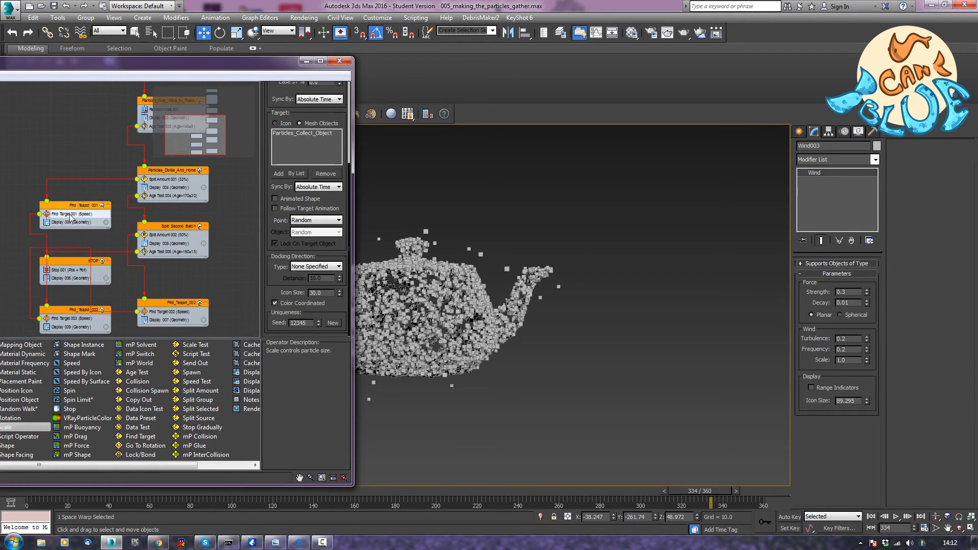
drag(340, 118, 345, 254)
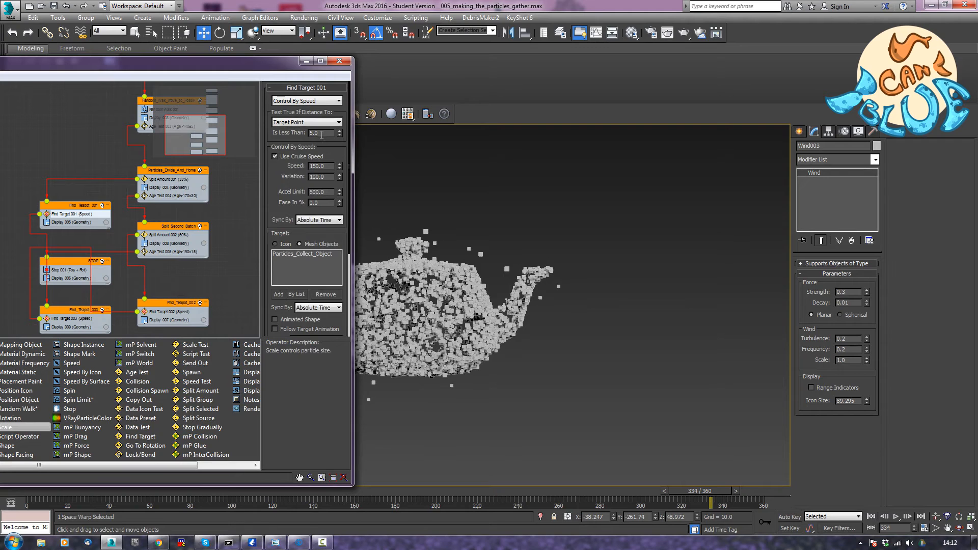
drag(283, 206, 293, 69)
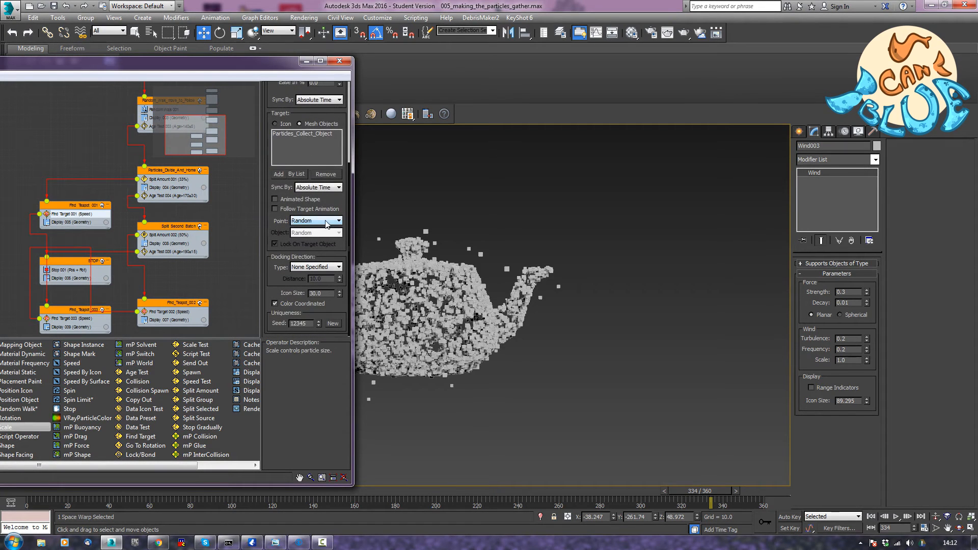
click(316, 267)
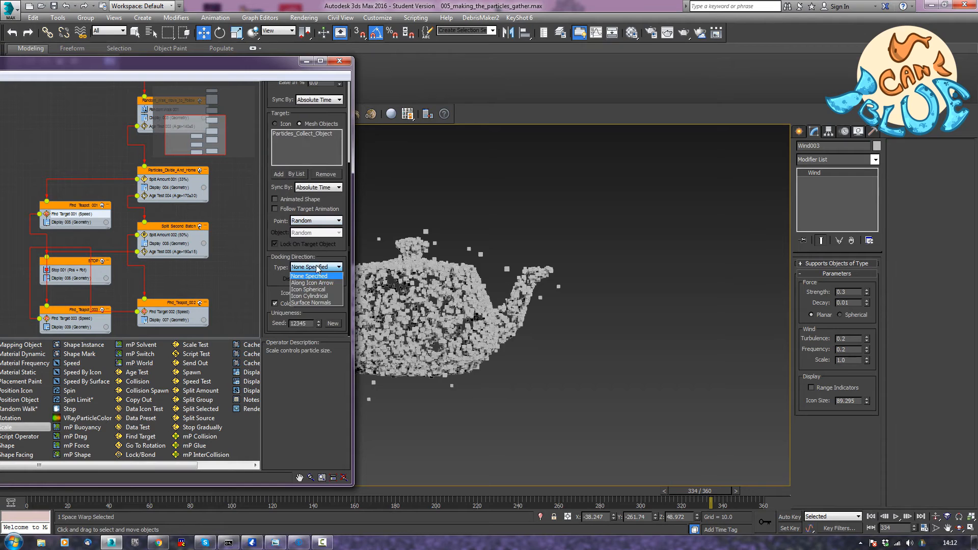
click(318, 303)
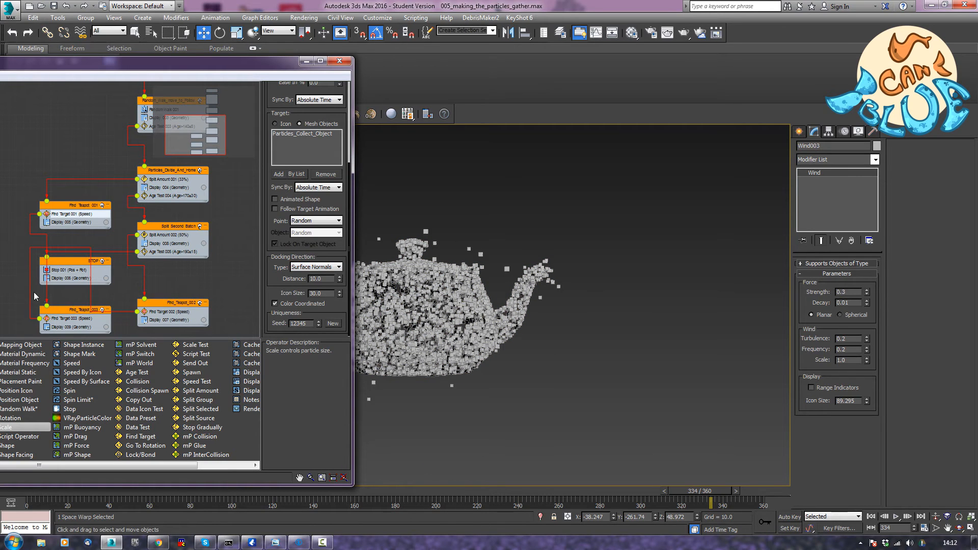
On Find Target 003, set the target point distance test to less than 5 and the docking direction type to Surface Normals
middle_drag(30, 292, 34, 224)
middle_drag(200, 310, 172, 339)
click(46, 279)
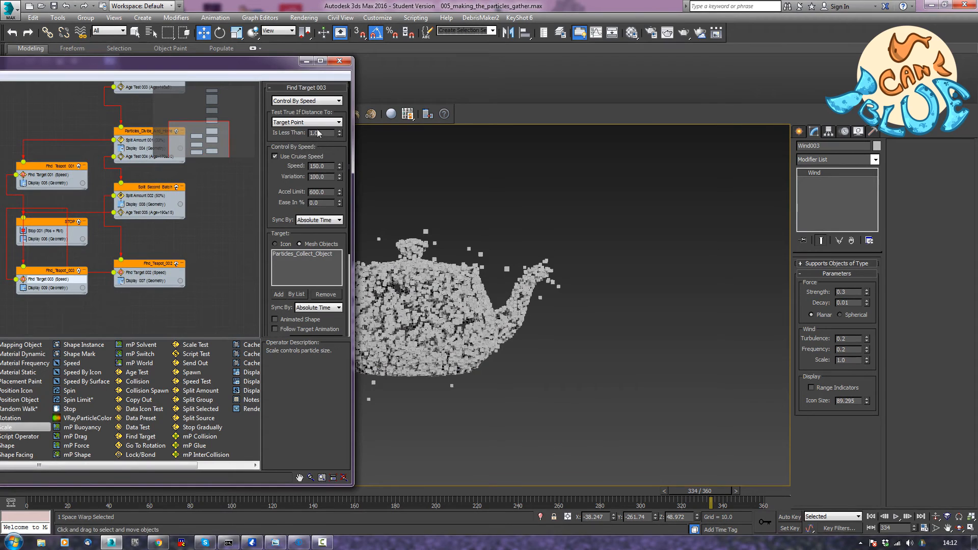
text(5)
key(Return)
scroll(272, 305, down, 3)
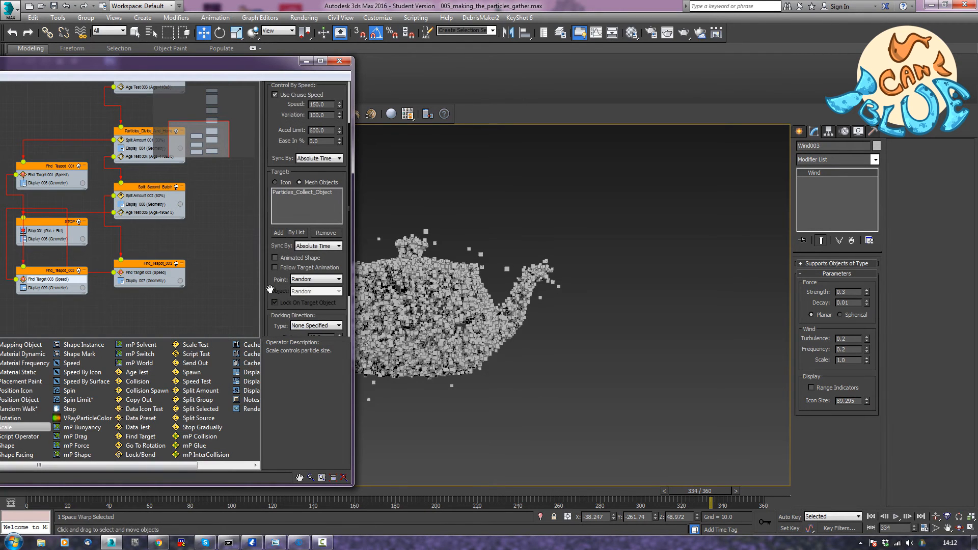
drag(273, 289, 280, 221)
click(324, 268)
click(311, 303)
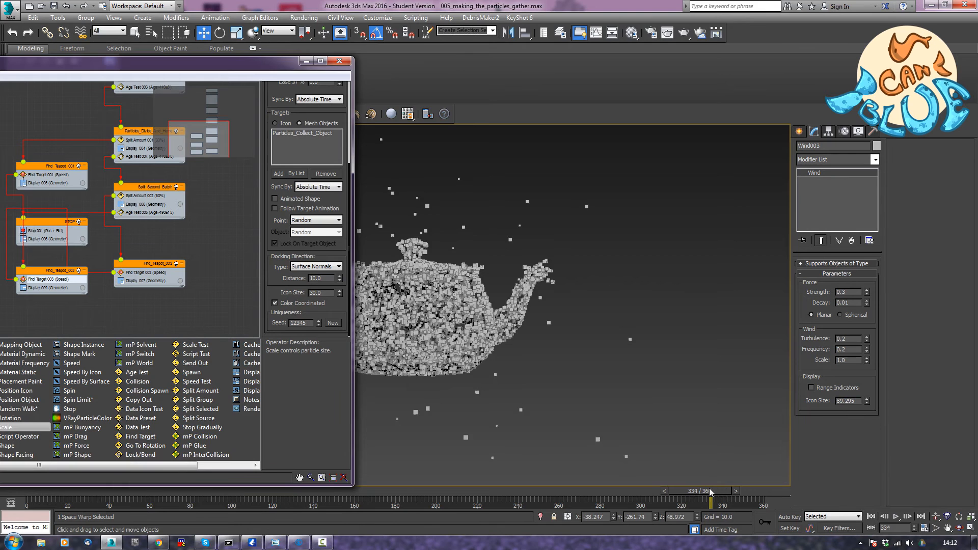
Check the particles at frame 360 and set the target point distance test to less than 2.0 on Find Target 003 and Find Target 001
drag(710, 490, 762, 490)
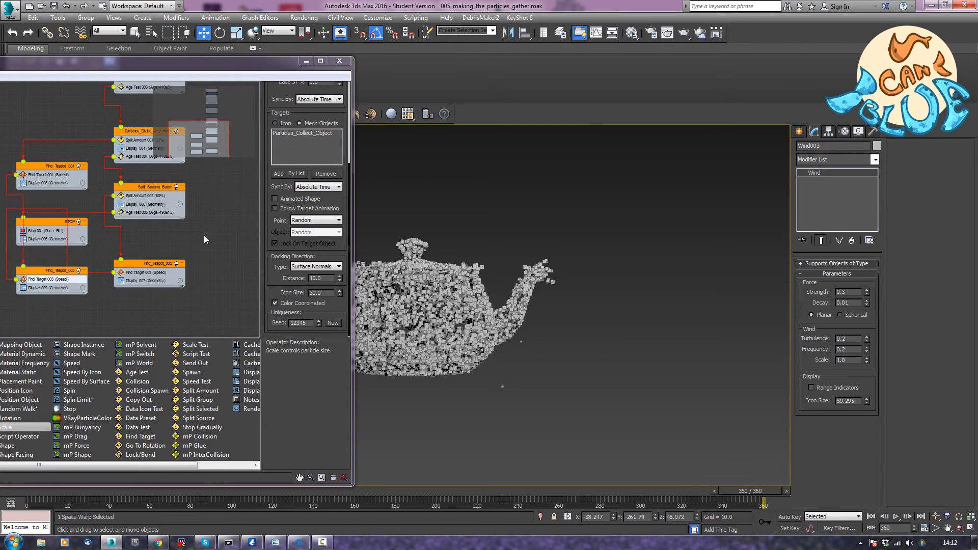
middle_drag(204, 249, 193, 266)
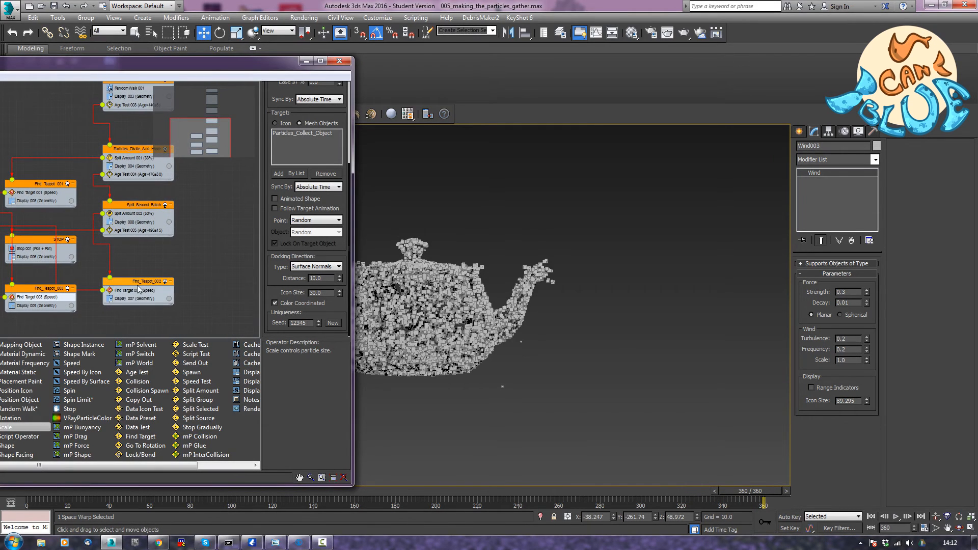
scroll(336, 133, up, 5)
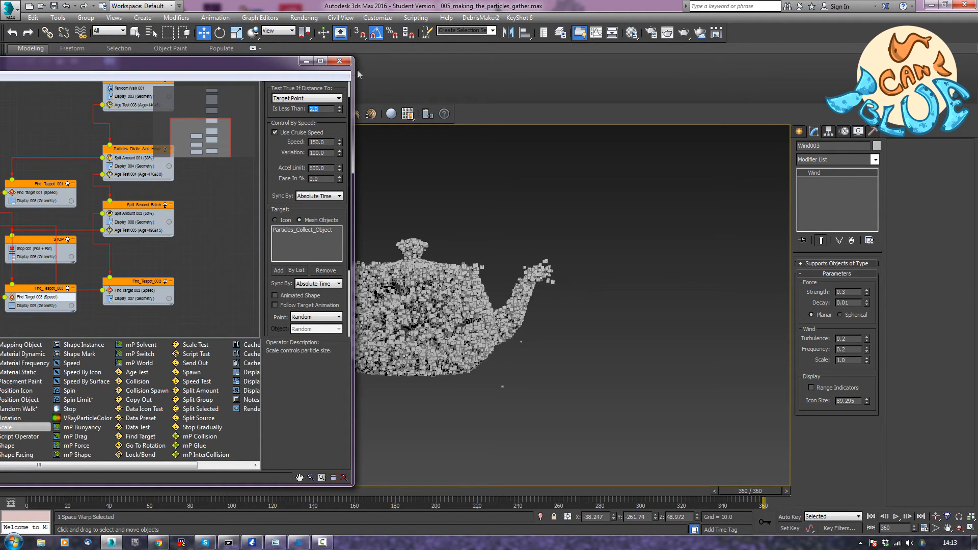
click(31, 193)
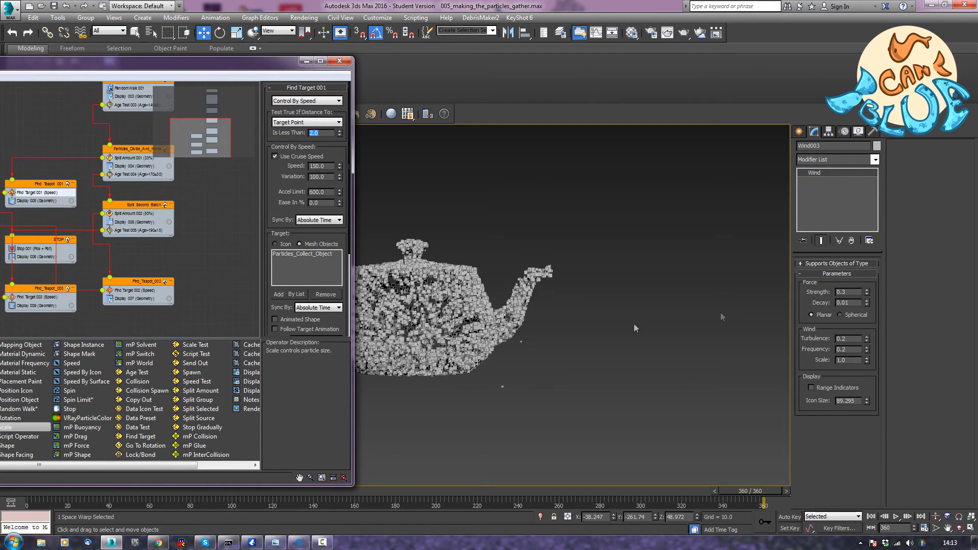
mouse_move(215, 291)
middle_down()
mouse_move(231, 223)
mouse_move(207, 283)
mouse_move(220, 282)
middle_up()
click(44, 286)
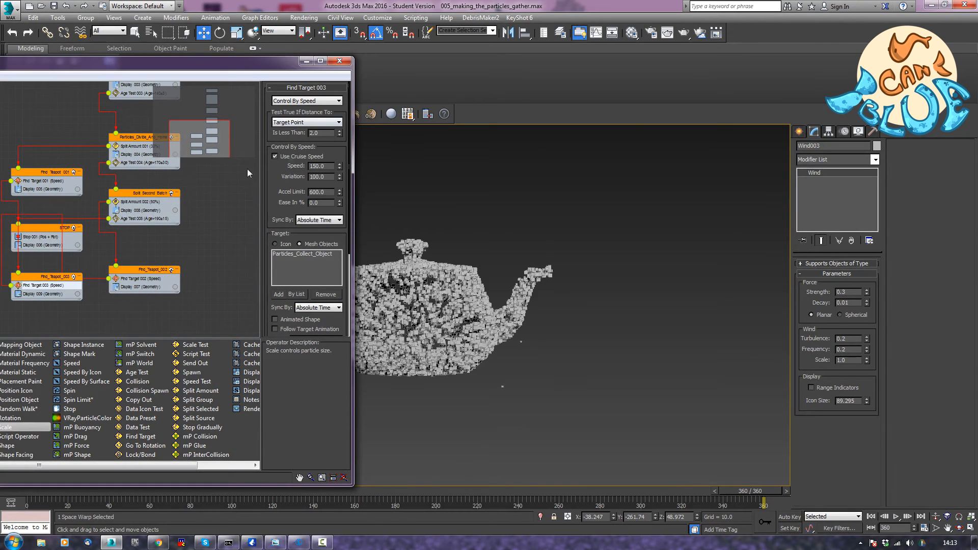
Set the docking direction type of Find Target 002 to Surface Normals and clear the scene selection
click(146, 279)
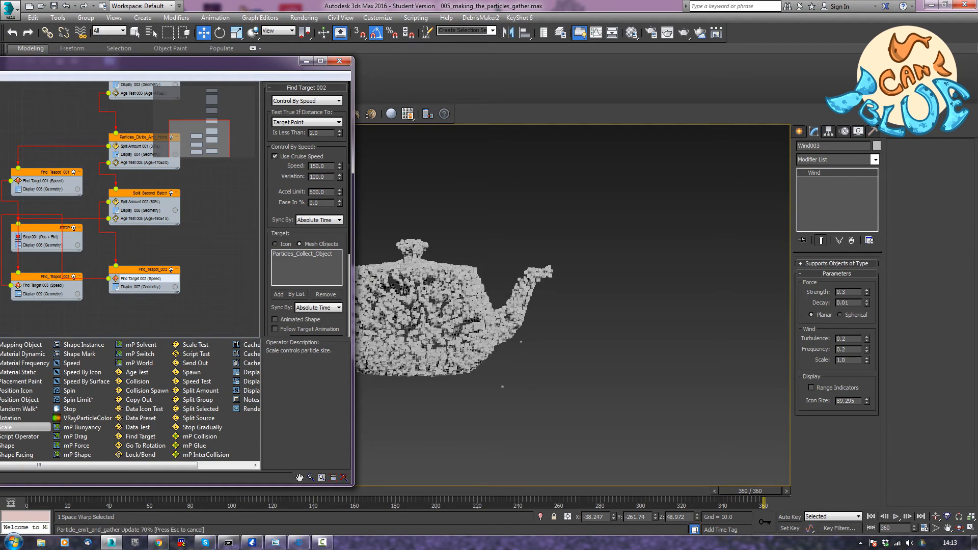
drag(275, 202, 291, 74)
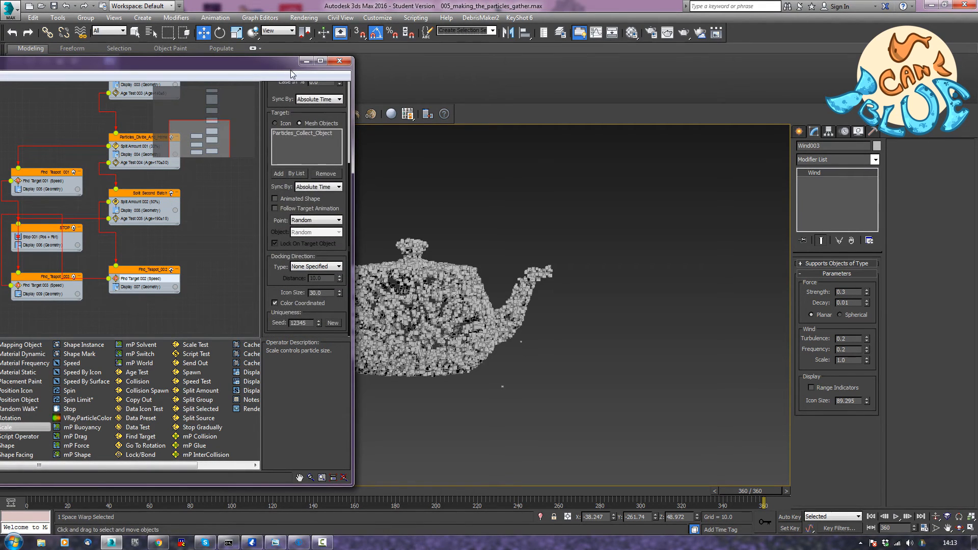
click(308, 220)
click(308, 221)
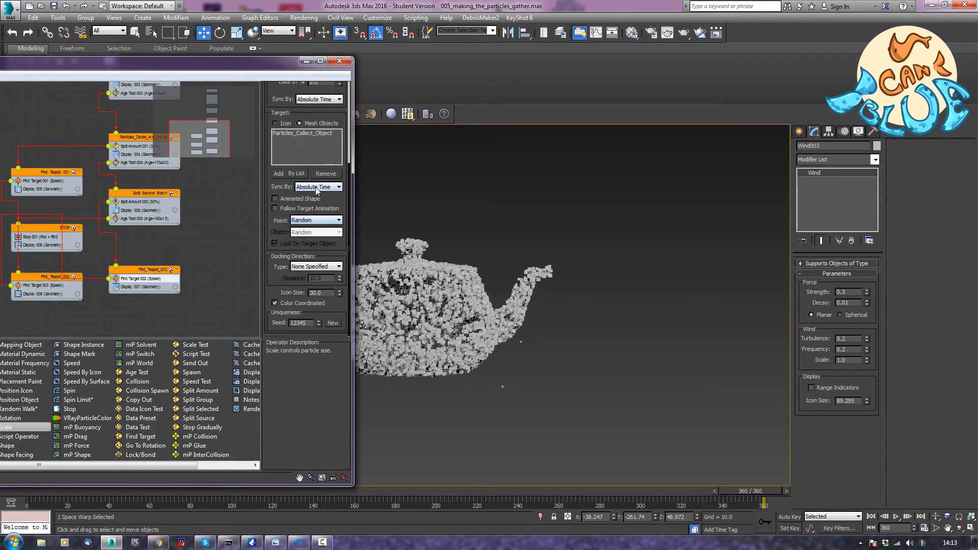
click(315, 266)
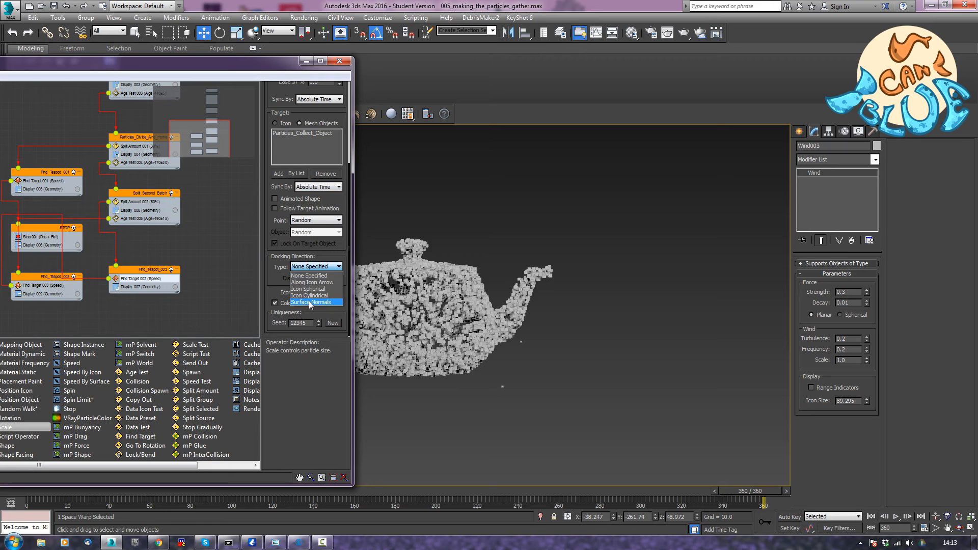
click(310, 303)
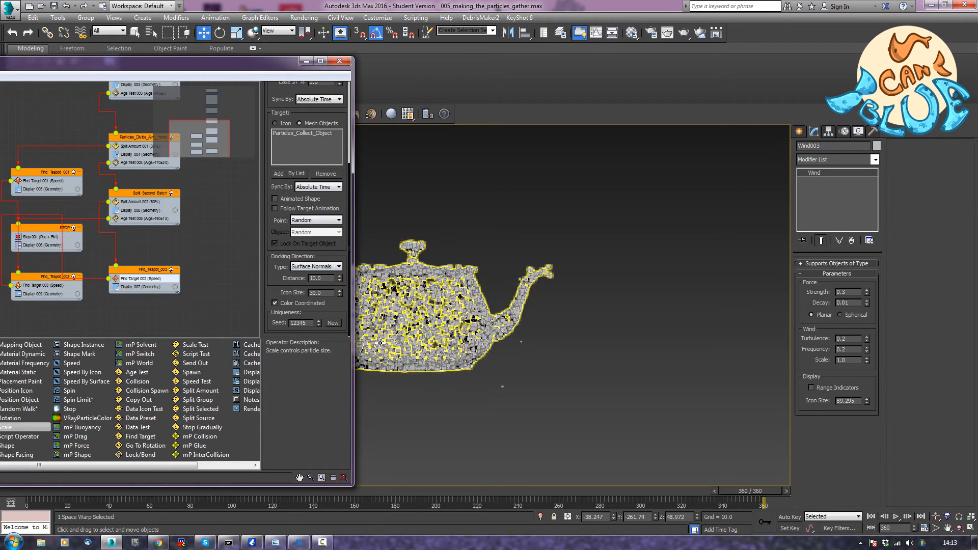
click(524, 209)
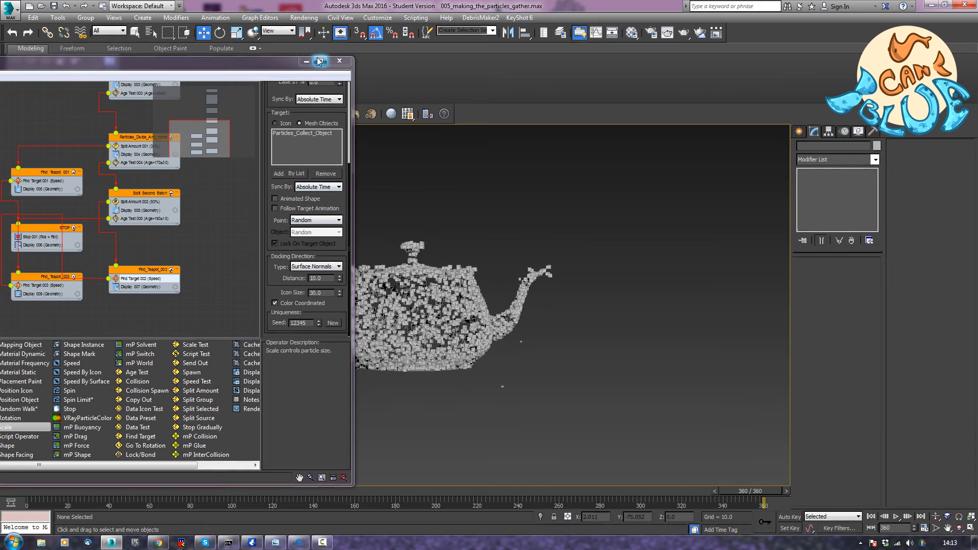
Inspect the Birth 001 settings and examine the finished particle teapot from outside the camera view
middle_drag(82, 104, 38, 299)
middle_drag(37, 128, 22, 192)
click(99, 194)
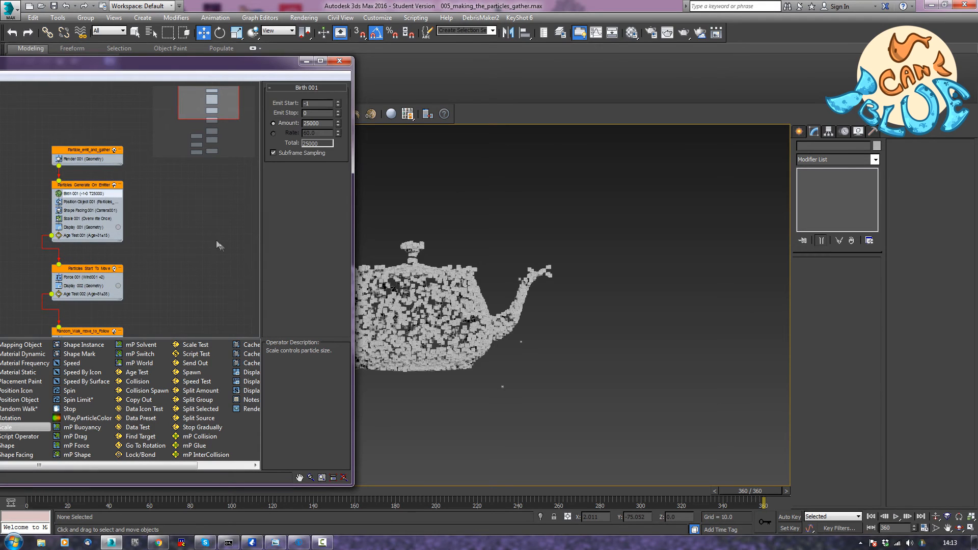
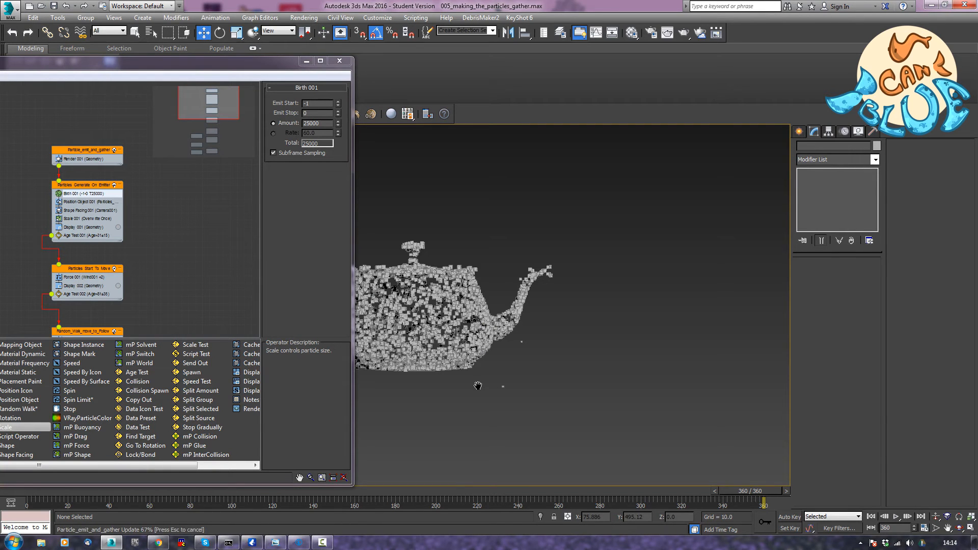
middle_drag(472, 389, 555, 373)
scroll(550, 372, down, 3)
alt+middle_drag(495, 350, 535, 355)
middle_drag(426, 331, 746, 362)
scroll(728, 362, down, 3)
alt+middle_drag(526, 351, 508, 413)
middle_drag(635, 431, 503, 344)
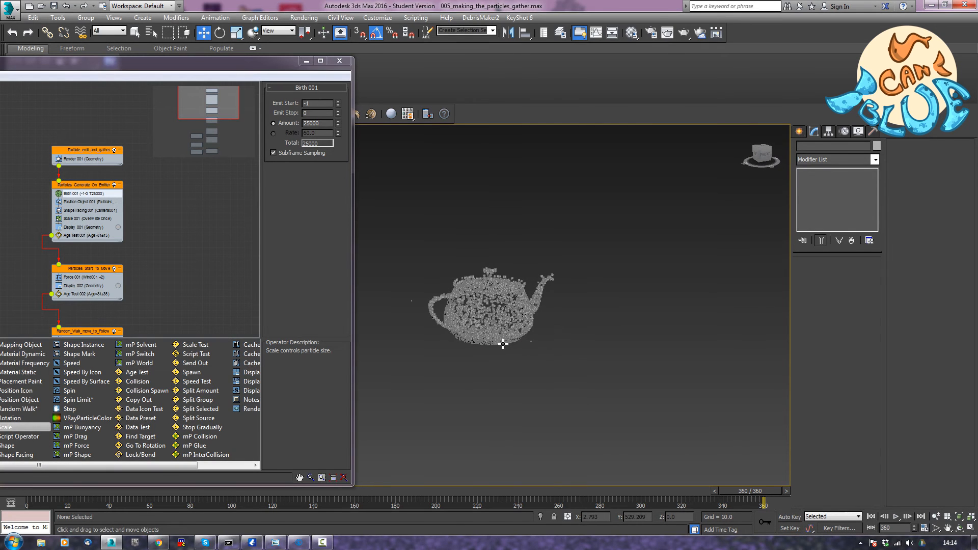
Select the Particle_emit_and_gather source, set its viewport quantity multiplier to 100%, and check the teapot with the source deselected
click(76, 150)
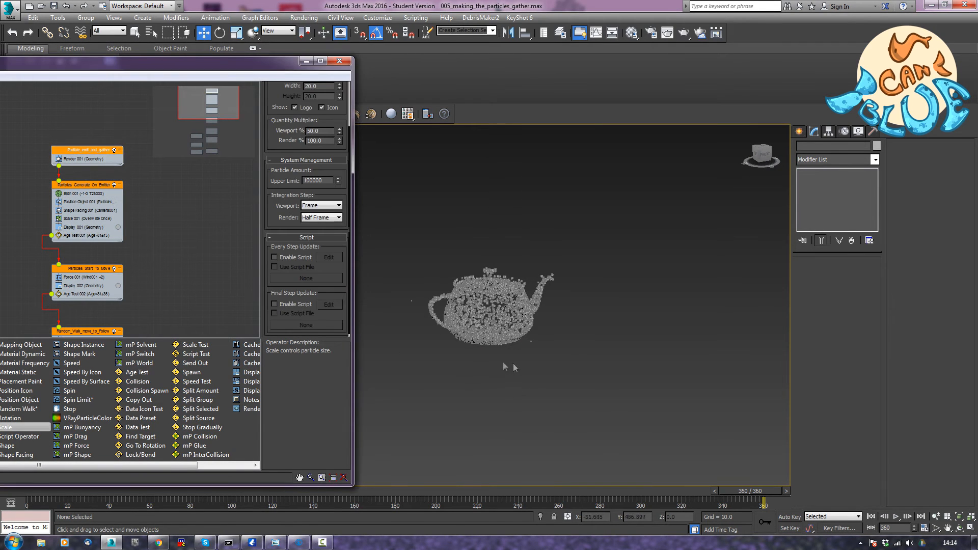
scroll(555, 343, down, 8)
scroll(580, 379, up, 5)
alt+middle_drag(585, 372, 593, 357)
click(593, 357)
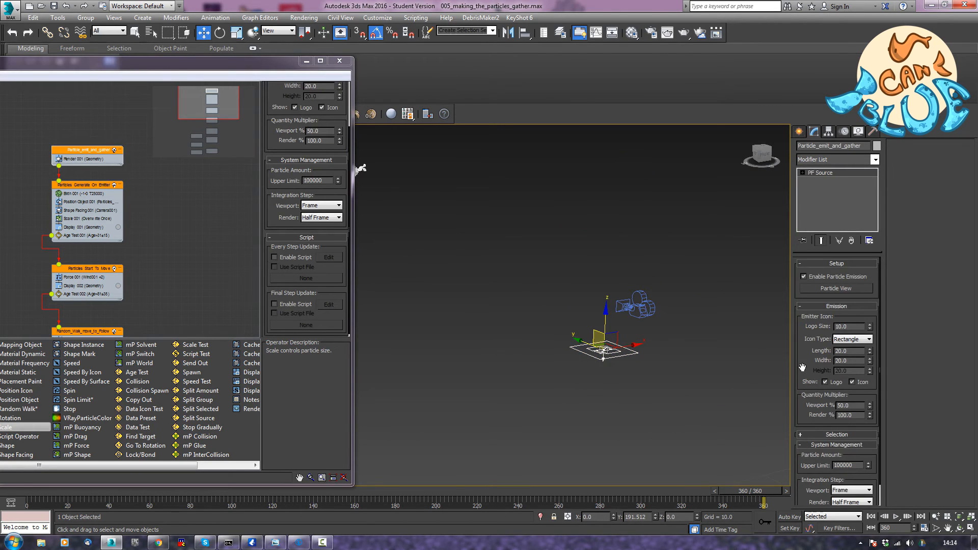
drag(803, 366, 795, 327)
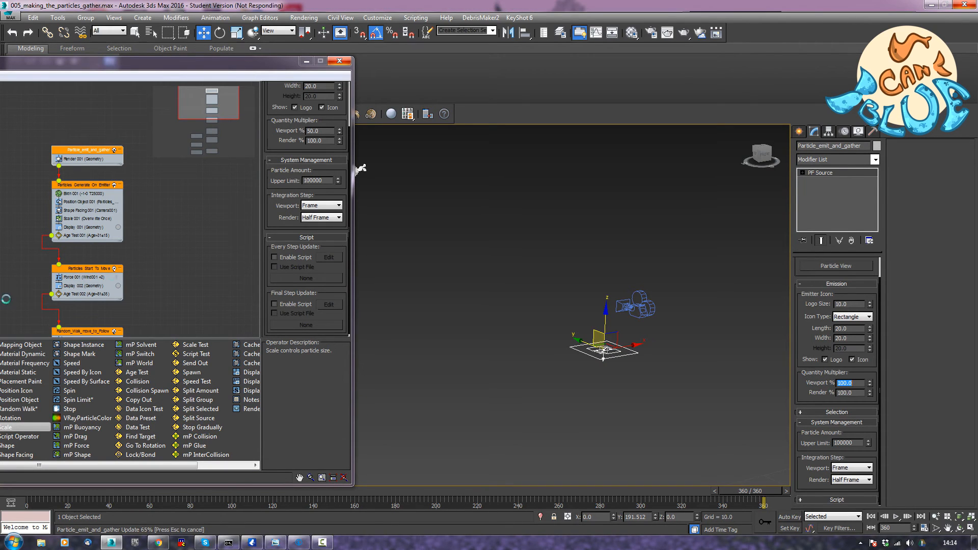
click(575, 343)
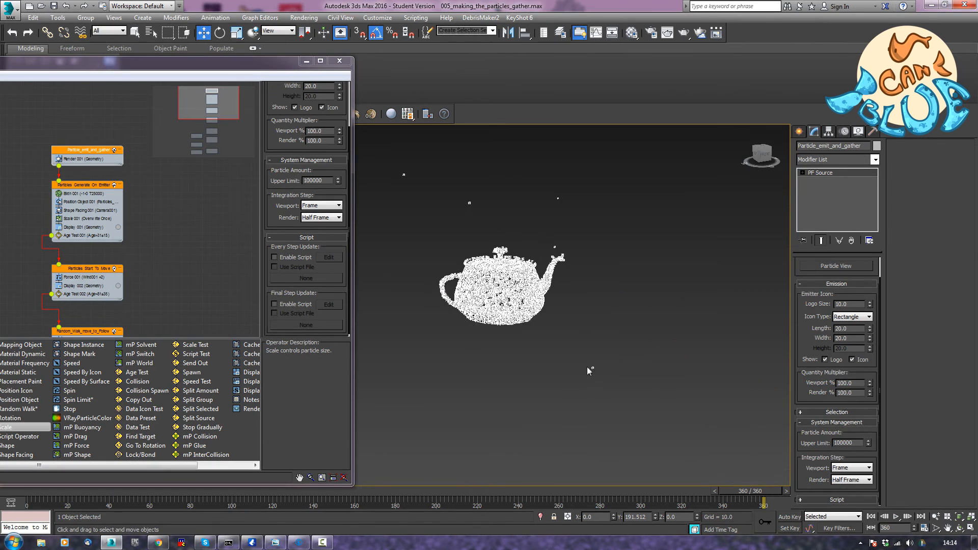
alt+middle_drag(574, 343, 542, 343)
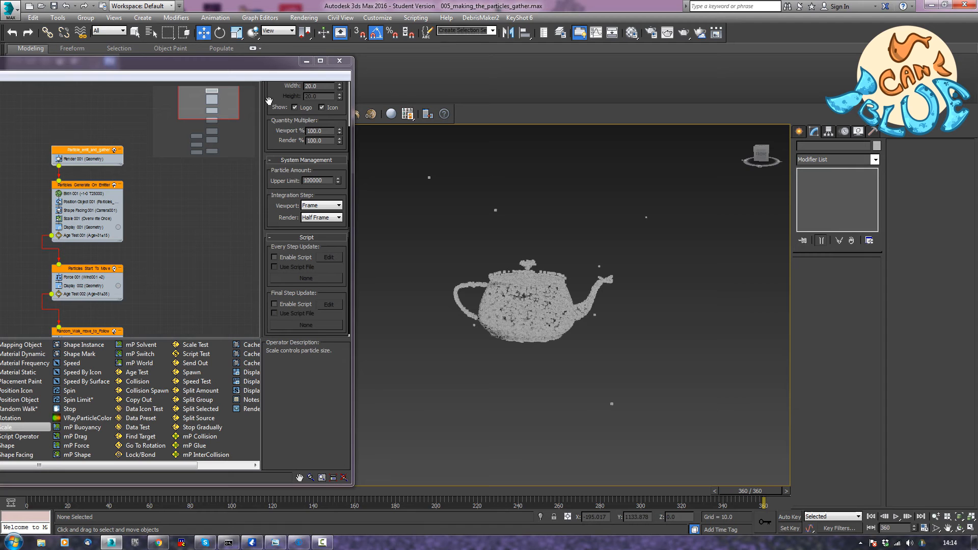
Reduce the particle amount of Birth 001, trying 15000 and settling on 1500
drag(270, 99, 263, 218)
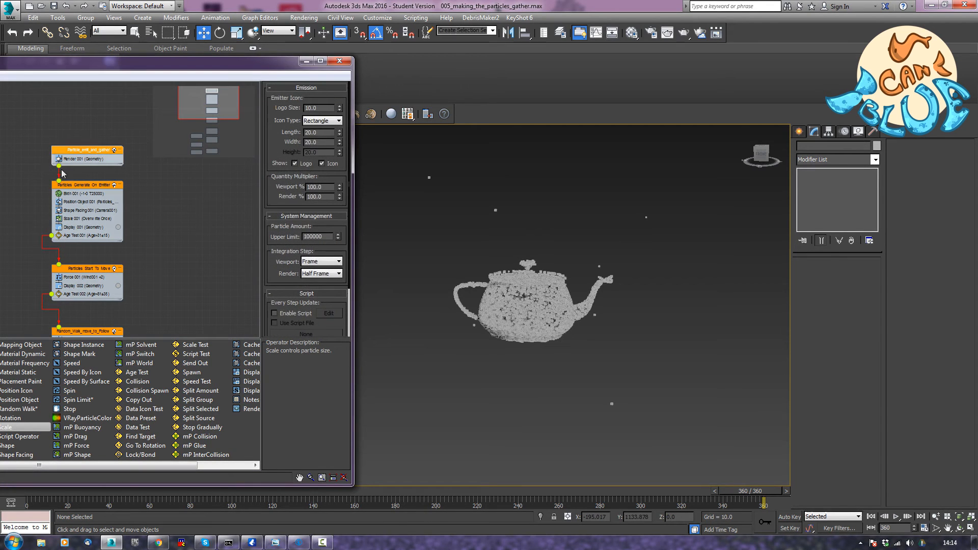
click(77, 194)
double_click(313, 123)
text(15000)
key(Return)
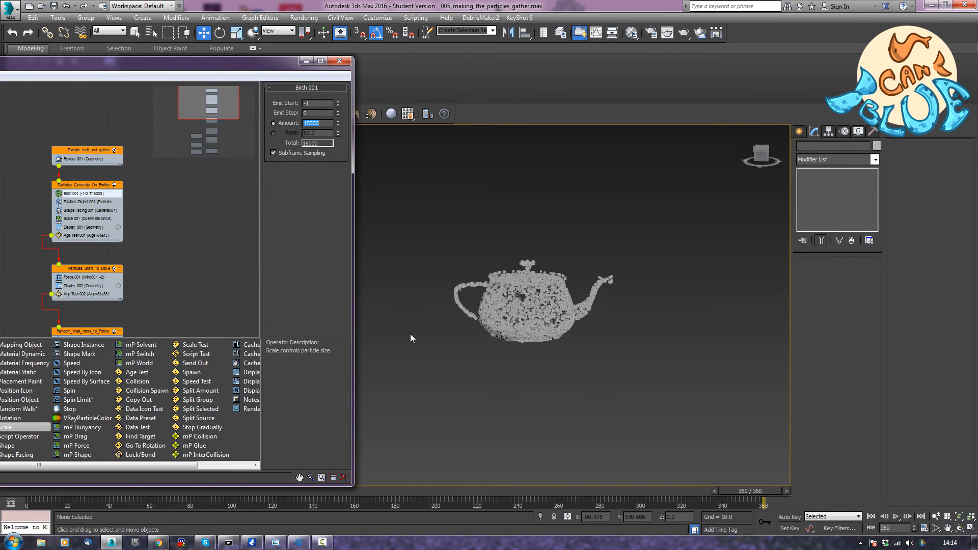
text(15)
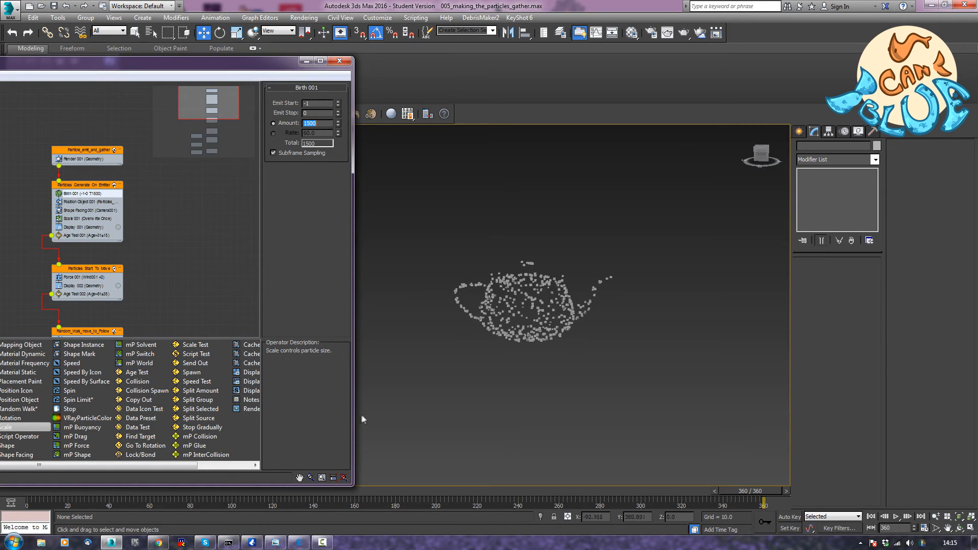
Close the particle editor and play the animation through the Camera001 view
click(340, 60)
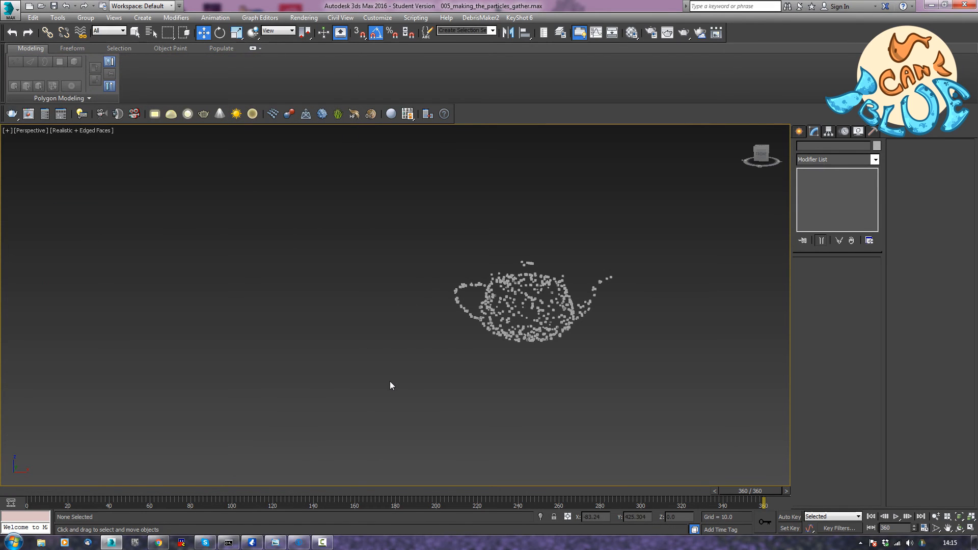
key(c)
key(slash)
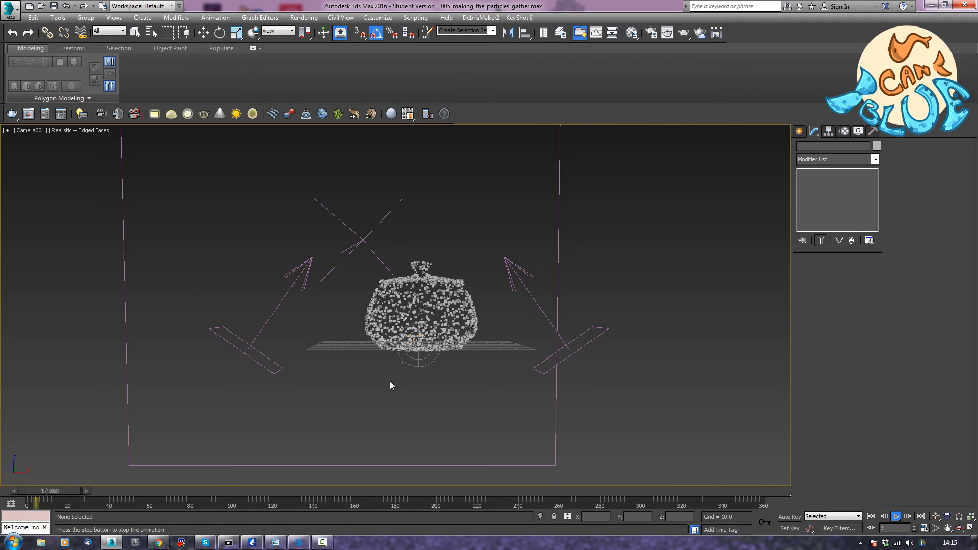
key(w)
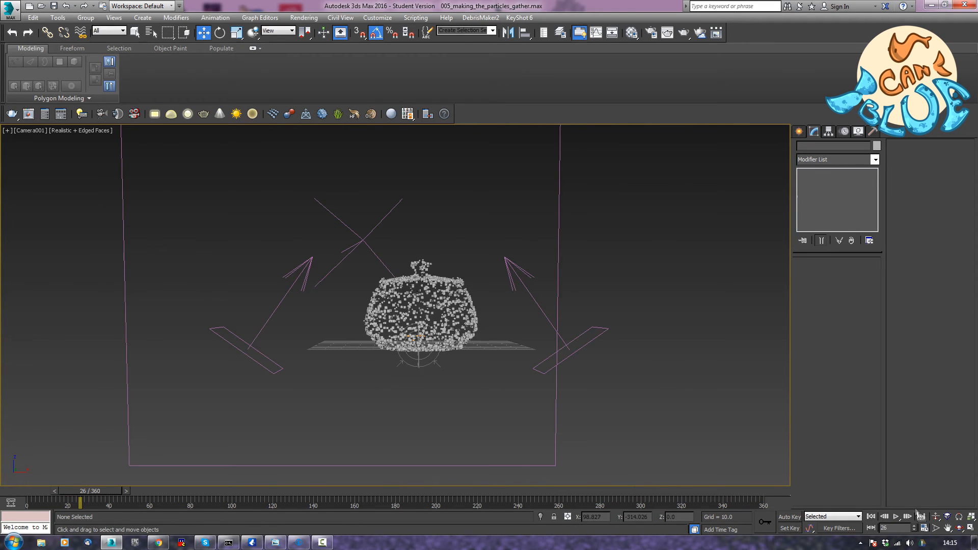
Set the animation length to 400 frames and play the particle animation again
click(925, 529)
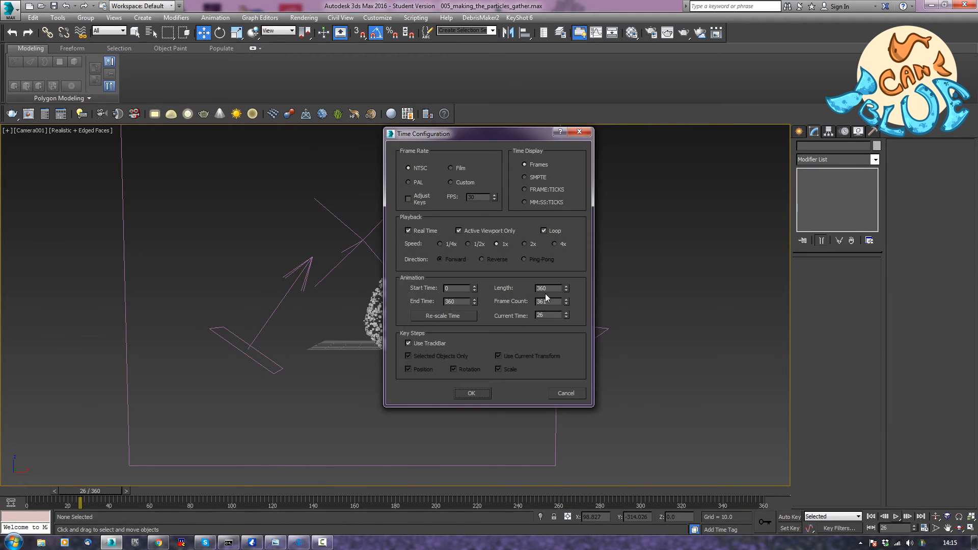
text(400)
key(Return)
click(471, 394)
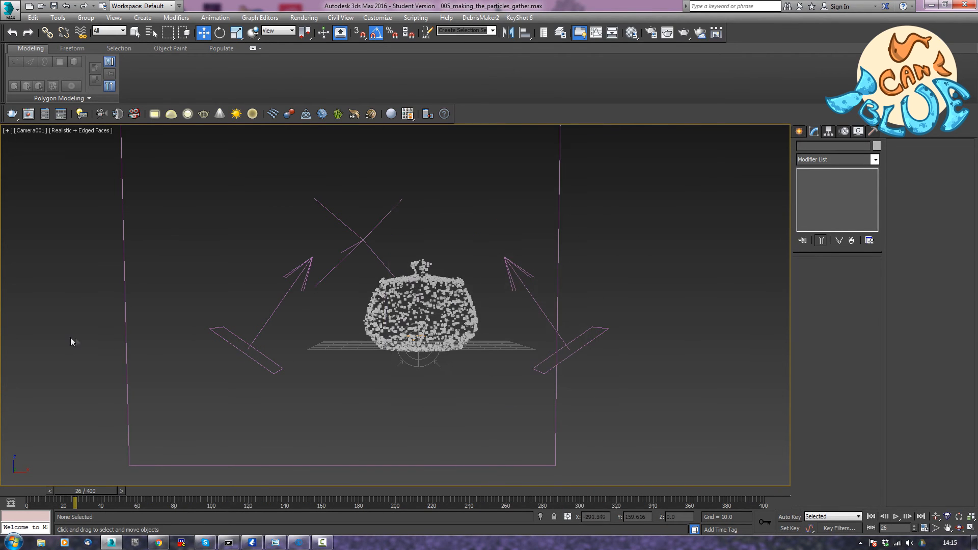
key(slash)
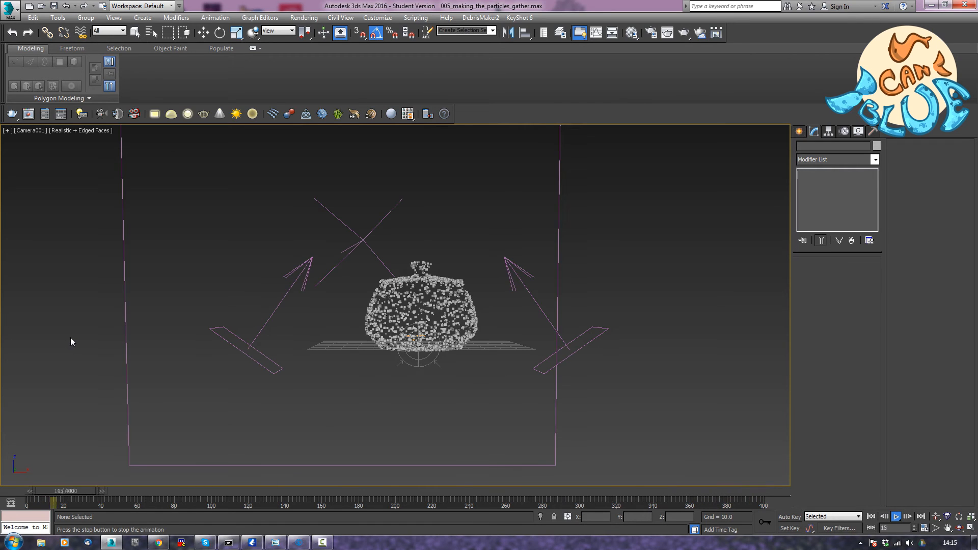
key(w)
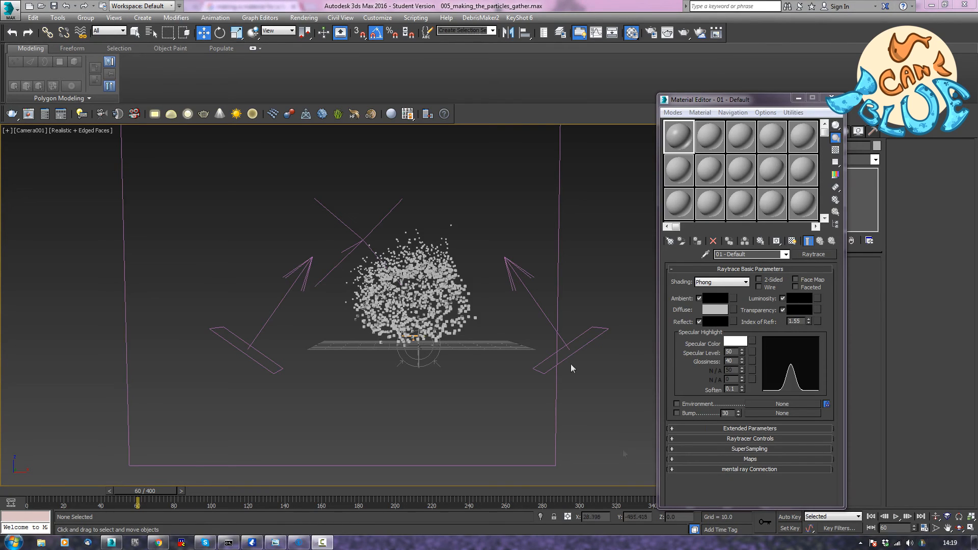
Change the second sample slot's material type to Raytrace and name it Particle_Facing_Mat
click(712, 134)
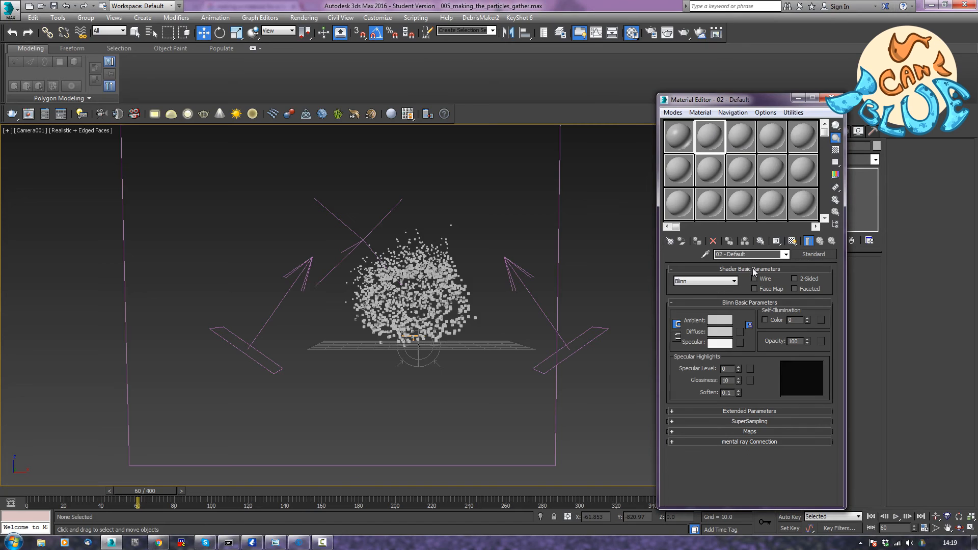
click(821, 257)
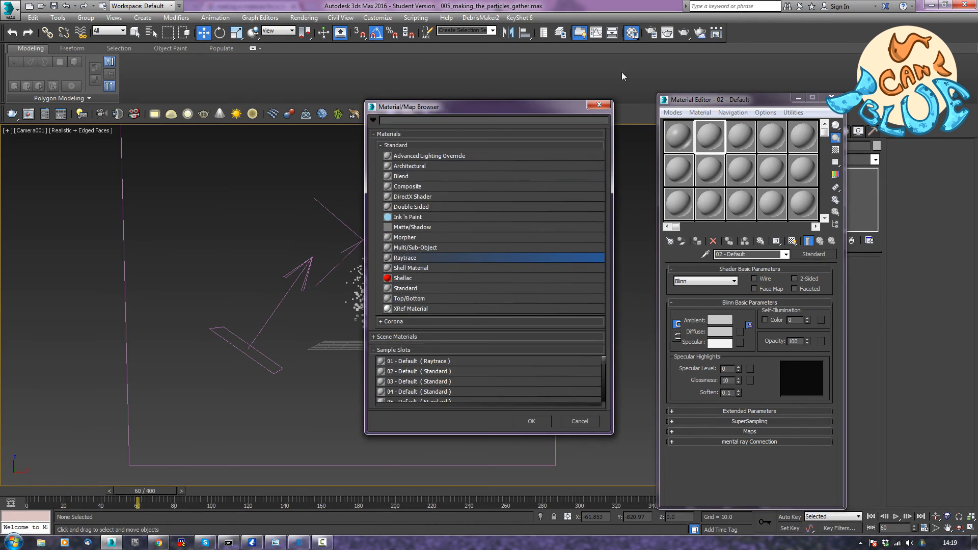
double_click(404, 258)
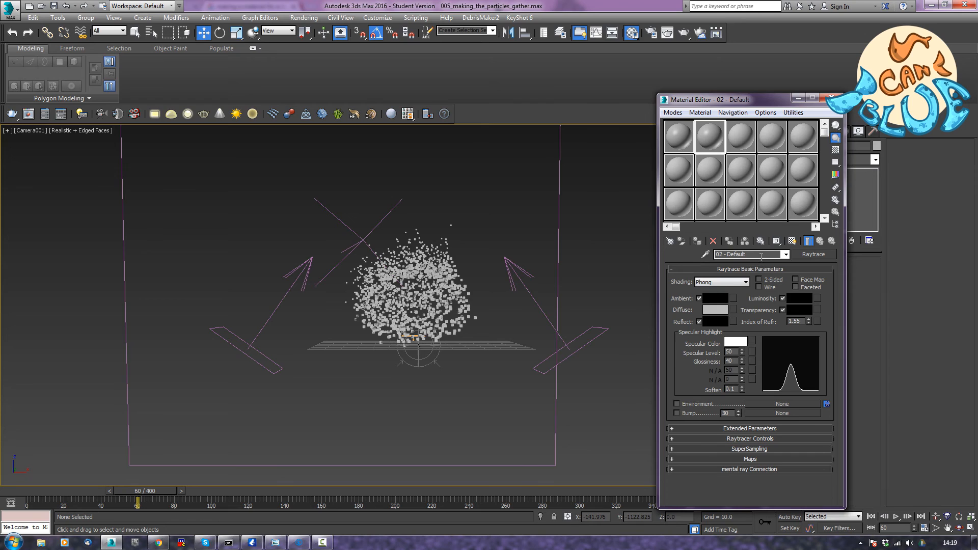
drag(760, 254, 679, 255)
text(Particle_Facing_Mat)
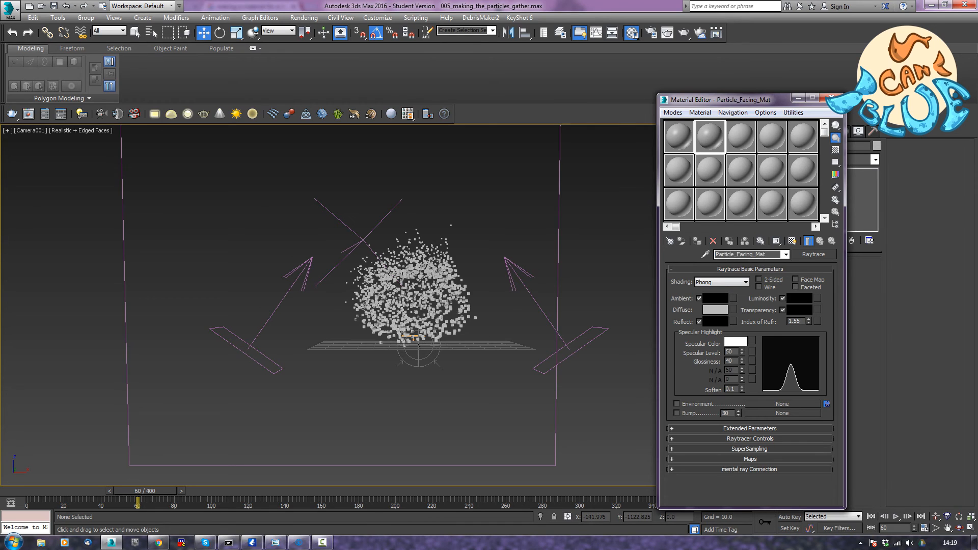
Show an enlarged preview of Particle_Facing_Mat on a box sample and move the Material Editor clear of it
double_click(705, 141)
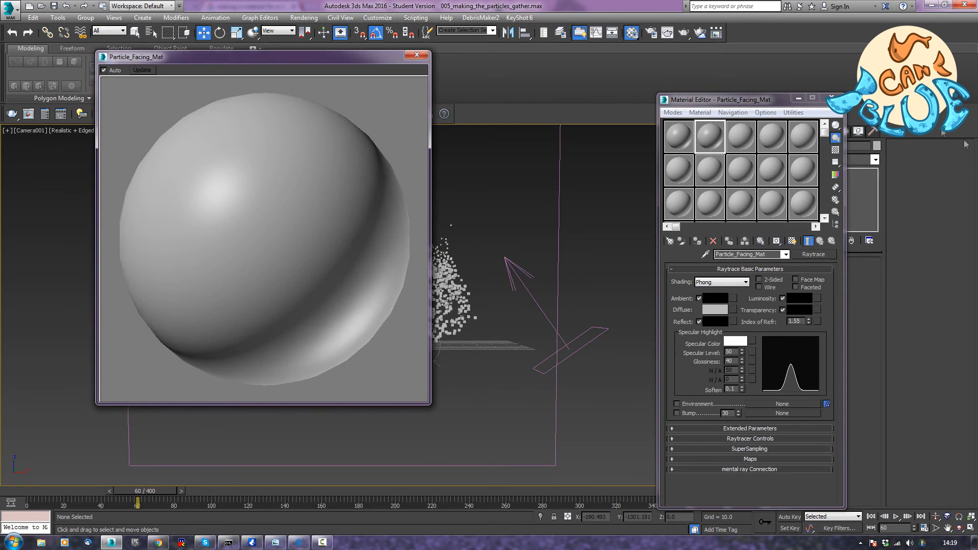
drag(836, 125, 870, 129)
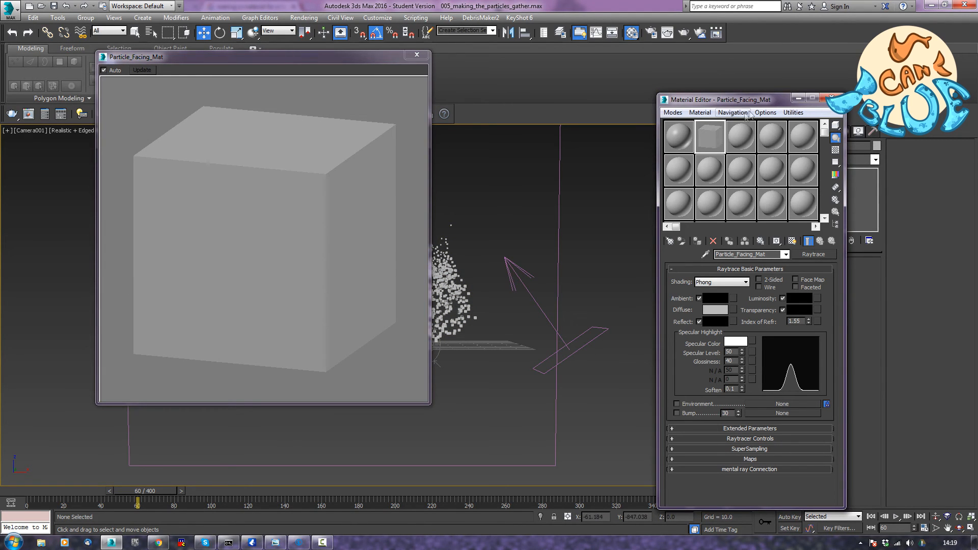
drag(752, 103, 778, 44)
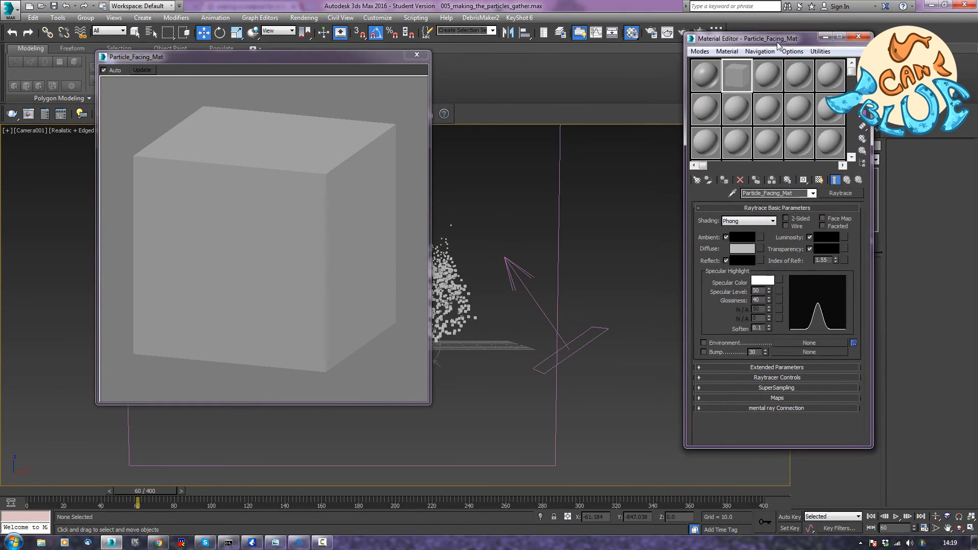
click(700, 51)
click(727, 51)
click(749, 42)
drag(777, 42, 799, 30)
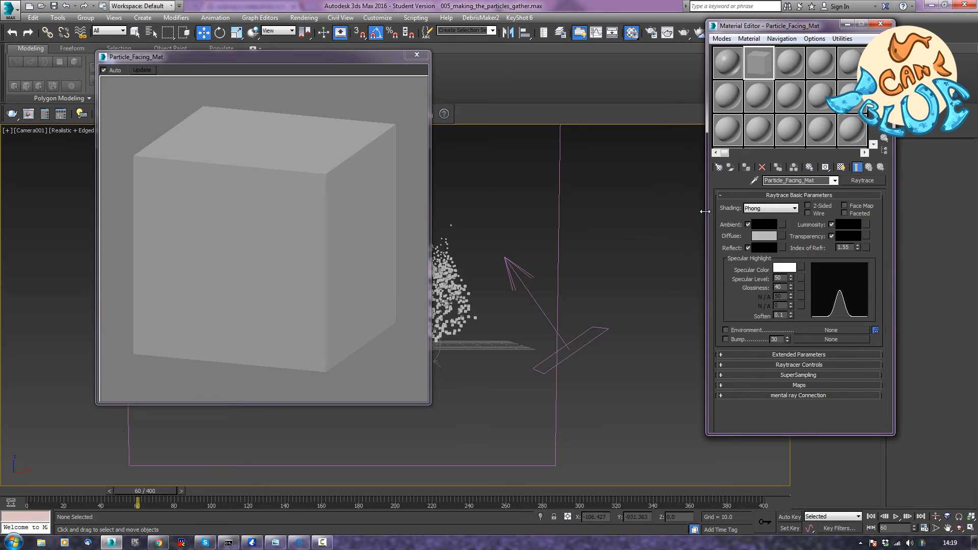
Assign a Gradient Ramp map to the Transparency of Particle_Facing_Mat
click(866, 236)
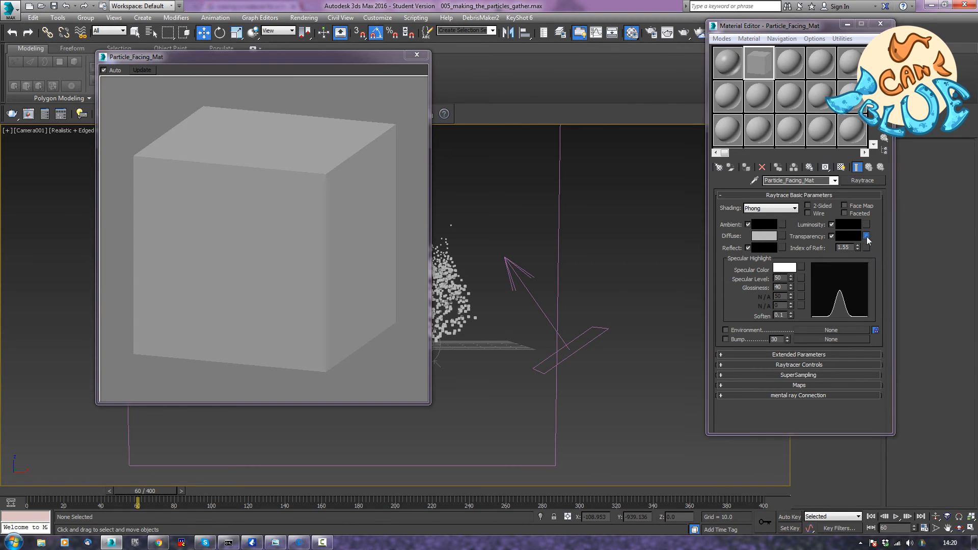
drag(529, 91, 530, 91)
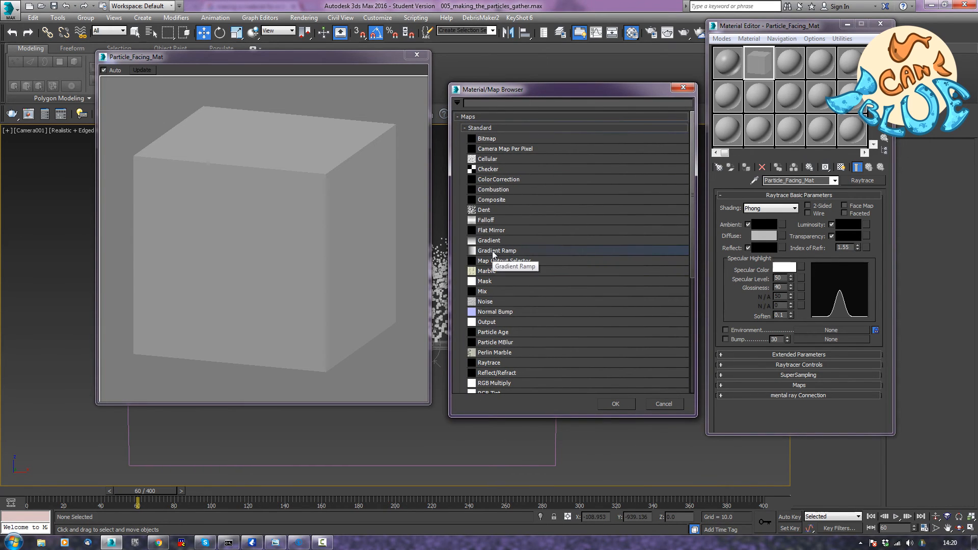
double_click(492, 251)
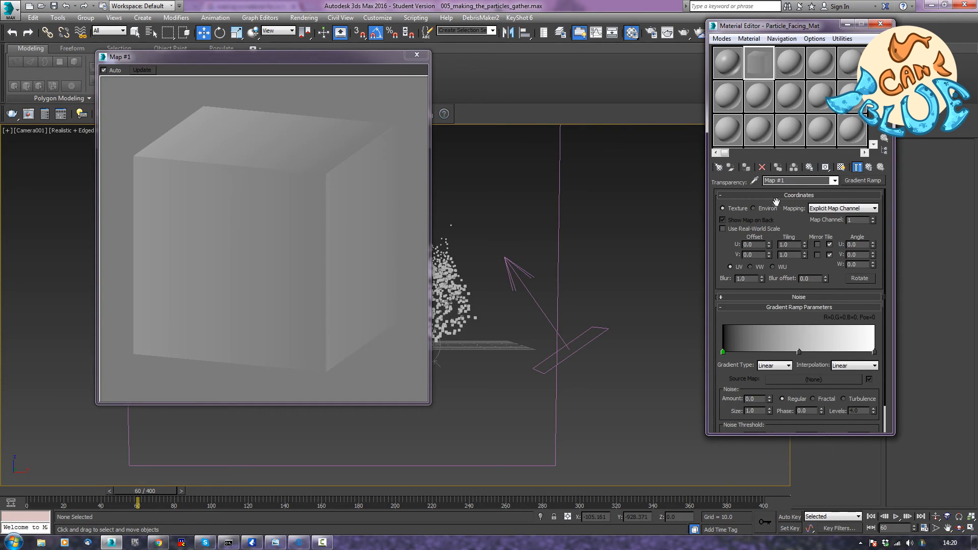
Place the Transparency gradient map as an instance in an unused sample slot and open its parameters
click(870, 168)
drag(866, 236, 733, 98)
click(778, 261)
click(727, 97)
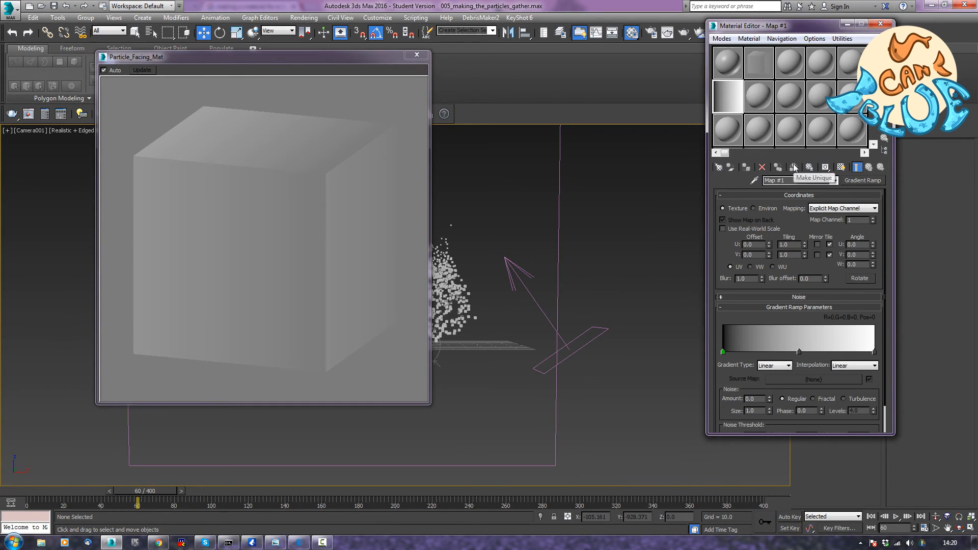
Set the gradient ramp's end flag at position 100 to black
click(874, 352)
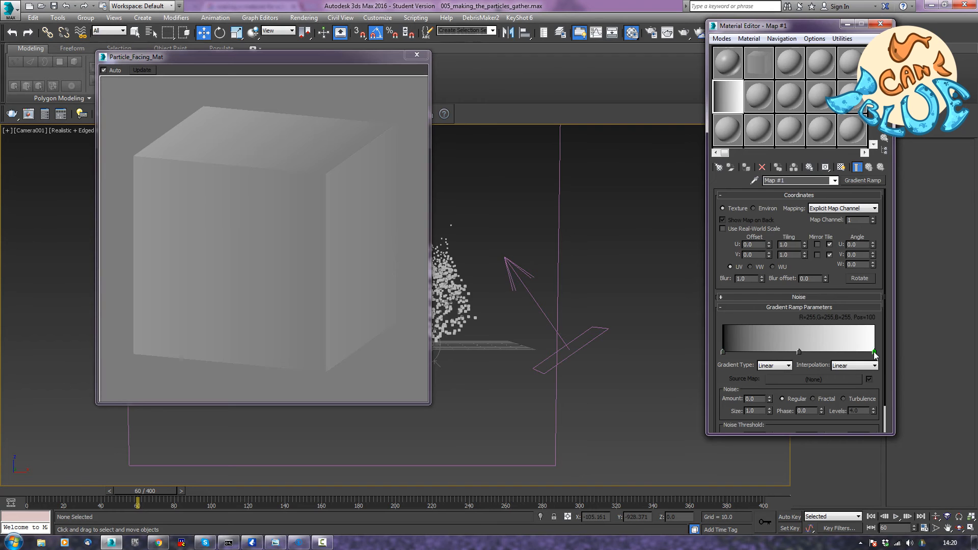
double_click(874, 352)
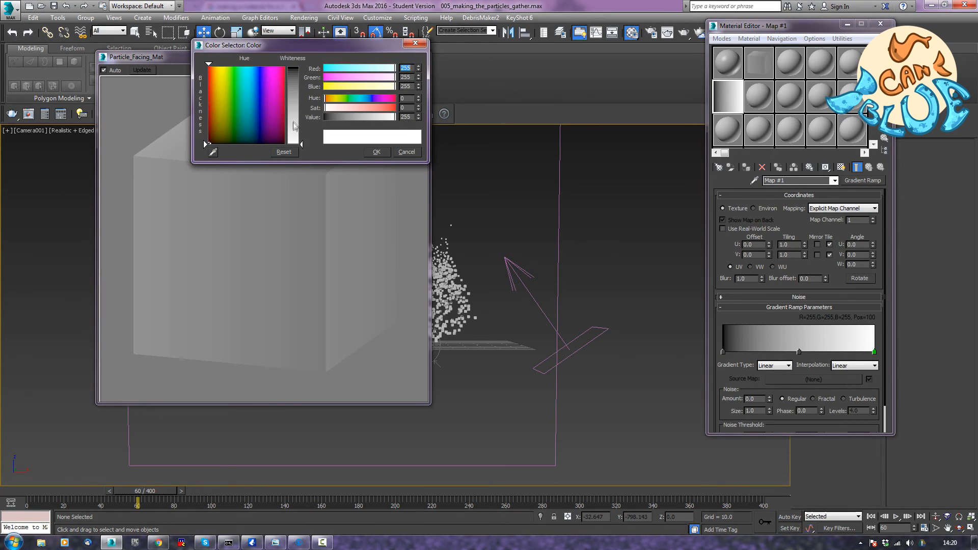
drag(295, 127, 294, 143)
click(377, 152)
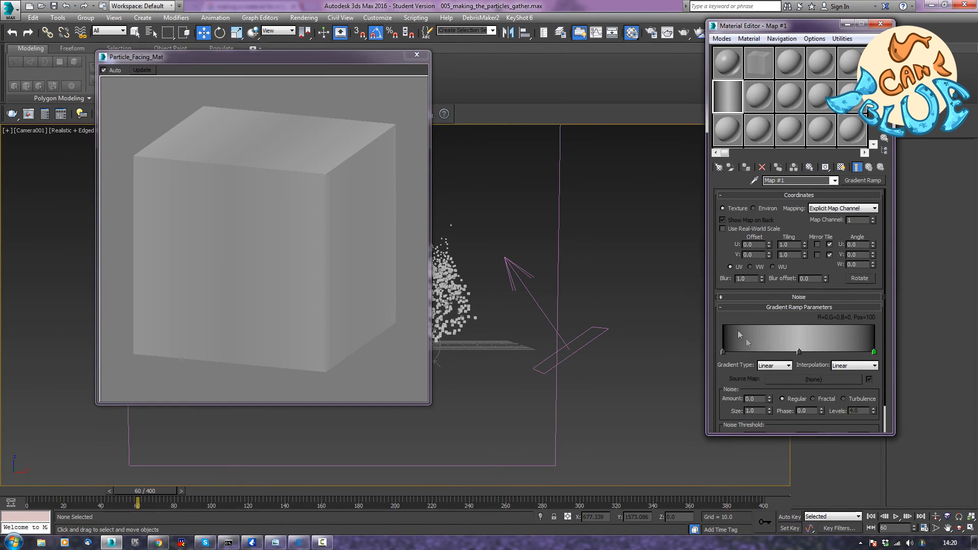
Add gradient flags at positions 7 and 94 and set both to black
click(734, 352)
click(864, 351)
double_click(734, 352)
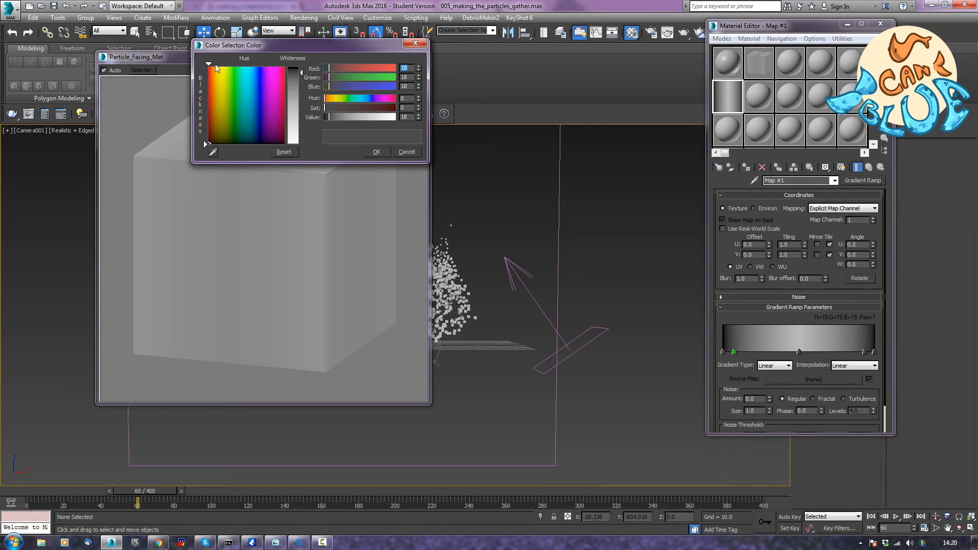
drag(329, 117, 325, 117)
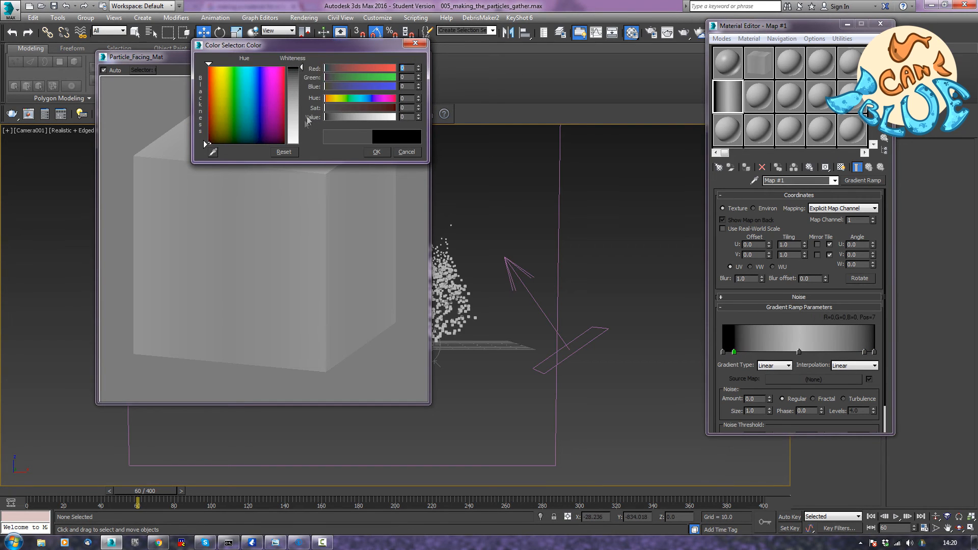
click(376, 152)
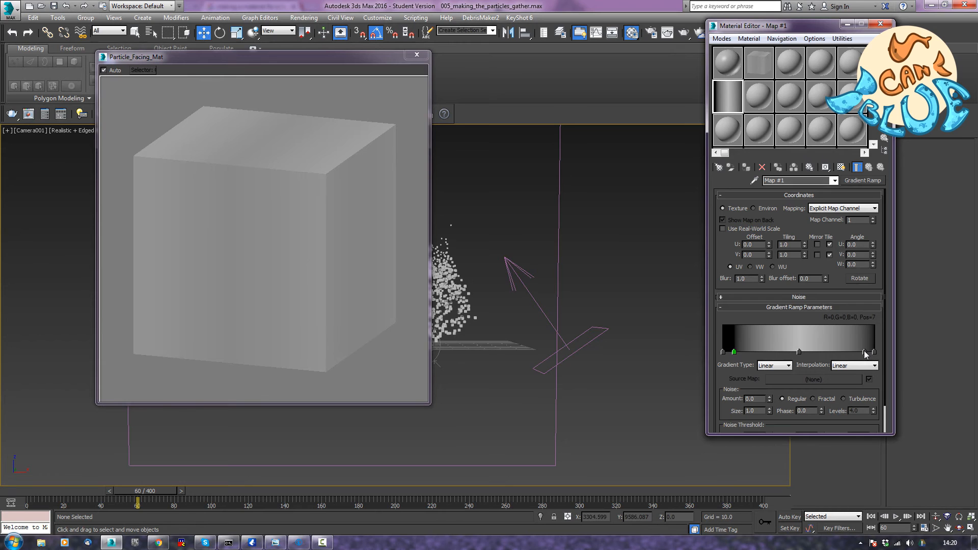
double_click(863, 352)
drag(328, 117, 307, 117)
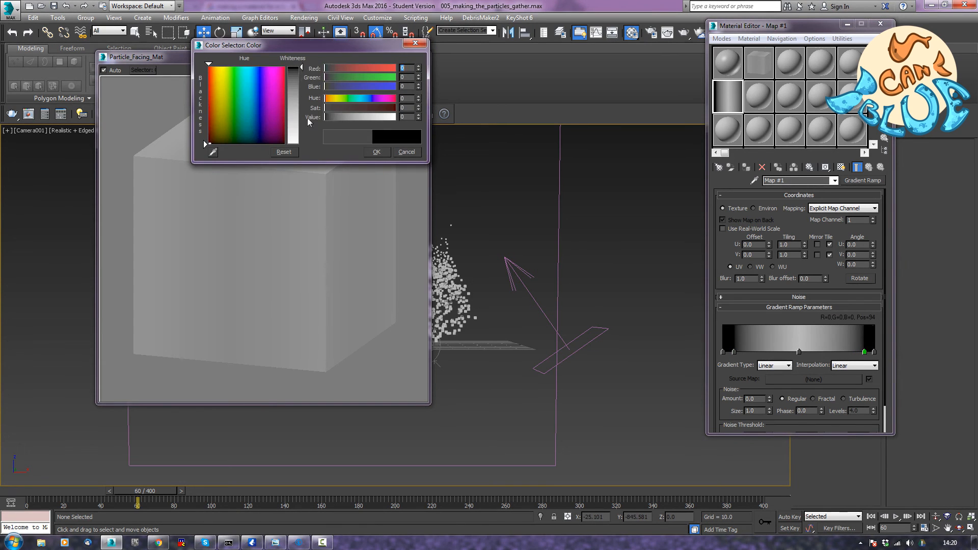
click(377, 153)
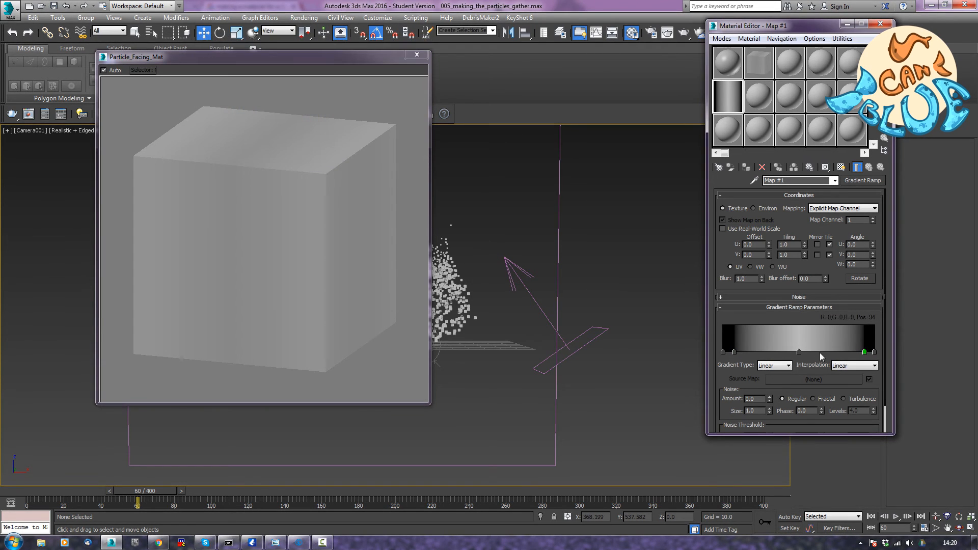
Replace the ramp's middle flag with white flags at positions 44 and 56, and set the gradient type to Radial
click(807, 351)
right_click(799, 352)
click(823, 402)
double_click(808, 352)
drag(365, 121, 416, 118)
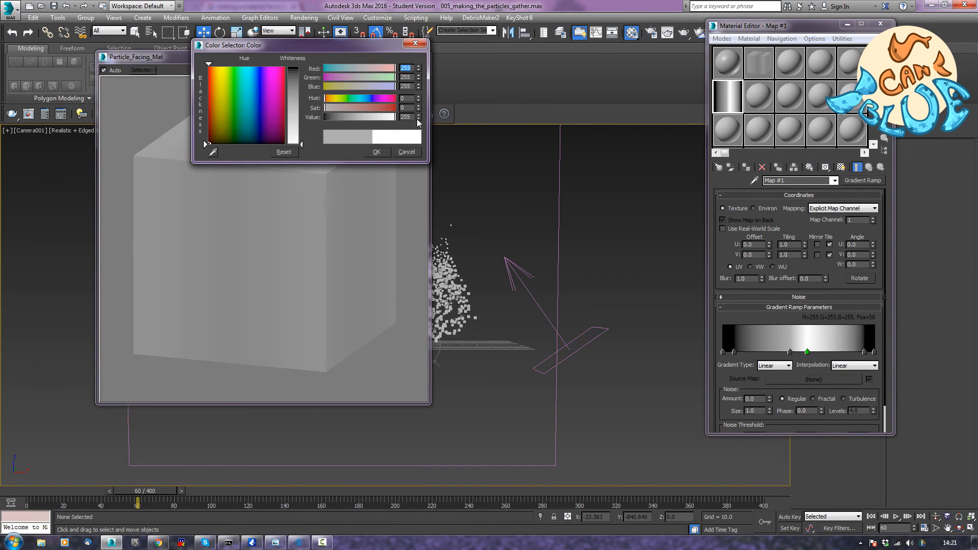
click(378, 153)
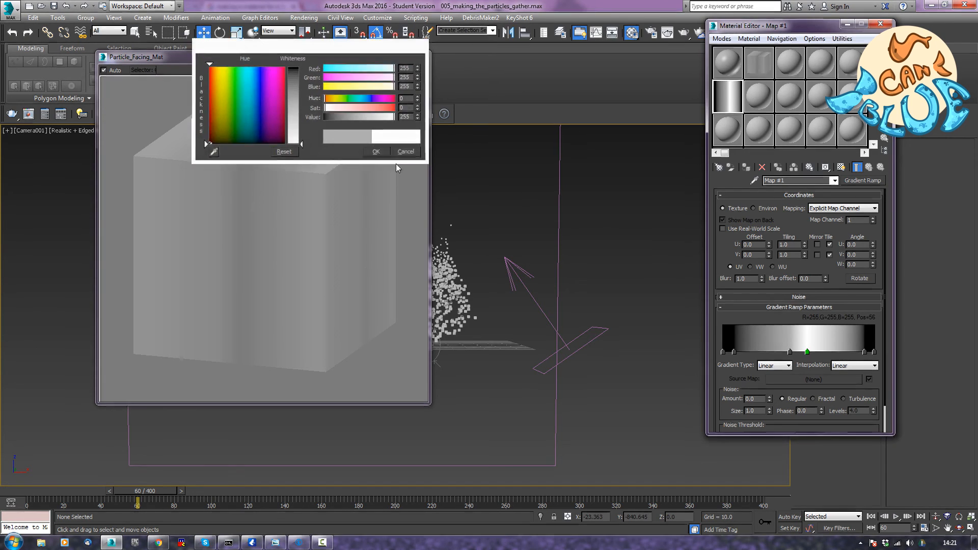
double_click(790, 351)
drag(358, 120, 400, 119)
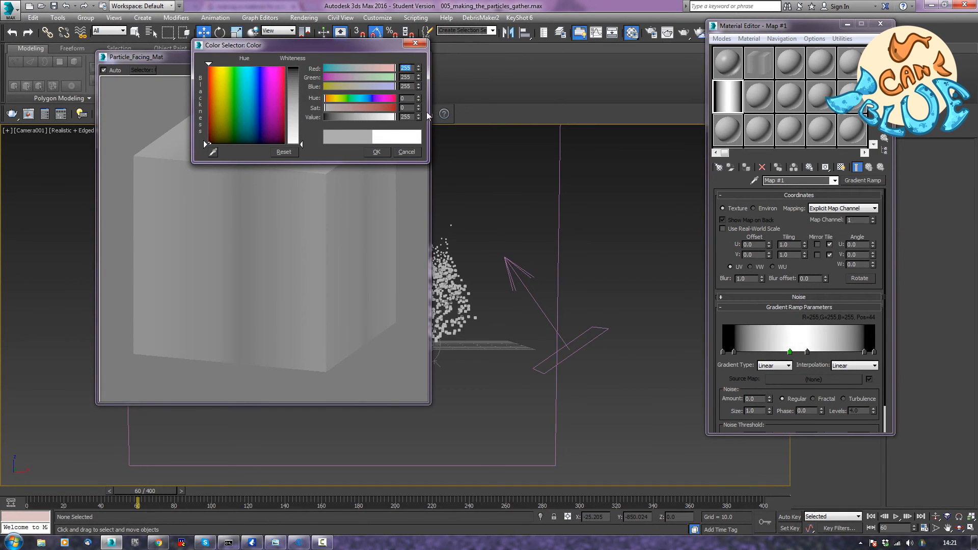
click(377, 152)
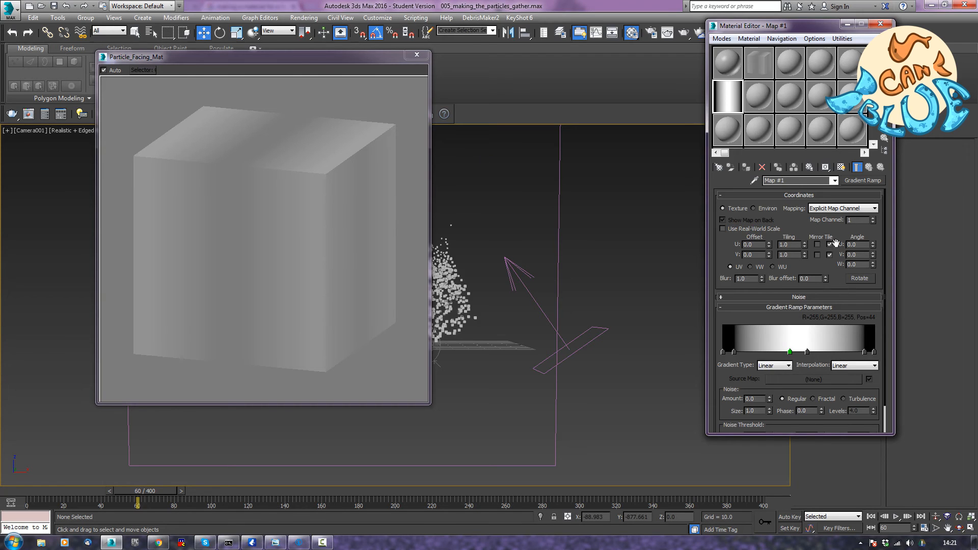
click(785, 367)
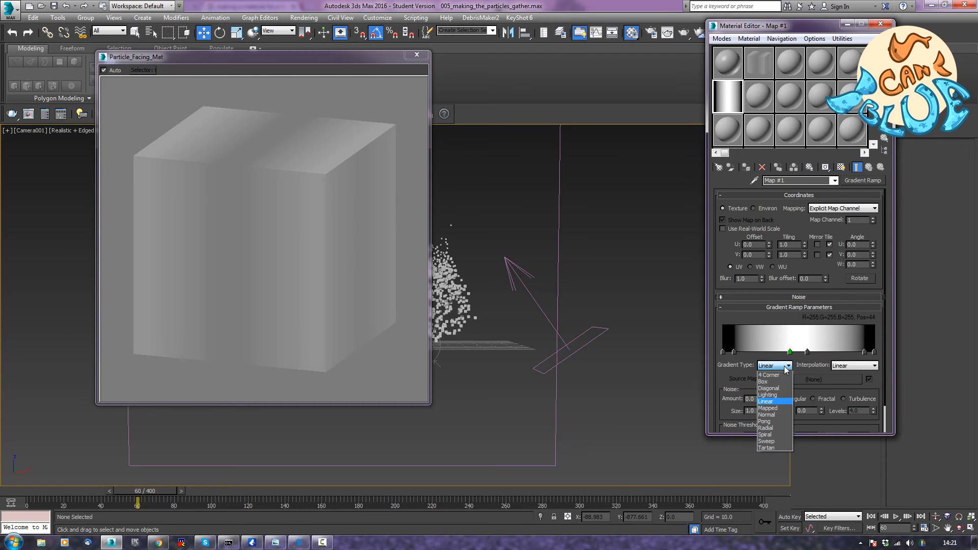
click(762, 428)
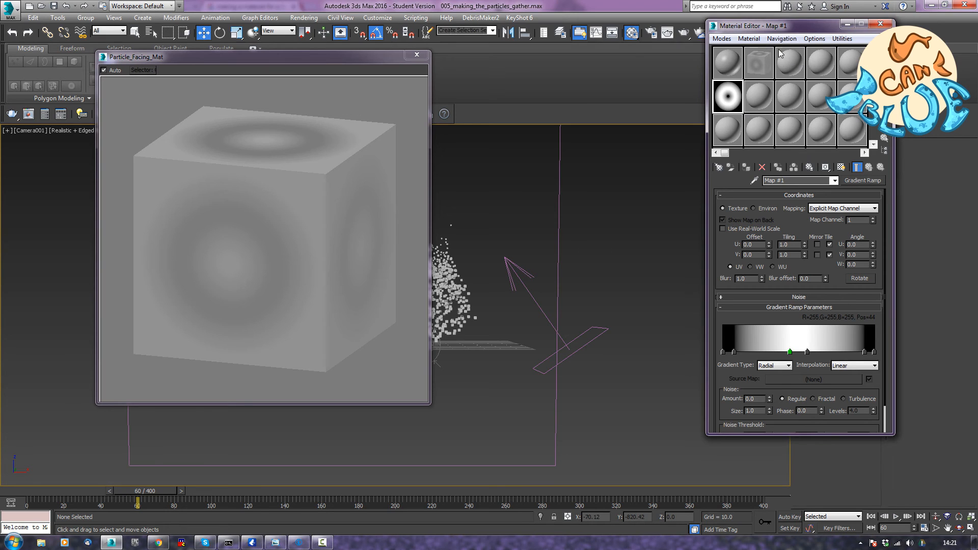
Set the Luminosity colour of Particle_Facing_Mat to golden yellow (255, 174, 0) and close the enlarged material preview
click(761, 61)
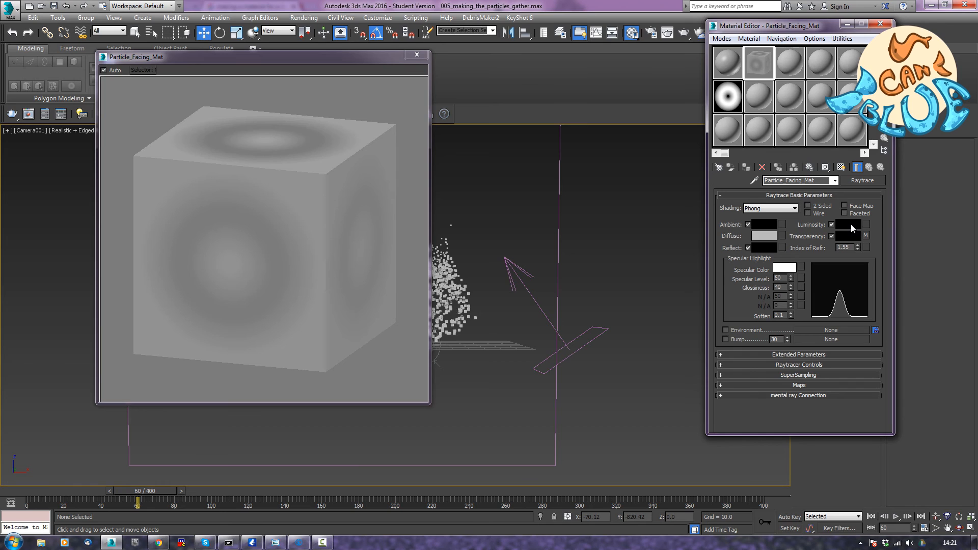
click(852, 227)
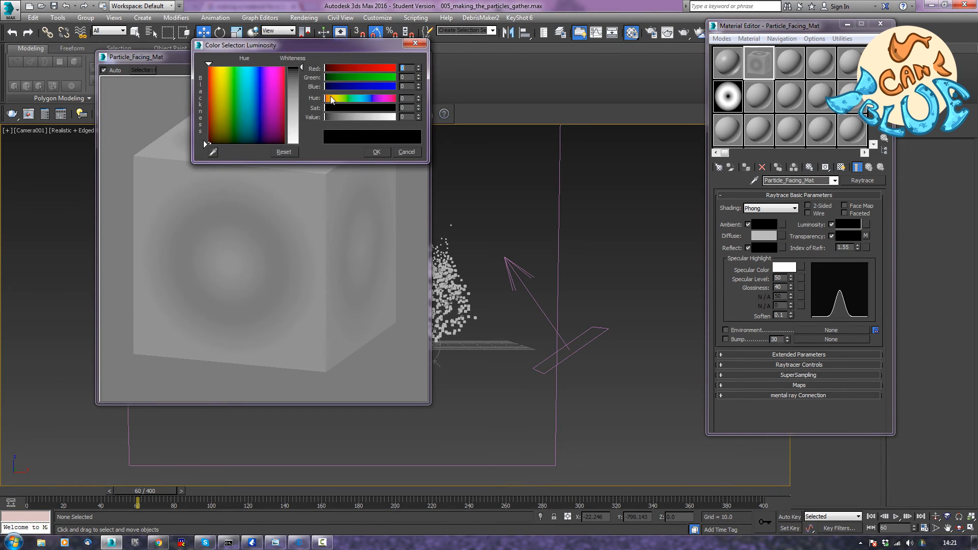
drag(241, 77, 217, 66)
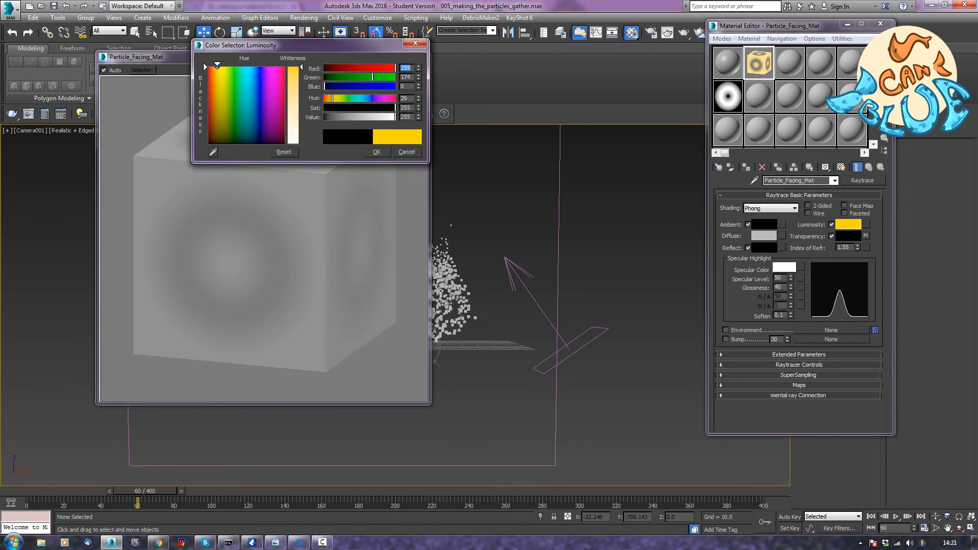
click(379, 152)
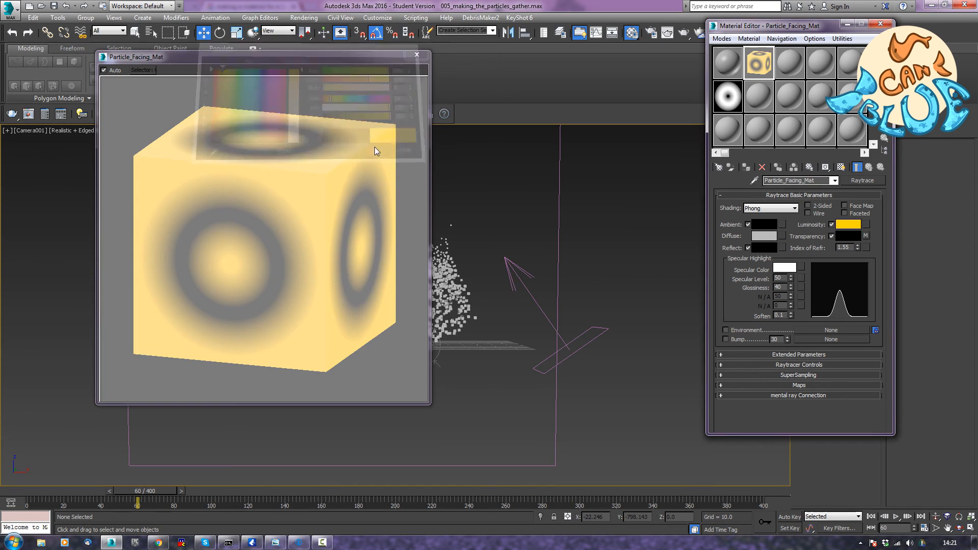
click(416, 55)
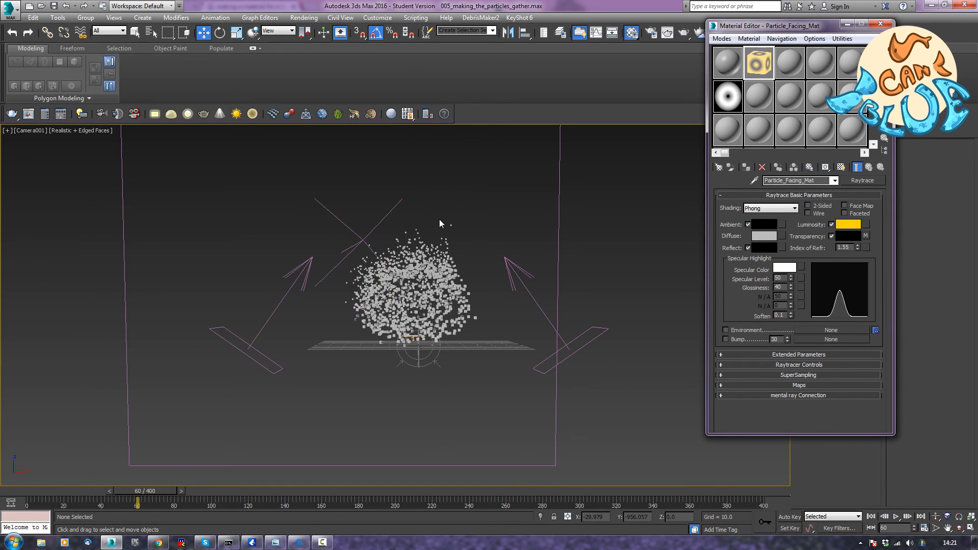
Open Particle View and add a Material Static operator below Render 001 in the Particle_emit_and_gather event
key(6)
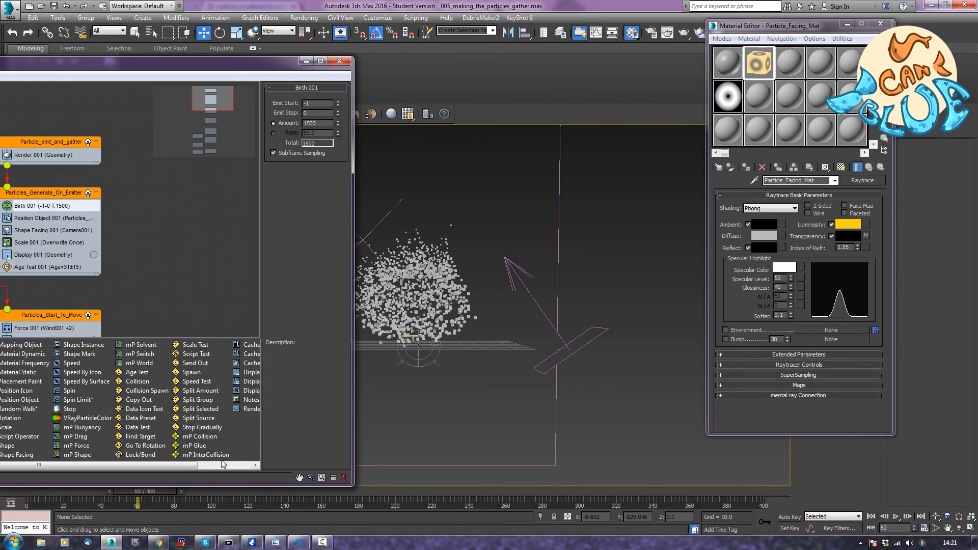
drag(168, 468, 222, 465)
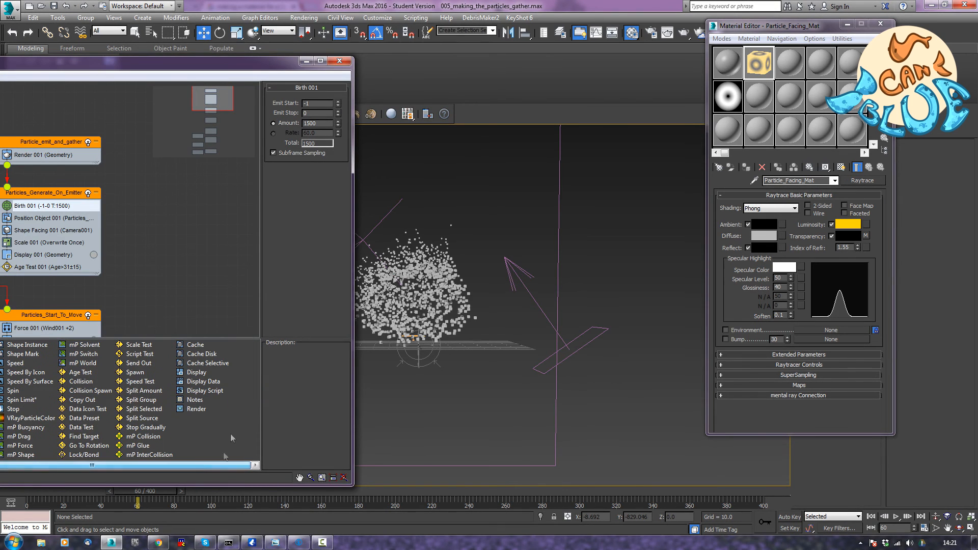
drag(197, 60, 336, 75)
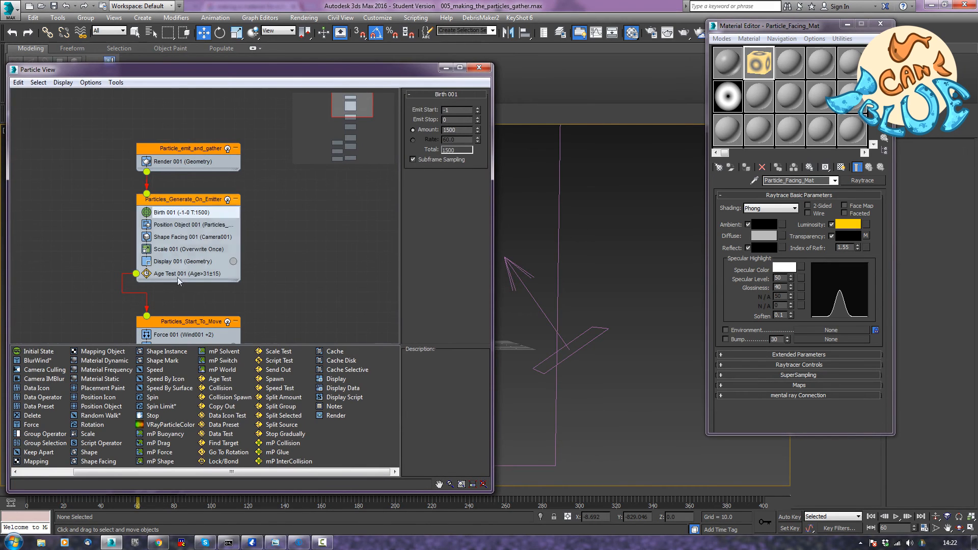
middle_drag(597, 257, 527, 289)
scroll(565, 242, down, 3)
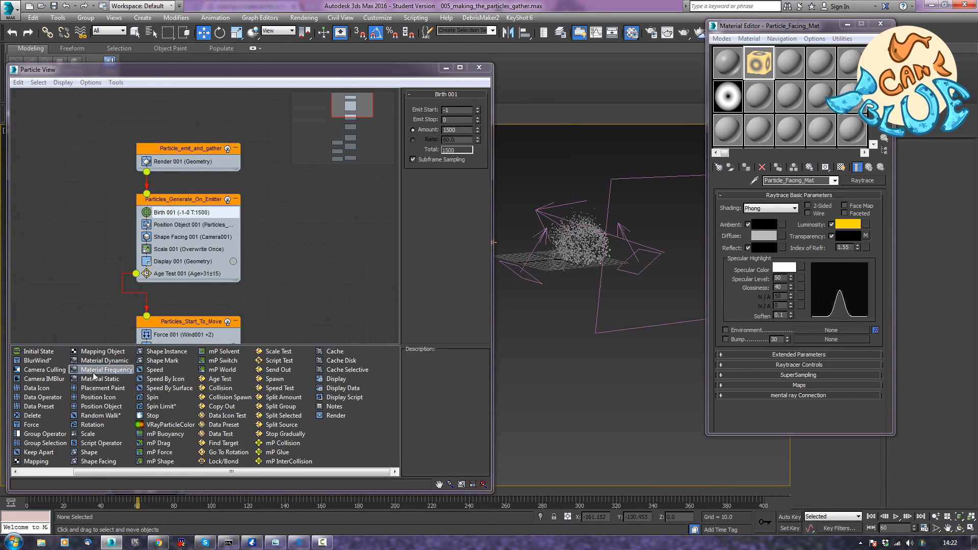
drag(89, 379, 171, 175)
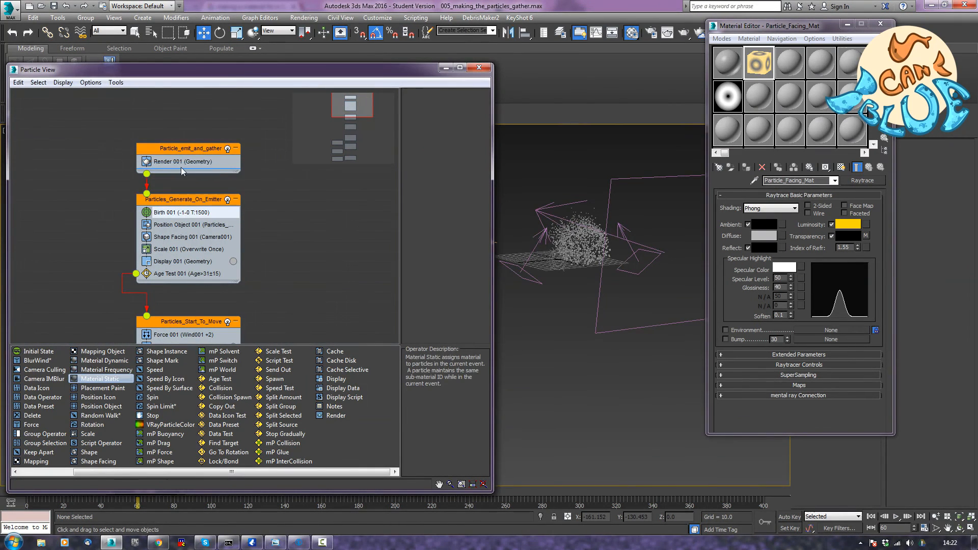
Assign Particle_Facing_Mat as an instance to the Material Static operator and minimize Particle View
click(175, 176)
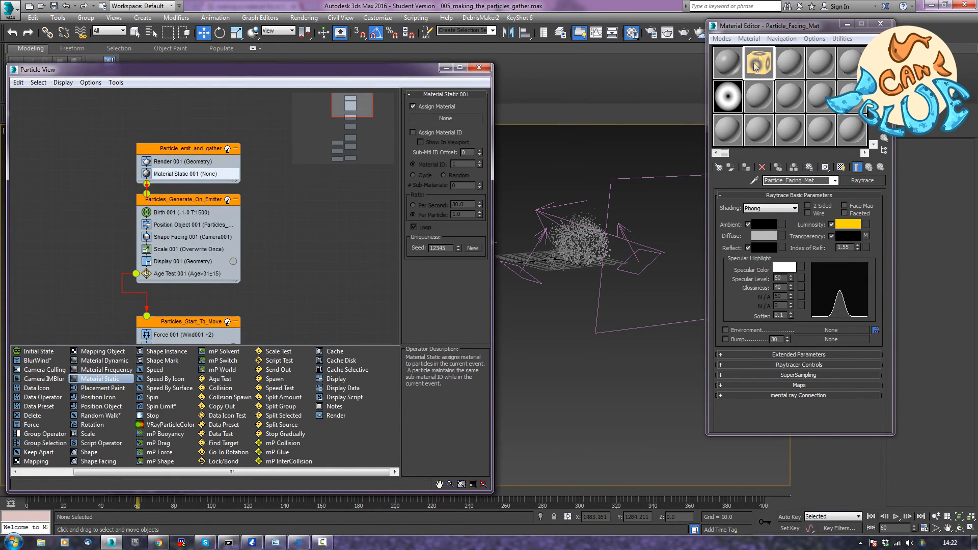
drag(652, 98, 473, 120)
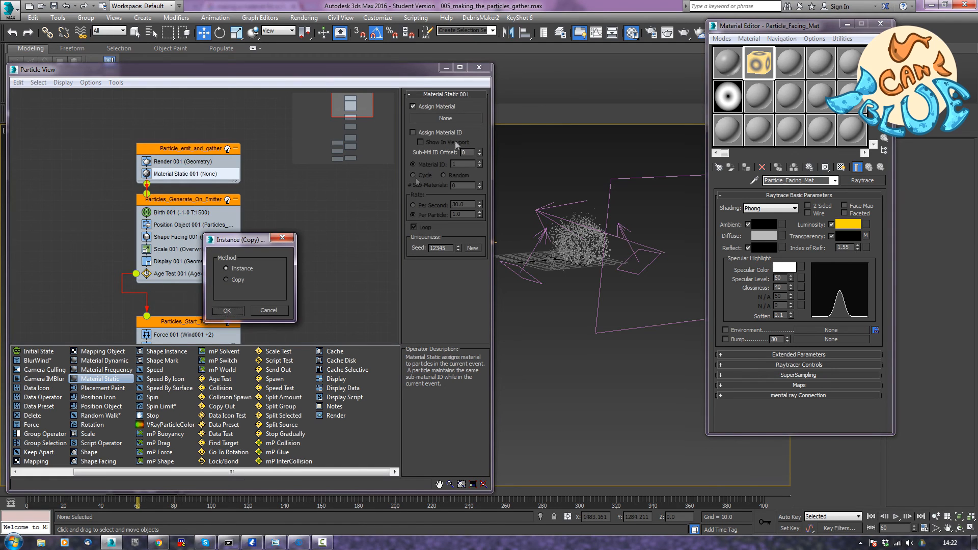
click(244, 310)
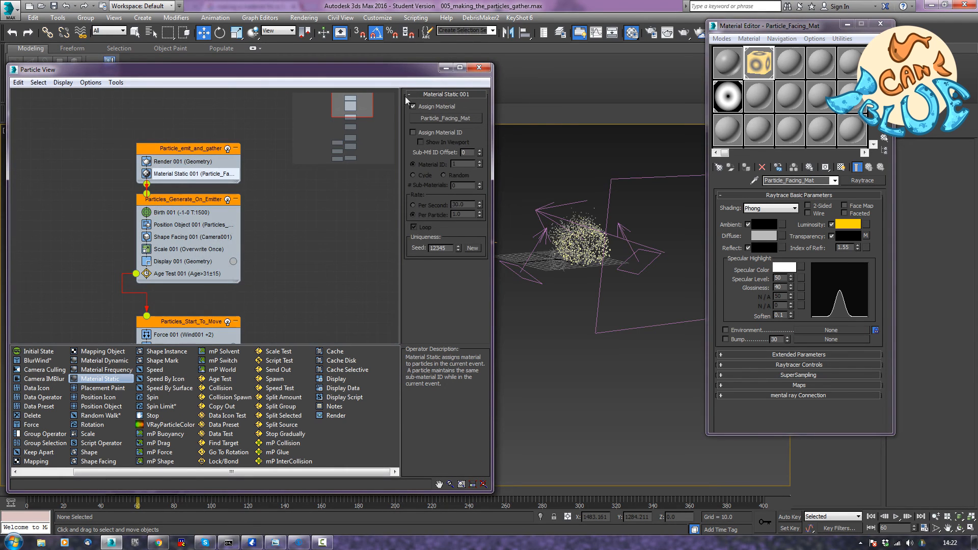
click(446, 68)
Test-render frame 66 through Camera001 to check the particle material, and close the render window
key(c)
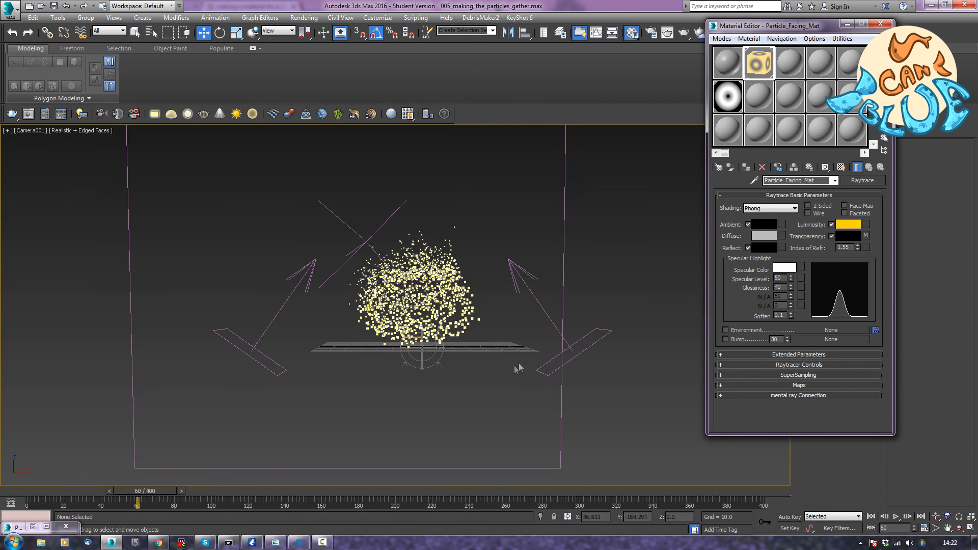
mouse_move(142, 491)
mouse_down()
mouse_move(171, 491)
mouse_move(149, 494)
mouse_up()
key(w)
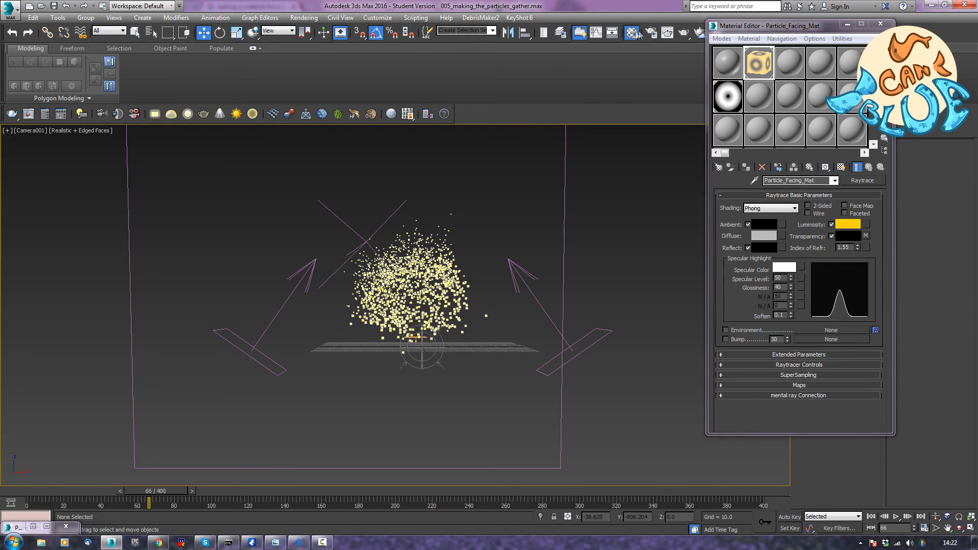
click(307, 18)
click(311, 29)
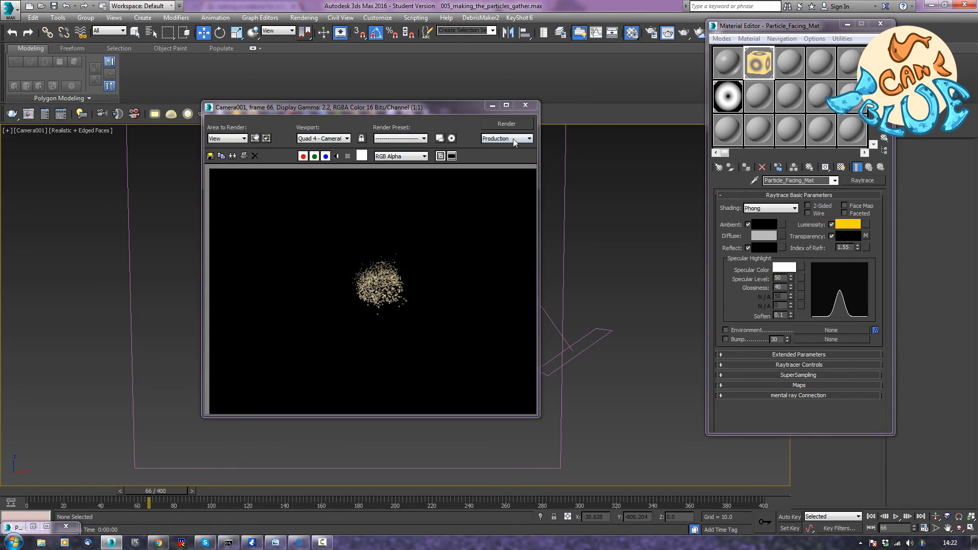
click(526, 106)
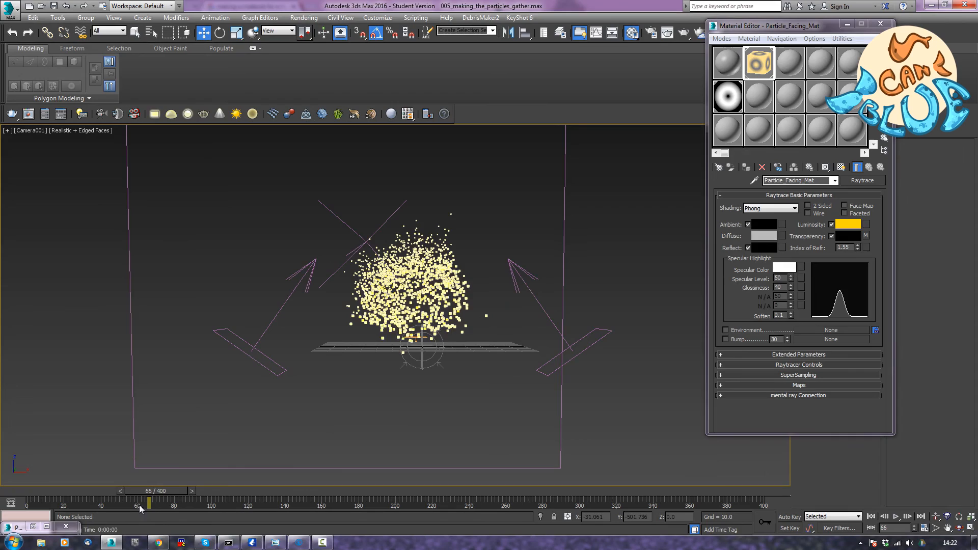
Test-render the scattered particles at frame 216 through Camera001 and close the render window
drag(157, 493, 424, 477)
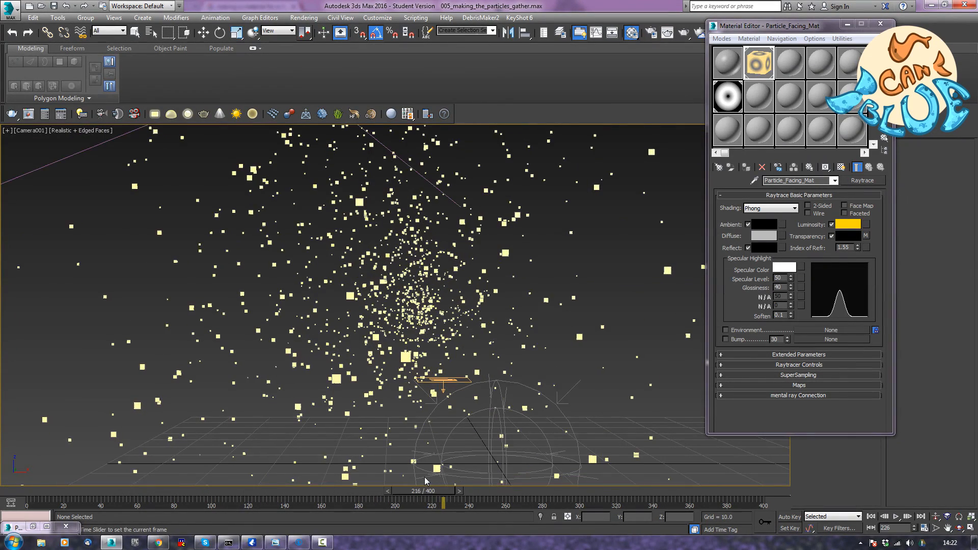
key(w)
key(shift+q)
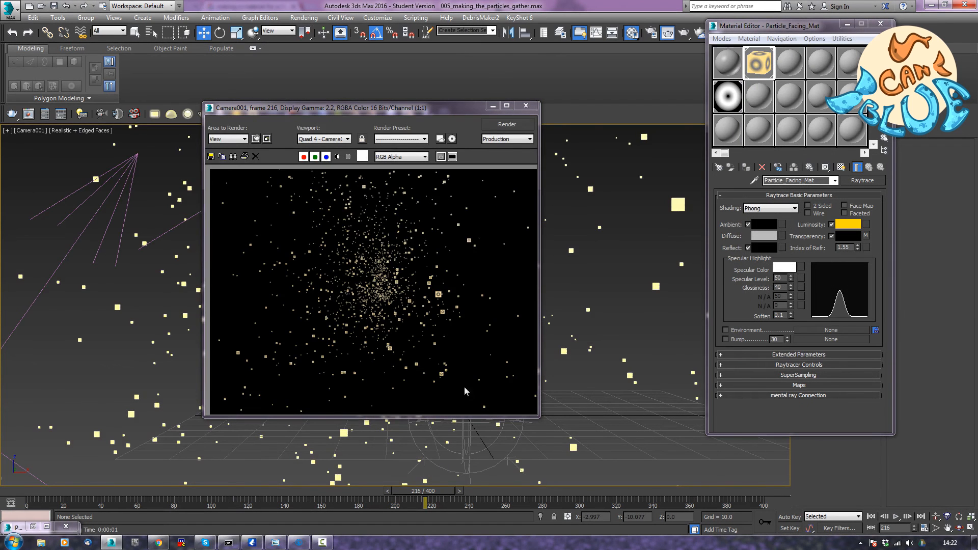
click(526, 106)
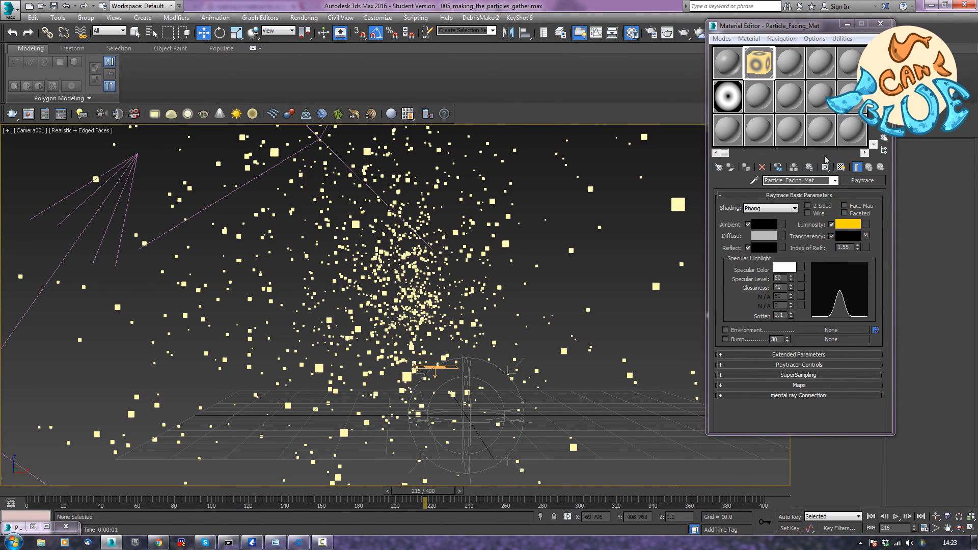
Open the material's Transparency gradient ramp map and enable Invert in its output settings
click(850, 238)
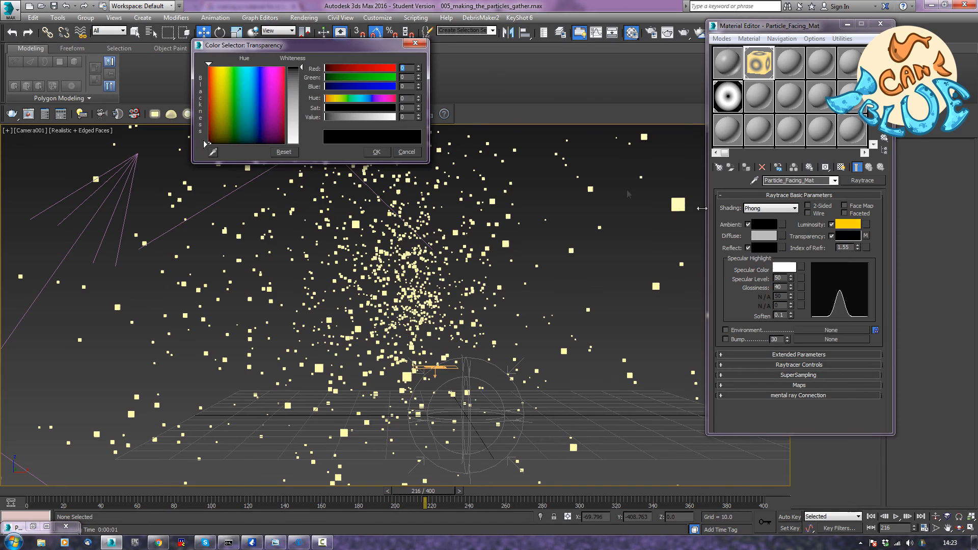
click(415, 42)
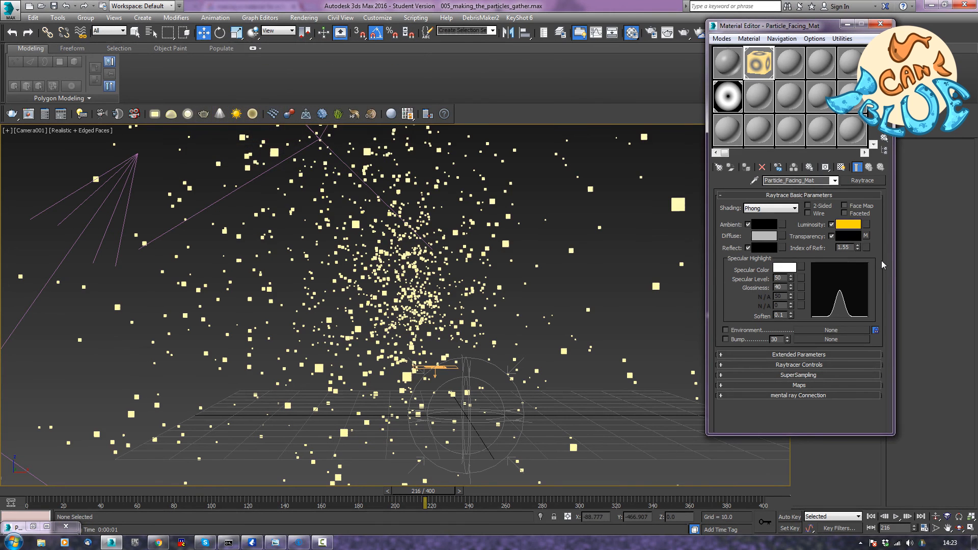
click(865, 235)
drag(797, 27, 446, 34)
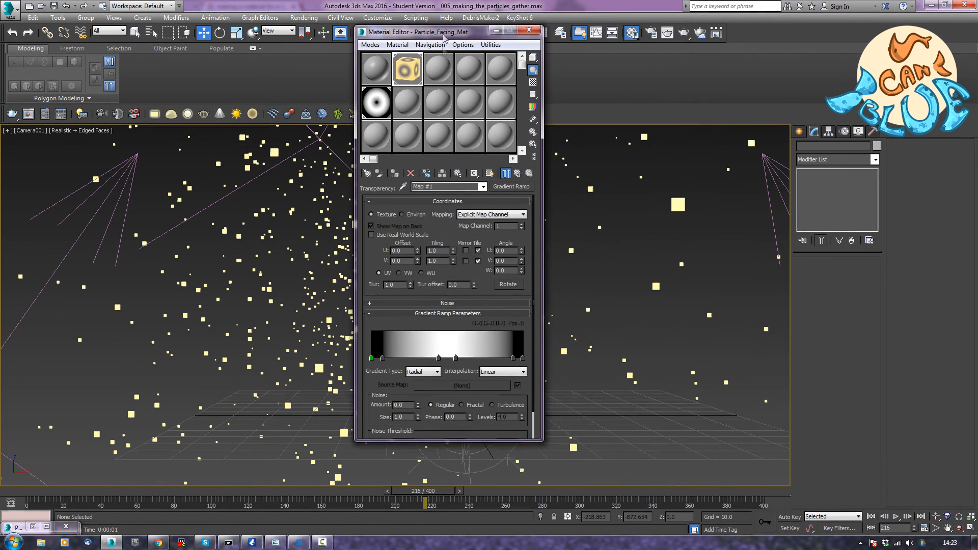
scroll(535, 428, down, 2)
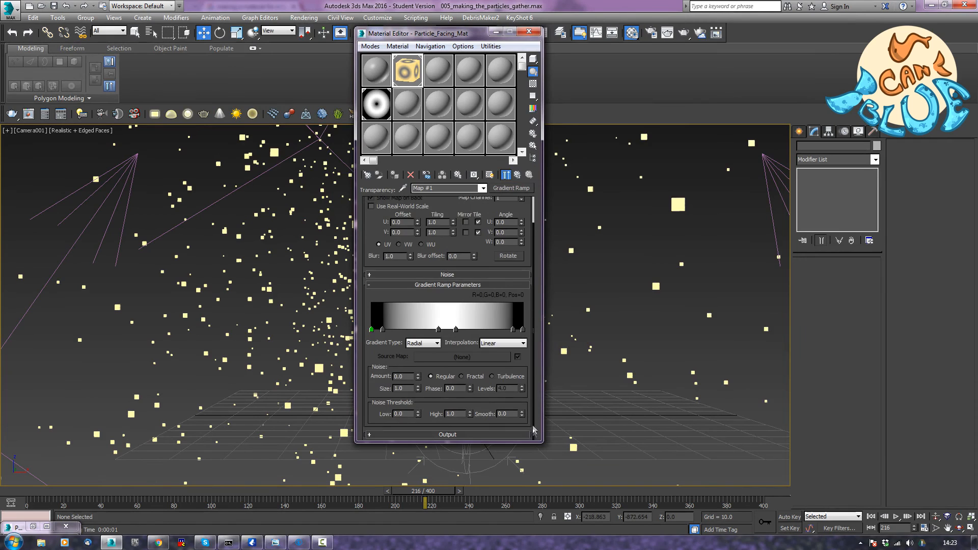
click(427, 437)
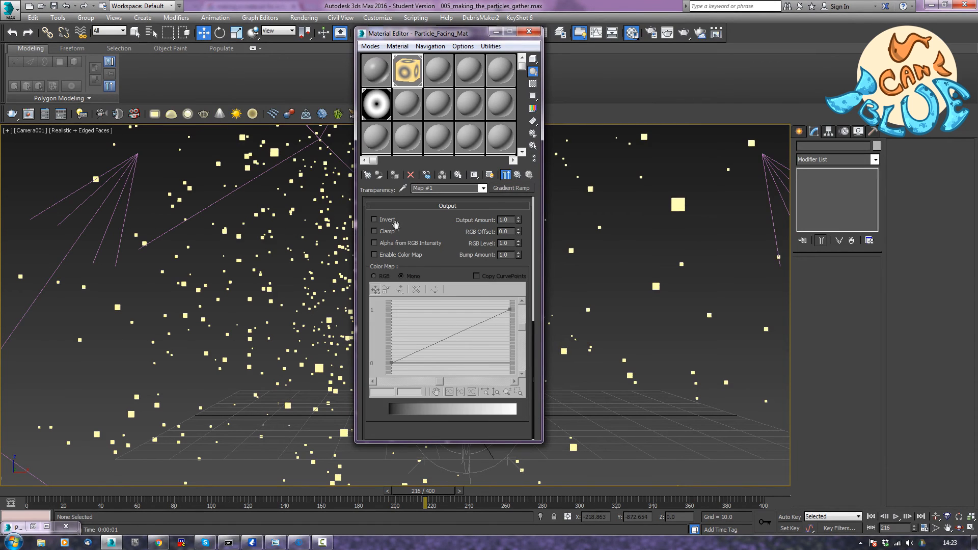
click(375, 220)
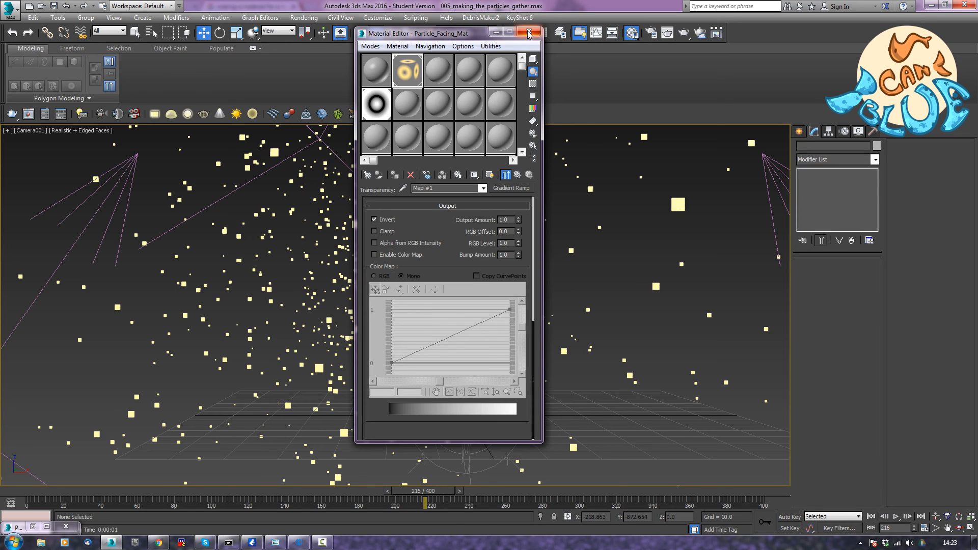
Delete the gradient ramp's black flag at position 94, along with any stray flag beside it
scroll(430, 257, up, 5)
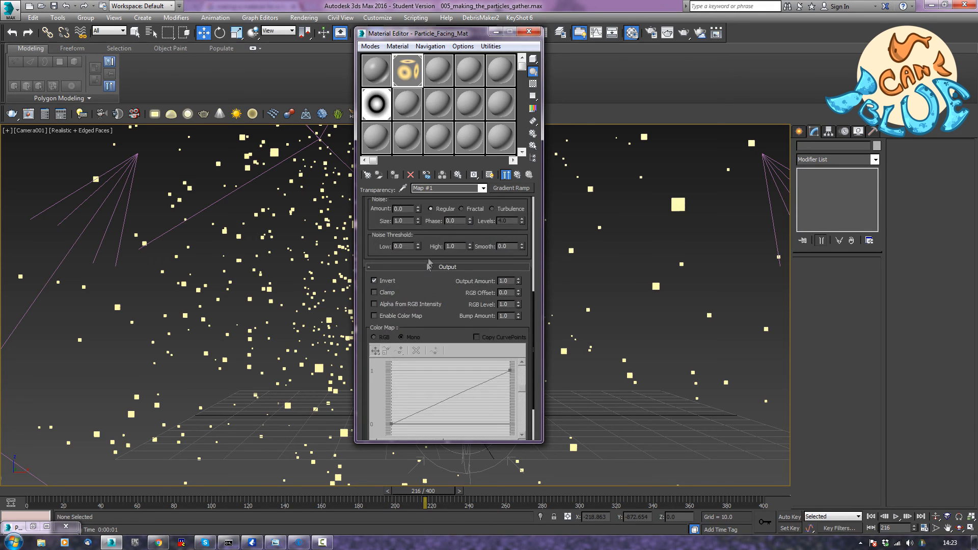
scroll(431, 258, up, 3)
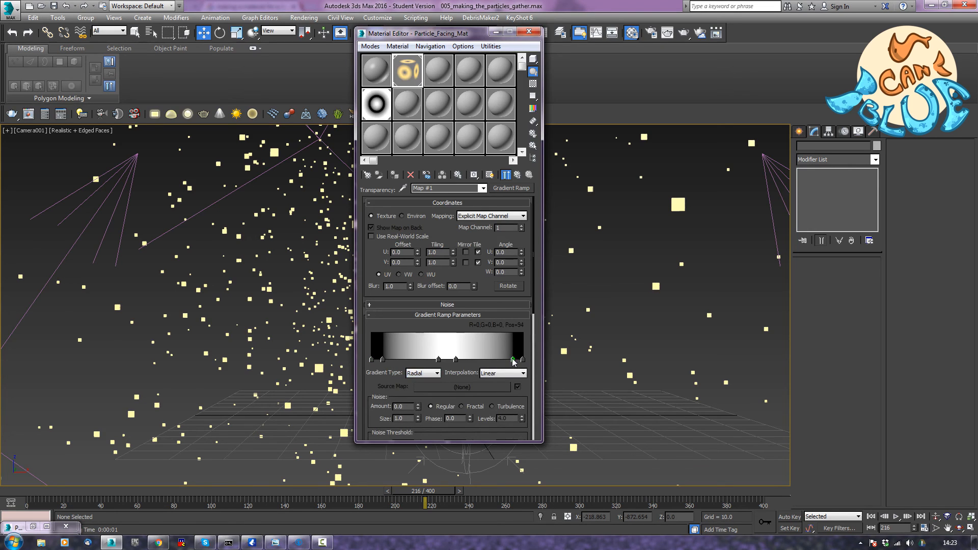
right_click(513, 360)
click(537, 408)
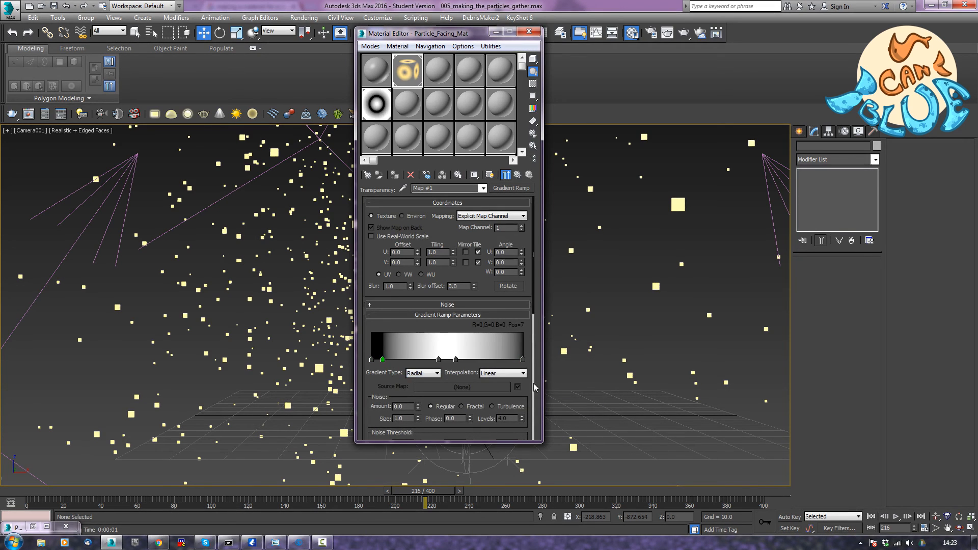
right_click(523, 360)
drag(514, 361, 512, 362)
right_click(509, 358)
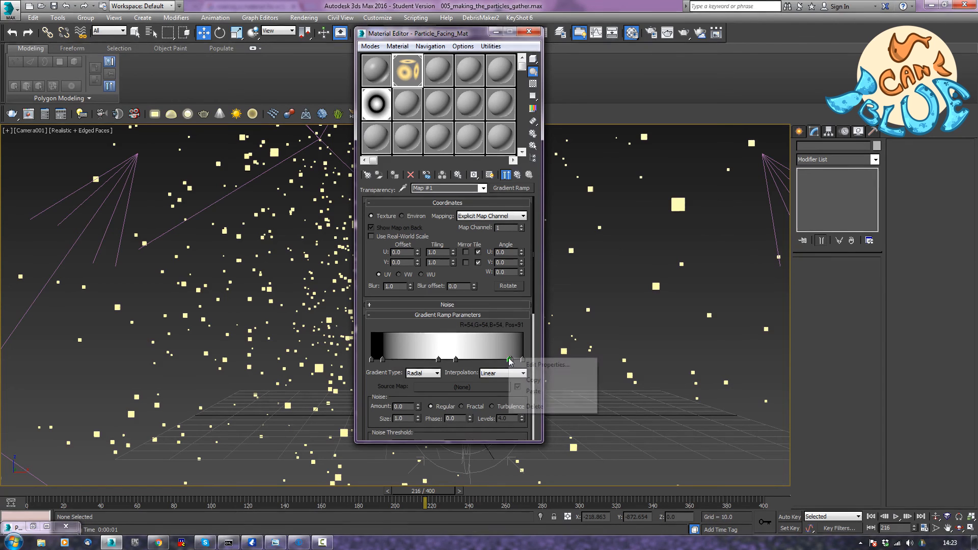
click(534, 406)
right_click(510, 359)
click(537, 410)
Set the gradient ramp's end flag at position 100 to white
click(523, 359)
double_click(523, 359)
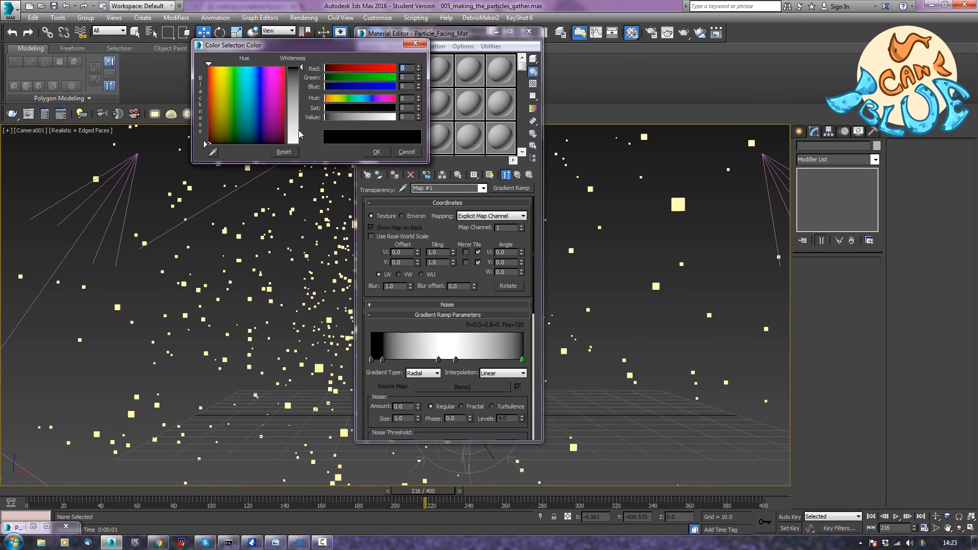
click(299, 144)
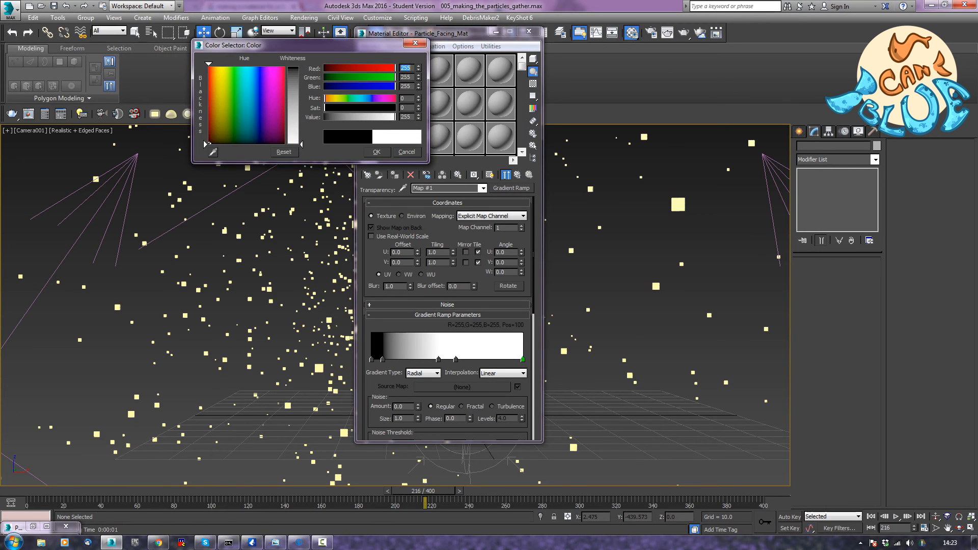
click(376, 152)
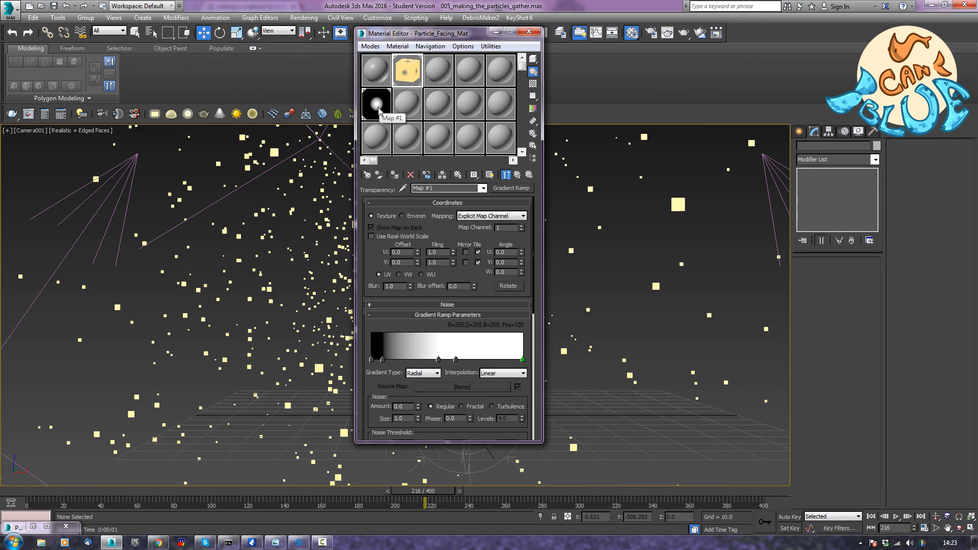
Shift the ramp's inner black flag and both white middle flags toward the end, with the first white flag at position 75
drag(383, 360, 485, 360)
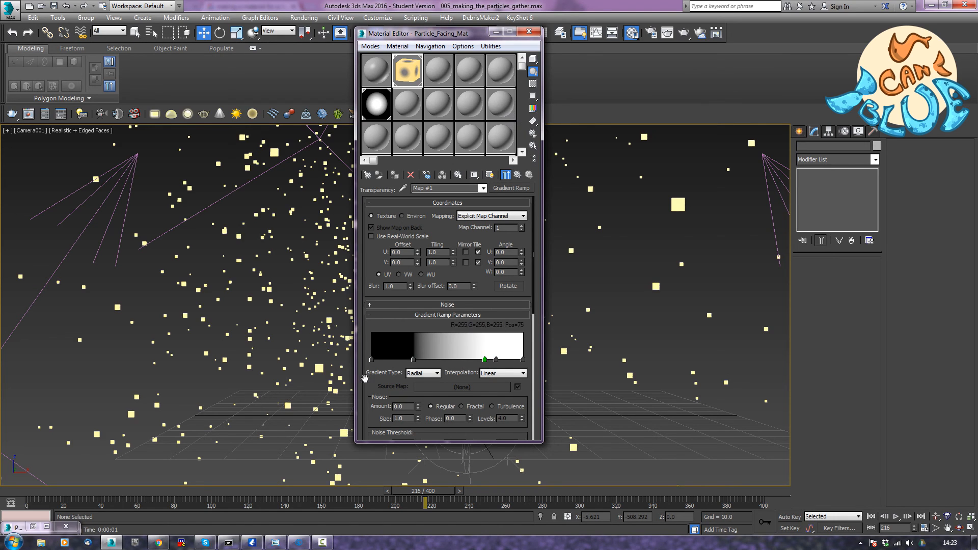
drag(371, 382, 410, 232)
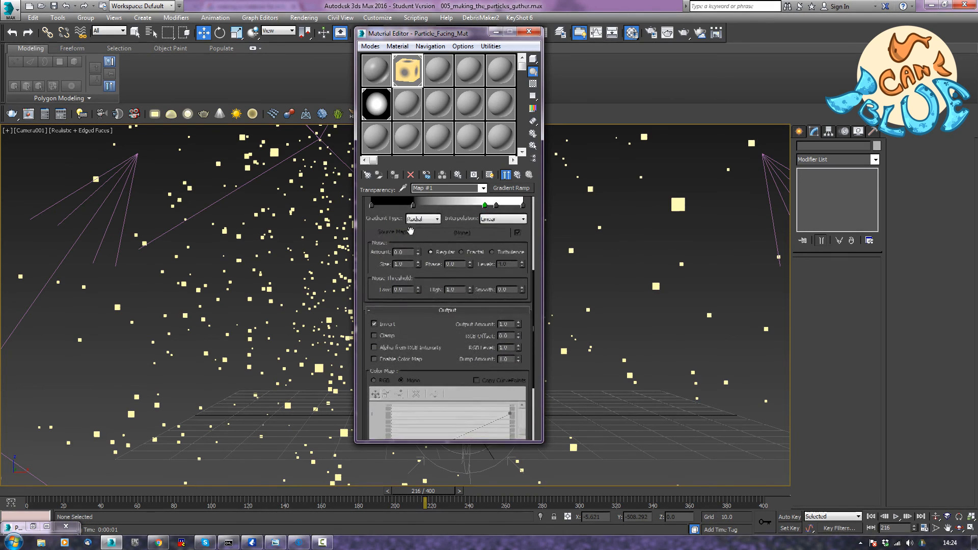
Turn off Invert in the transparency gradient ramp's output settings and return to the parent Raytrace material
click(377, 323)
scroll(362, 226, up, 5)
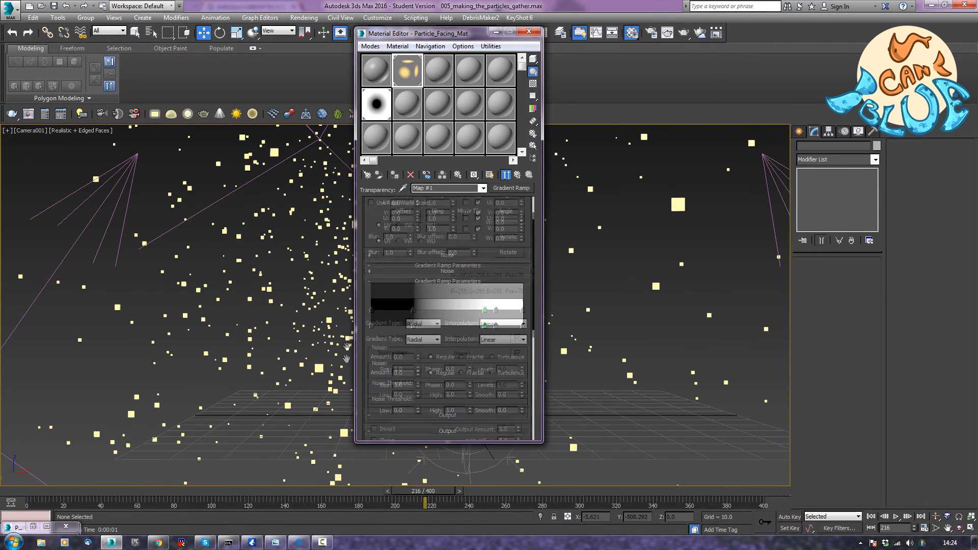
click(518, 174)
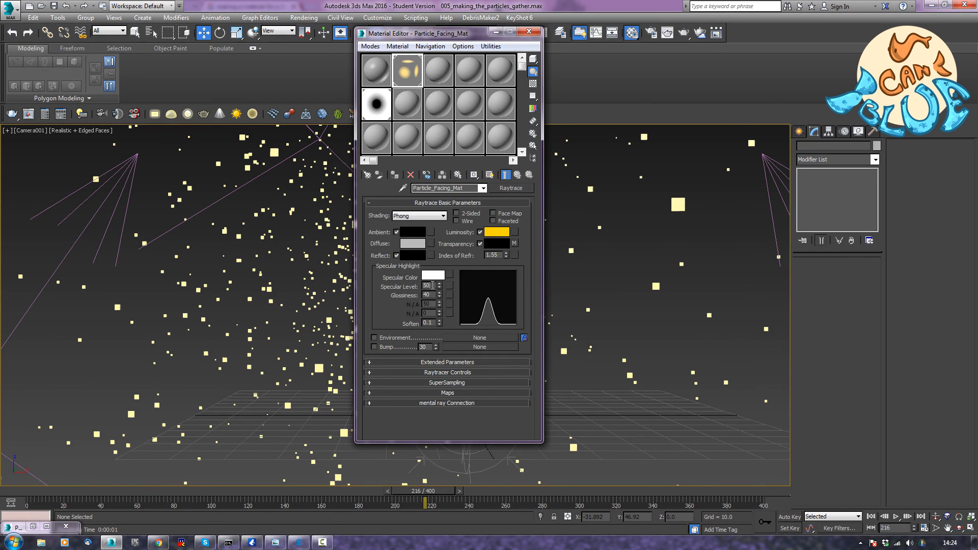
Set the particle material's Specular Level and Glossiness to 0
text(0)
key(Tab)
click(500, 234)
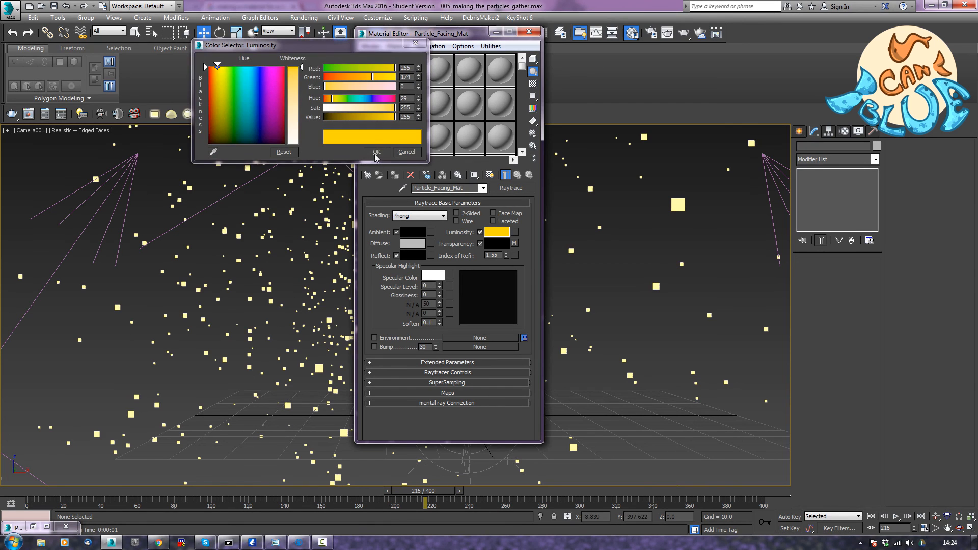
click(377, 151)
Assign an Output map to the material's Luminosity and set its Output Amount to 5.0
click(516, 232)
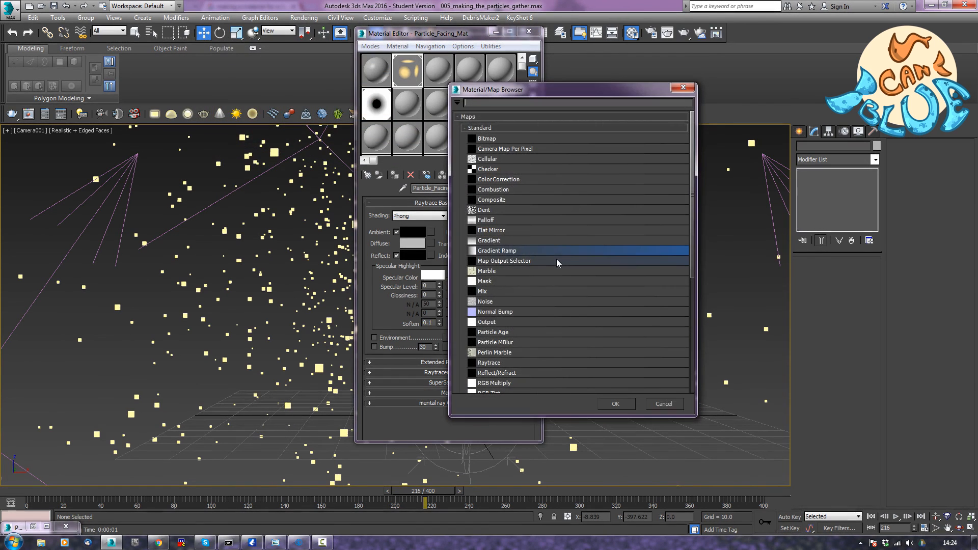
click(487, 324)
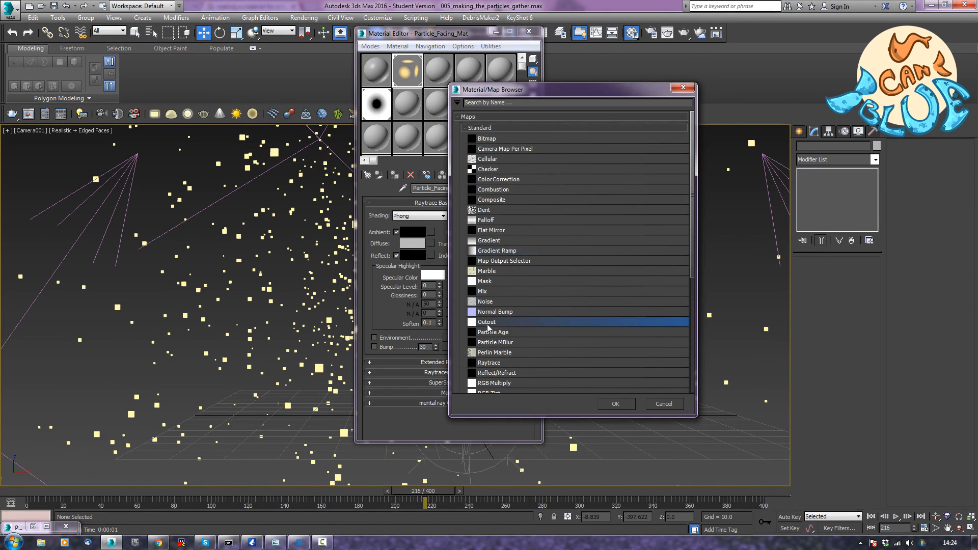
double_click(492, 323)
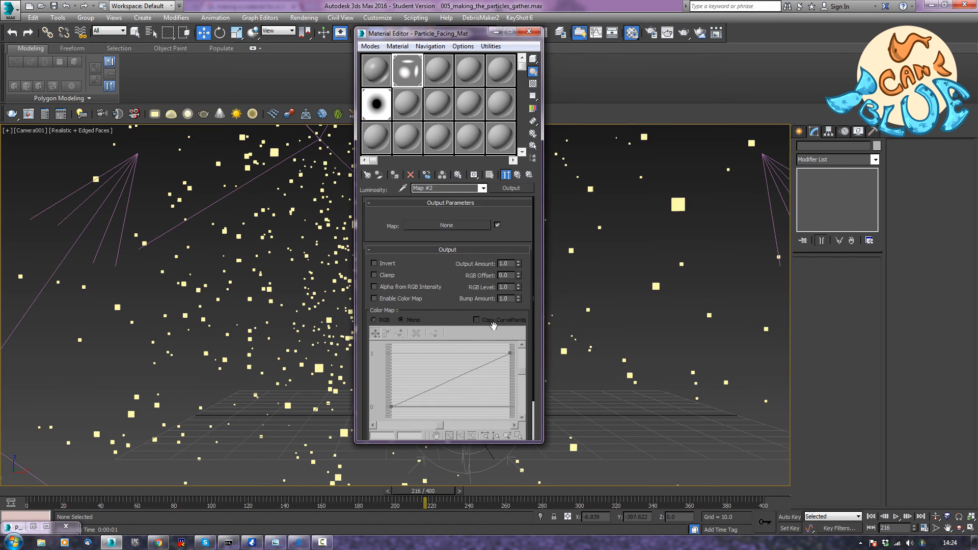
scroll(431, 304, down, 2)
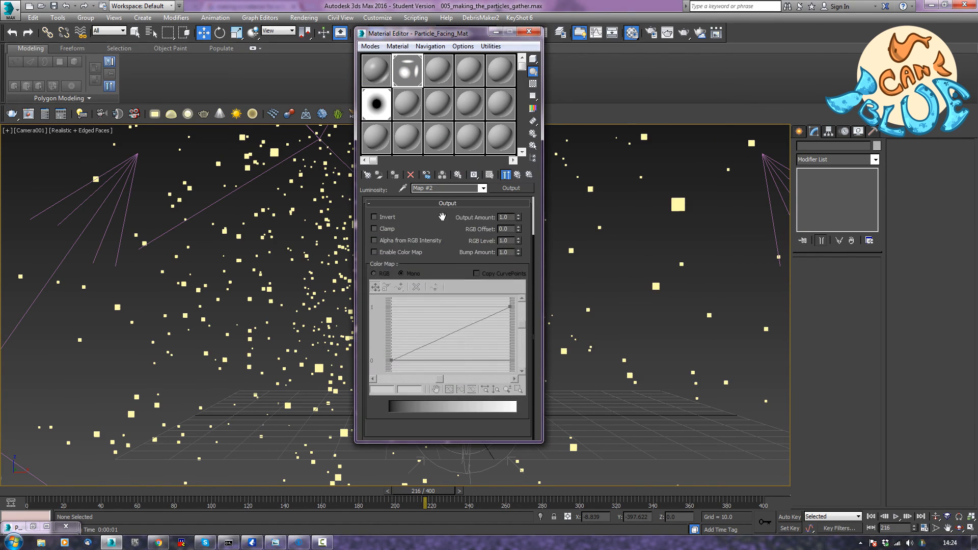
scroll(446, 227, up, 2)
click(511, 264)
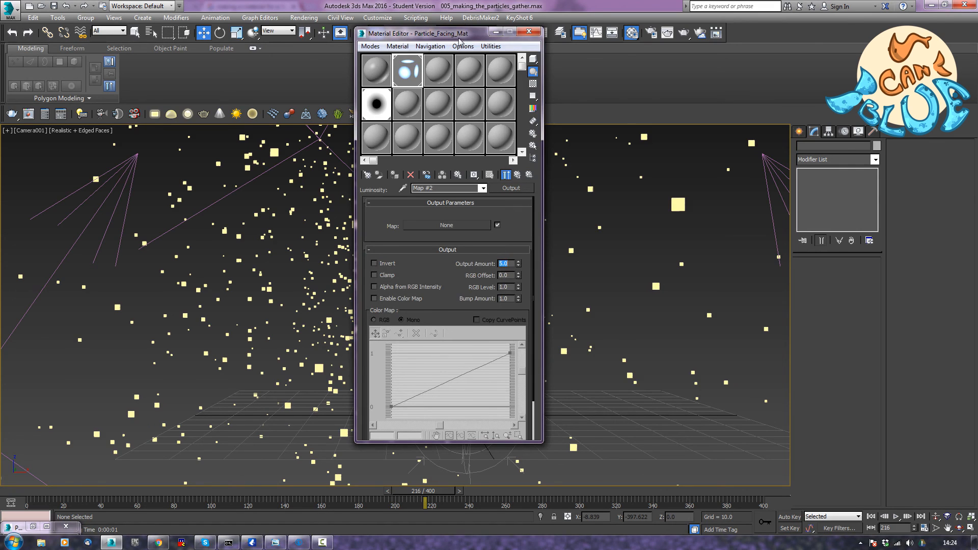
Test-render the camera view at frame 216 to examine the particles' glow, and close the rendered frame
drag(459, 40, 821, 102)
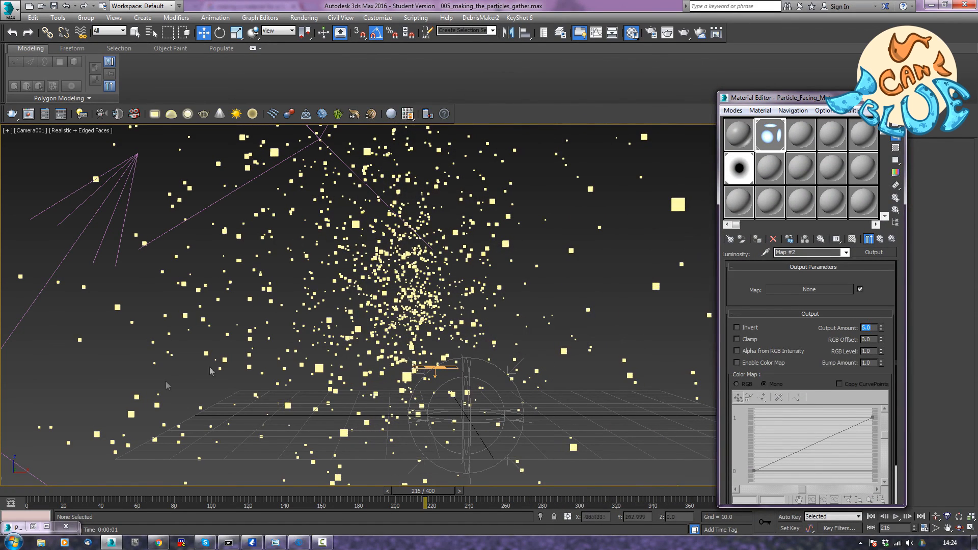
key(shift+q)
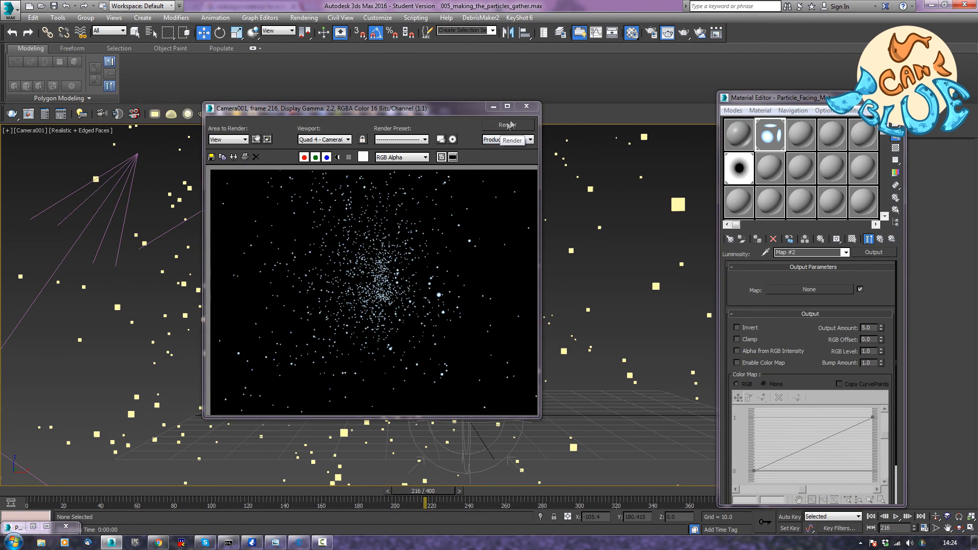
click(526, 106)
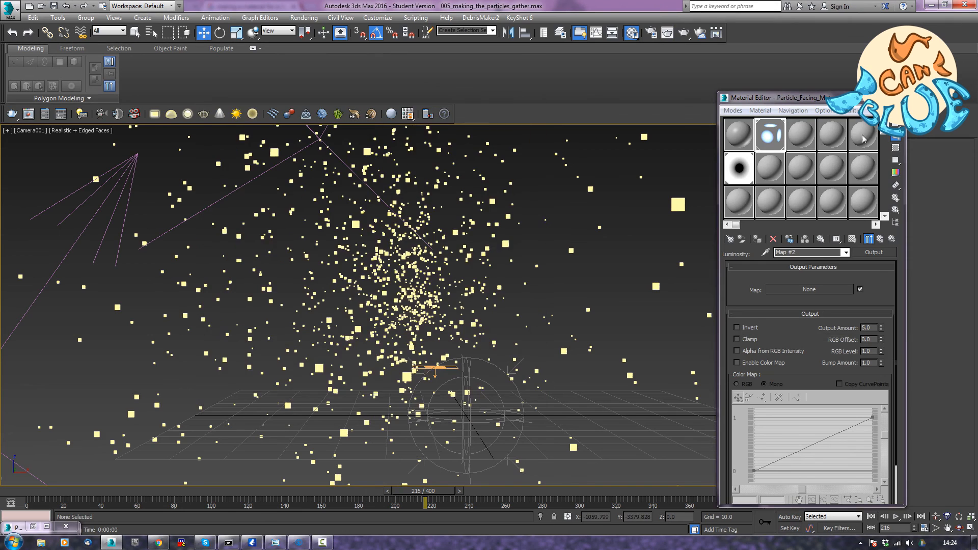
Return to the parent material, give its Diffuse and Luminosity swatches the same yellow colour, and close the material editor
click(881, 240)
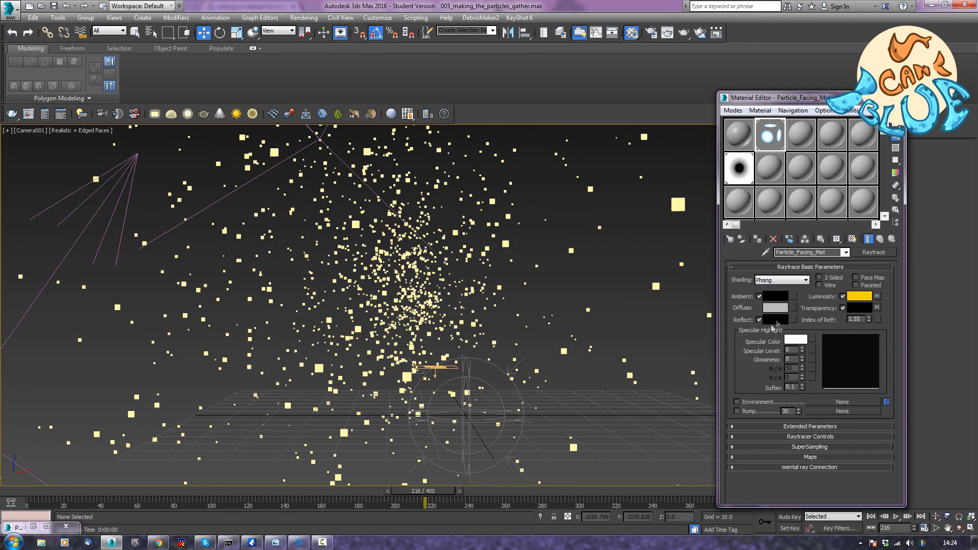
drag(859, 298, 777, 310)
click(766, 306)
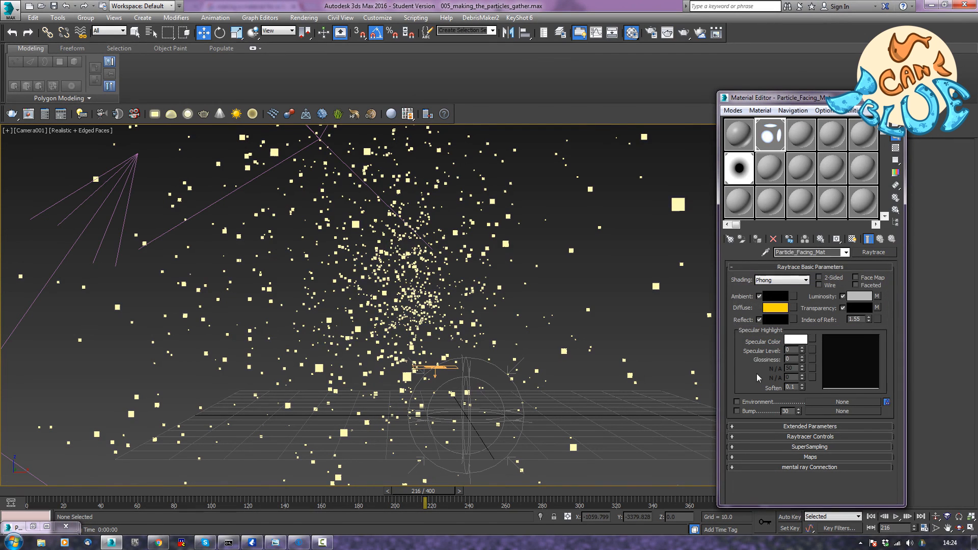
drag(779, 307, 866, 297)
click(797, 307)
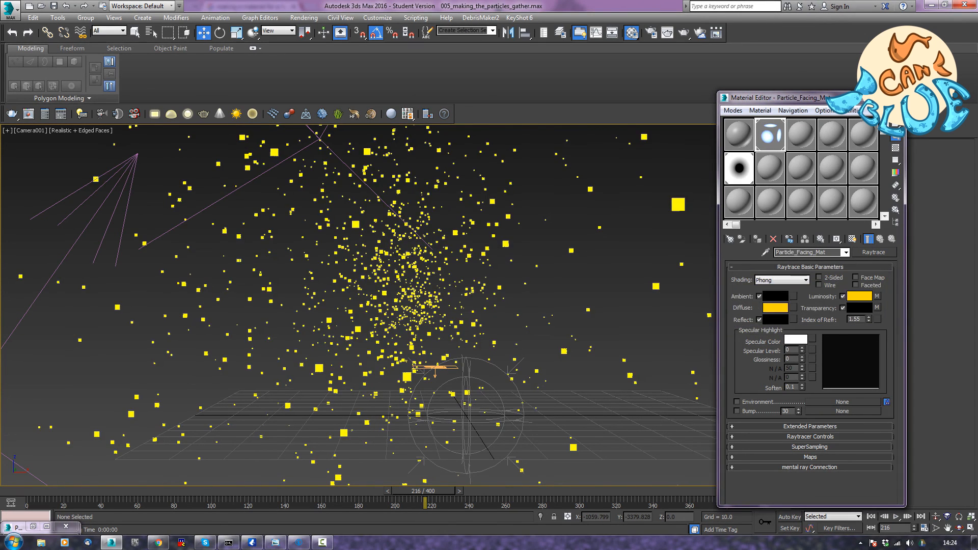
click(892, 96)
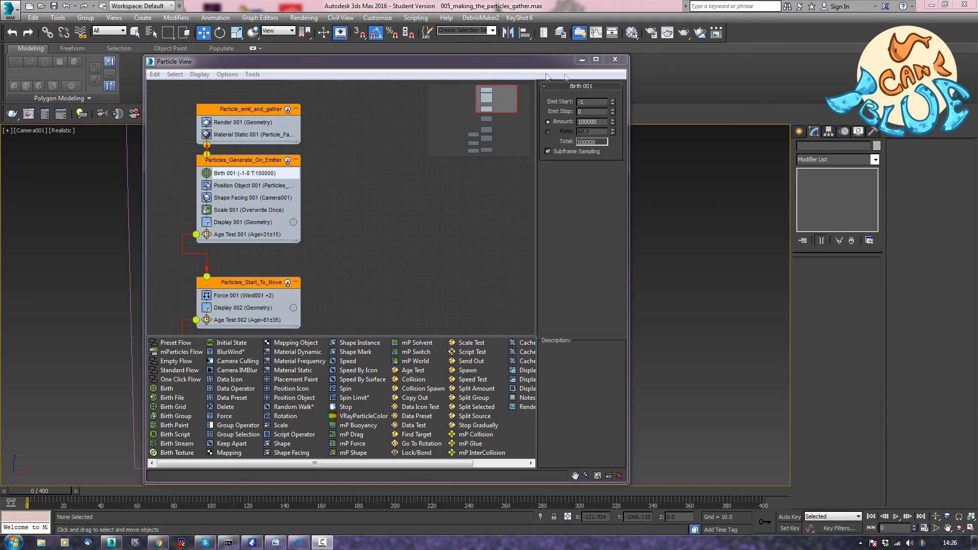
Open the render setup, keep Default Scanline Renderer as the renderer, and enlarge the dialog to show more settings
click(299, 17)
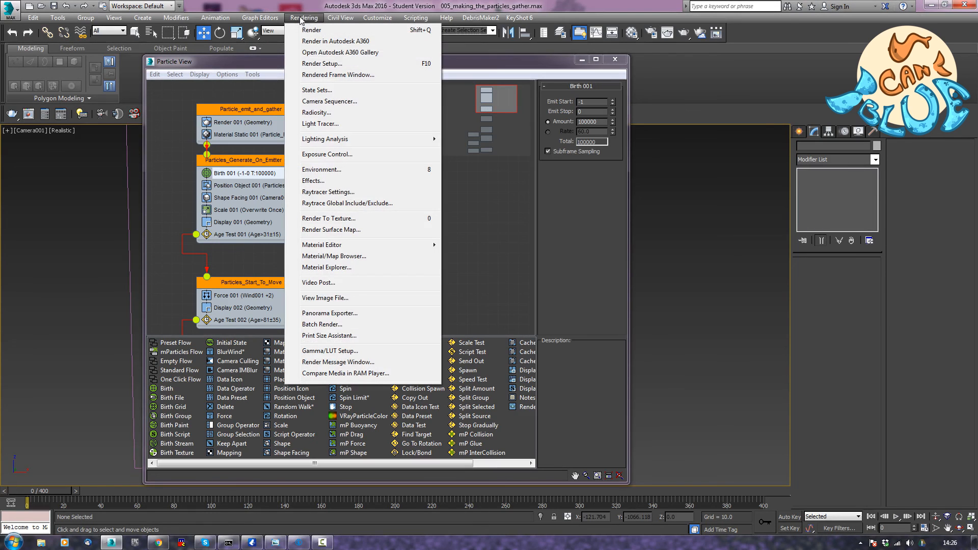
click(318, 64)
drag(742, 107, 551, 80)
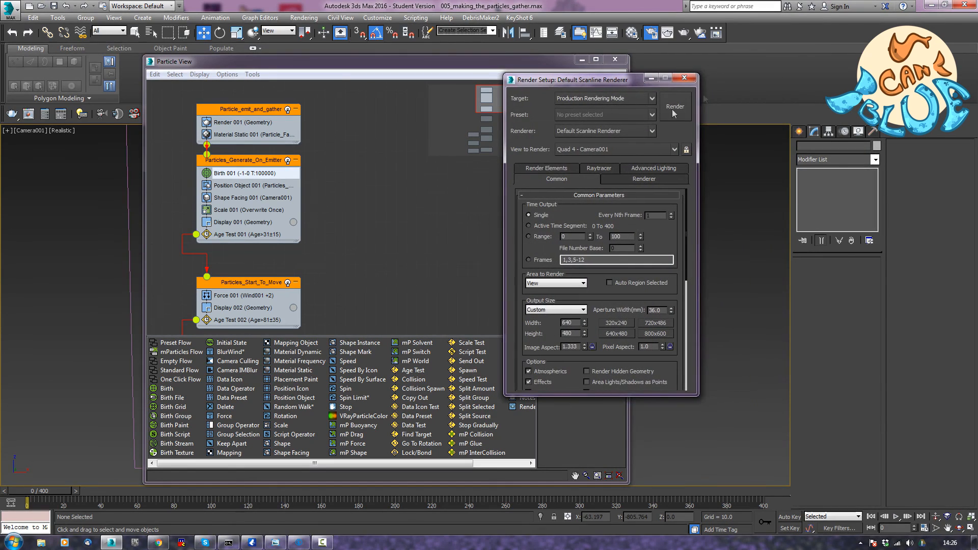
click(603, 132)
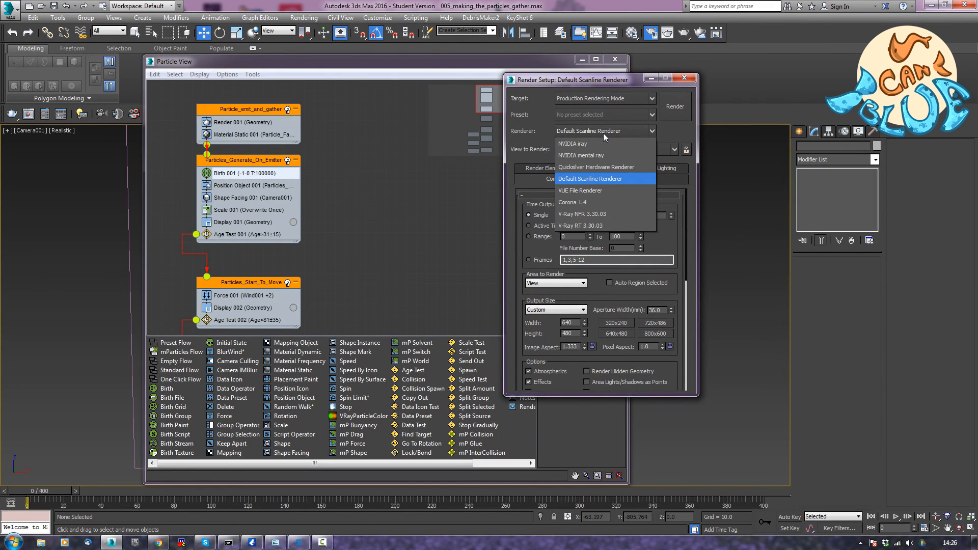
click(603, 133)
drag(610, 81, 783, 40)
drag(666, 351, 642, 486)
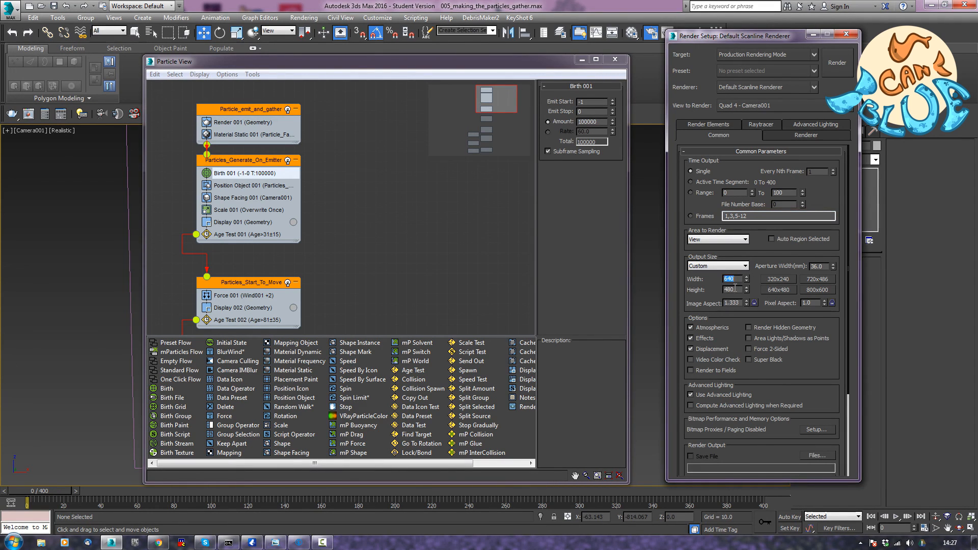
Set the render output size to HDTV (video) at 1920x1080 and the time output to Active Time Segment
click(819, 290)
click(739, 269)
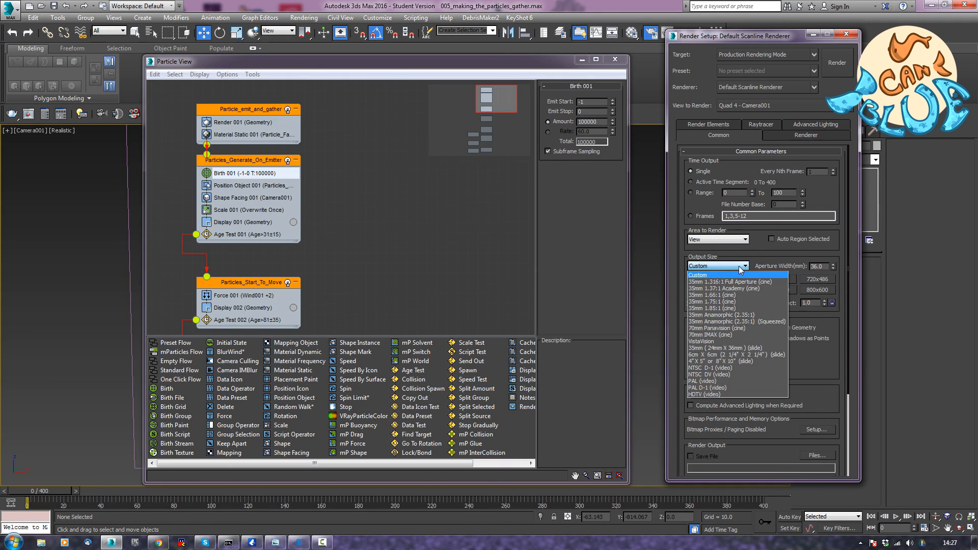
click(726, 394)
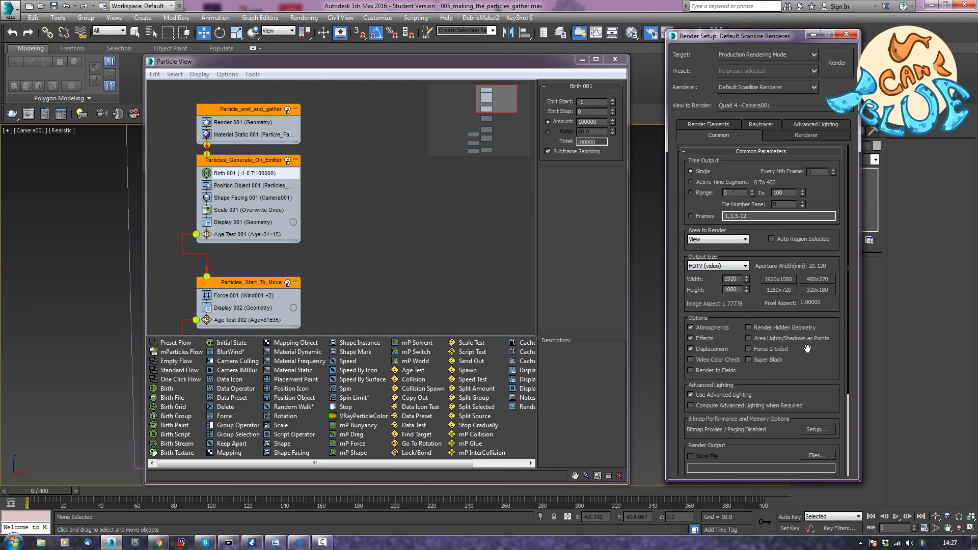
click(778, 279)
drag(763, 39, 710, 25)
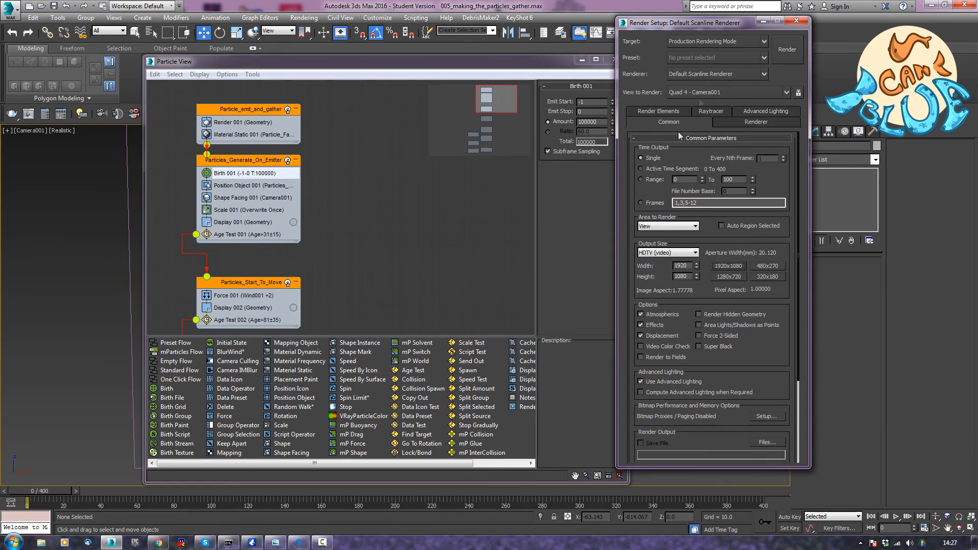
click(652, 171)
Start choosing the render output file and go to the D:\DEVELOPMENT_N\pflow folder
drag(791, 378, 791, 270)
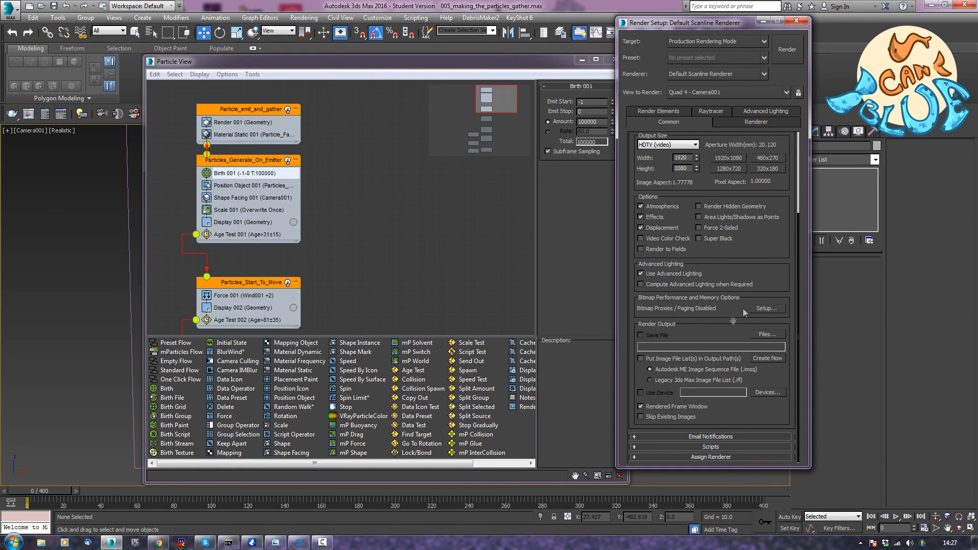
click(764, 338)
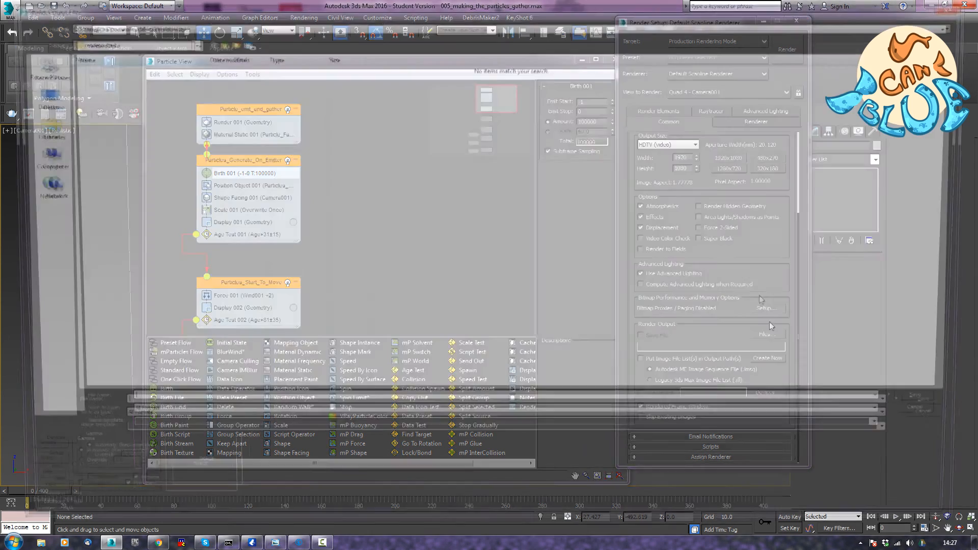
click(252, 24)
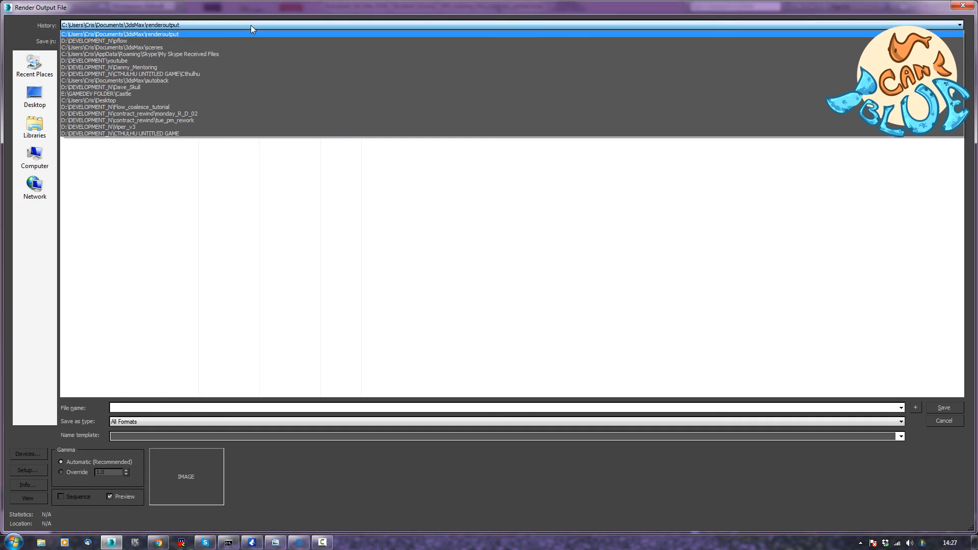
click(251, 26)
click(251, 26)
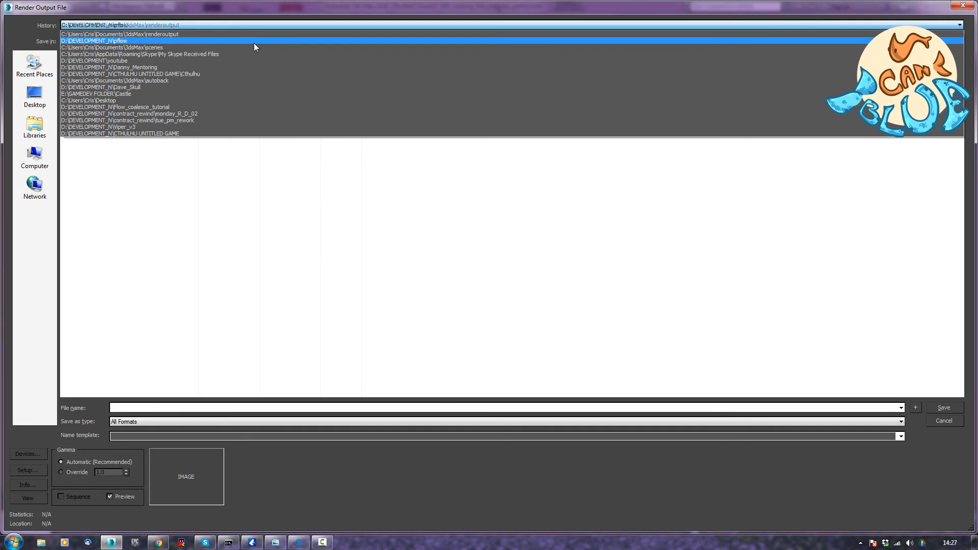
click(254, 41)
Create a folder named Render_Output_01 inside the pflow folder and open it
right_click(220, 200)
mouse_move(271, 312)
click(344, 308)
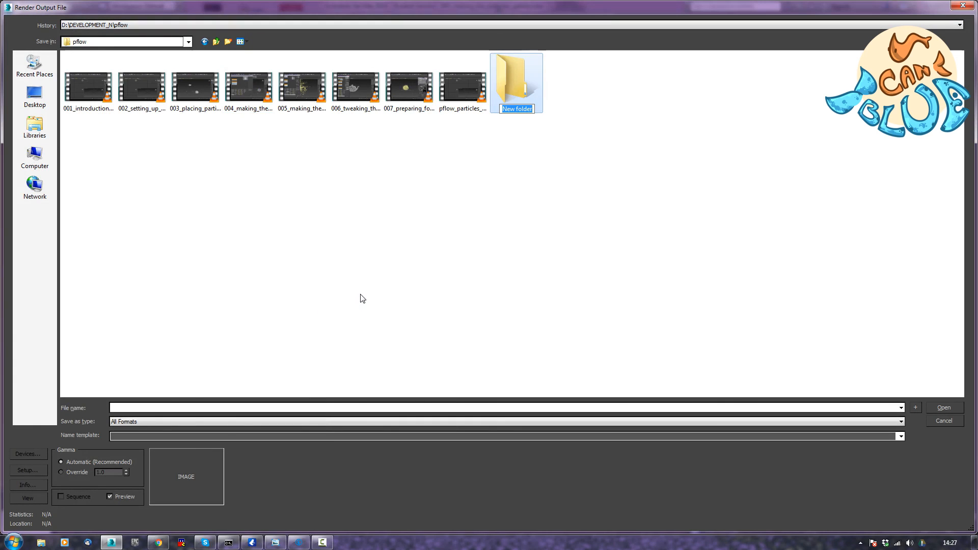
text(Render_)
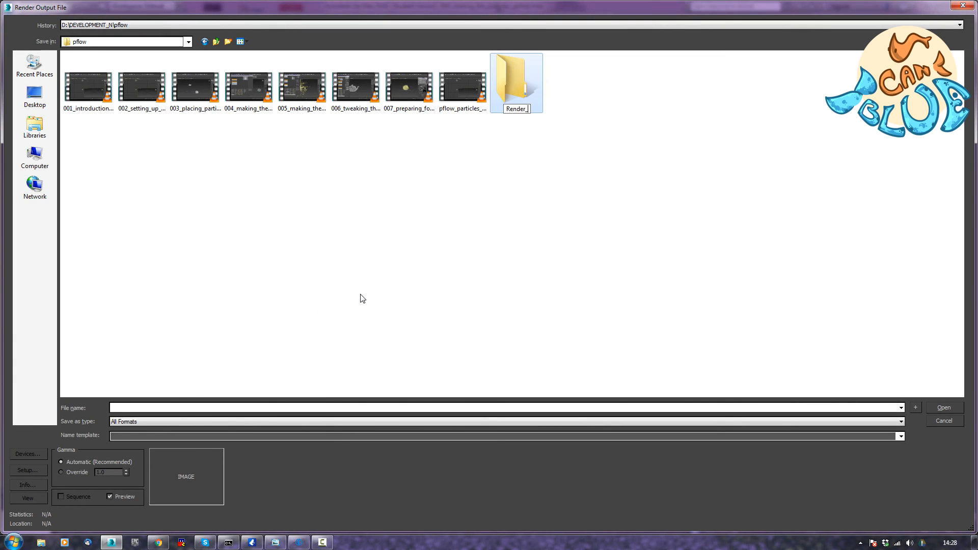
text(Output_01)
key(Return)
double_click(520, 99)
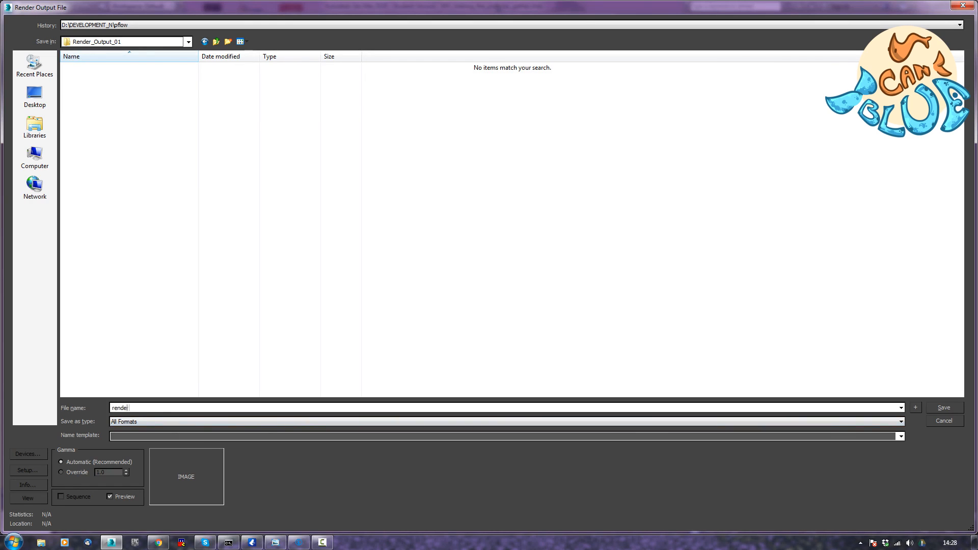
Save the render output as renderfile_particles_ in Targa format, using 24 bits per pixel with compression
text(e_particles_)
key(Tab)
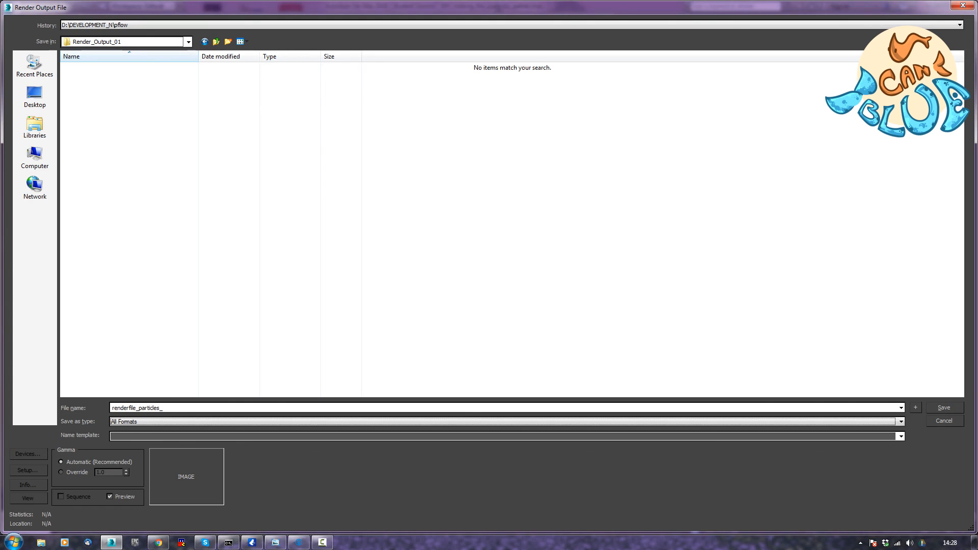
click(137, 421)
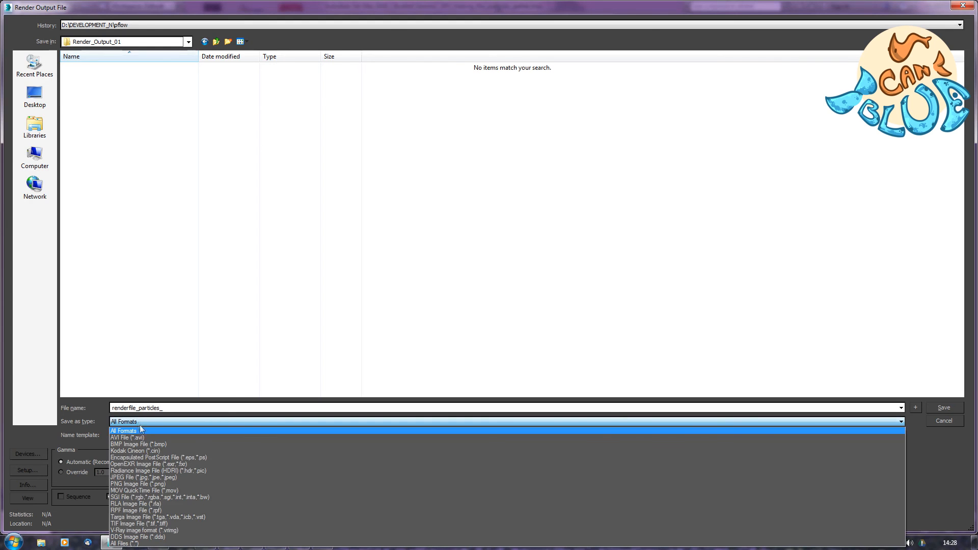
click(157, 517)
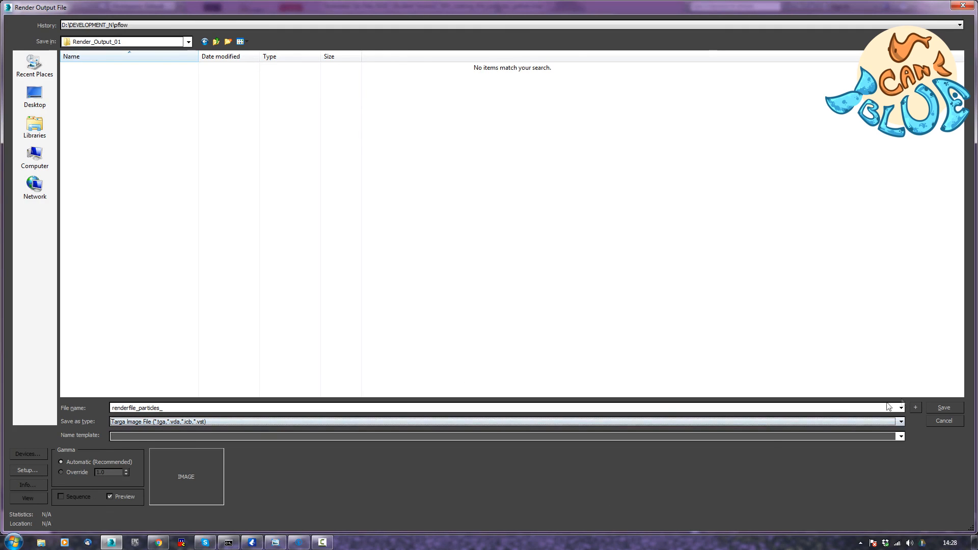
click(943, 407)
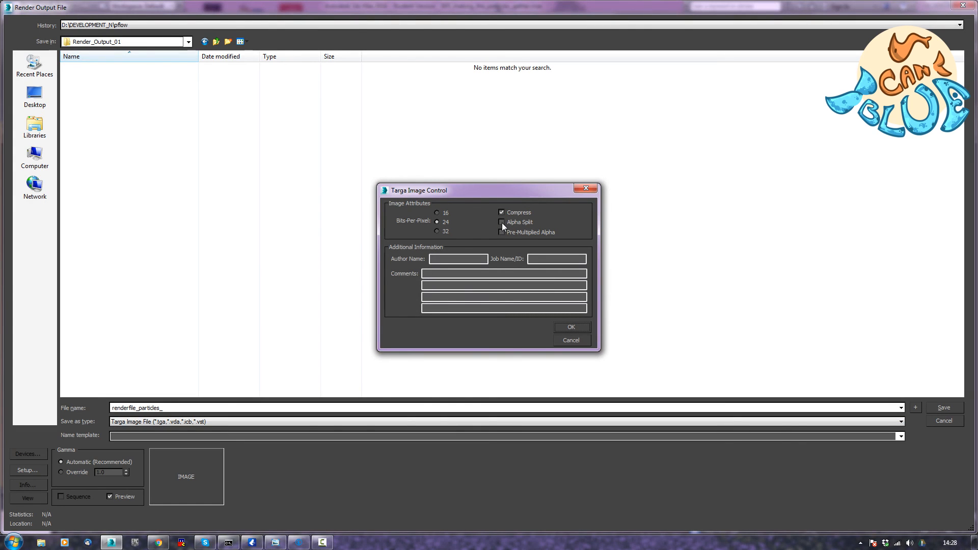
click(569, 327)
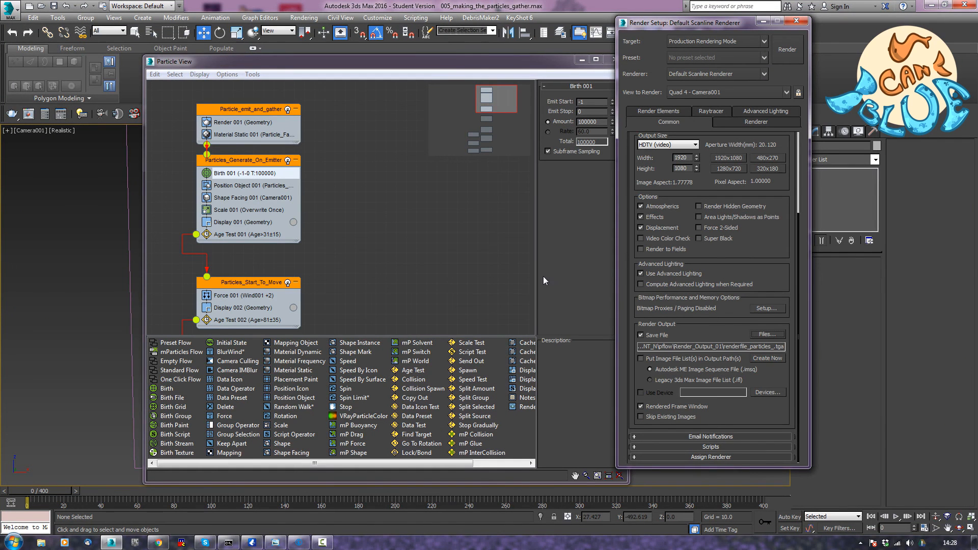